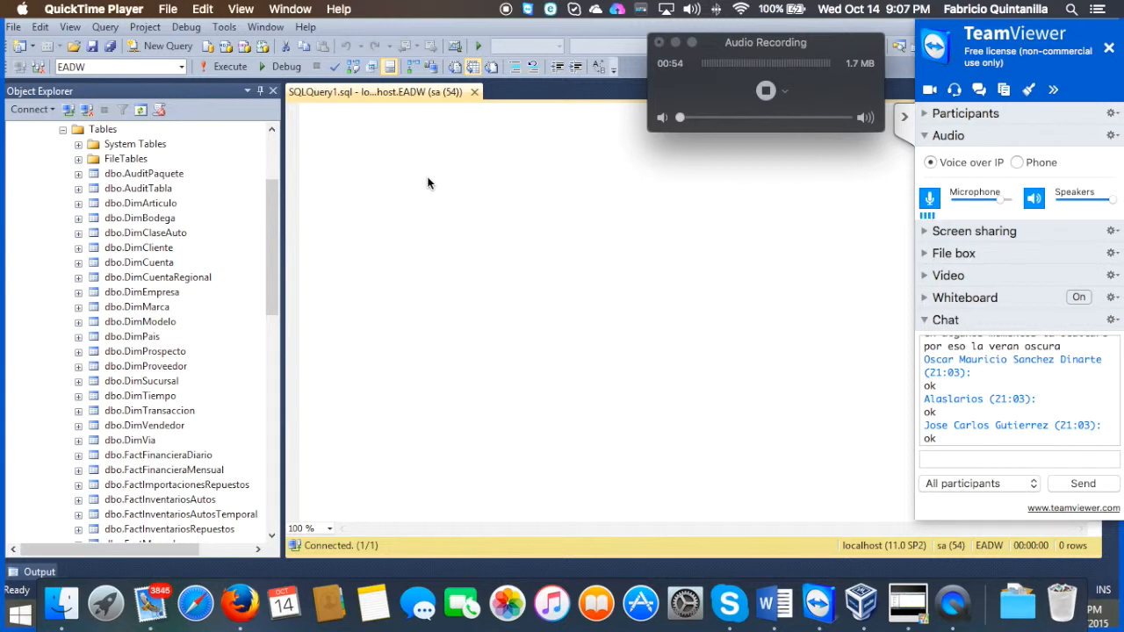
Step: Write "Enfoque se encuentra:" on the first line of the query and "Venta de repuestos" on the line below
{"action": "left_click", "coordinate": [428, 180]}
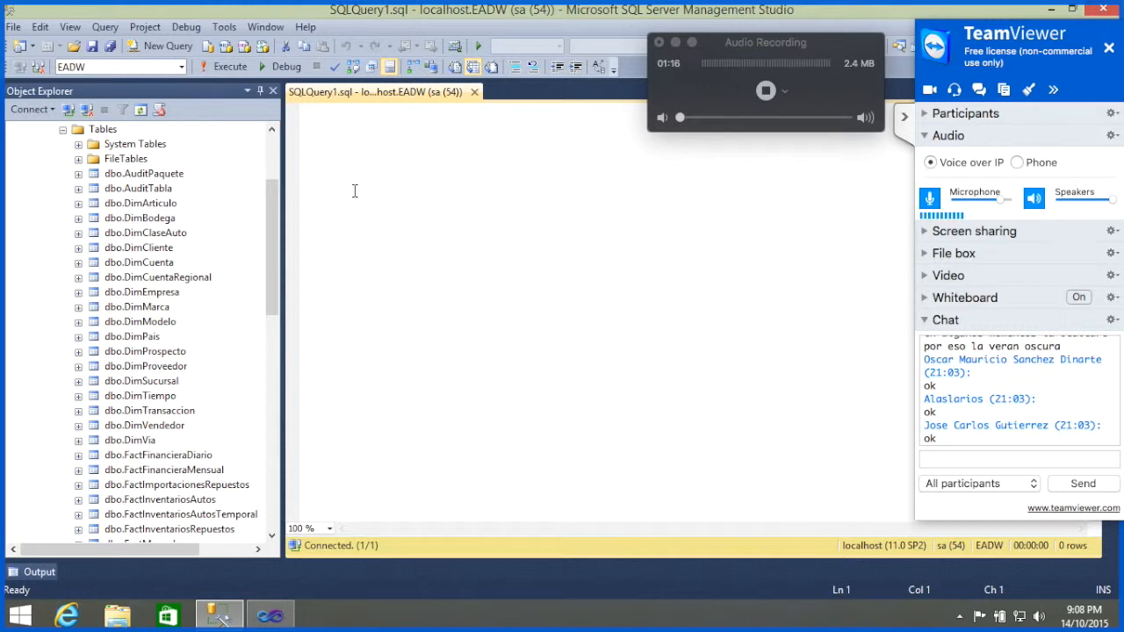
{"action": "type", "text": "Enfoqu"}
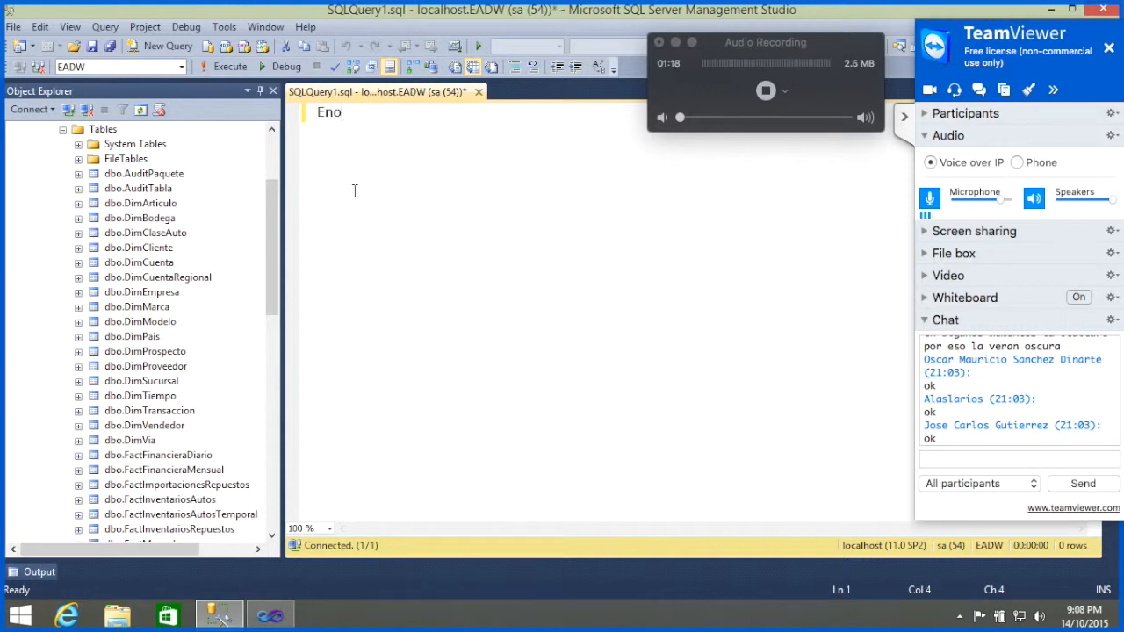
{"action": "type", "text": "e se encuentra"}
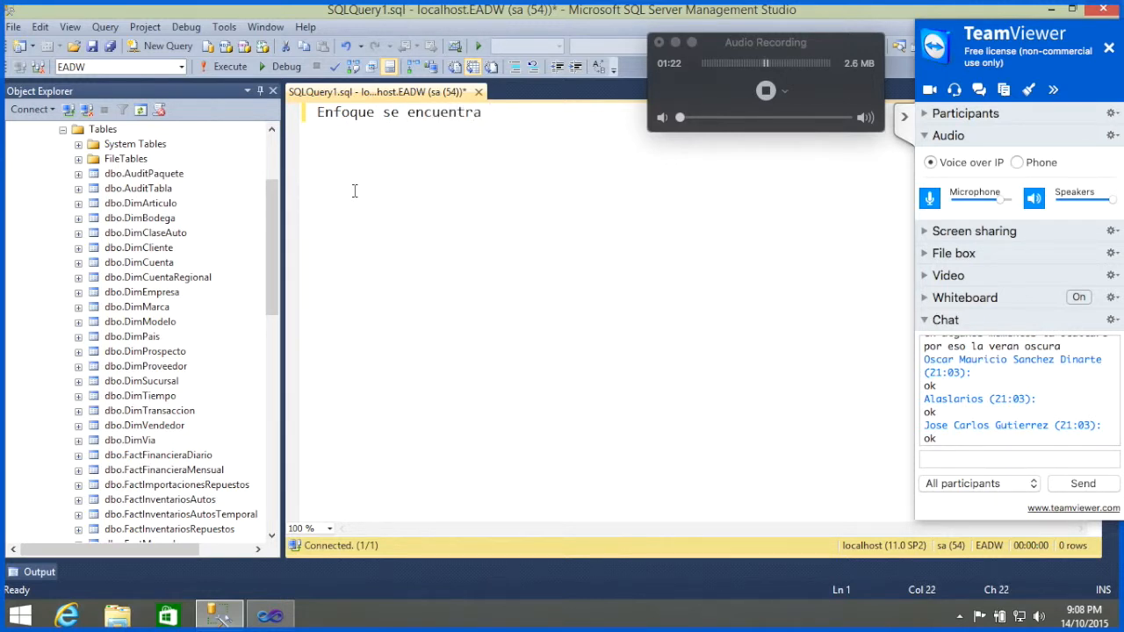
{"action": "key", "text": "BackSpace"}
{"action": "type", "text": ":"}
{"action": "key", "text": "Return"}
{"action": "type", "text": "Venta"}
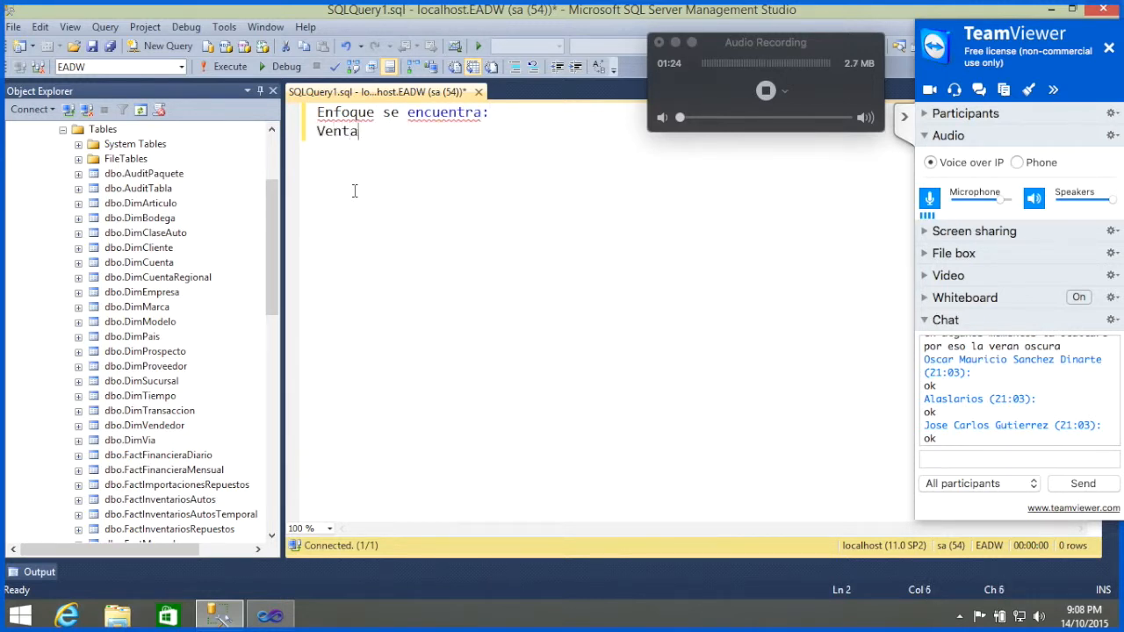
{"action": "type", "text": " de repuestos"}
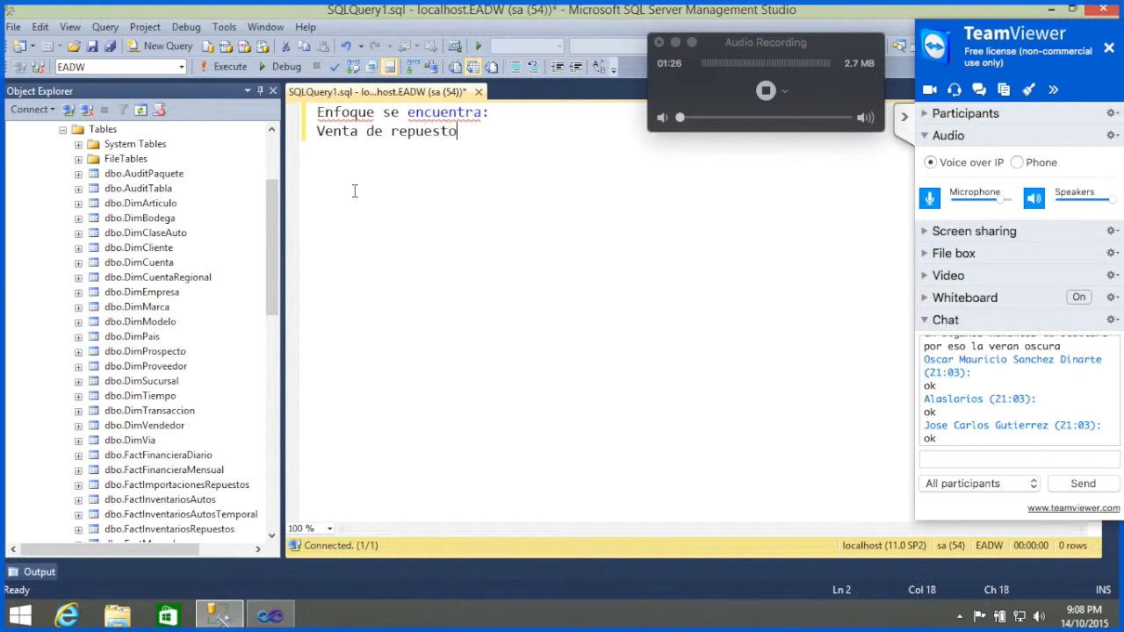
Step: Add a third line reading "Venta de vehiculos" to the query notes
{"action": "key", "text": "Return"}
{"action": "type", "text": "Ventas d"}
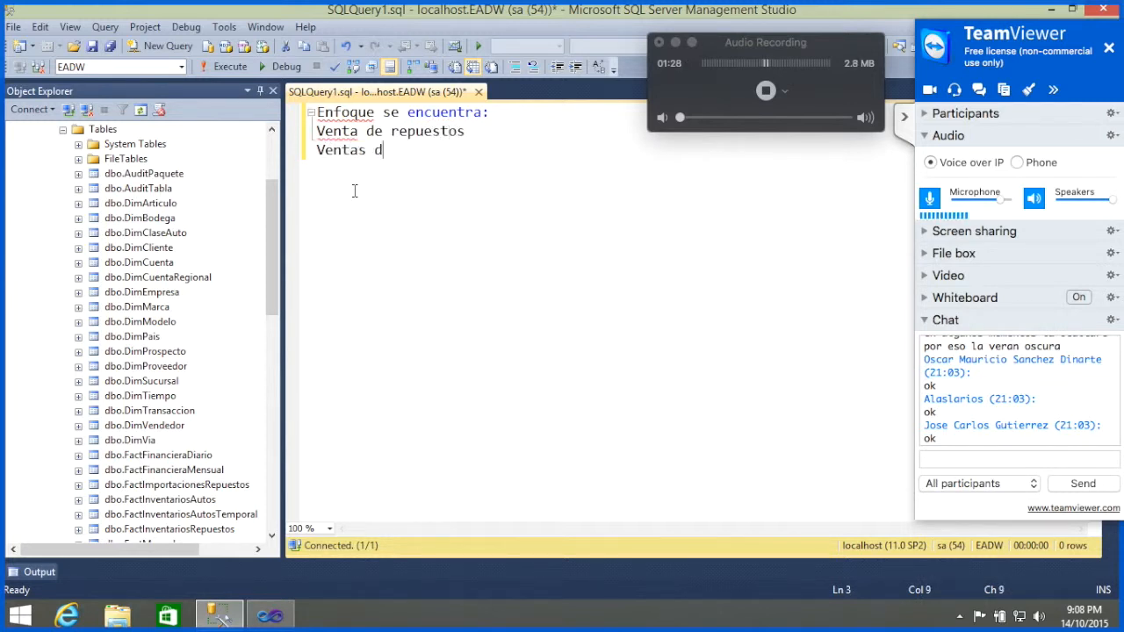
{"action": "key", "text": "BackSpace"}
{"action": "key", "text": "BackSpace"}
{"action": "key", "text": "BackSpace"}
{"action": "type", "text": "de auhic"}
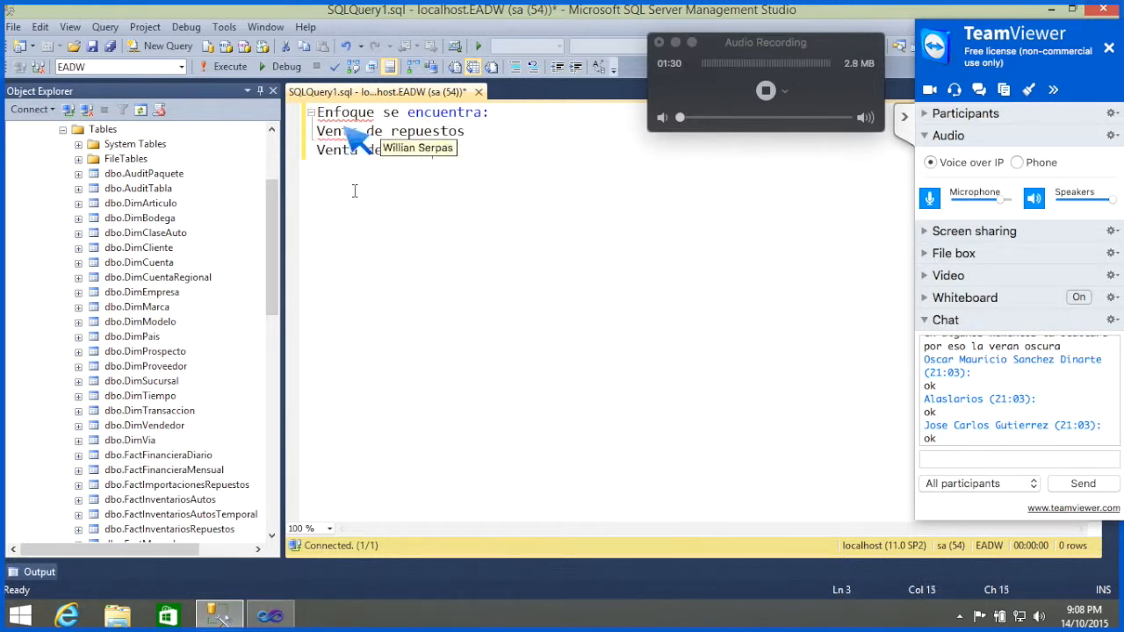
{"action": "type", "text": "ulos"}
Step: Add the line "Financiera" below "Venta de vehiculos", followed by blank lines
{"action": "key", "text": "Return"}
{"action": "type", "text": "Venta"}
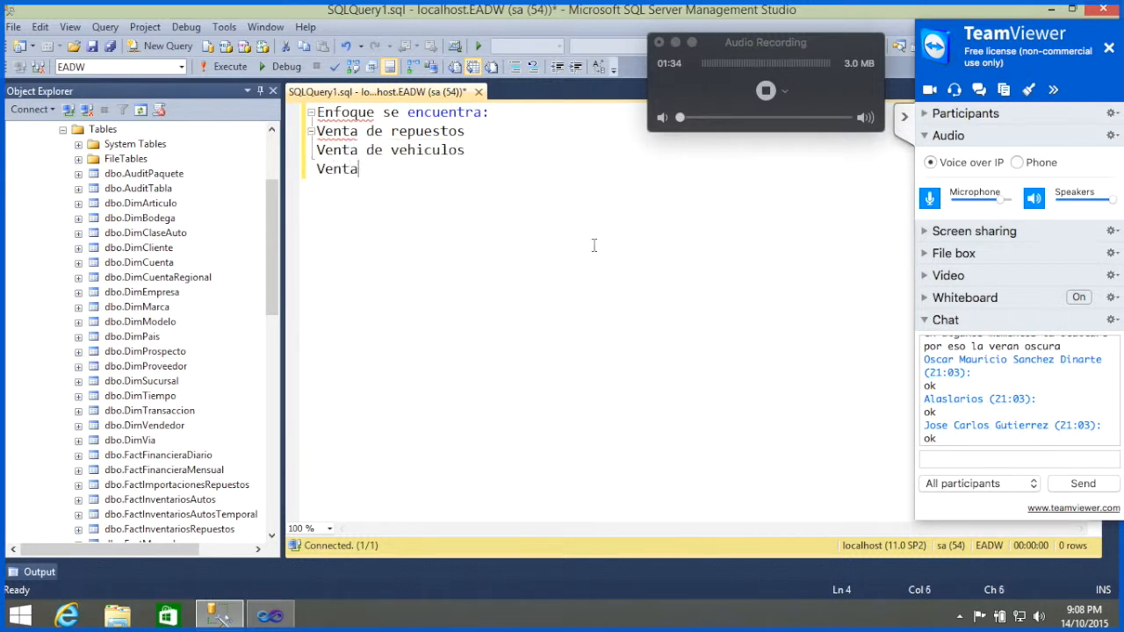
{"action": "key", "text": "BackSpace"}
{"action": "key", "text": "BackSpace"}
{"action": "key", "text": "BackSpace"}
{"action": "key", "text": "BackSpace"}
{"action": "key", "text": "BackSpace"}
{"action": "key", "text": "BackSpace"}
{"action": "type", "text": "Financiera"}
{"action": "key", "text": "Return"}
{"action": "key", "text": "Return"}
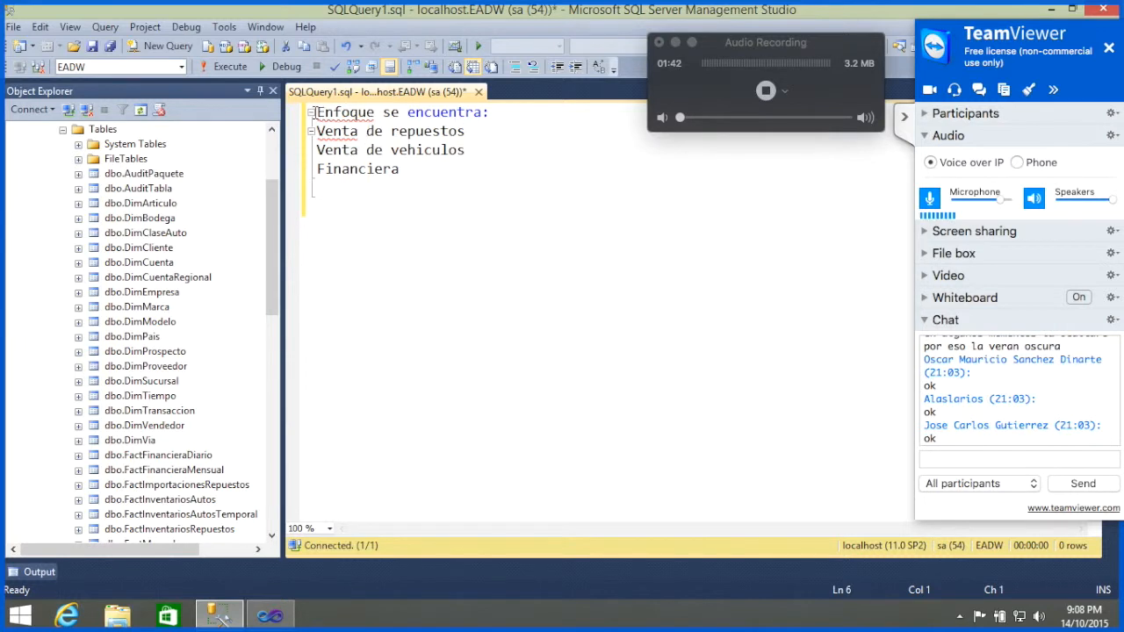
Step: Enclose the notes in a block comment, with /* on its own line above and */ below "Financiera"
{"action": "left_click", "coordinate": [311, 112]}
{"action": "left_click", "coordinate": [311, 112]}
{"action": "type", "text": "/*"}
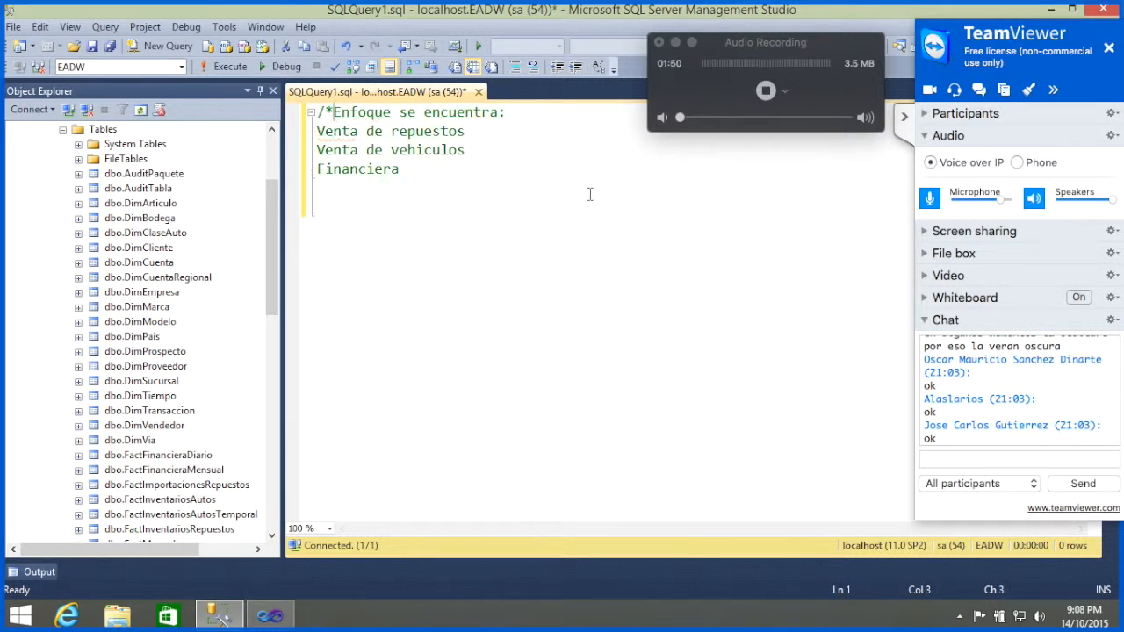
{"action": "key", "text": "Return"}
{"action": "key", "text": "ctrl+End"}
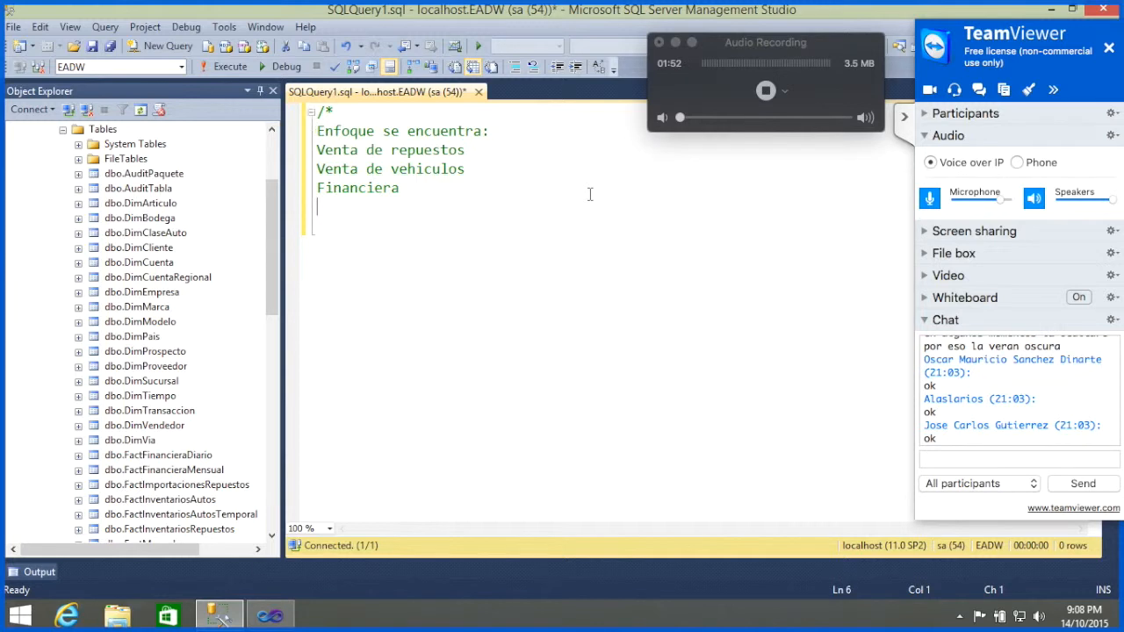
{"action": "type", "text": "*/"}
Step: Append ": FactInventariosRepuestos" to the "Venta de repuestos" comment line
{"action": "left_click", "coordinate": [494, 149]}
{"action": "type", "text": ": Fac"}
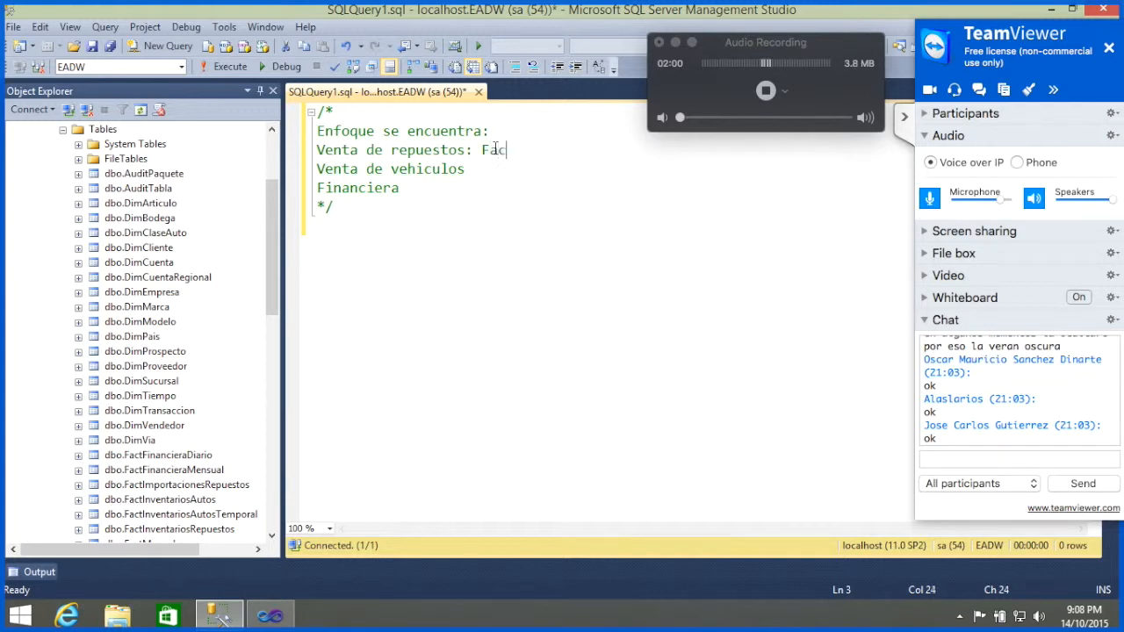
{"action": "type", "text": "tInventariosRepuestos"}
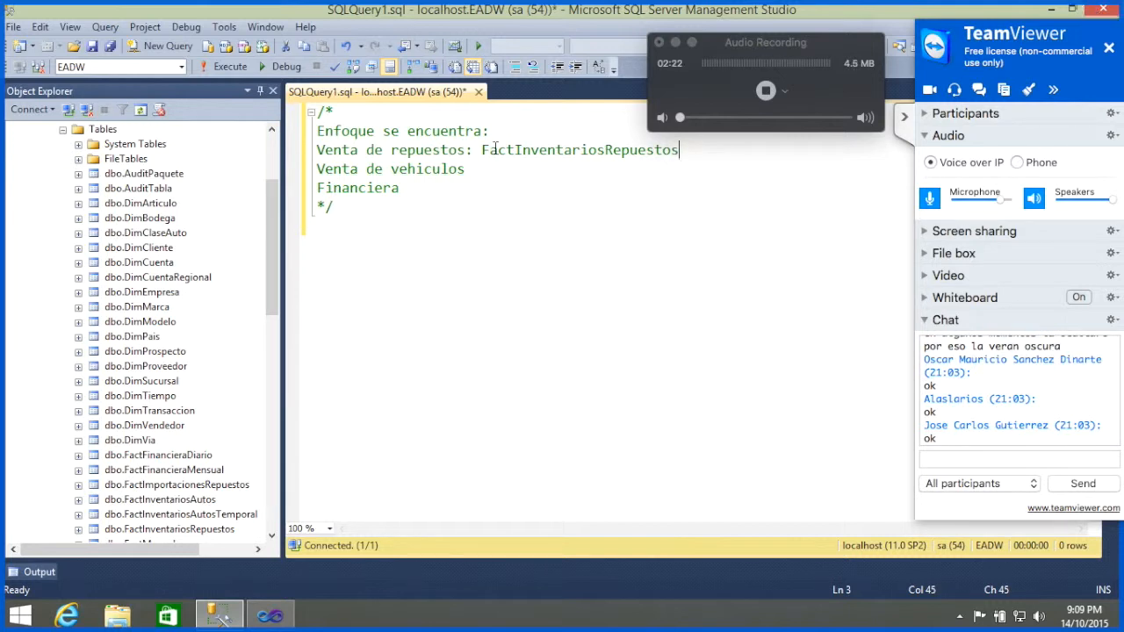
Step: Append ": FactVentasAutos" to the "Venta de vehiculos" comment line
{"action": "key", "text": "Down"}
{"action": "type", "text": ": FactVentasAutos"}
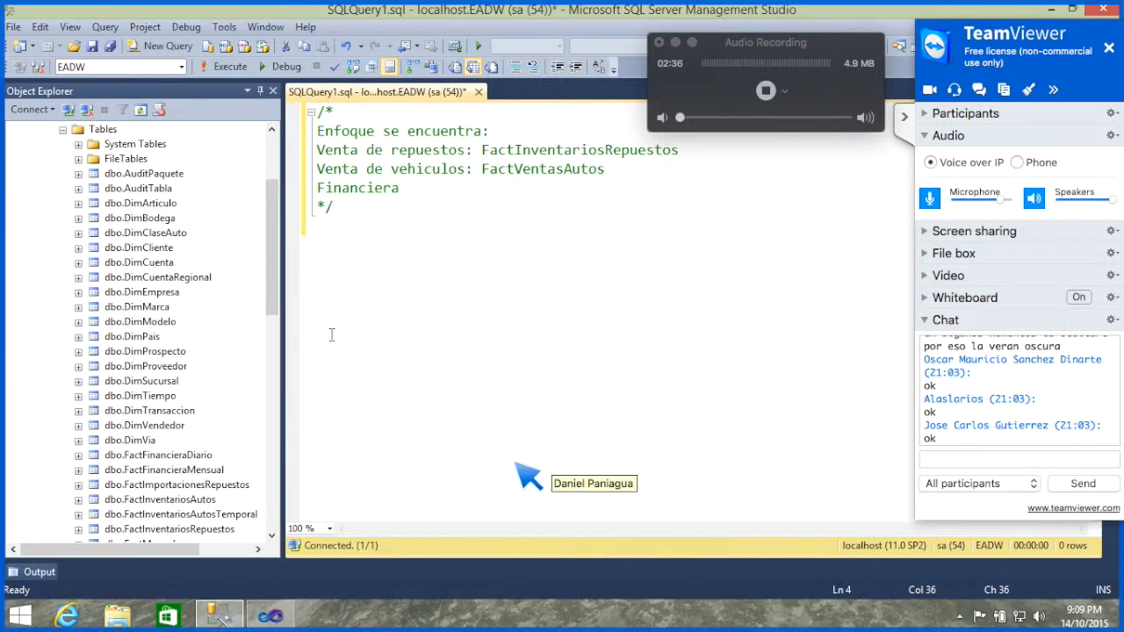
Step: Look through the remaining fact tables of the database and append " - FactNegociacionesAutos" to the "Venta de vehiculos" line
{"action": "left_click", "coordinate": [271, 540]}
{"action": "left_click", "coordinate": [271, 539]}
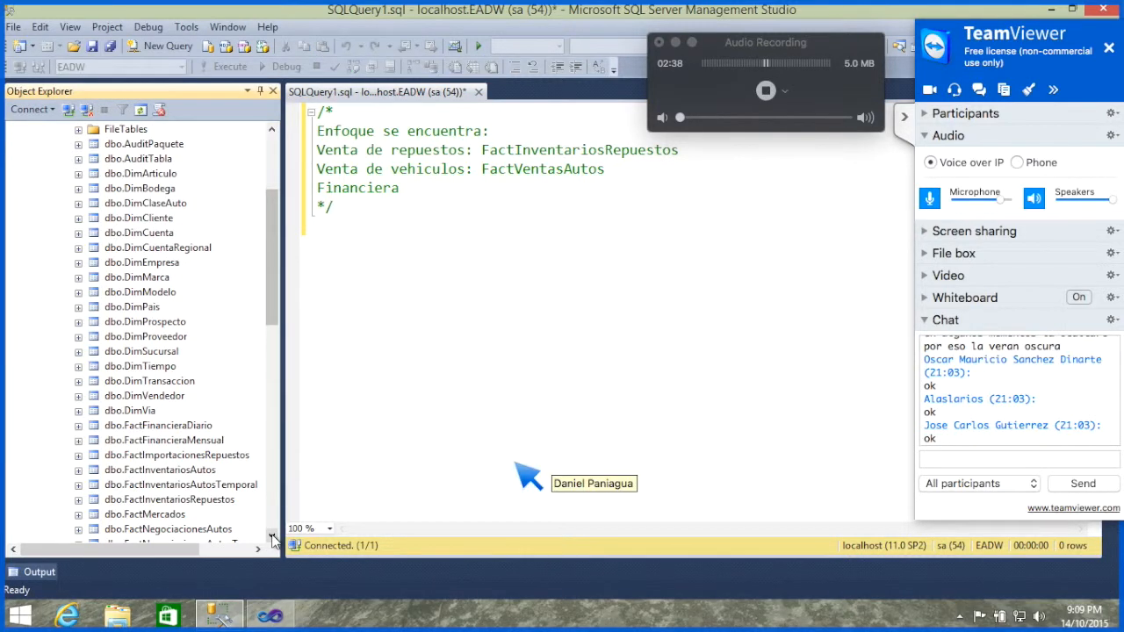
{"action": "left_click", "coordinate": [272, 539]}
{"action": "left_click", "coordinate": [272, 540]}
{"action": "left_click", "coordinate": [271, 540]}
{"action": "left_click", "coordinate": [271, 540]}
{"action": "left_click", "coordinate": [271, 539]}
{"action": "left_click", "coordinate": [272, 539]}
{"action": "left_click", "coordinate": [272, 540]}
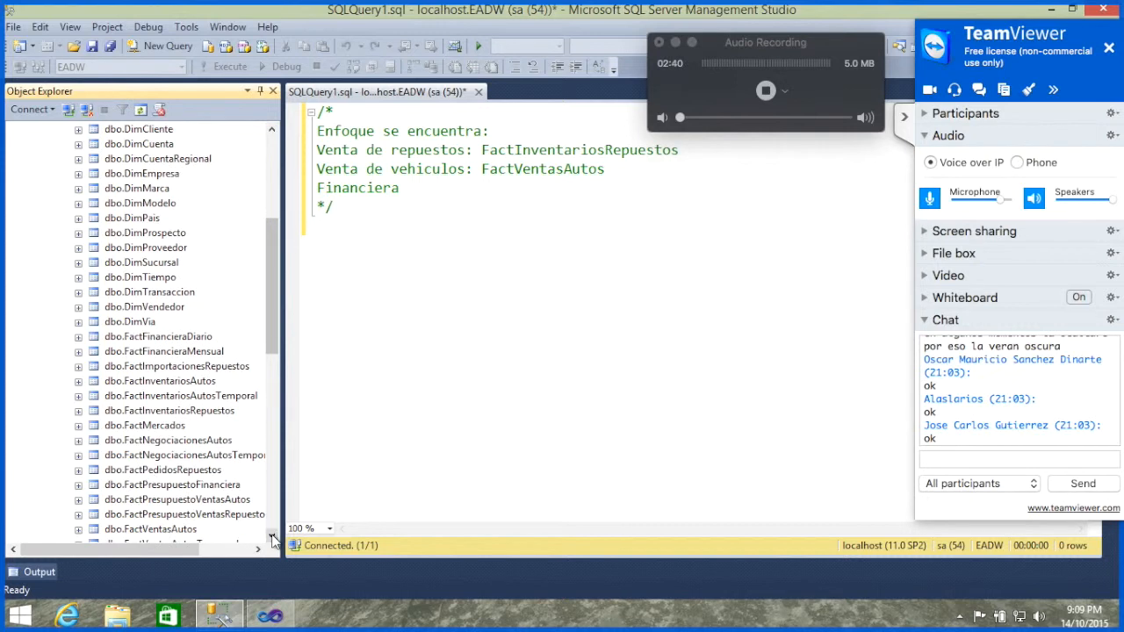
{"action": "left_click", "coordinate": [272, 540]}
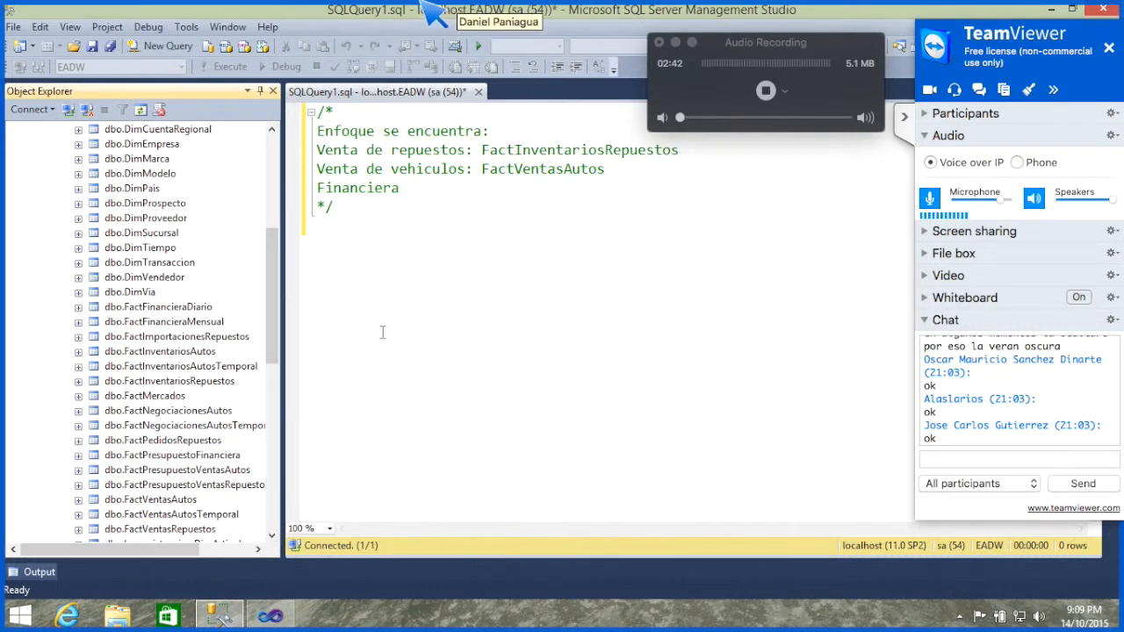
{"action": "left_click", "coordinate": [659, 175]}
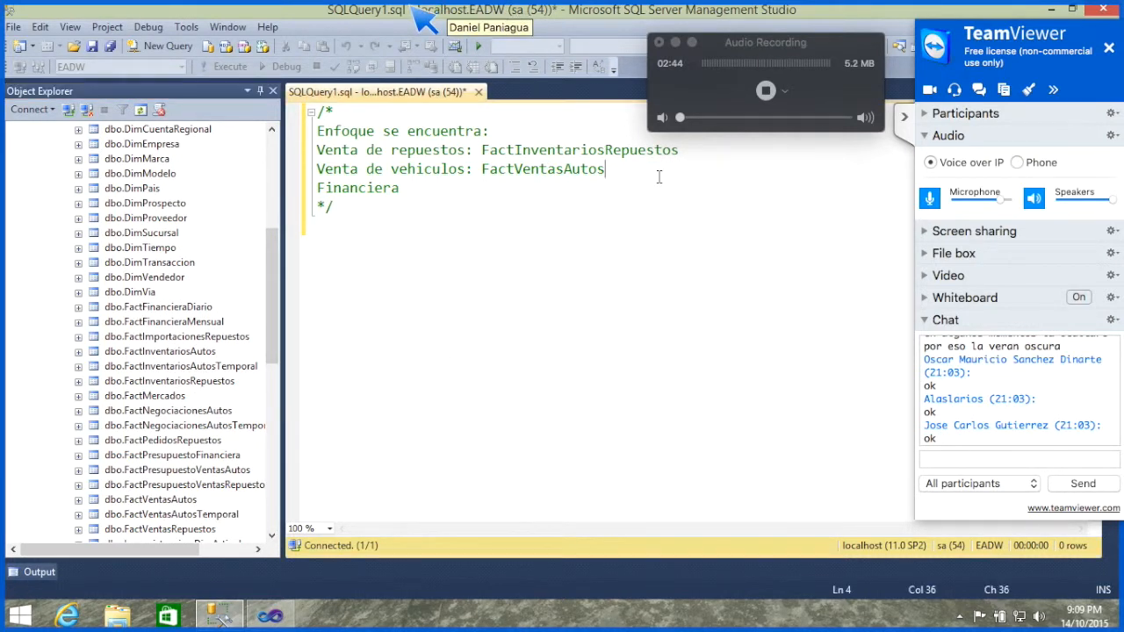
{"action": "type", "text": "- "}
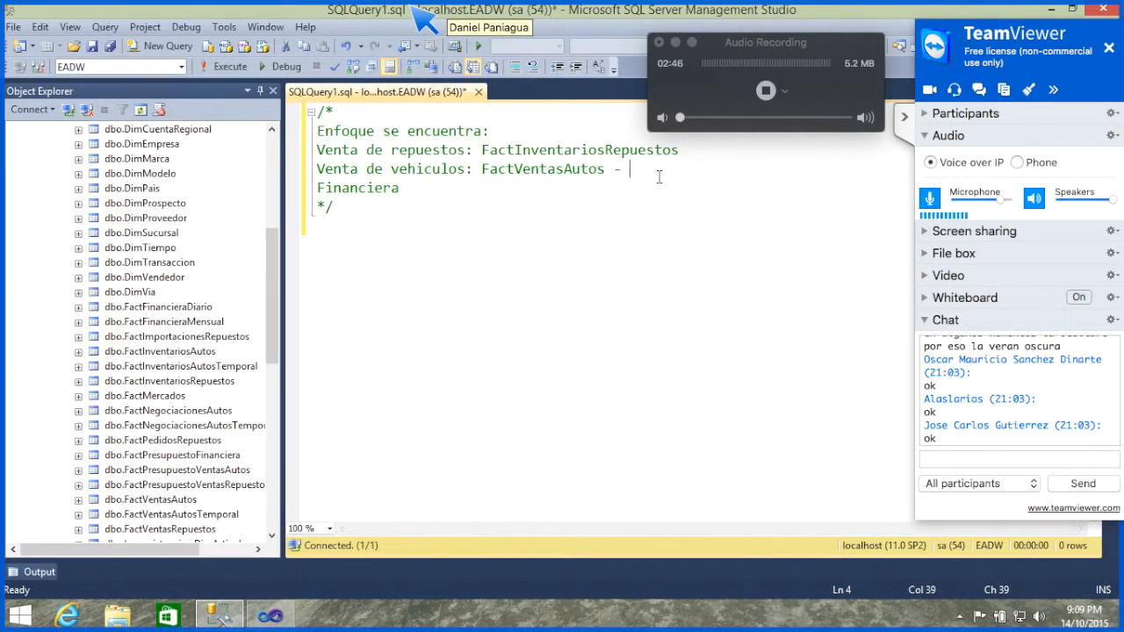
{"action": "type", "text": "Fact"}
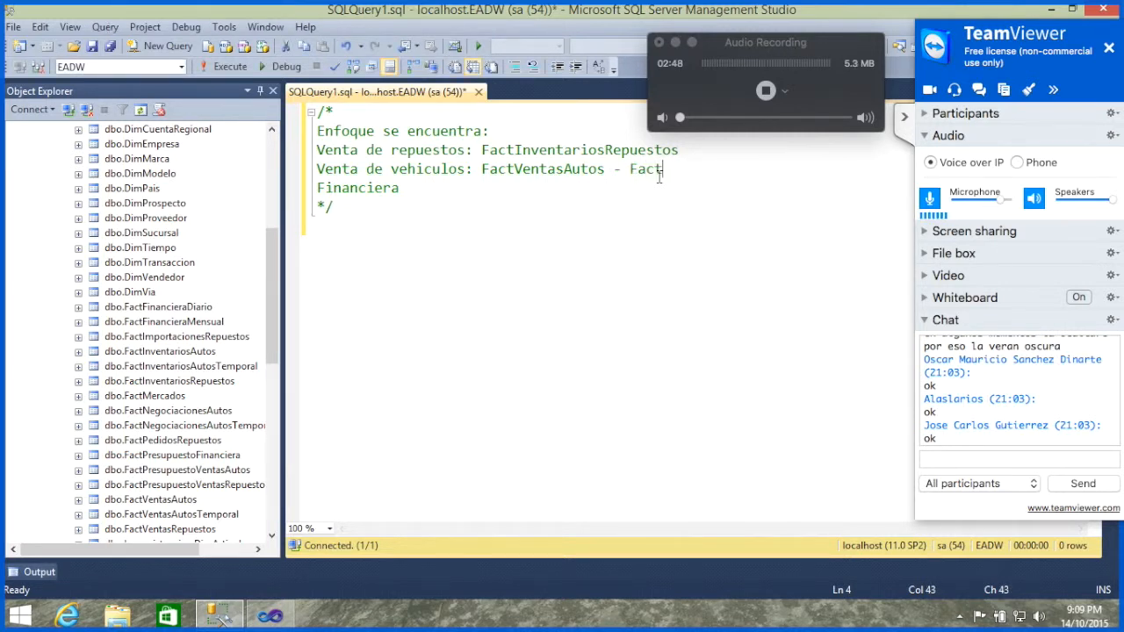
{"action": "type", "text": "Negociaciones"}
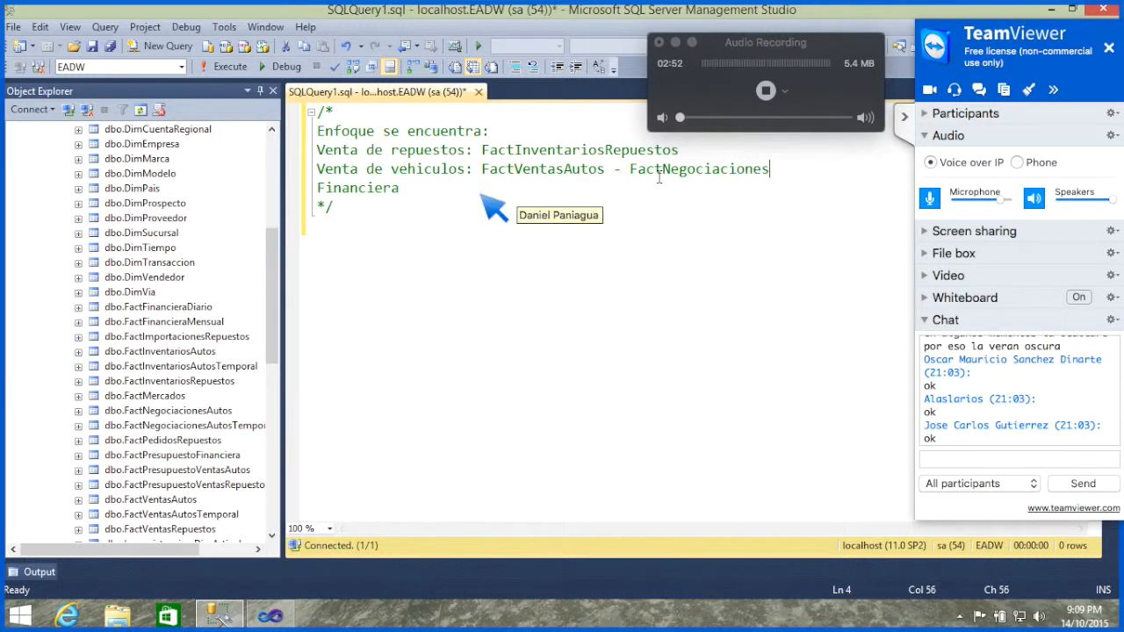
{"action": "type", "text": "Autos"}
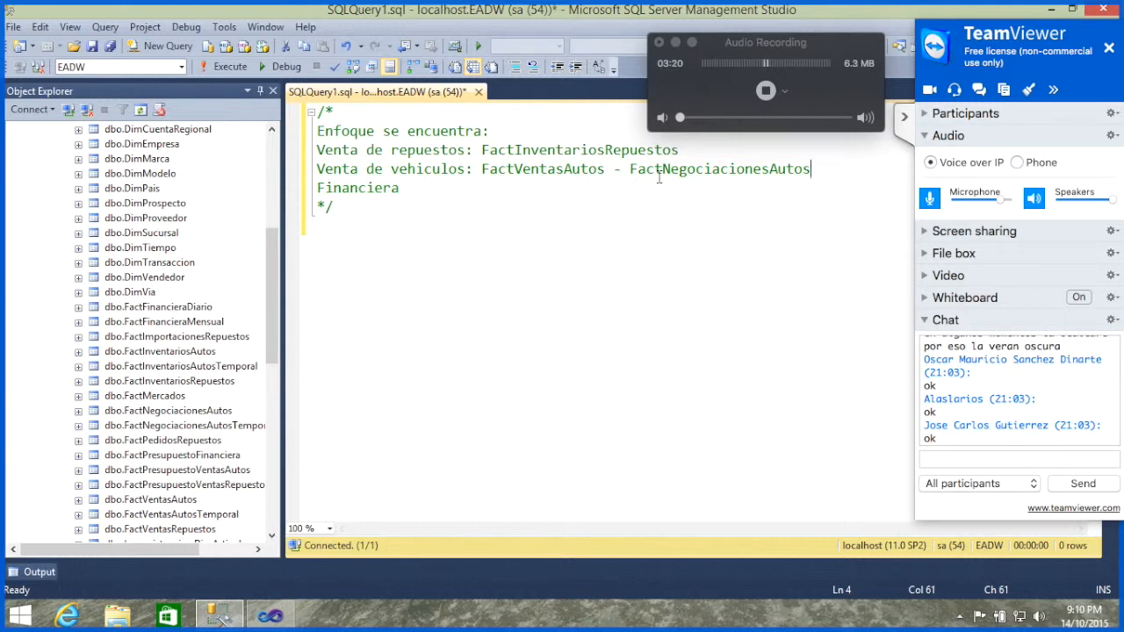
Step: Append ": FactFinancieraDiario - FactFinancieraMensual" to the "Financiera" comment line
{"action": "key", "text": "Down"}
{"action": "type", "text": ":"}
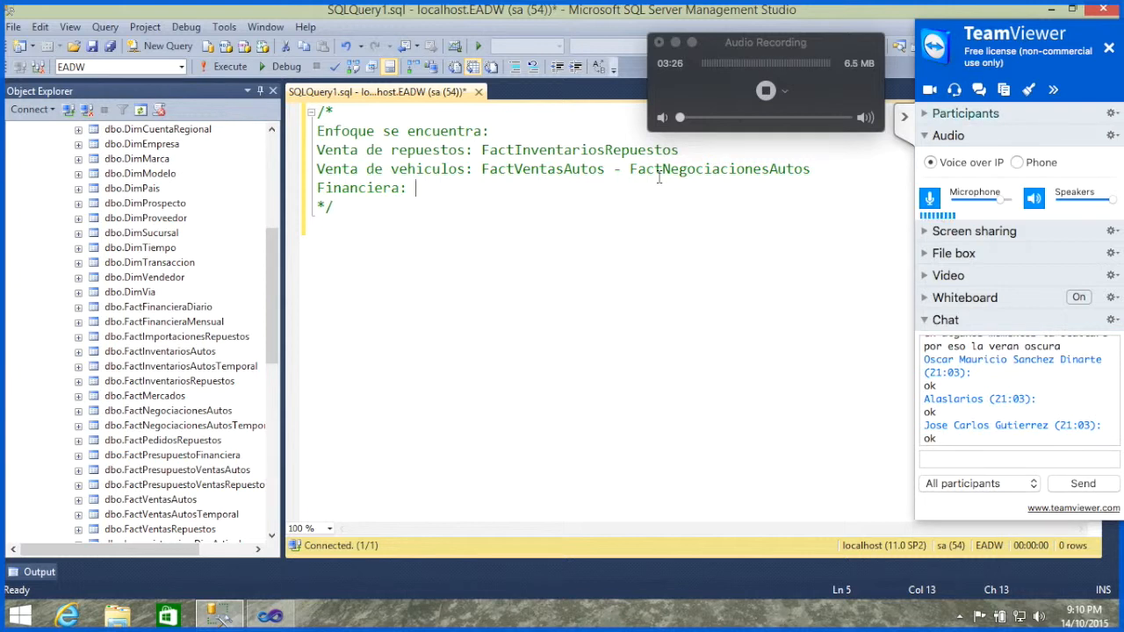
{"action": "type", "text": " FactFinancie"}
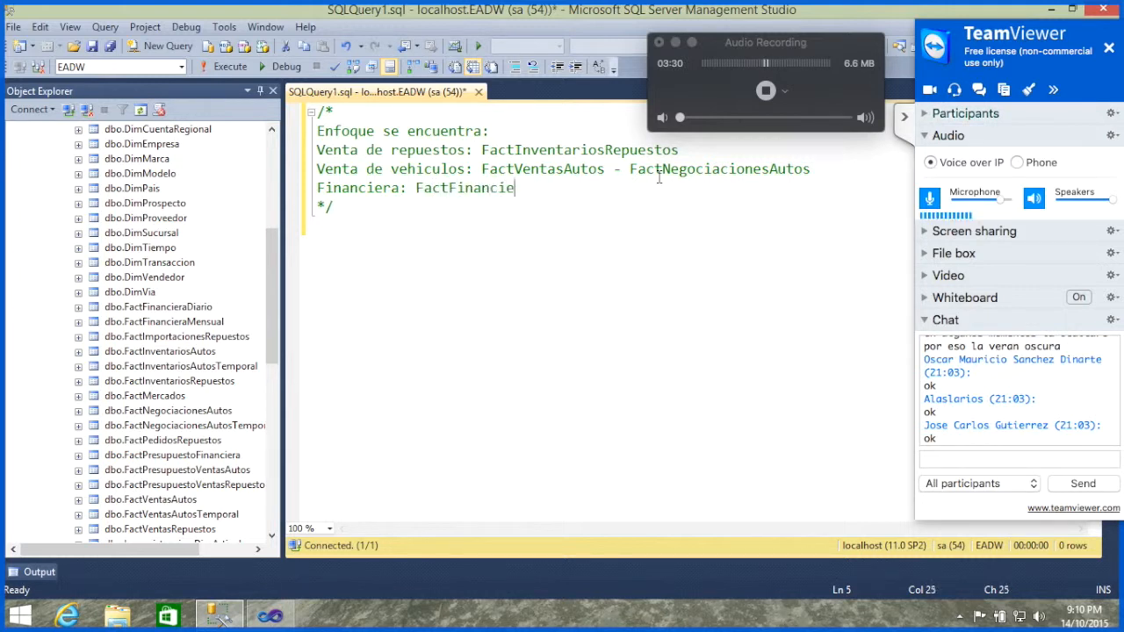
{"action": "type", "text": "raDiario"}
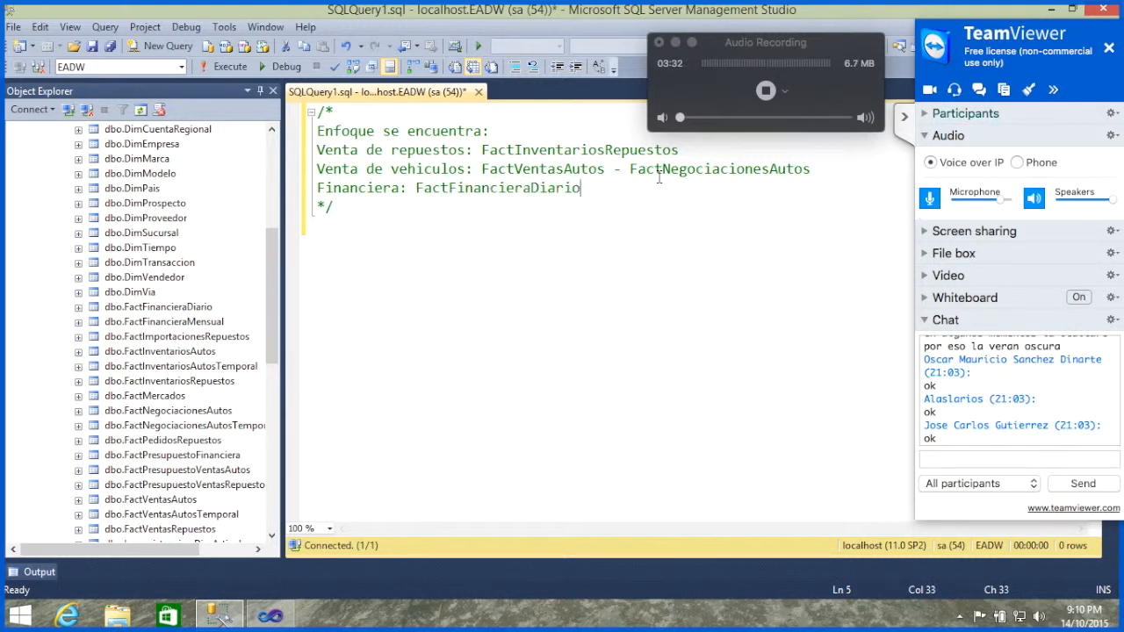
{"action": "type", "text": " - Fact"}
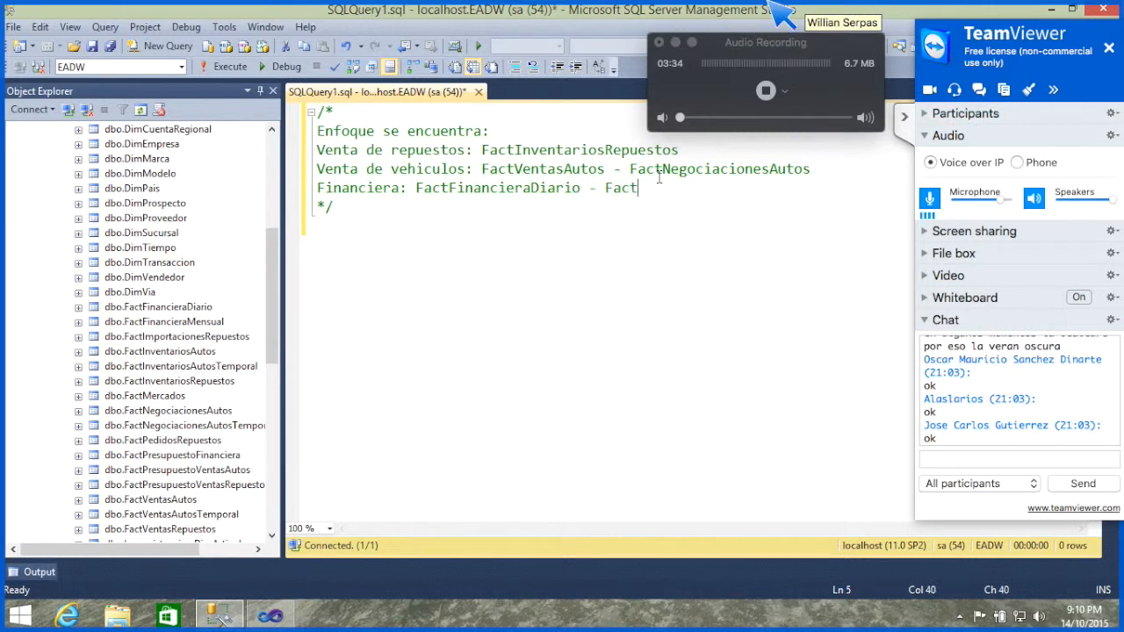
{"action": "type", "text": "Finan"}
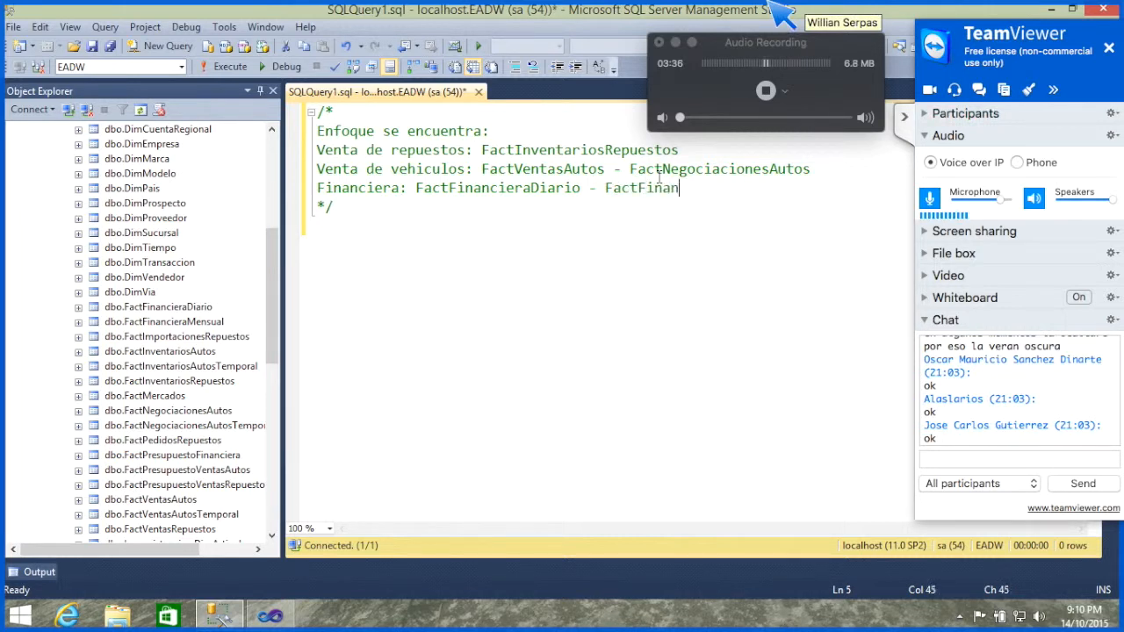
{"action": "type", "text": "cieraMens"}
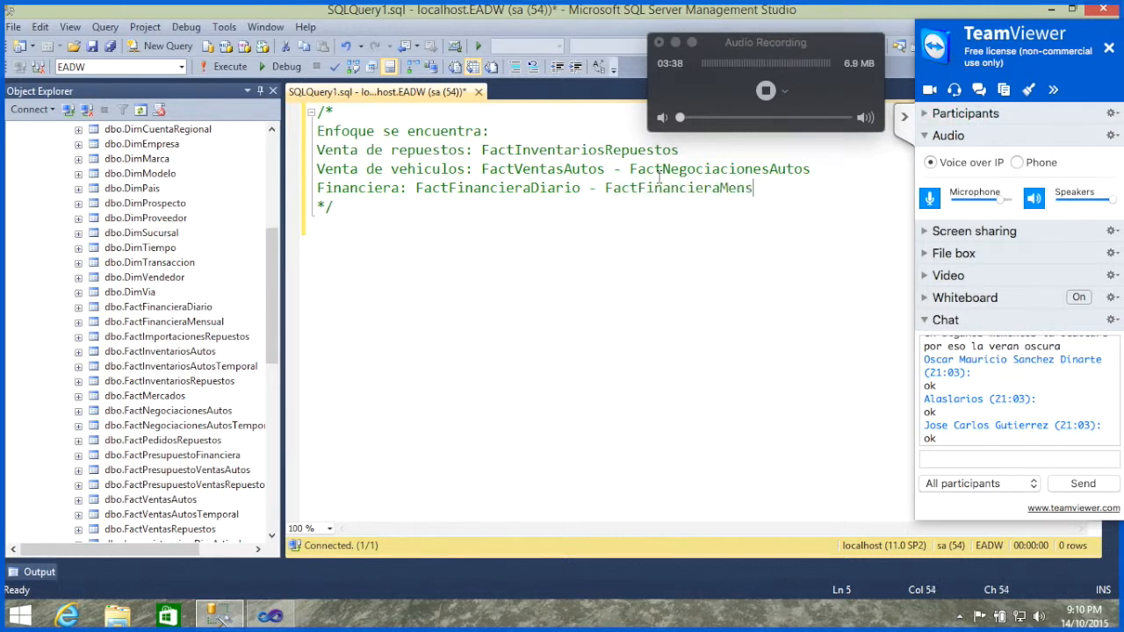
{"action": "type", "text": "ual"}
Step: Add the line "Mercadeo: FactMercados" inside the comment, below the "Financiera" line
{"action": "key", "text": "Return"}
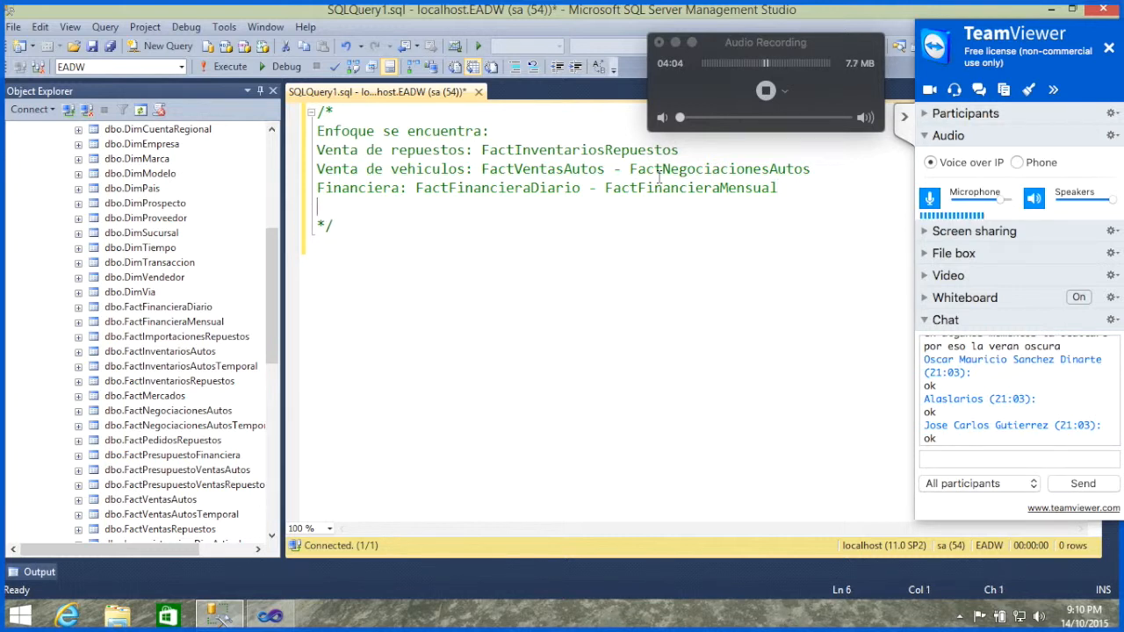
{"action": "type", "text": "Mercadeo:"}
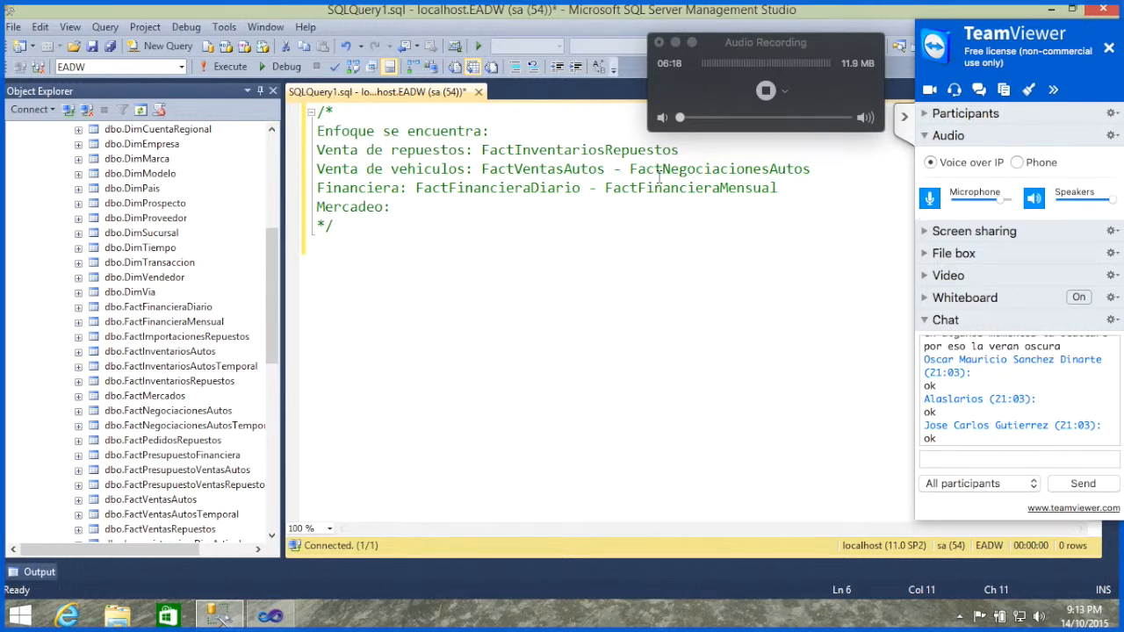
{"action": "type", "text": "FactMercad"}
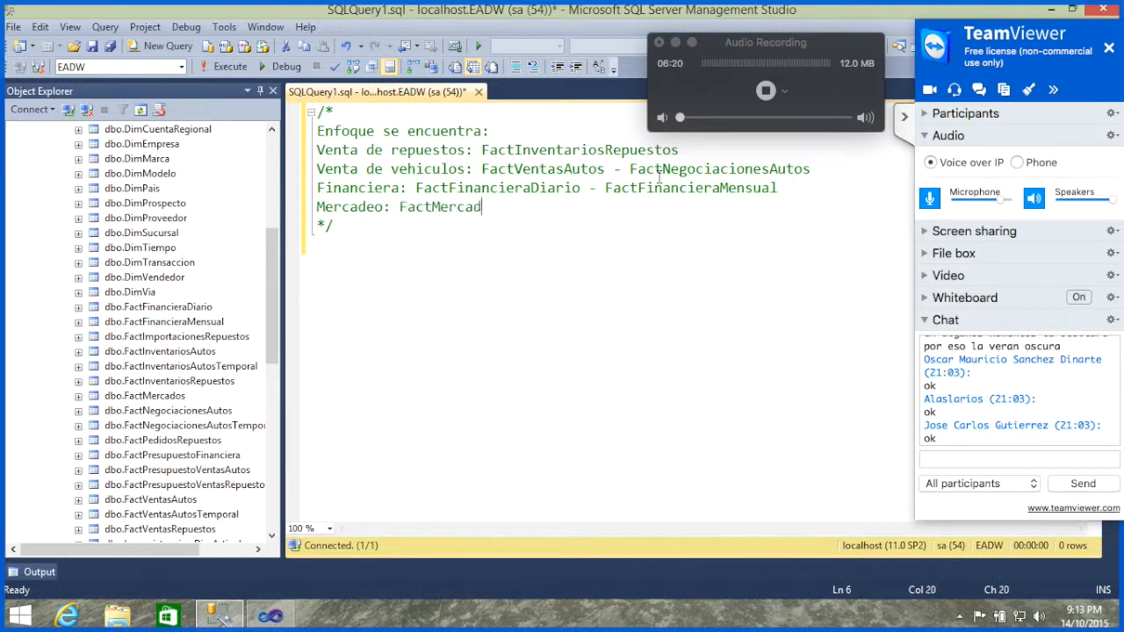
{"action": "type", "text": "os"}
{"action": "key", "text": "Down"}
{"action": "key", "text": "Down"}
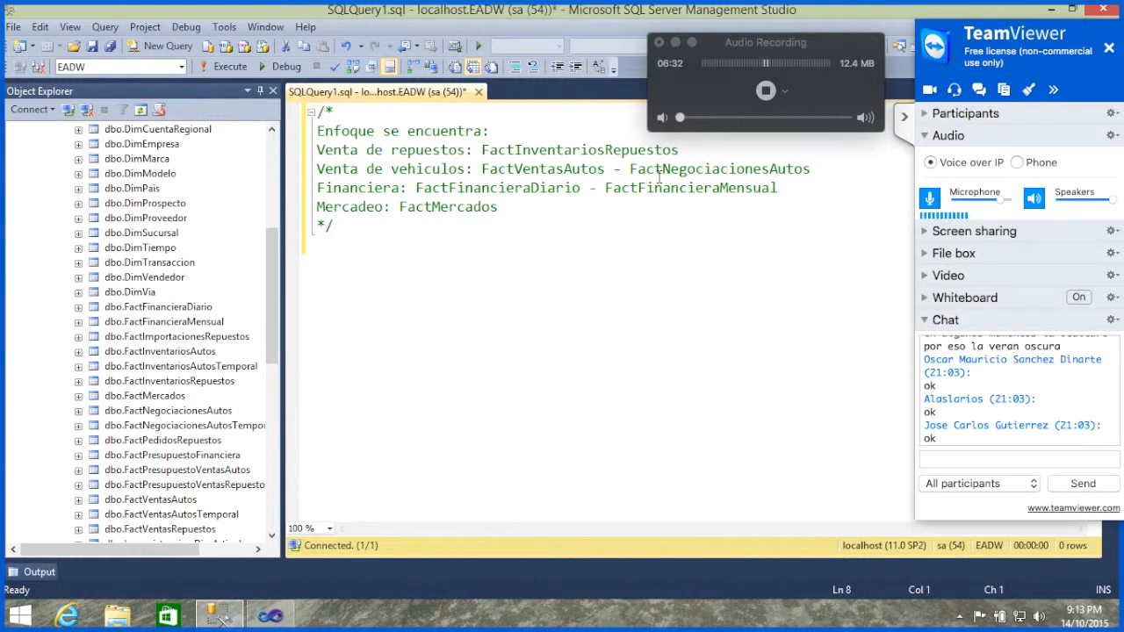
Step: Write the query "select * from FactVentasAutos" below the comment block, leaving a blank line between them
{"action": "key", "text": "Return"}
{"action": "type", "text": "select * from"}
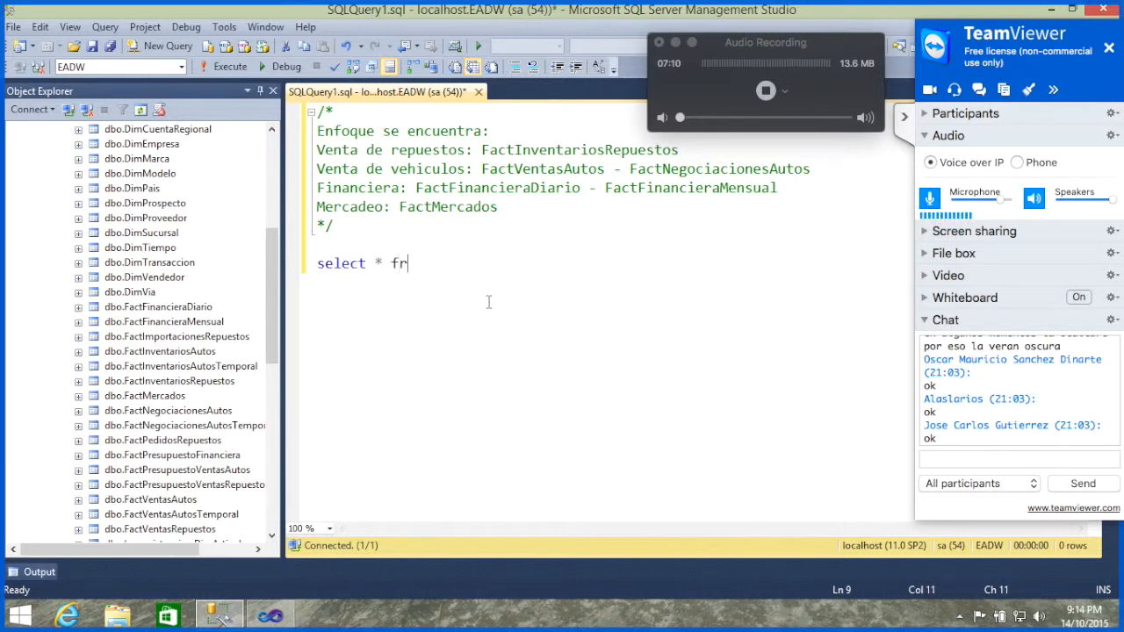
{"action": "type", "text": "Vent"}
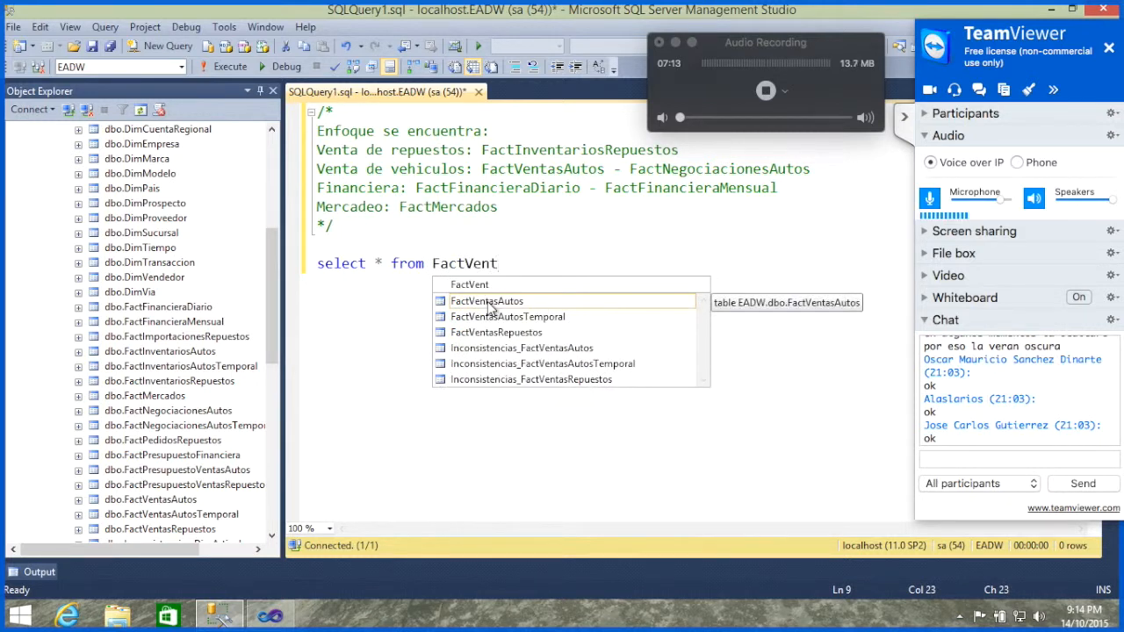
{"action": "key", "text": "Tab"}
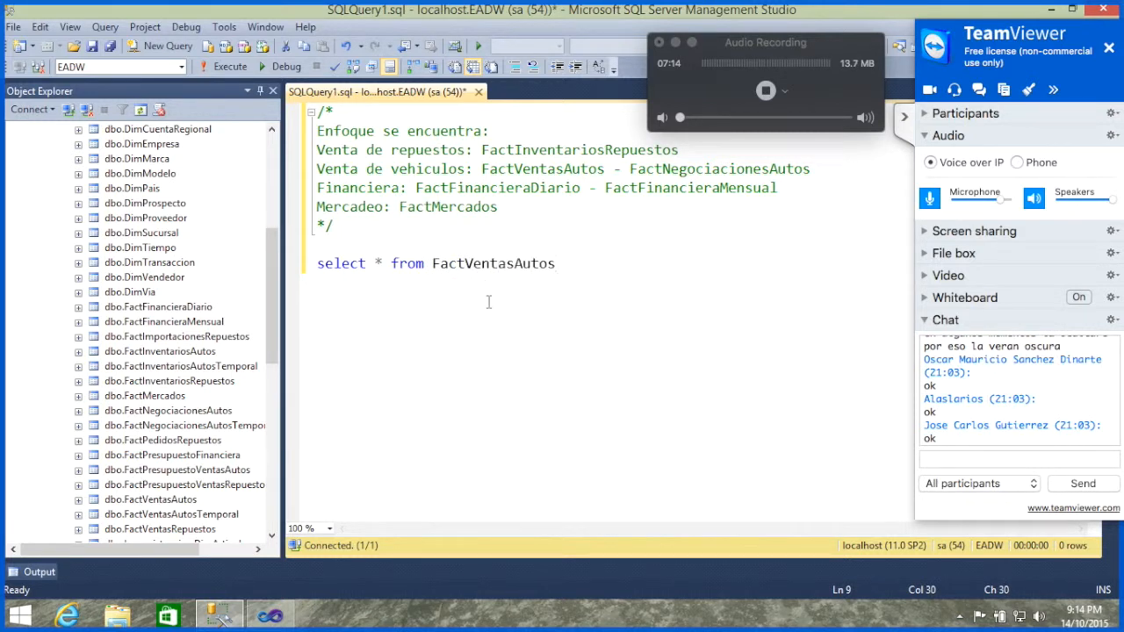
Step: Run only the FactVentasAutos query and examine the FechaAsignacionKey values in rows 3 and 4 of the results
{"action": "key", "text": "shift+Up"}
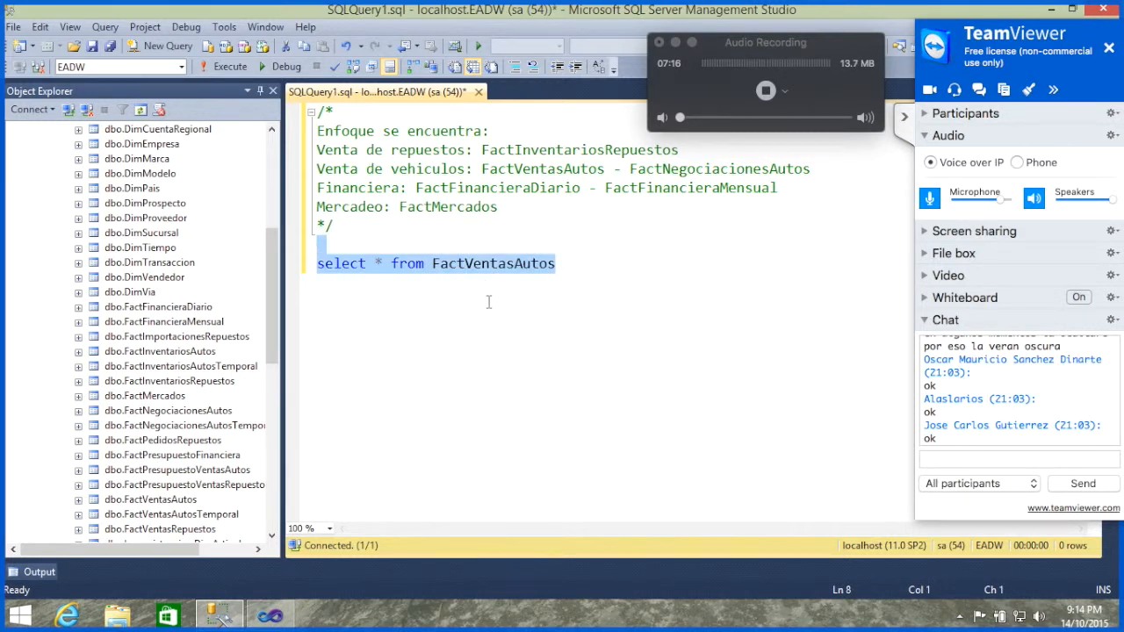
{"action": "key", "text": "F5"}
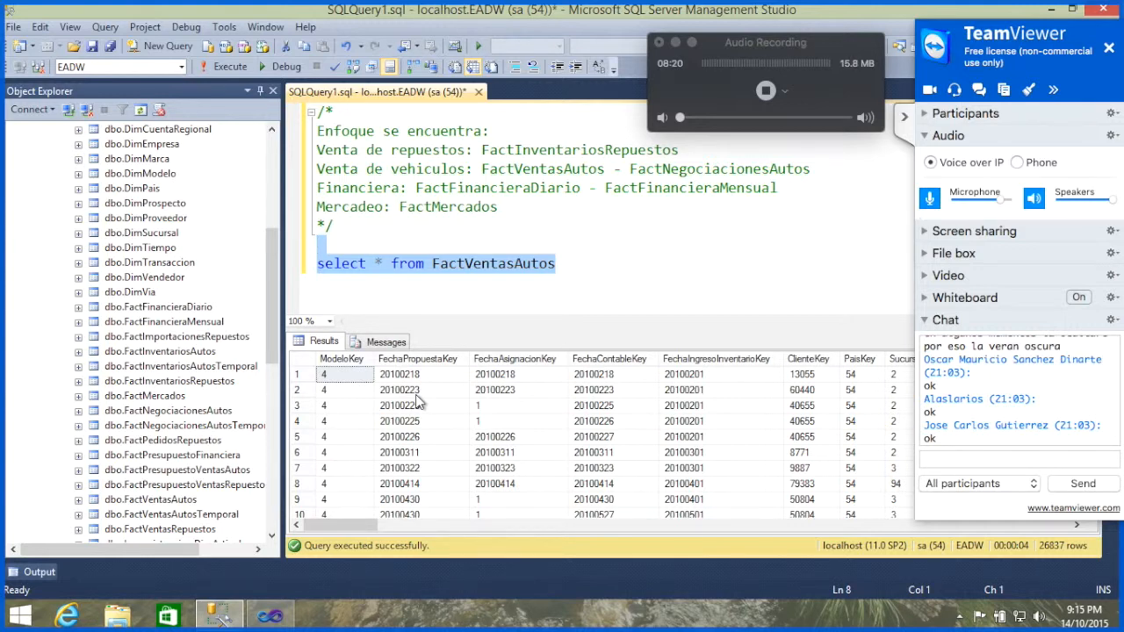
{"action": "left_click", "coordinate": [499, 405]}
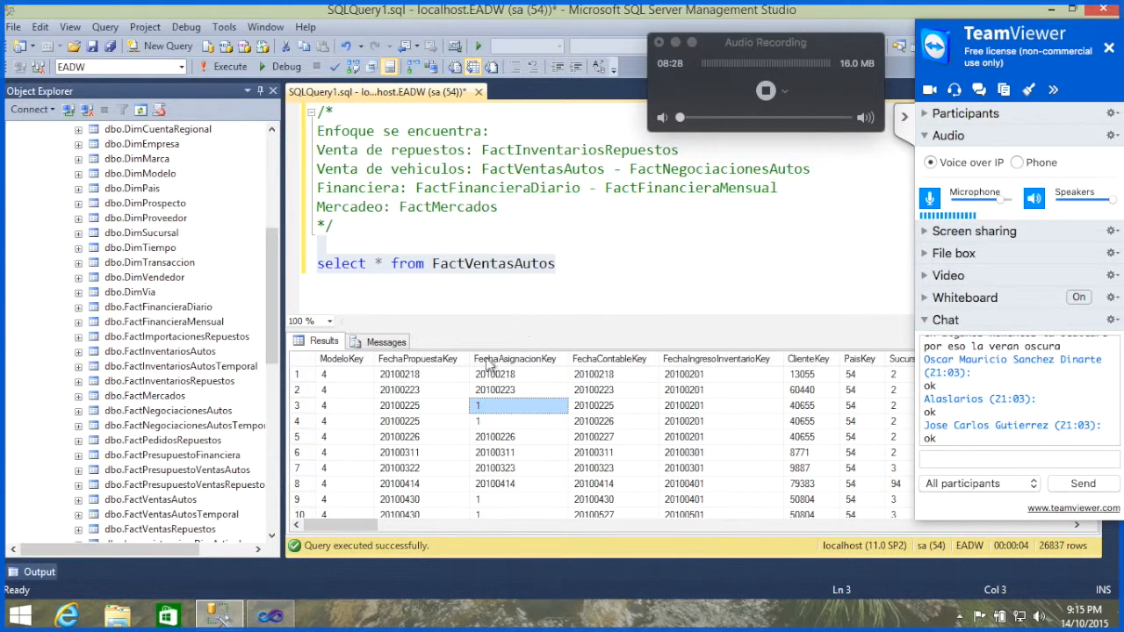
{"action": "left_click", "coordinate": [490, 424]}
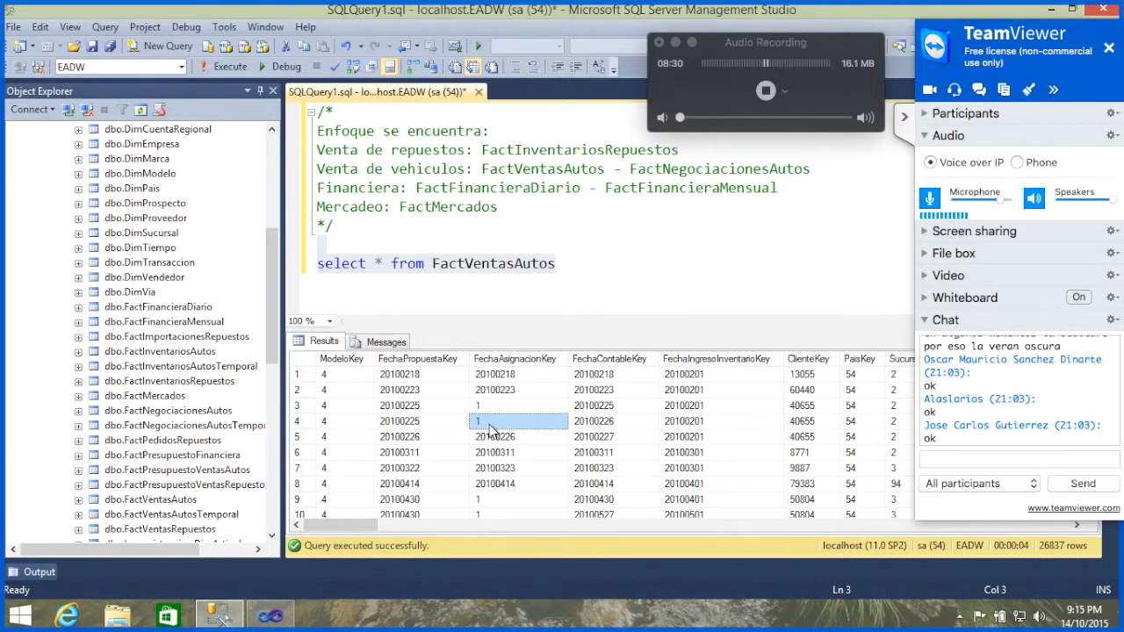
{"action": "left_click", "coordinate": [501, 405]}
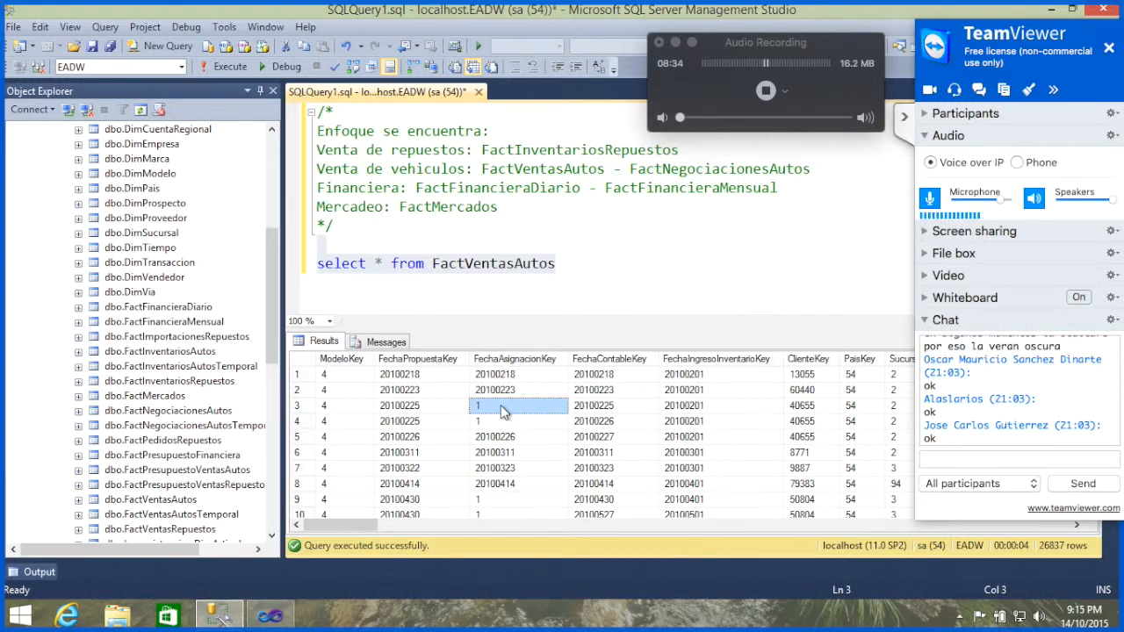
Step: Start the comment "--Fila Bolson:" below the FactVentasAutos query, leaving a blank line between them
{"action": "left_click", "coordinate": [608, 282]}
{"action": "key", "text": "Return"}
{"action": "key", "text": "Return"}
{"action": "type", "text": "-"}
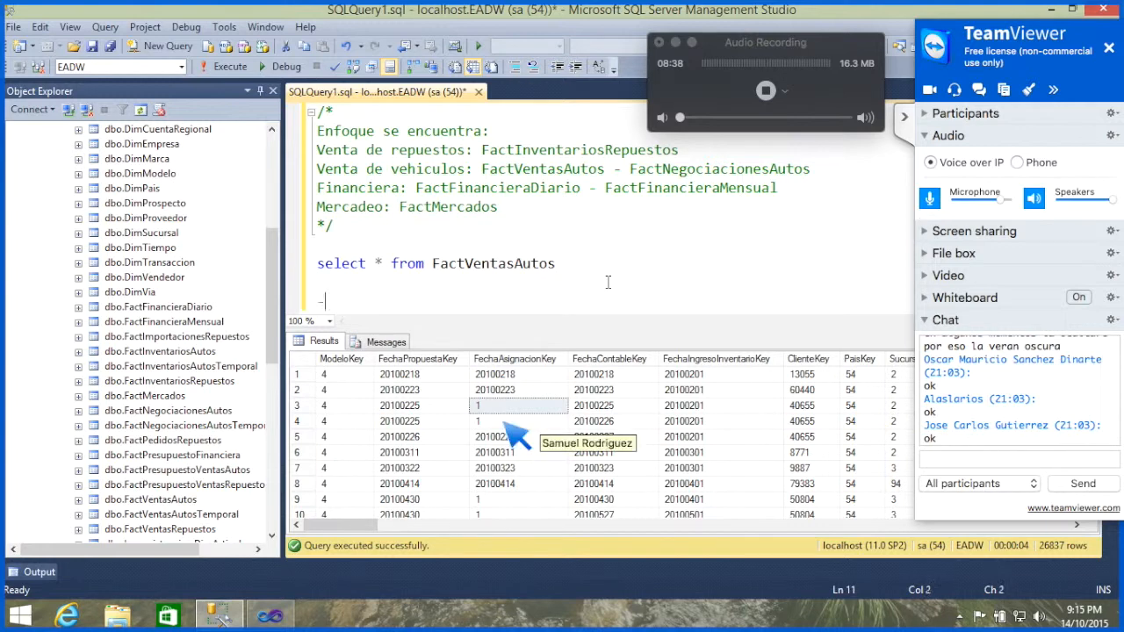
{"action": "type", "text": "-Fila Bol"}
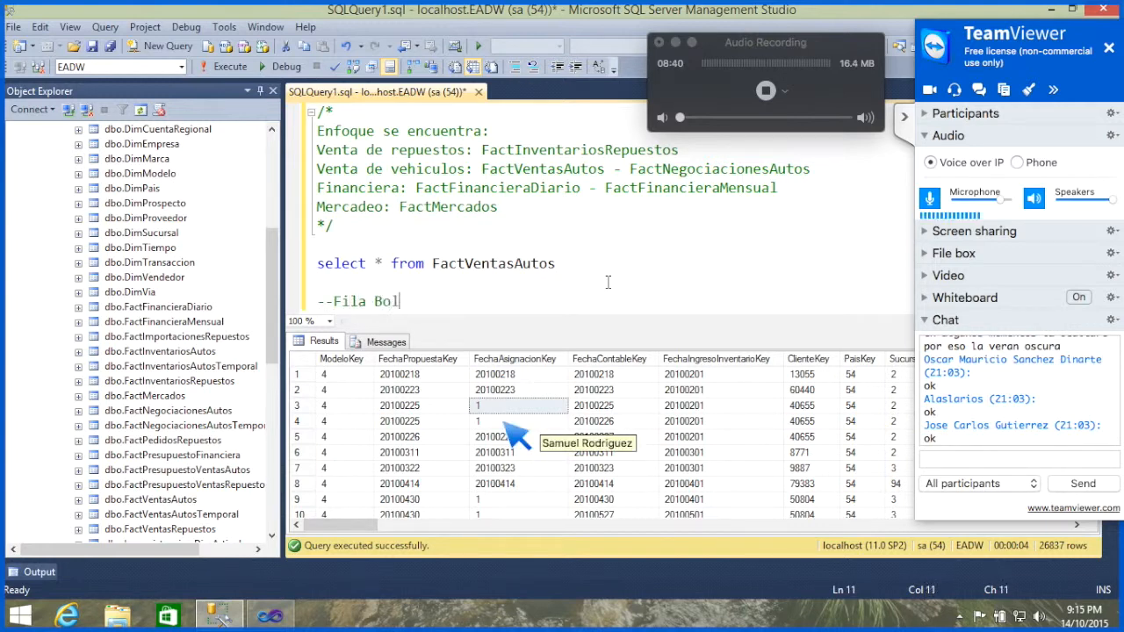
{"action": "type", "text": "son:"}
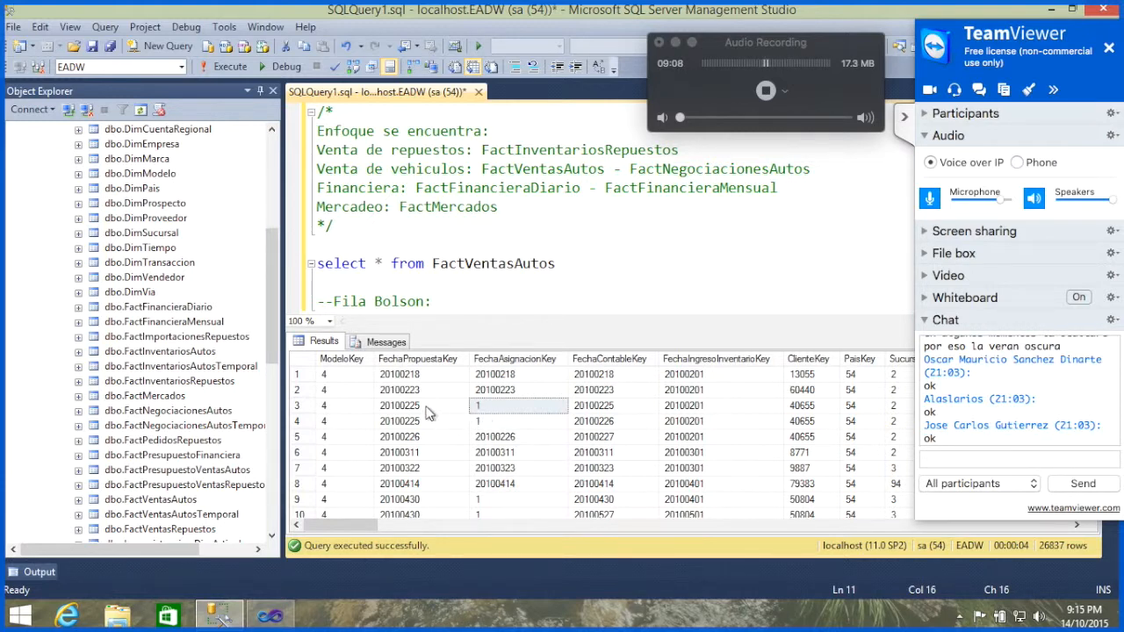
Step: Compare the FechaPropuestaKey, FechaContableKey, FechaIngresoInventarioKey and FechaAsignacionKey values in row 3 of the results
{"action": "left_click", "coordinate": [396, 410]}
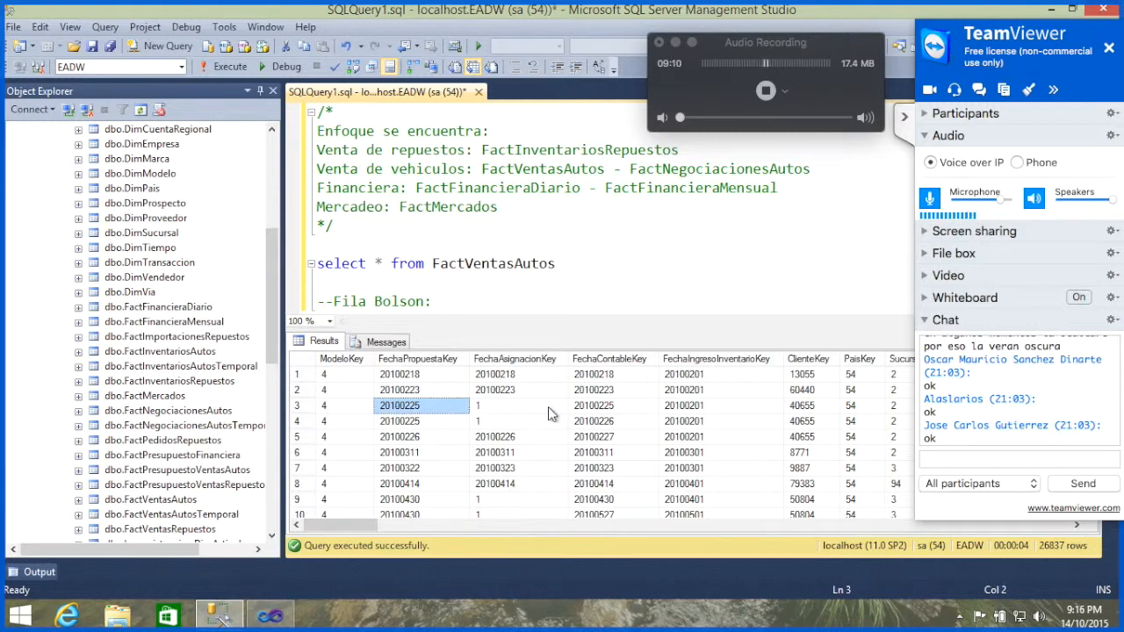
{"action": "left_click", "coordinate": [593, 411]}
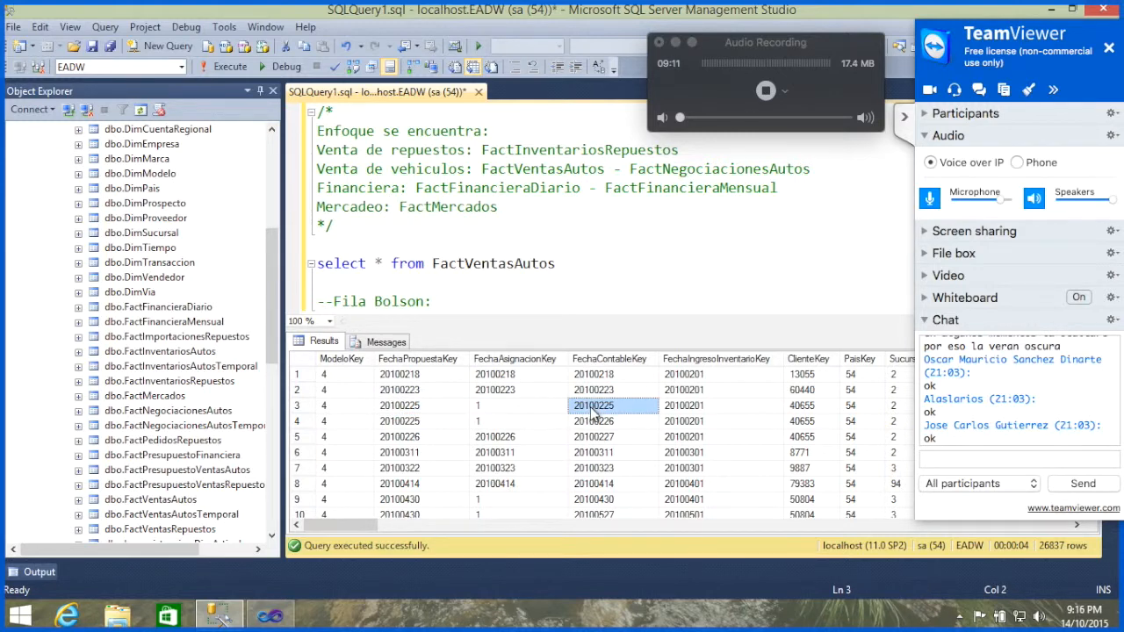
{"action": "left_click", "coordinate": [690, 414]}
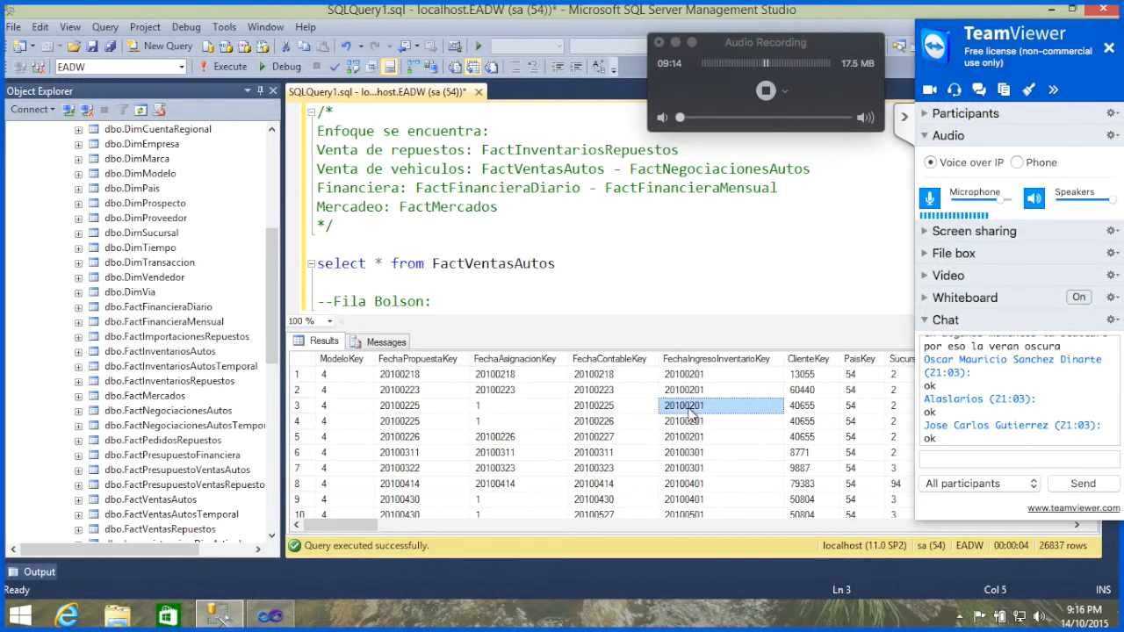
{"action": "left_click", "coordinate": [497, 407]}
Step: Complete the "Fila Bolson" comment with "Es una fila de una dimension que representa un valor nulo"
{"action": "left_click", "coordinate": [470, 298]}
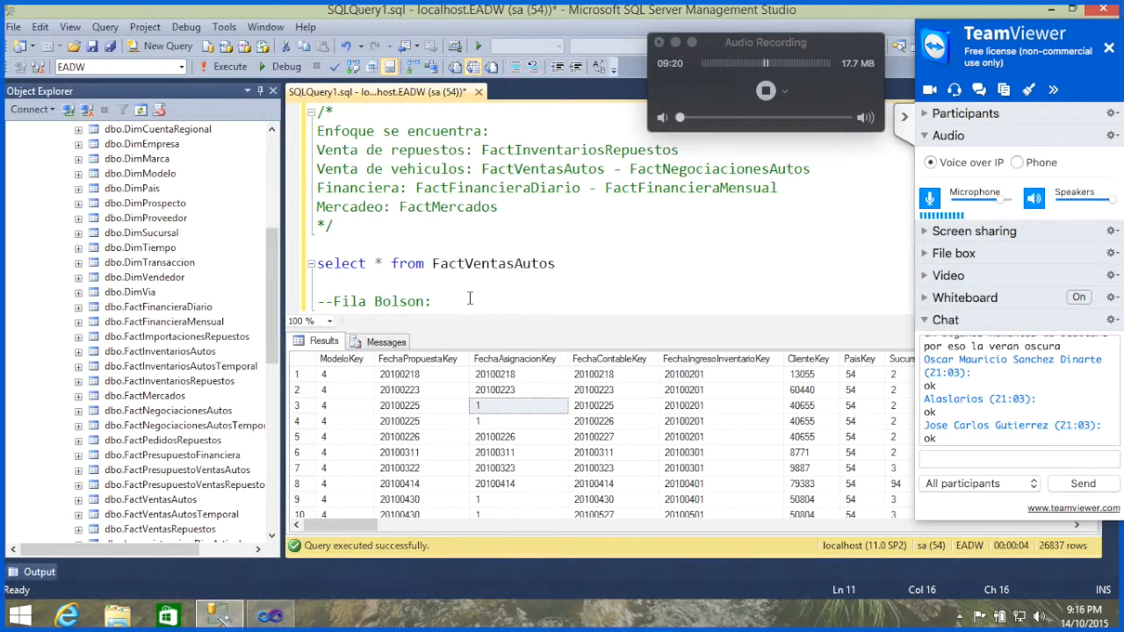
{"action": "type", "text": "Es una fila de"}
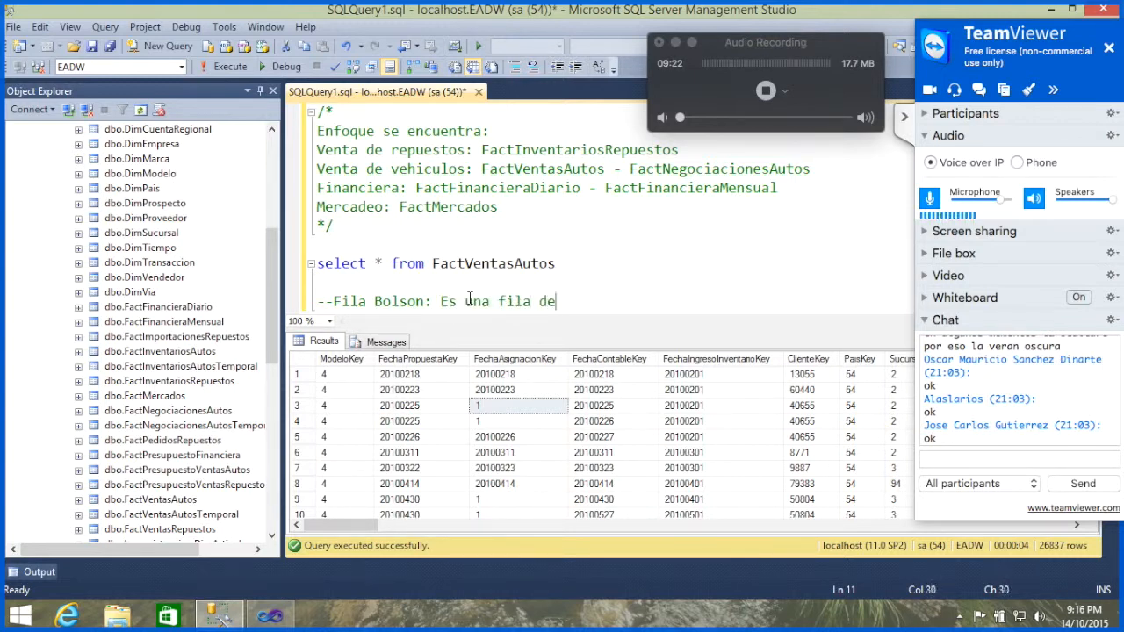
{"action": "type", "text": " una dimension q"}
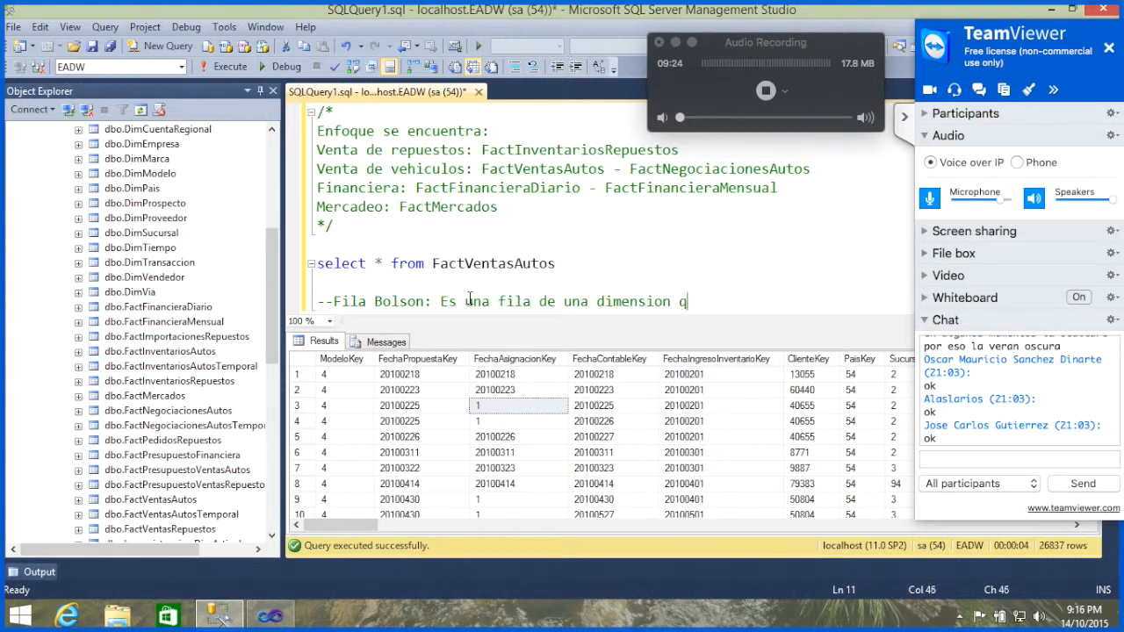
{"action": "type", "text": "ue representa "}
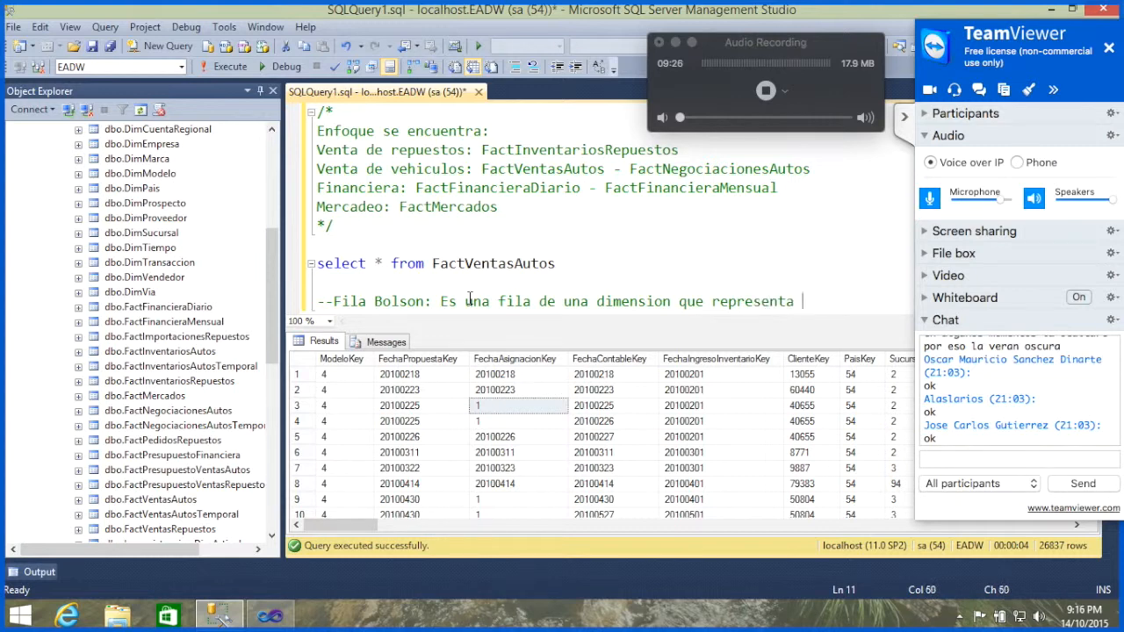
{"action": "type", "text": "un valor nulo"}
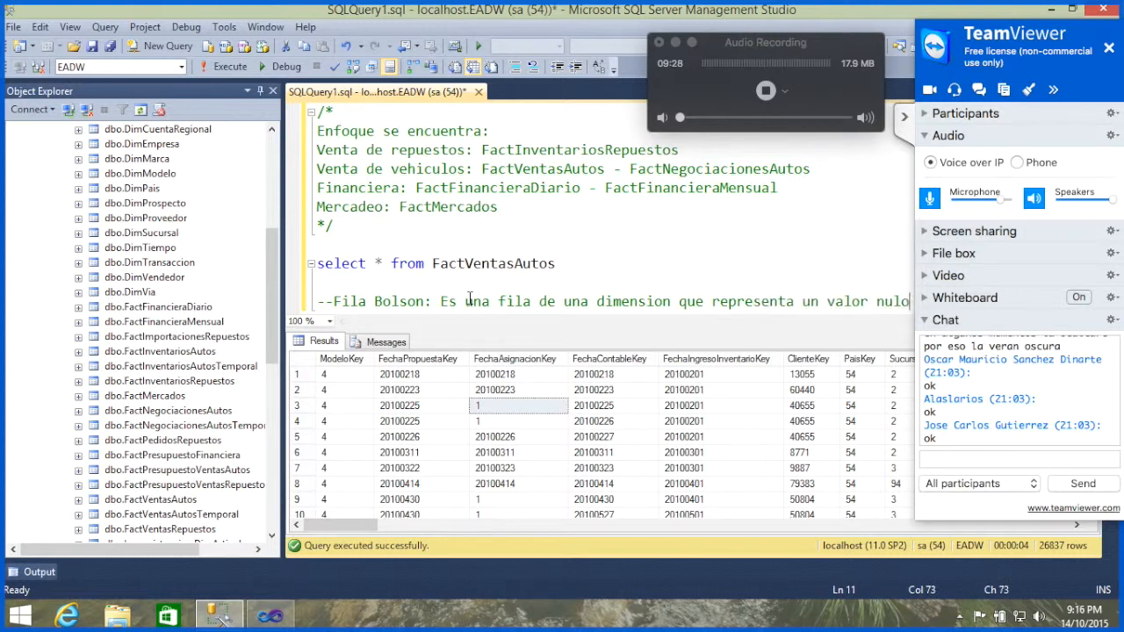
Step: Write the query "select * from DimTiempo" directly below the "Fila Bolson" comment
{"action": "key", "text": "Return"}
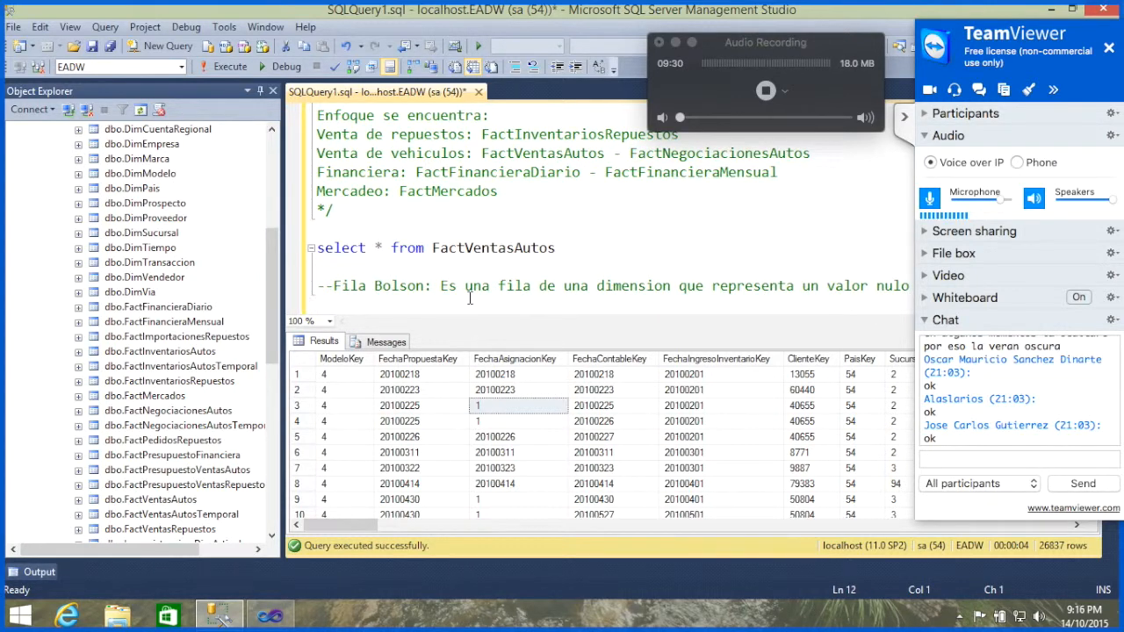
{"action": "type", "text": "select "}
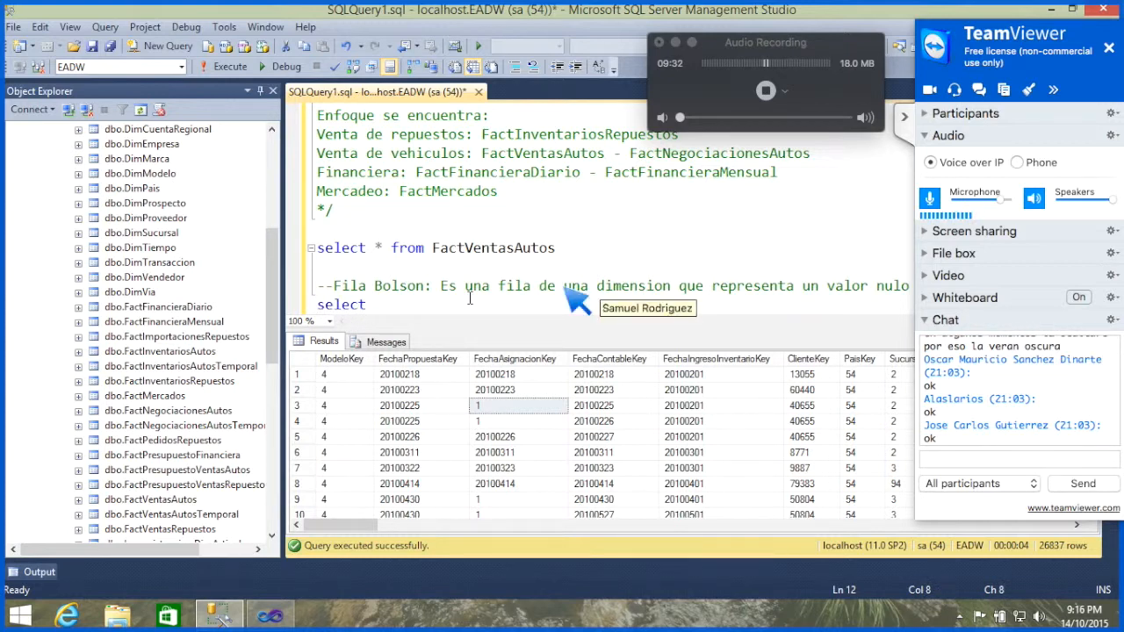
{"action": "type", "text": "* from d"}
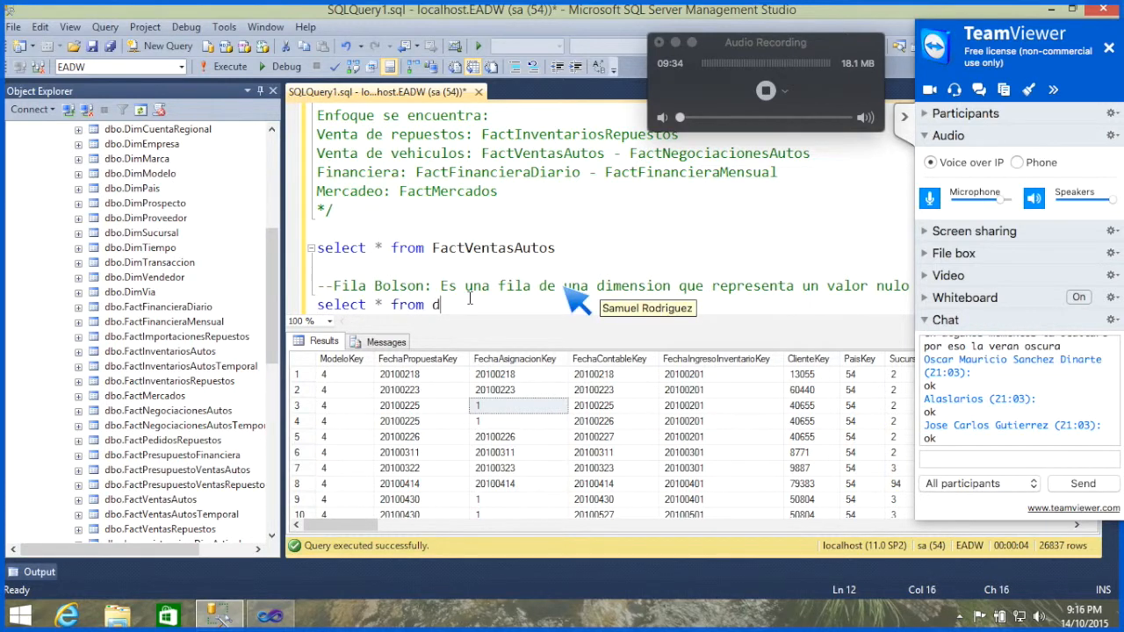
{"action": "type", "text": "imfe"}
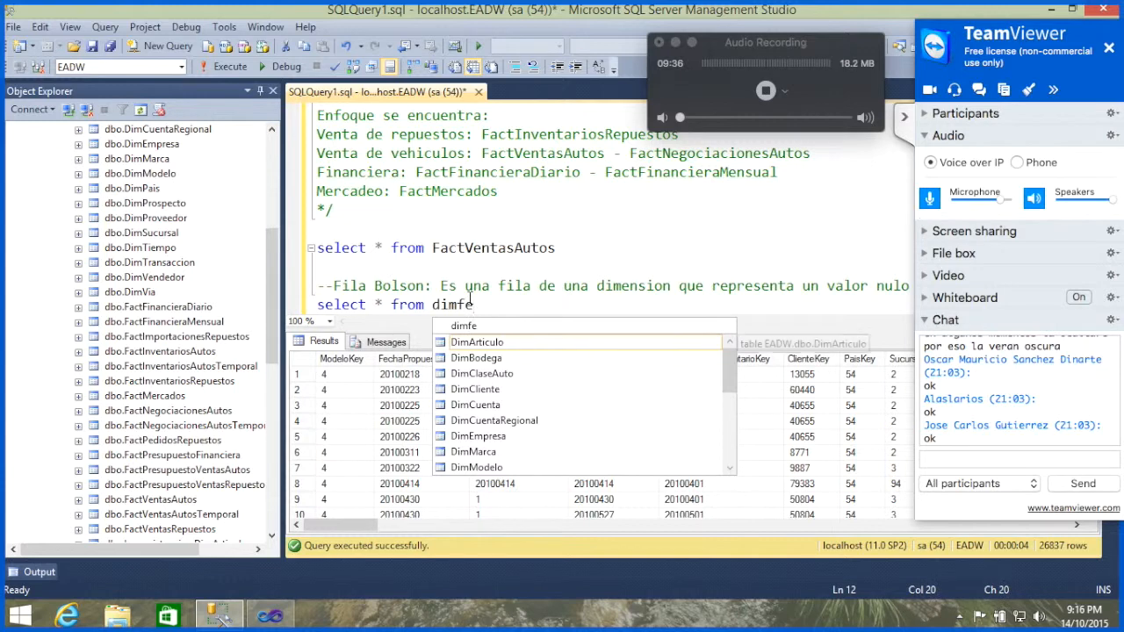
{"action": "key", "text": "BackSpace"}
{"action": "key", "text": "BackSpace"}
{"action": "type", "text": "da"}
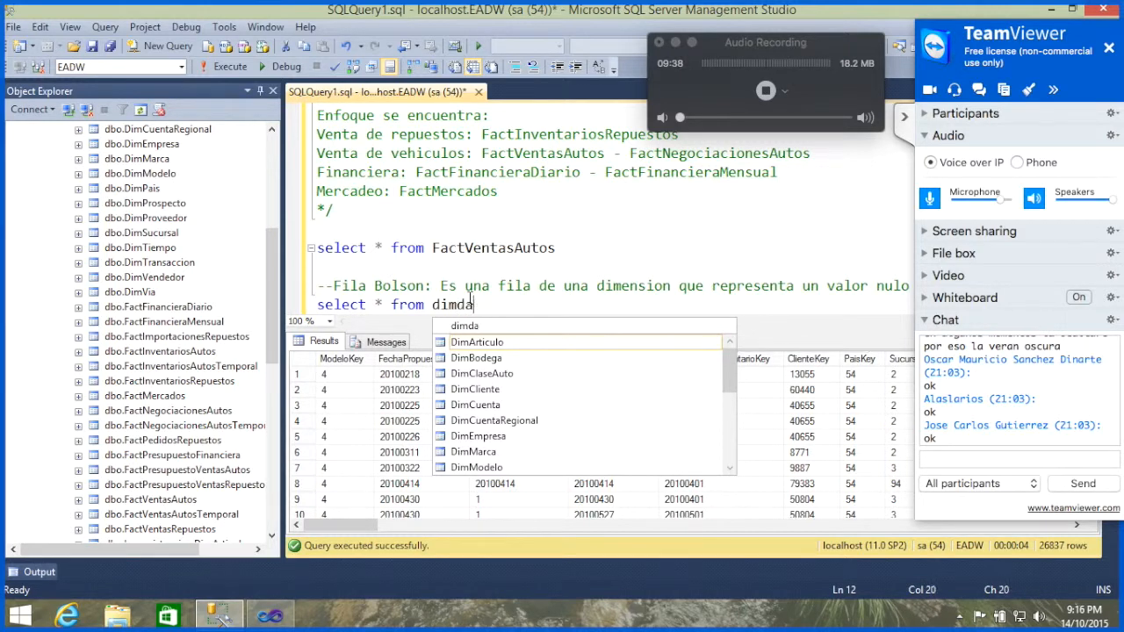
{"action": "key", "text": "BackSpace"}
{"action": "key", "text": "BackSpace"}
{"action": "type", "text": "Tiempo"}
{"action": "key", "text": "Tab"}
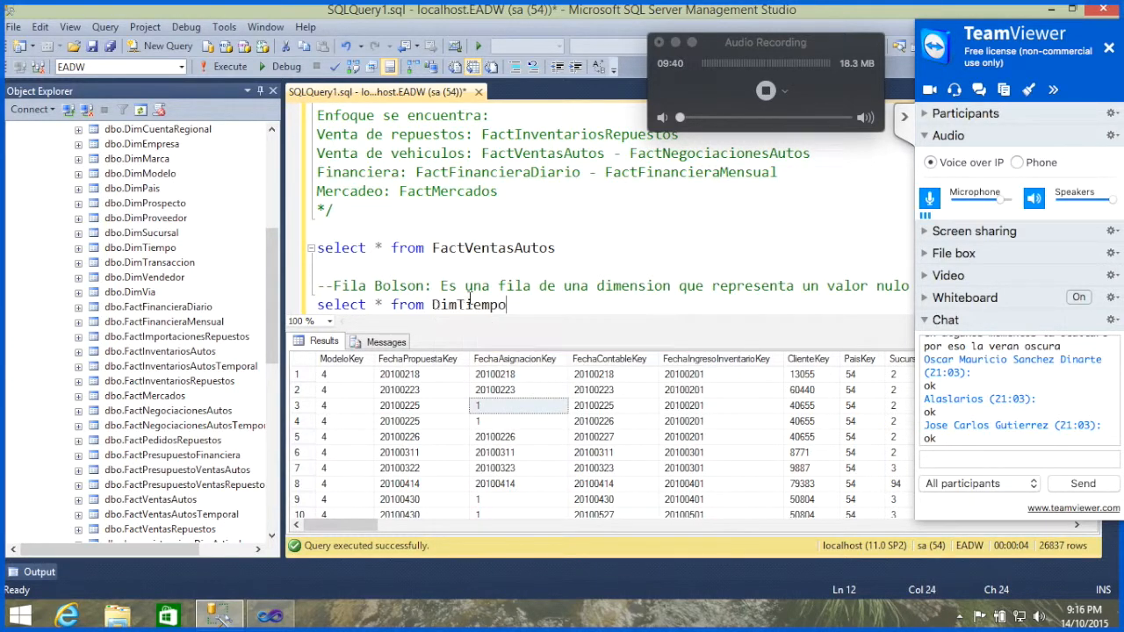
Step: Run only the DimTiempo query and inspect the first row of its results
{"action": "key", "text": "shift+Up"}
{"action": "key", "text": "shift+Up"}
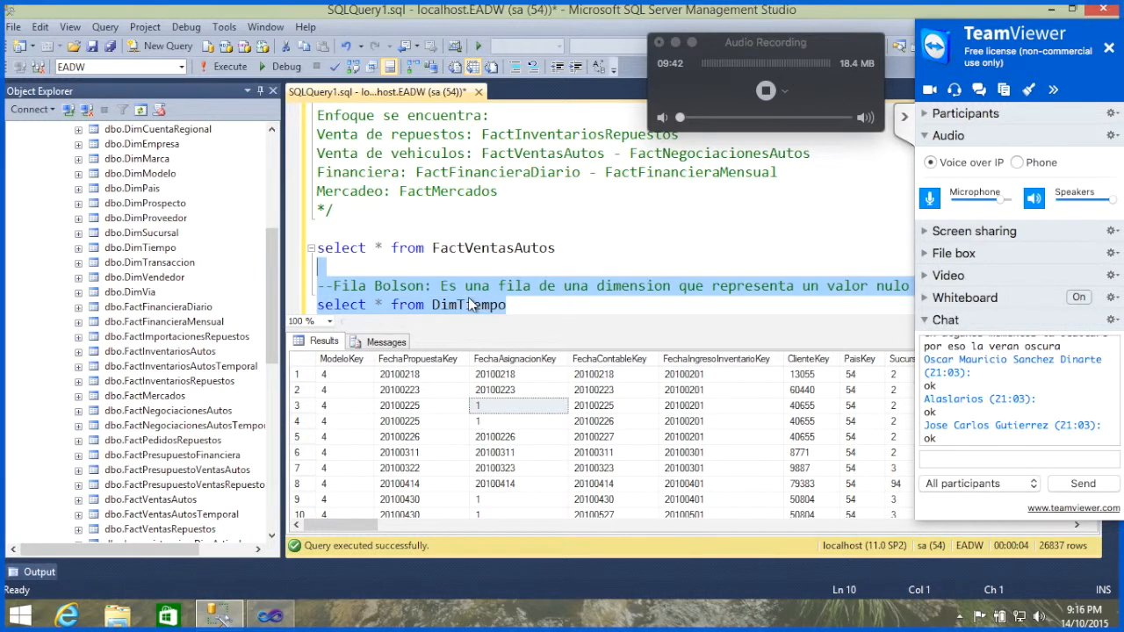
{"action": "key", "text": "F5"}
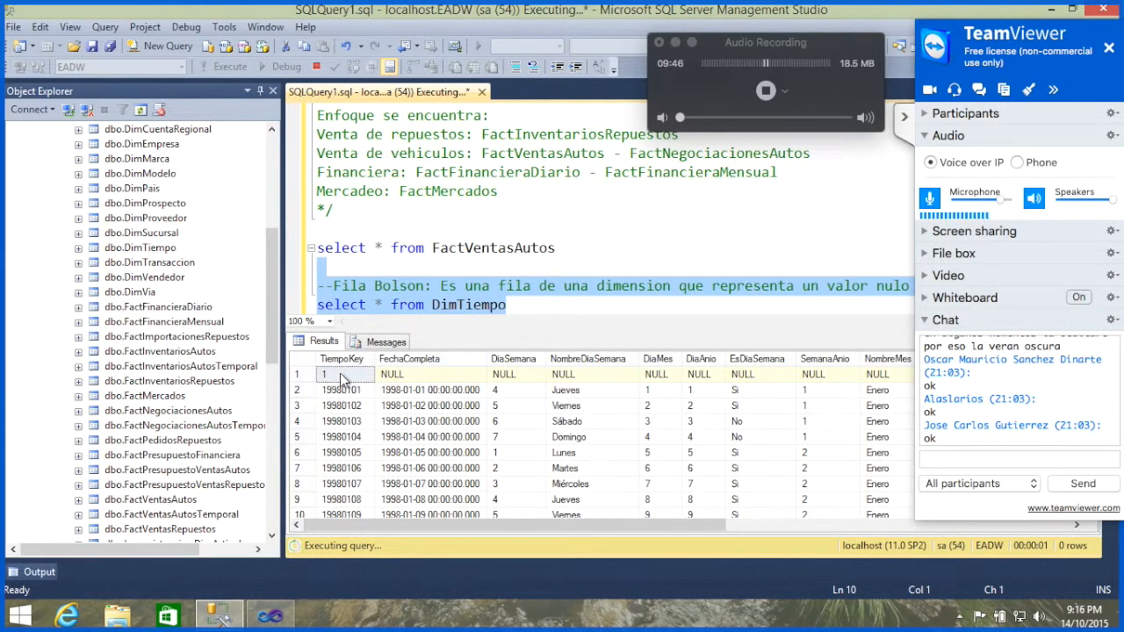
{"action": "left_click", "coordinate": [299, 375]}
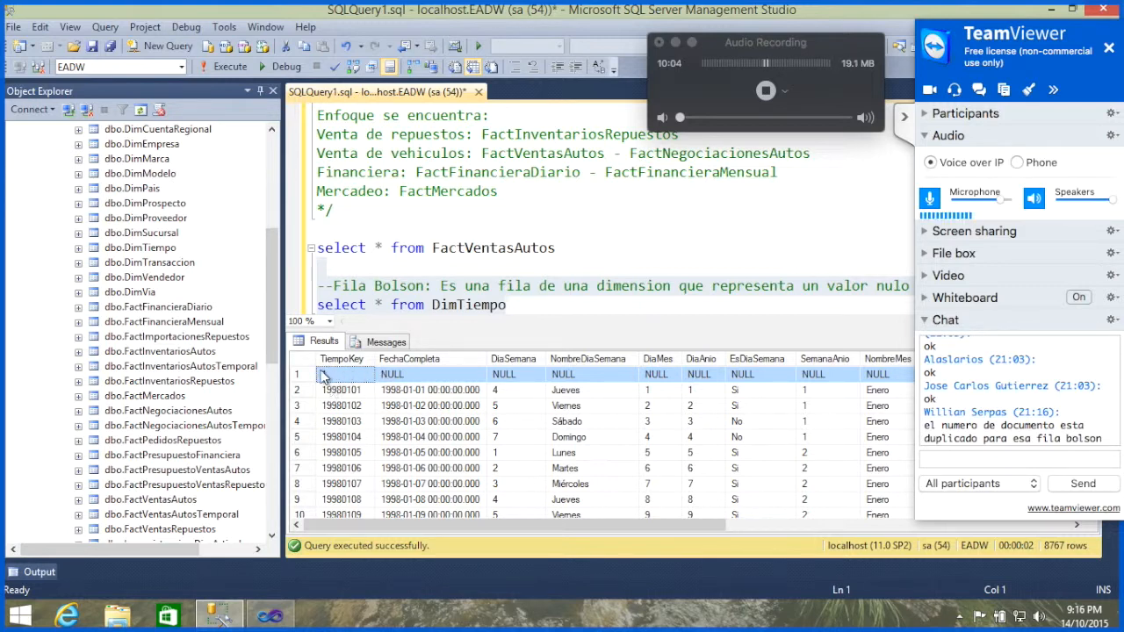
{"action": "left_click", "coordinate": [964, 462]}
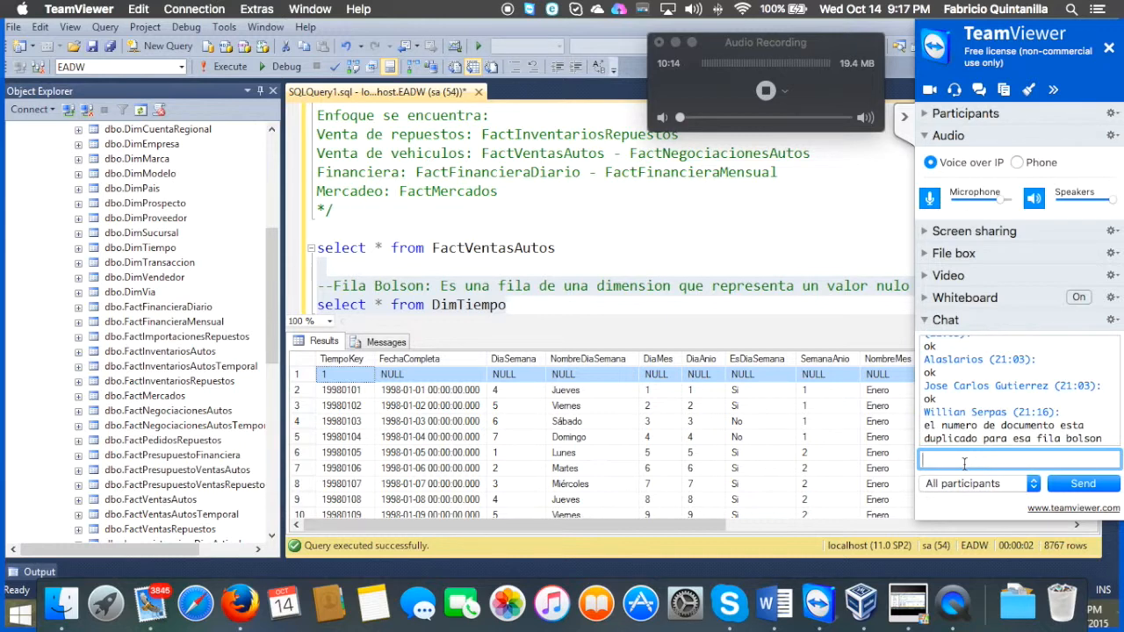
Step: Run only the FactVentasAutos query again and collapse the TeamViewer panel covering part of the results
{"action": "left_click", "coordinate": [572, 249]}
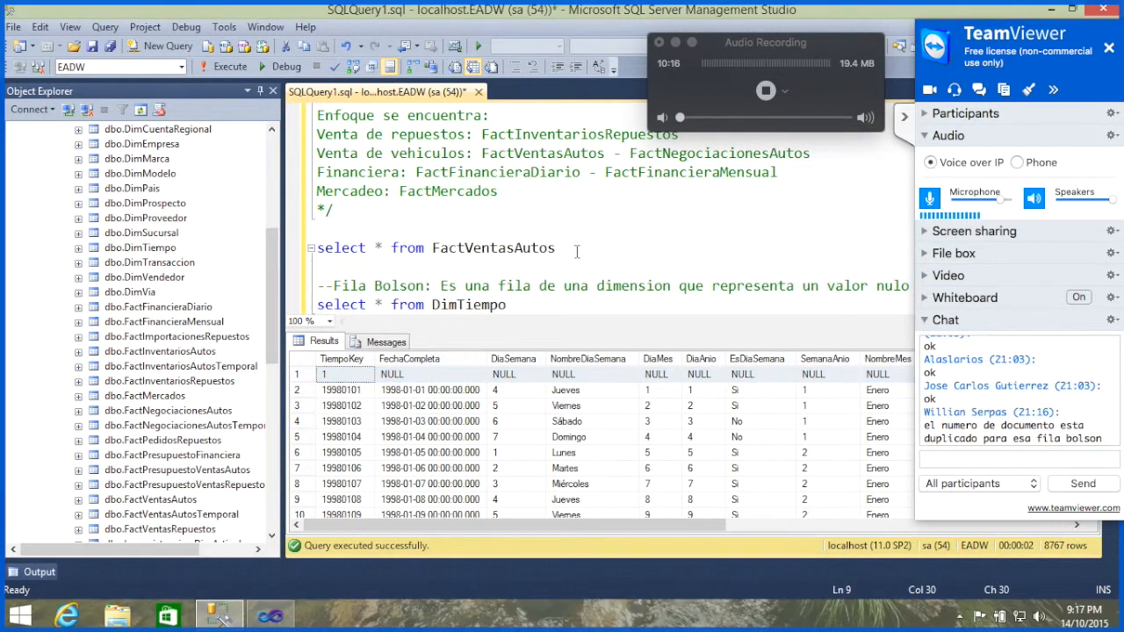
{"action": "key", "text": "shift+Up"}
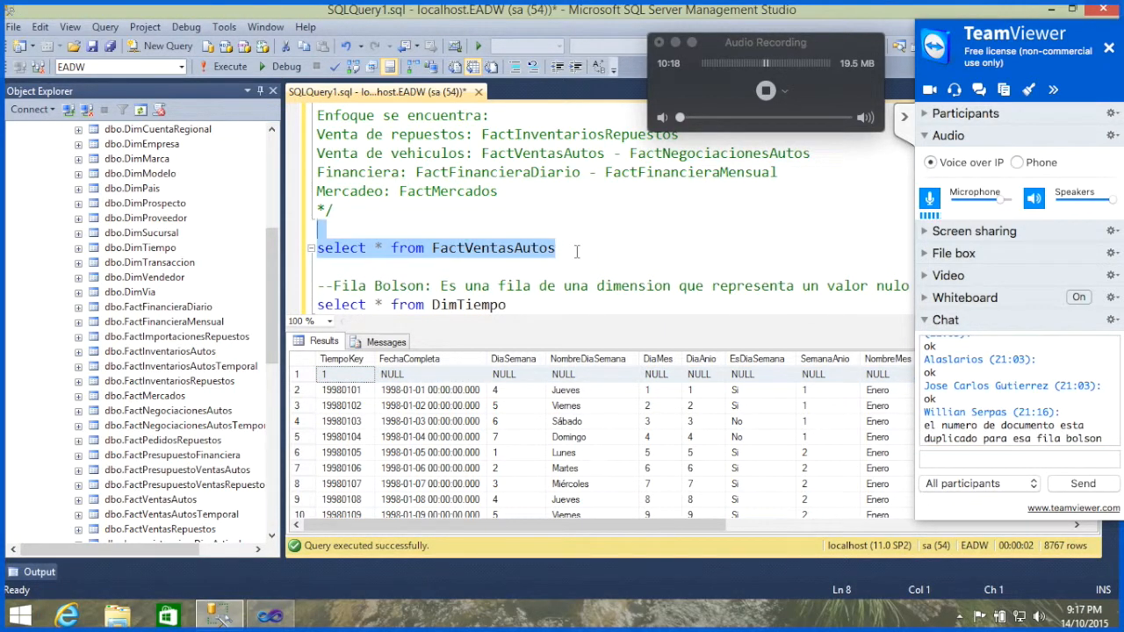
{"action": "key", "text": "F5"}
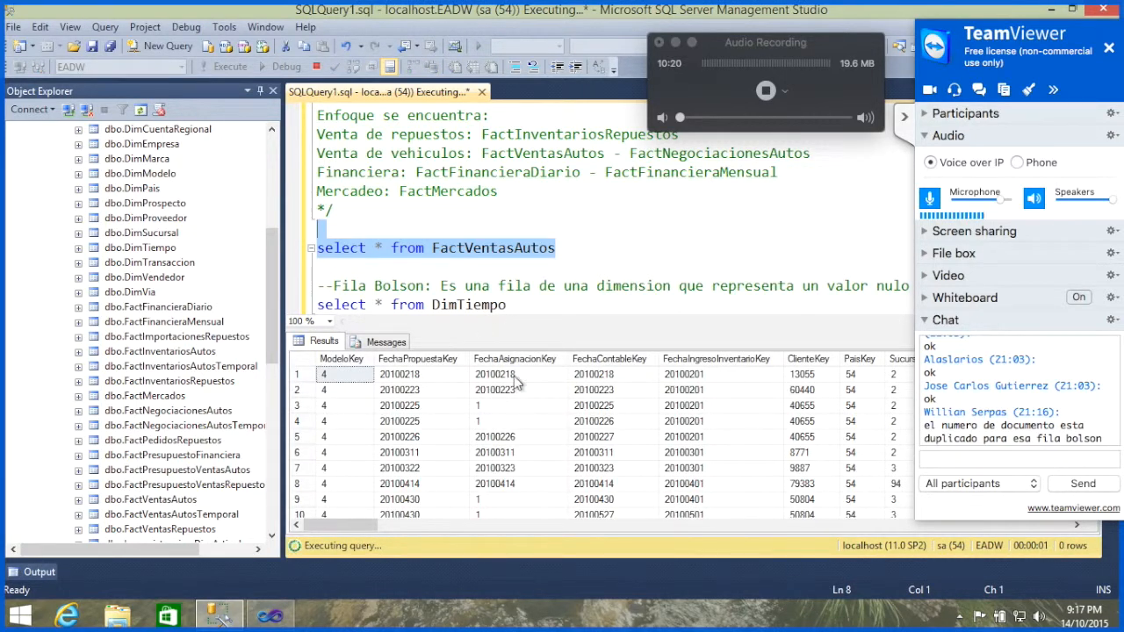
{"action": "left_click", "coordinate": [711, 409]}
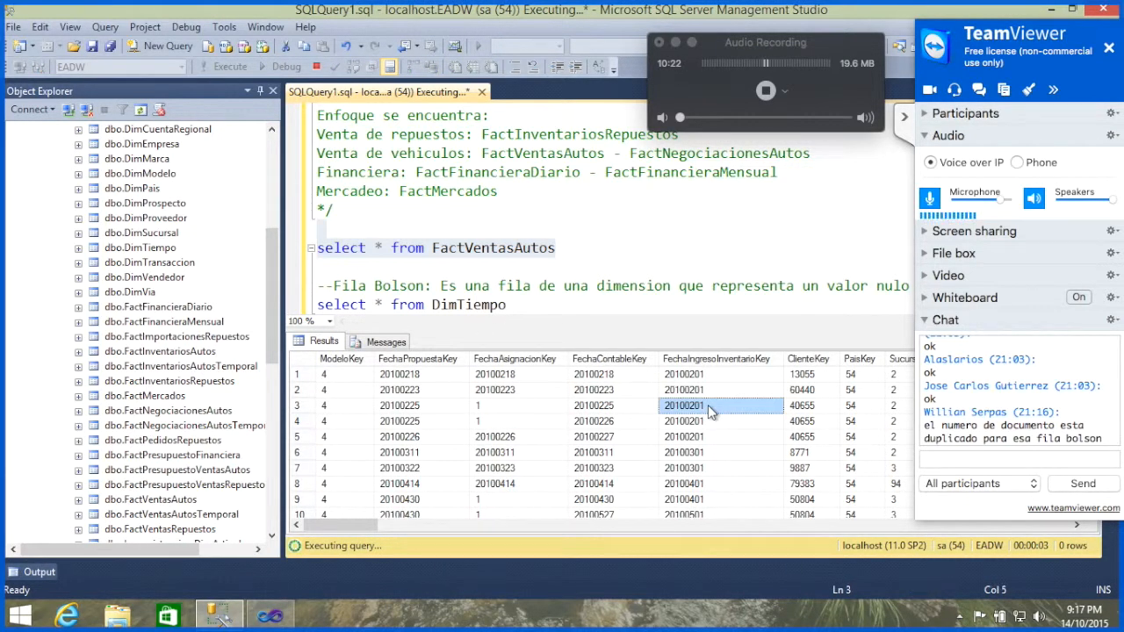
{"action": "left_click", "coordinate": [904, 116]}
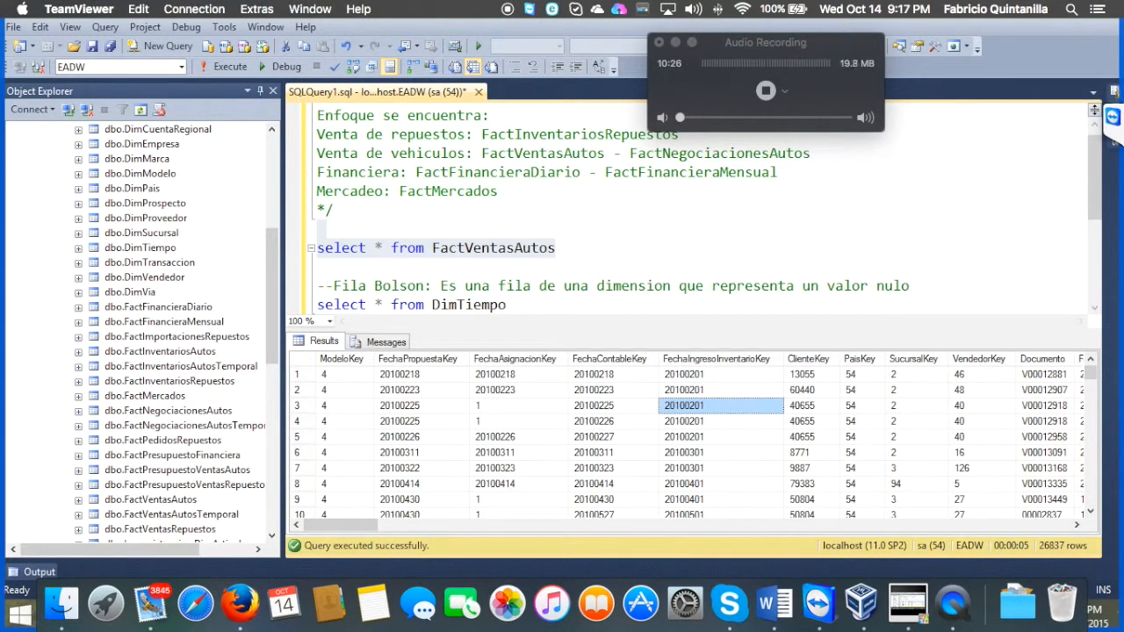
Step: Examine row 3 of the FactVentasAutos results, comparing its Documento value with row 4 and checking its key columns back to FechaAsignacionKey
{"action": "left_click", "coordinate": [303, 407]}
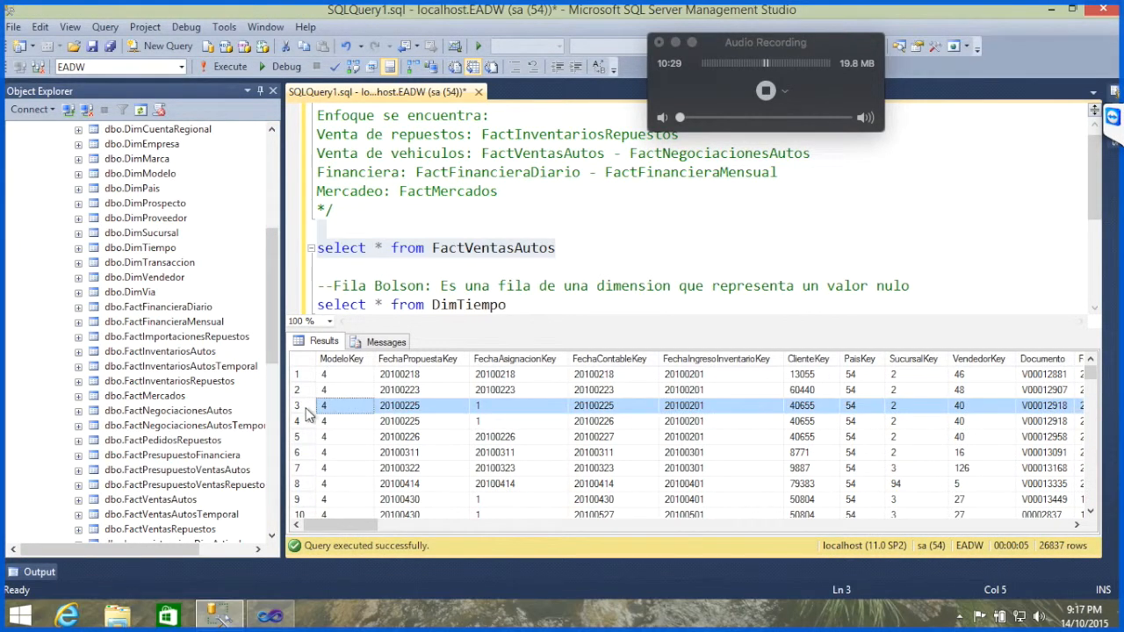
{"action": "left_click", "coordinate": [1057, 423]}
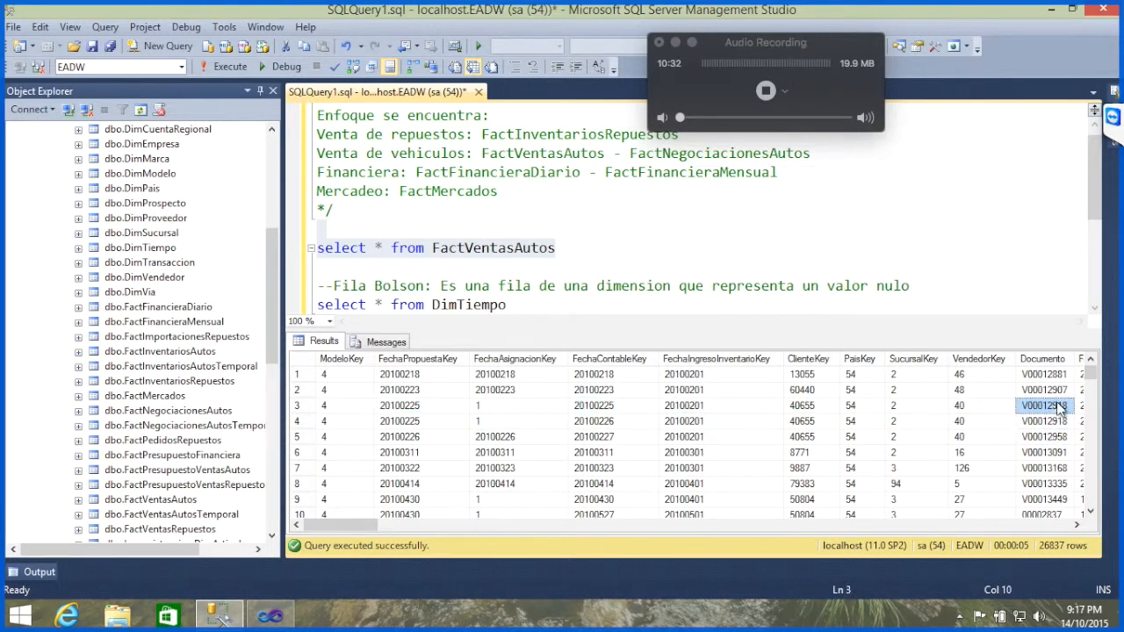
{"action": "key", "text": "Left"}
{"action": "key", "text": "Left"}
{"action": "key", "text": "Left"}
{"action": "key", "text": "Left"}
{"action": "key", "text": "Left"}
{"action": "key", "text": "Right"}
{"action": "key", "text": "Right"}
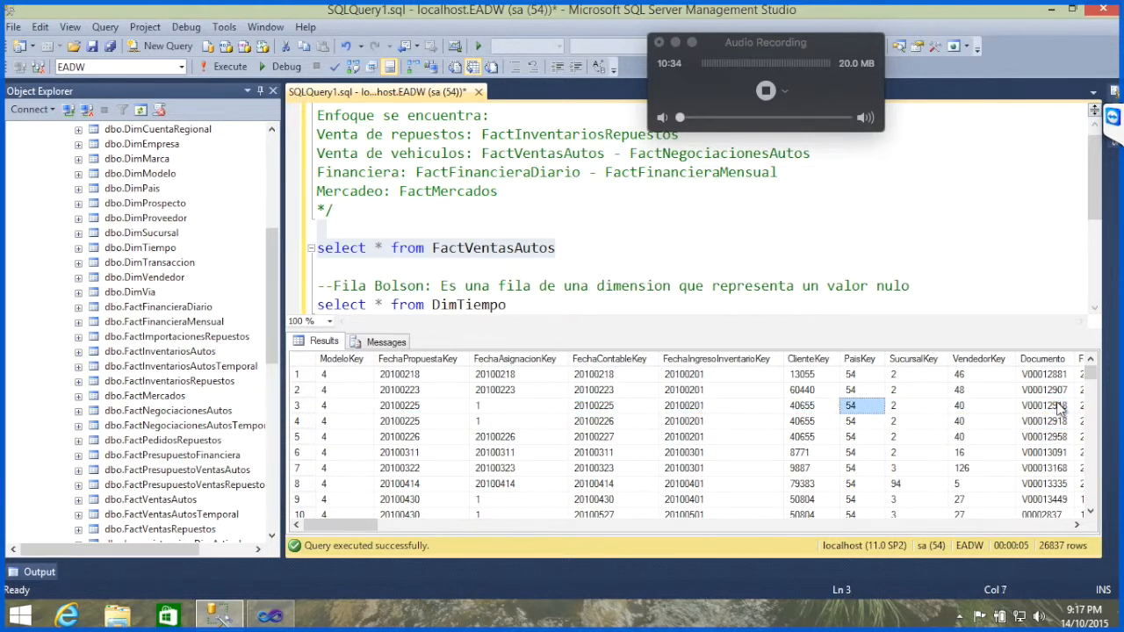
{"action": "key", "text": "Right"}
{"action": "key", "text": "Right"}
{"action": "key", "text": "Left"}
{"action": "key", "text": "Left"}
{"action": "key", "text": "Left"}
{"action": "key", "text": "Left"}
{"action": "key", "text": "Left"}
{"action": "key", "text": "Left"}
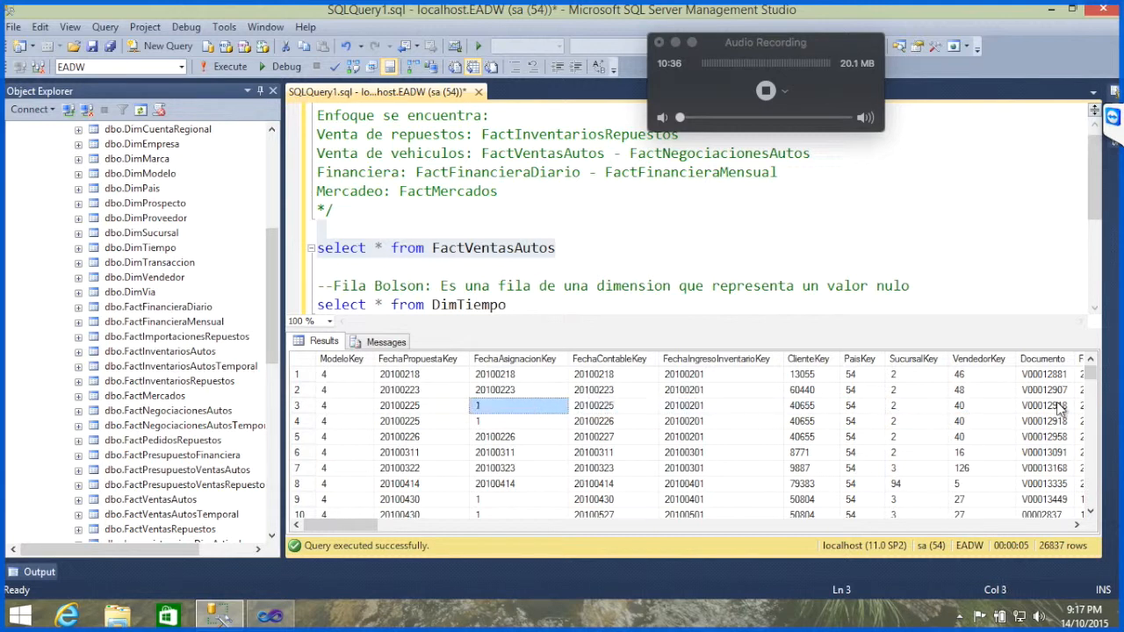
Step: Examine the remaining columns of row 3 in the FactVentasAutos results, from FechaAsignacionKey across to NumeroInventario
{"action": "key", "text": "Right"}
{"action": "key", "text": "Right"}
{"action": "key", "text": "Right"}
{"action": "key", "text": "Right"}
{"action": "key", "text": "Right"}
{"action": "key", "text": "Right"}
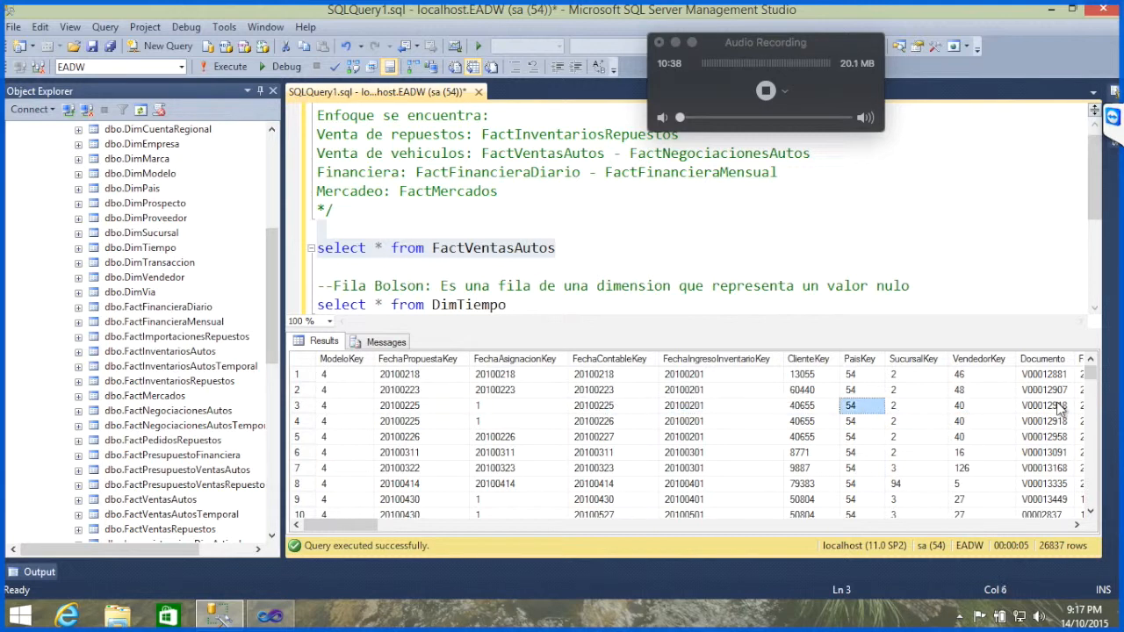
{"action": "key", "text": "Right"}
{"action": "key", "text": "Right"}
{"action": "key", "text": "Right"}
{"action": "key", "text": "Right"}
{"action": "key", "text": "Right"}
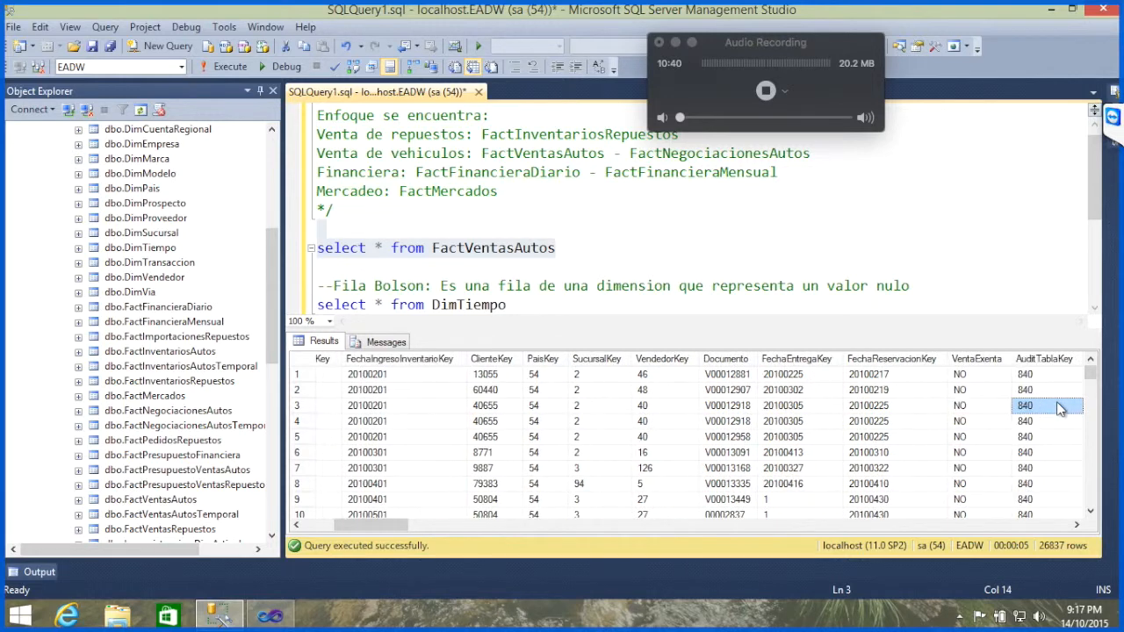
{"action": "key", "text": "Right"}
{"action": "key", "text": "Right"}
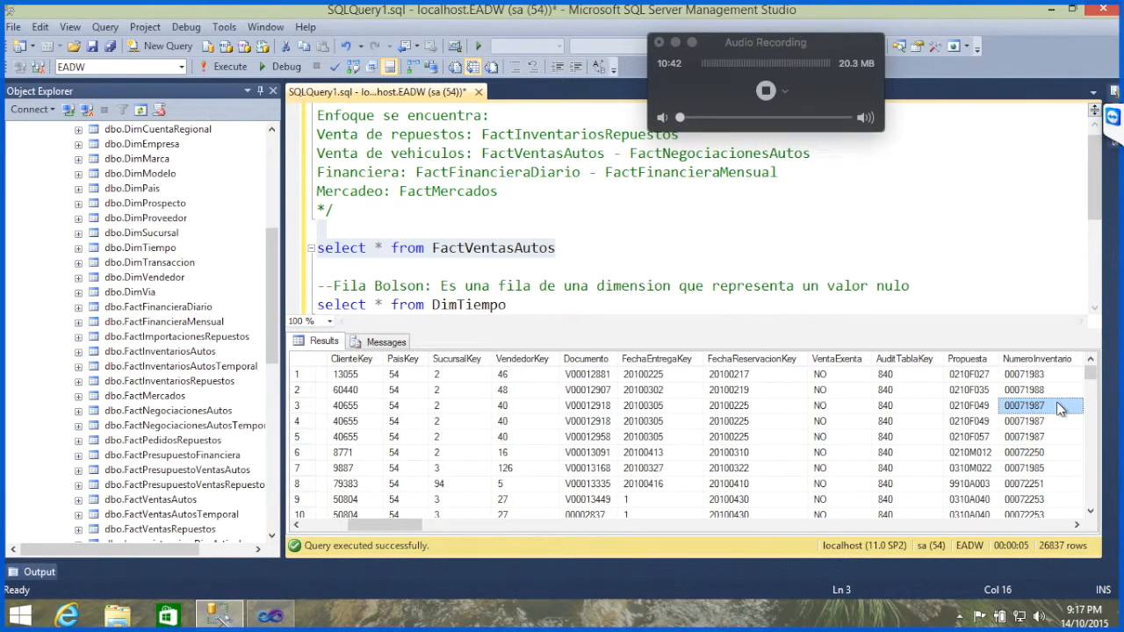
Step: Expand the TeamViewer panel to read the chat, and add two new lines after the DimTiempo query
{"action": "left_click", "coordinate": [1112, 117]}
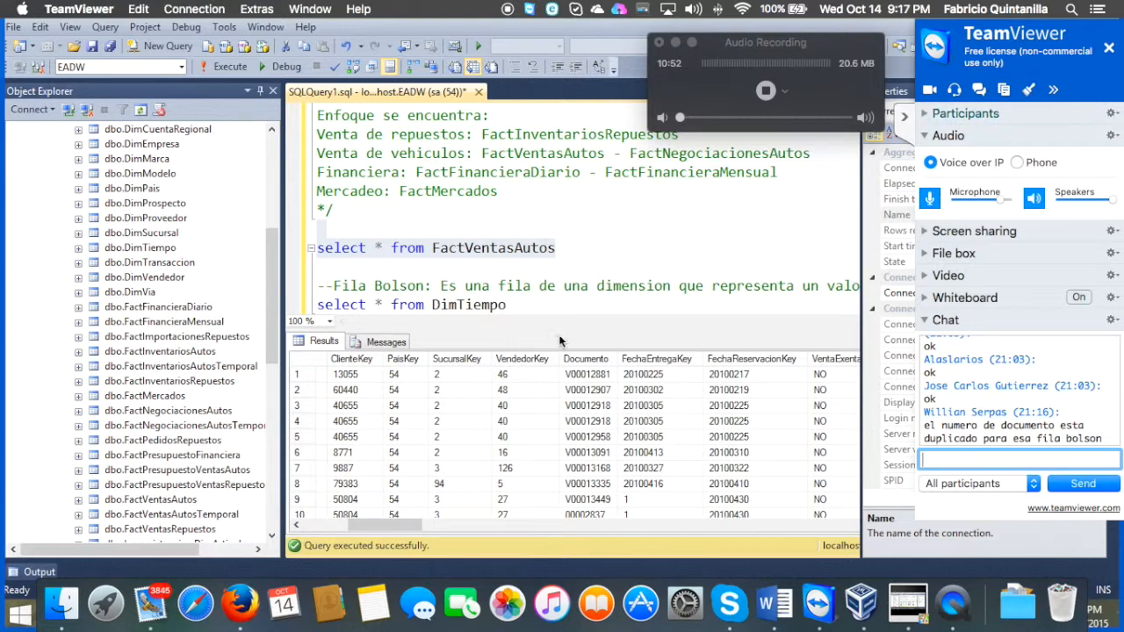
{"action": "left_click", "coordinate": [591, 307]}
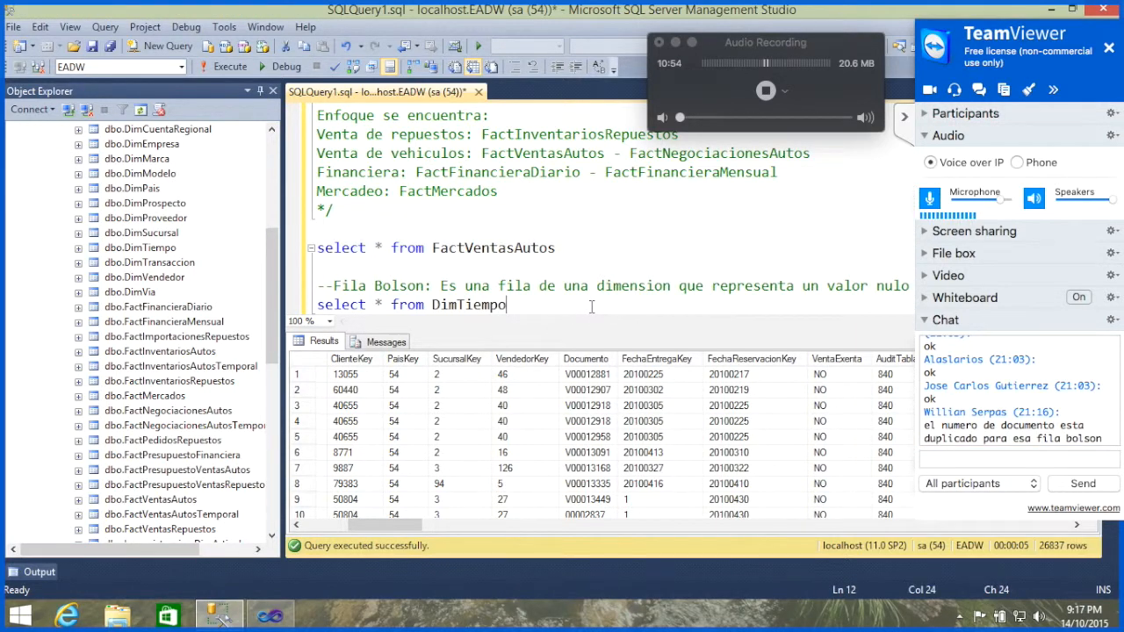
{"action": "key", "text": "Return"}
{"action": "key", "text": "Return"}
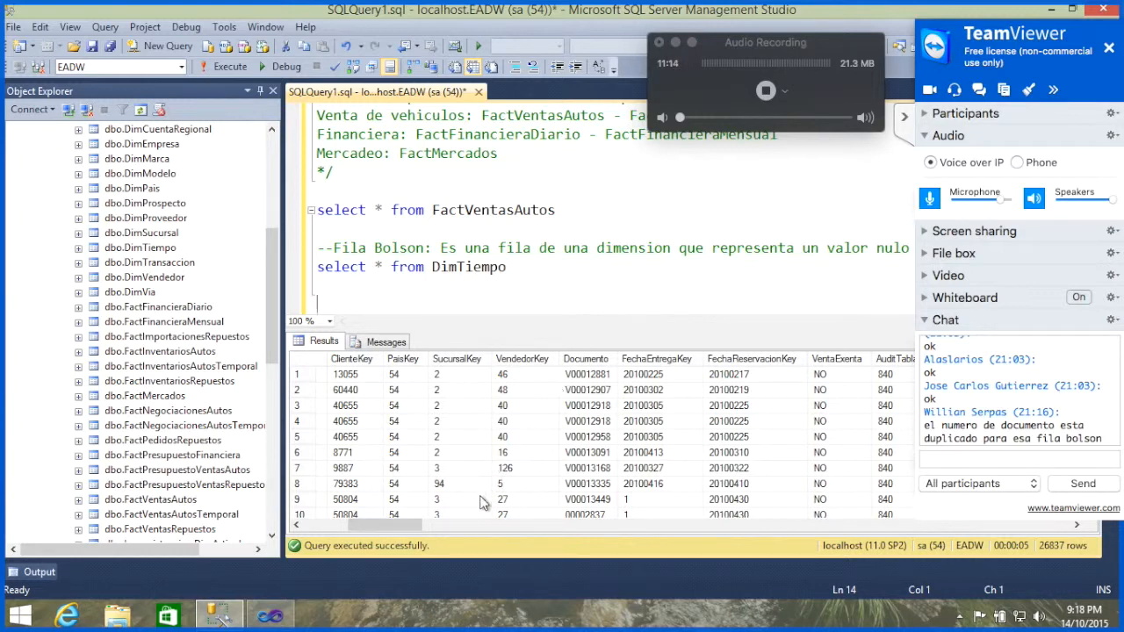
Step: Switch to Visual Studio and create an Analysis Services Multidimensional and Data Mining project named VentasAutos
{"action": "left_click", "coordinate": [274, 618]}
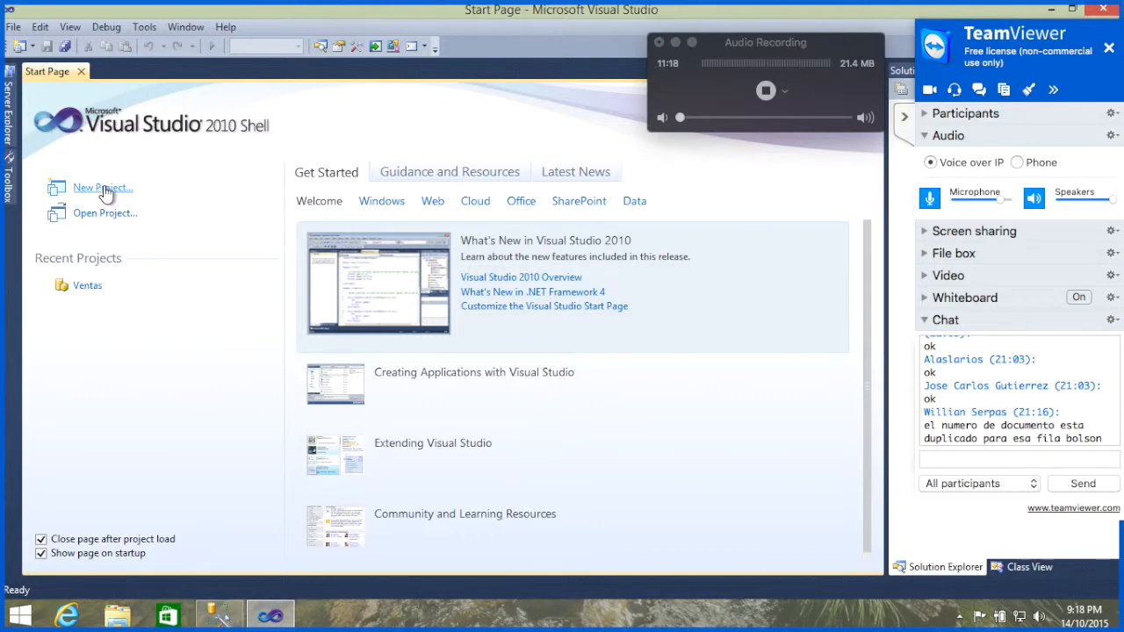
{"action": "left_click", "coordinate": [107, 192]}
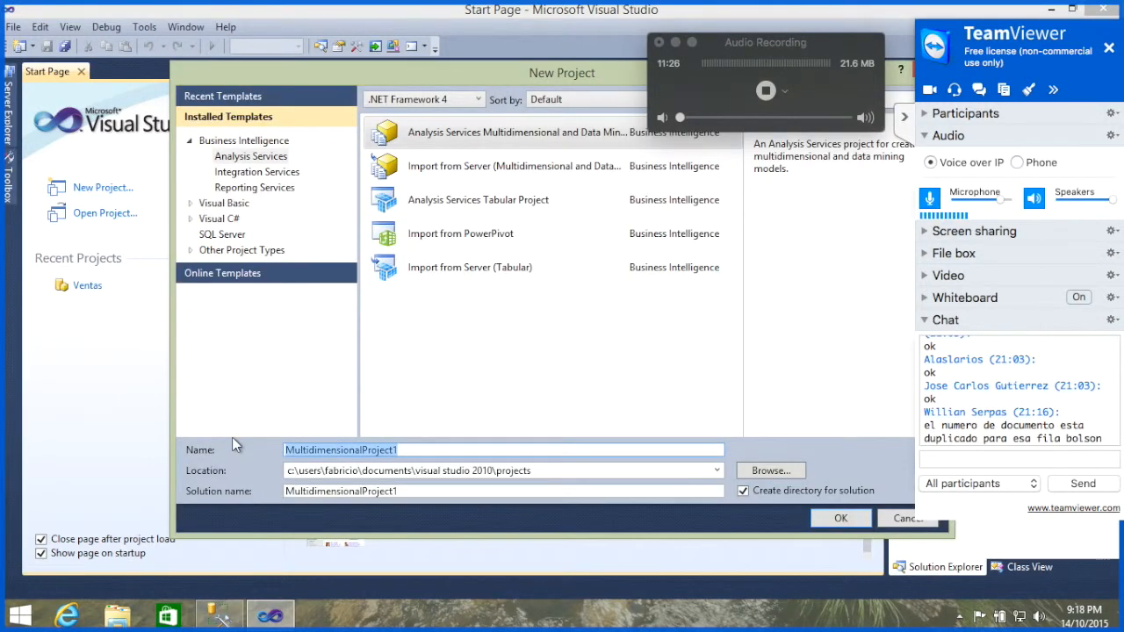
{"action": "type", "text": "VentasAutos"}
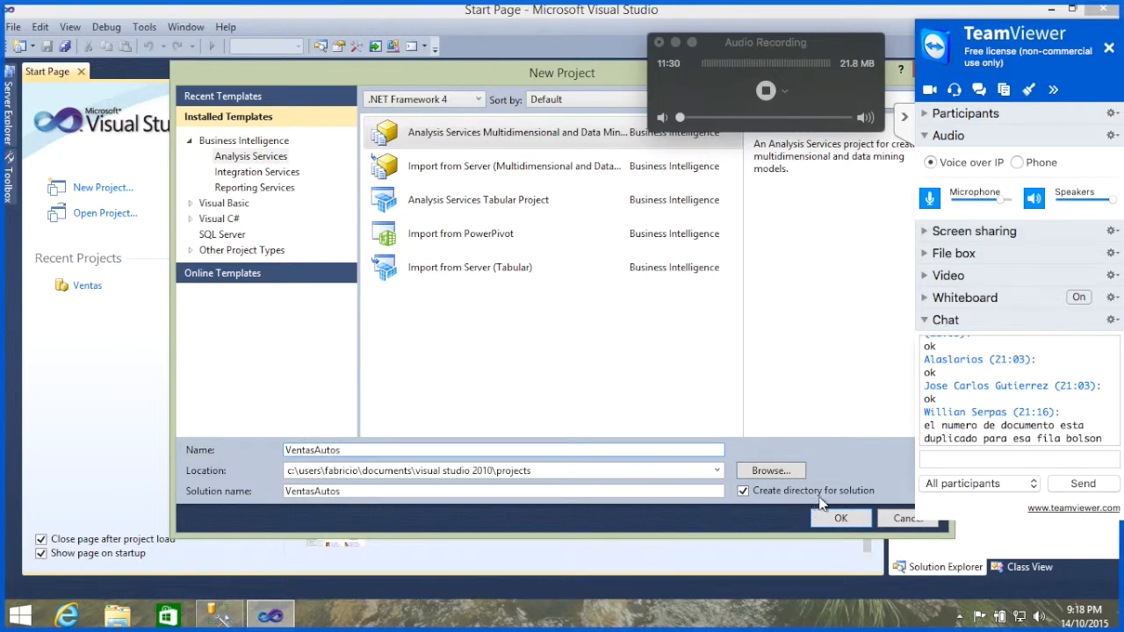
{"action": "left_click", "coordinate": [834, 518]}
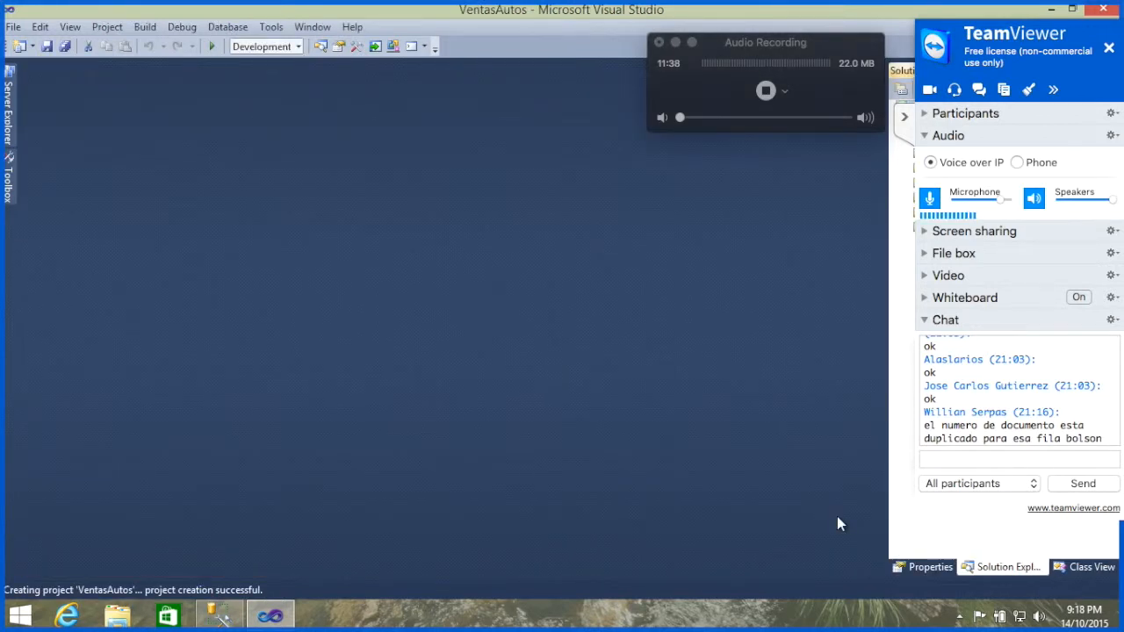
Step: Create a data source named EADW from the existing localhost.EADW.sa connection, using the service account for impersonation
{"action": "left_click", "coordinate": [904, 117]}
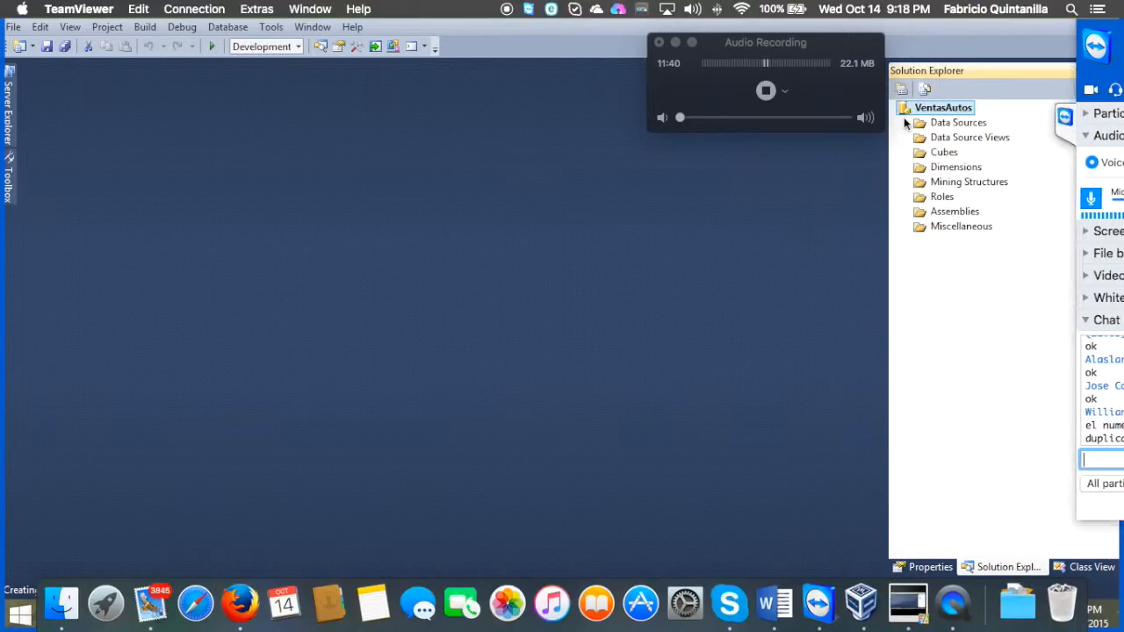
{"action": "right_click", "coordinate": [956, 129]}
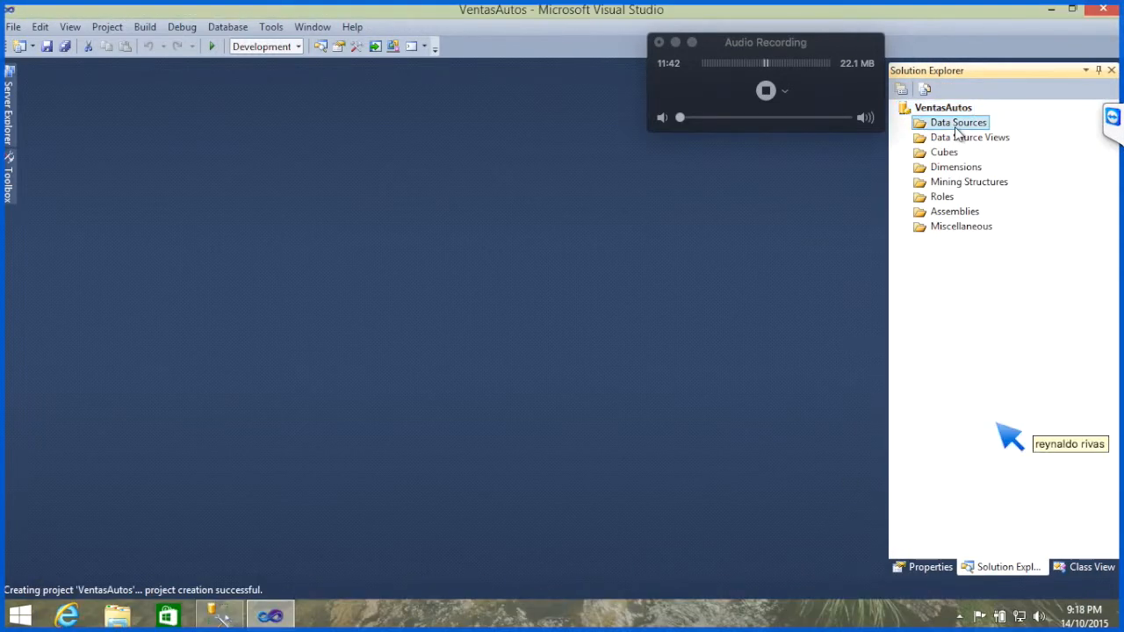
{"action": "left_click", "coordinate": [927, 140]}
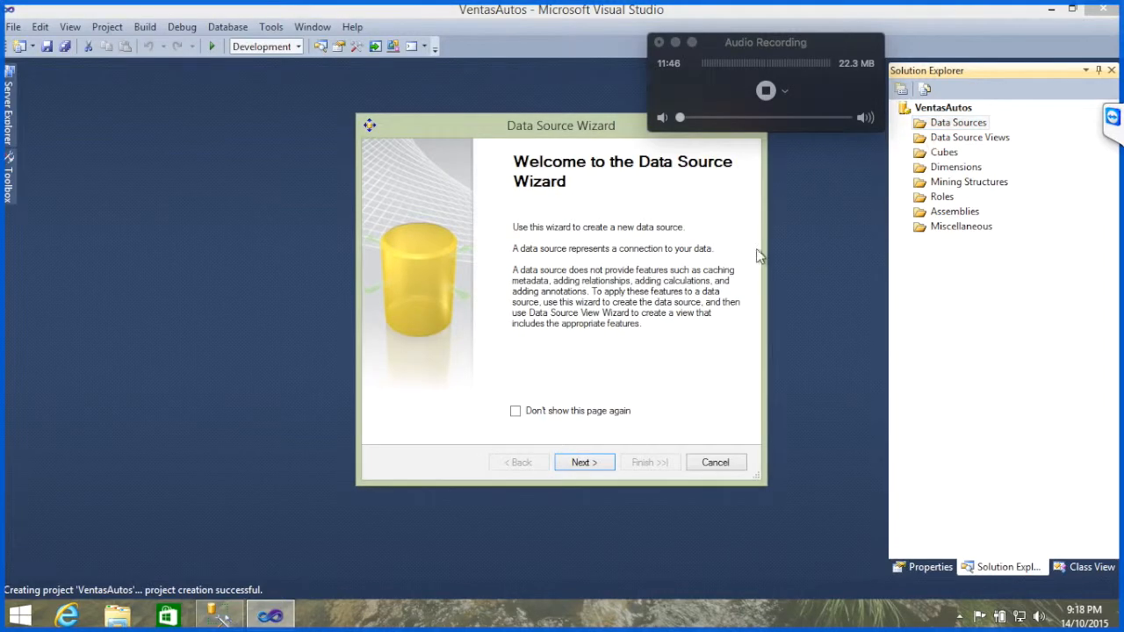
{"action": "left_click", "coordinate": [603, 462]}
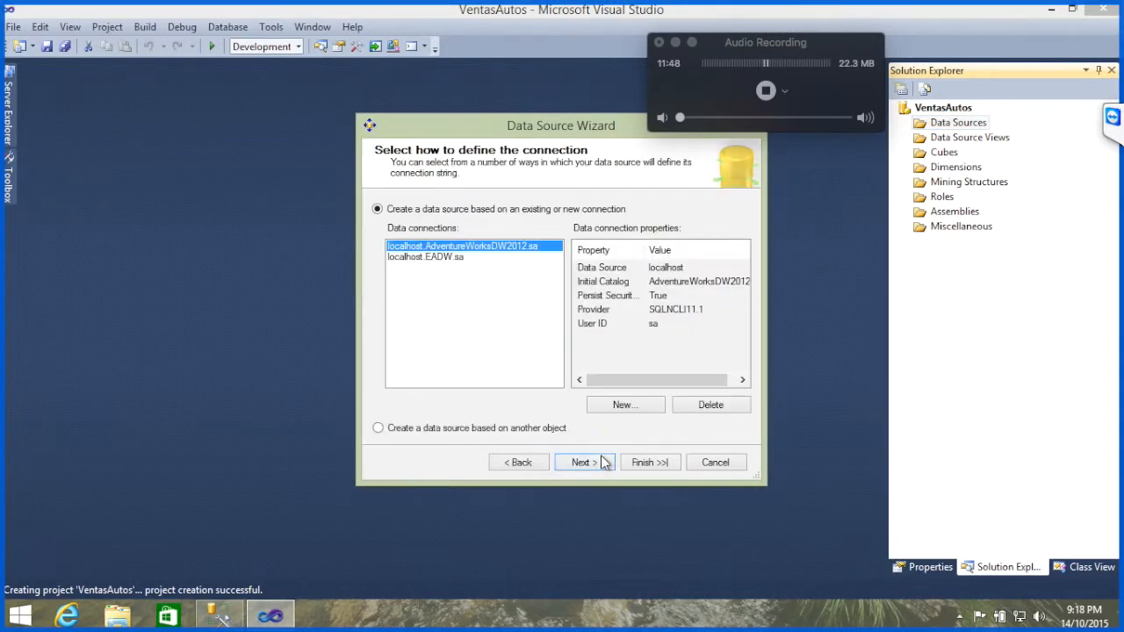
{"action": "left_click", "coordinate": [463, 259]}
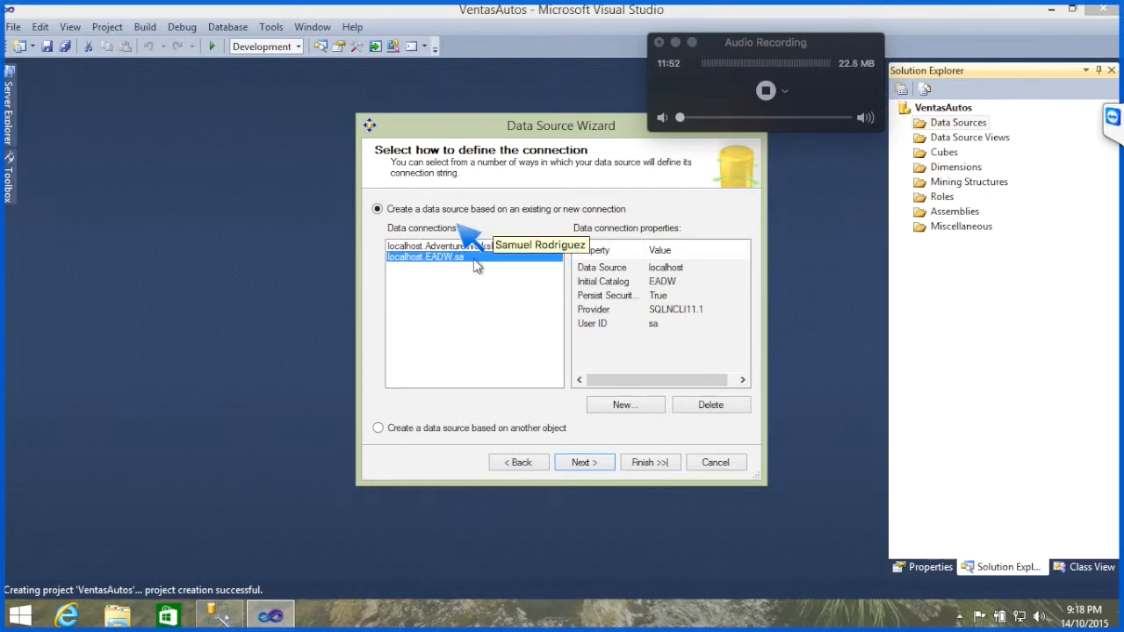
{"action": "left_click", "coordinate": [587, 461]}
{"action": "left_click", "coordinate": [454, 283]}
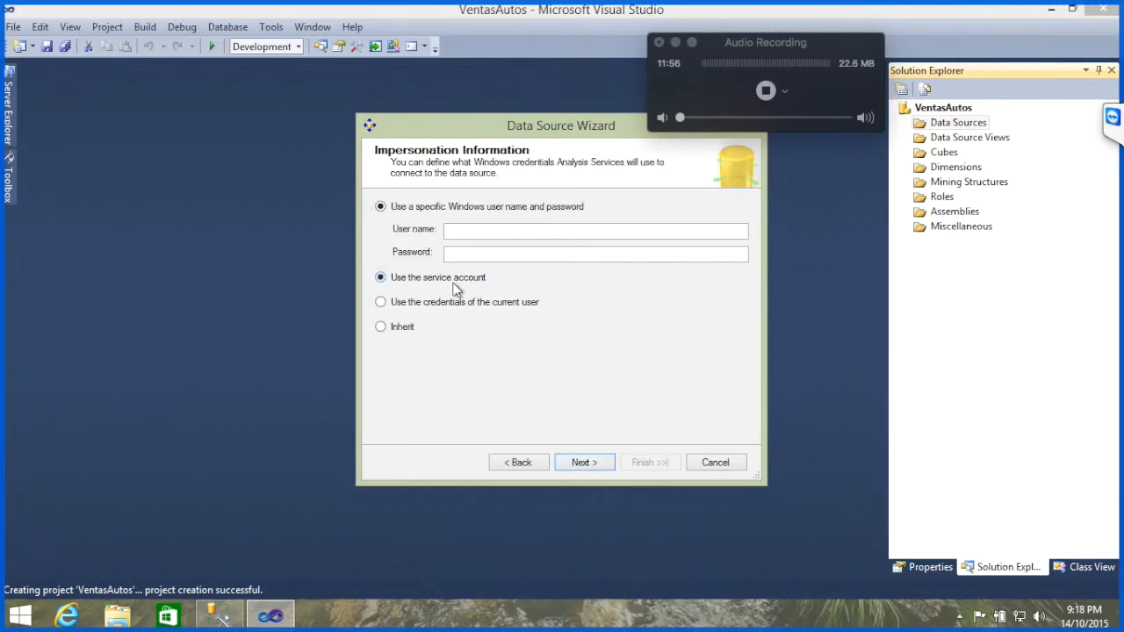
{"action": "left_click", "coordinate": [595, 464]}
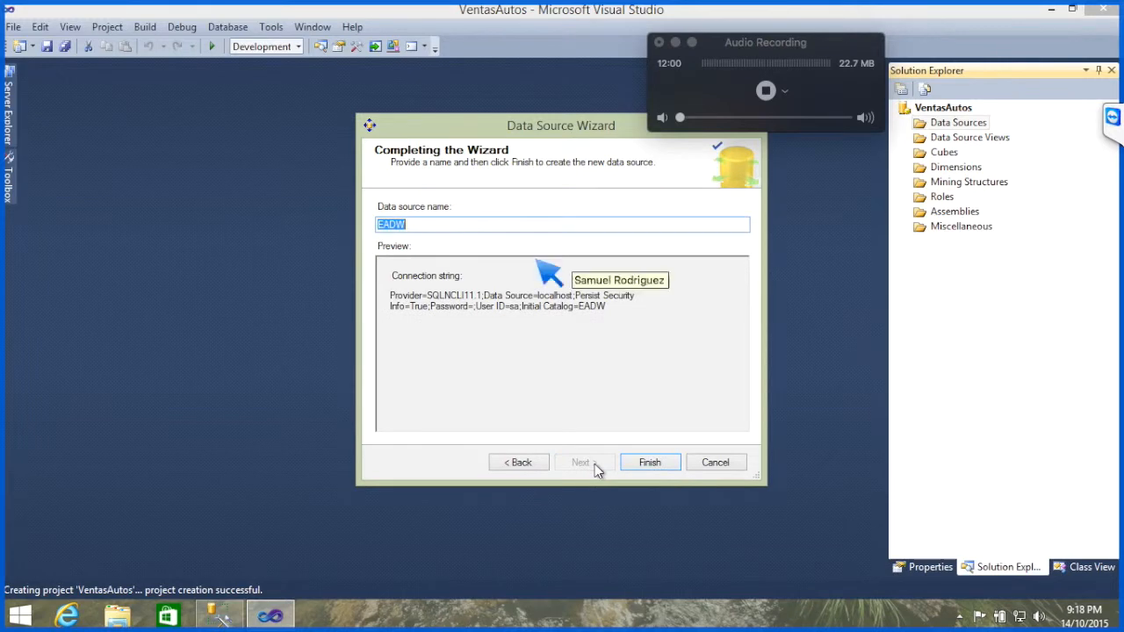
{"action": "left_click", "coordinate": [650, 463]}
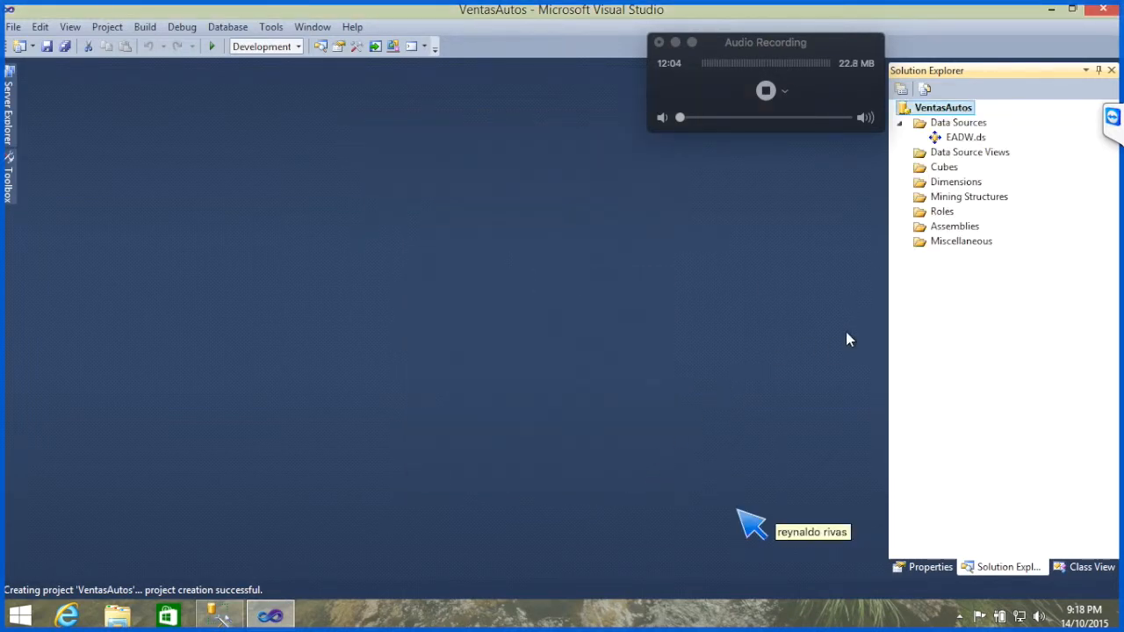
Step: Check the TeamViewer chat, and start a new data source view based on the EADW data source
{"action": "left_click", "coordinate": [1113, 118]}
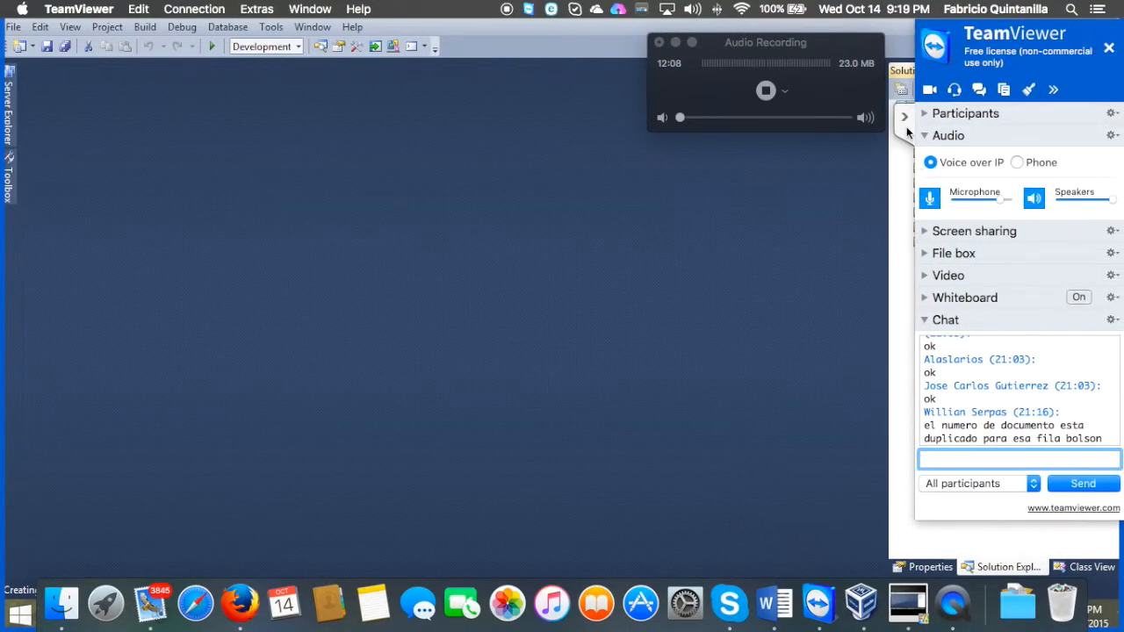
{"action": "left_click", "coordinate": [905, 120]}
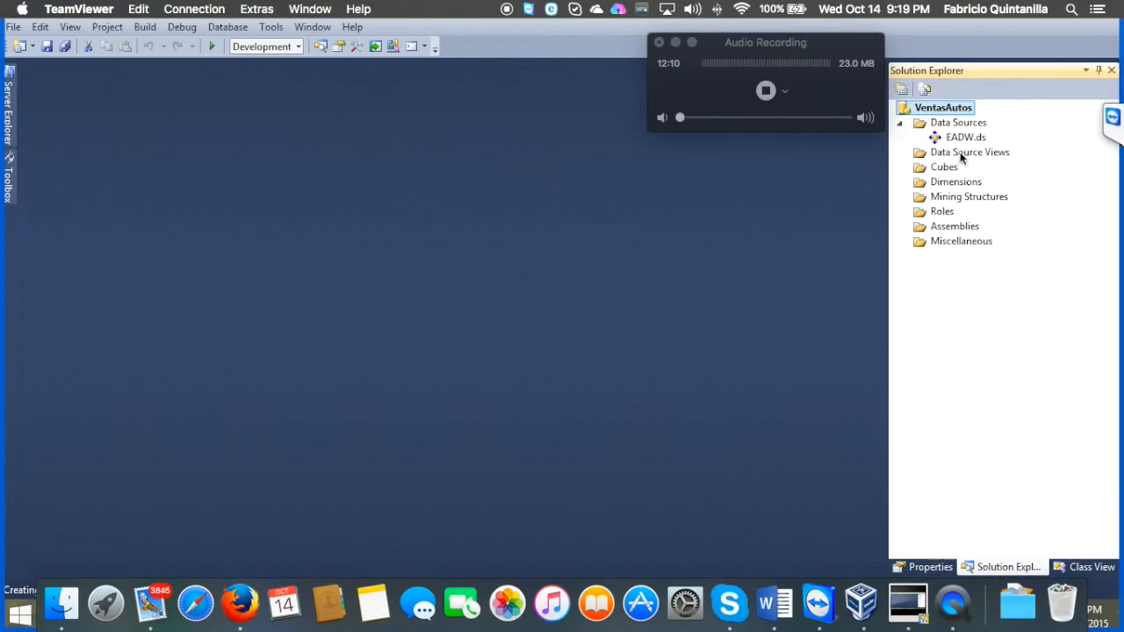
{"action": "right_click", "coordinate": [961, 151]}
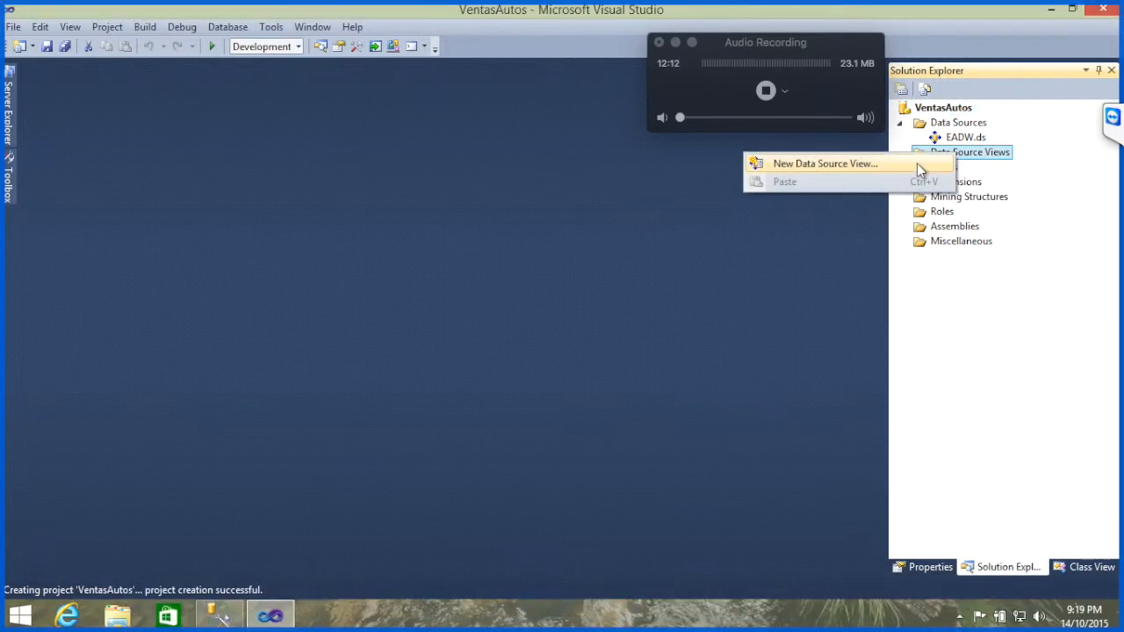
{"action": "left_click", "coordinate": [918, 164]}
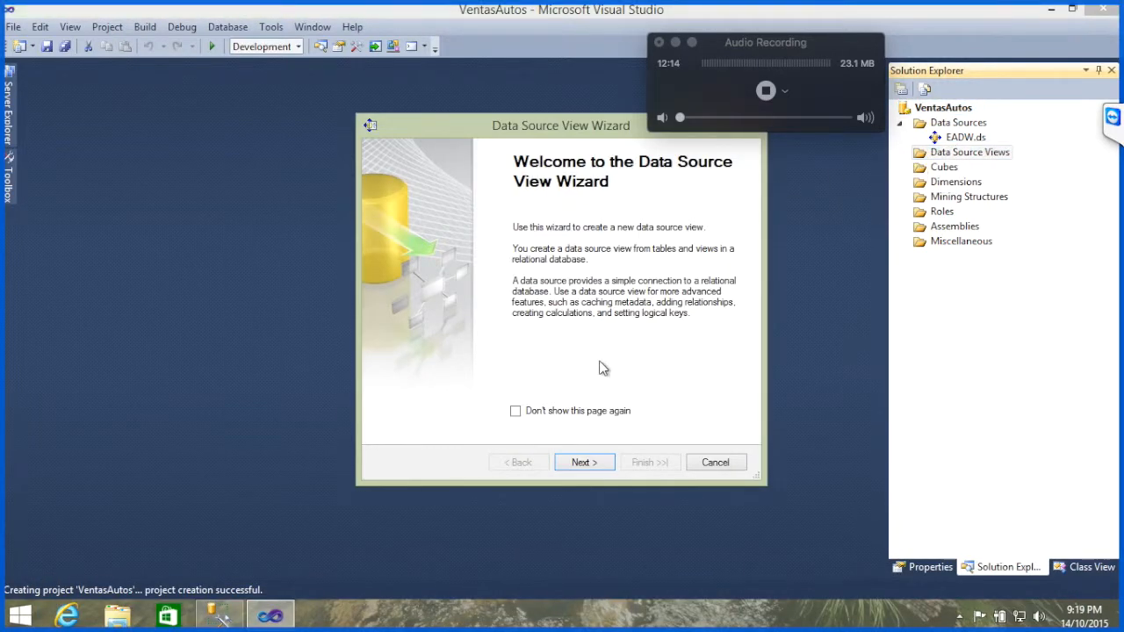
{"action": "left_click", "coordinate": [585, 463]}
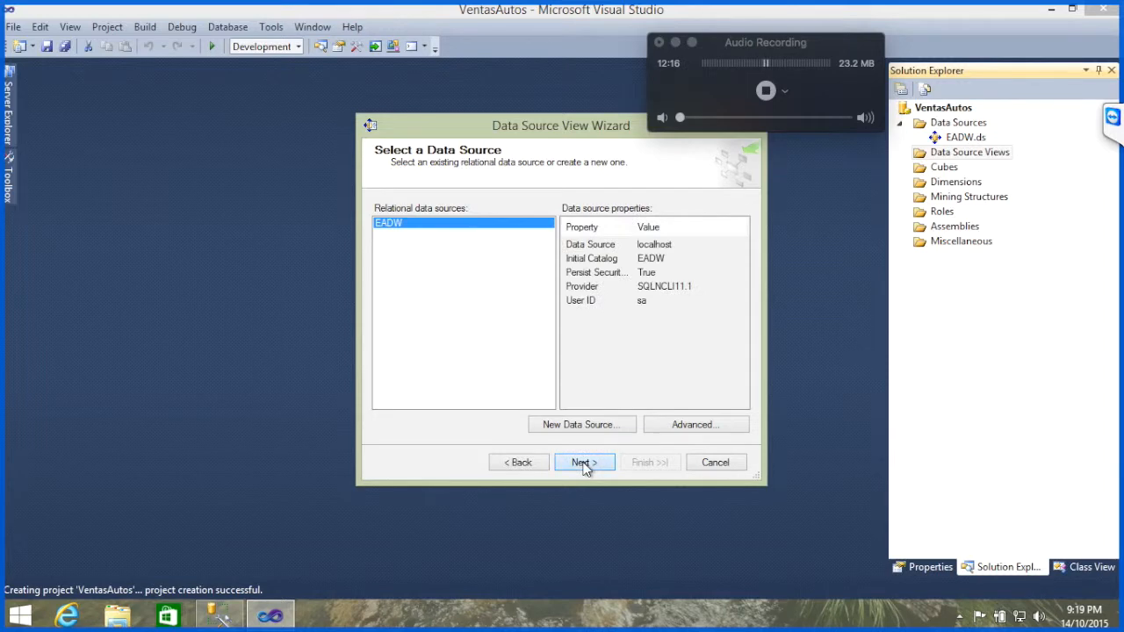
{"action": "left_click", "coordinate": [584, 463]}
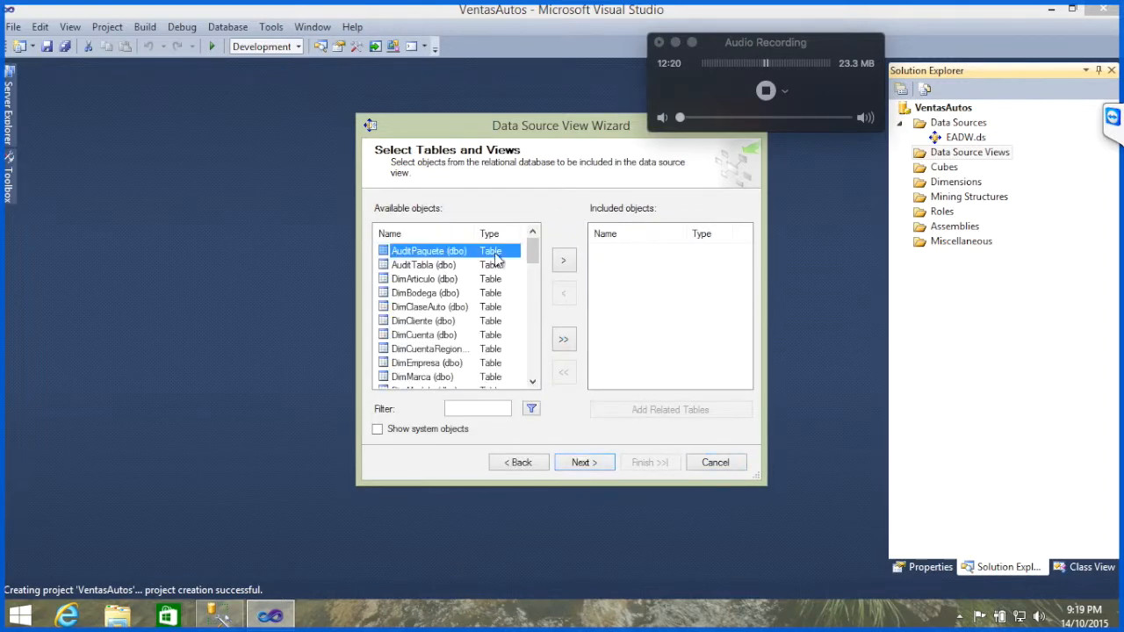
Step: Enlarge the Data Source View Wizard and include the FactVentasAutos table in the view
{"action": "left_click_drag", "start_coordinate": [499, 129], "coordinate": [303, 70]}
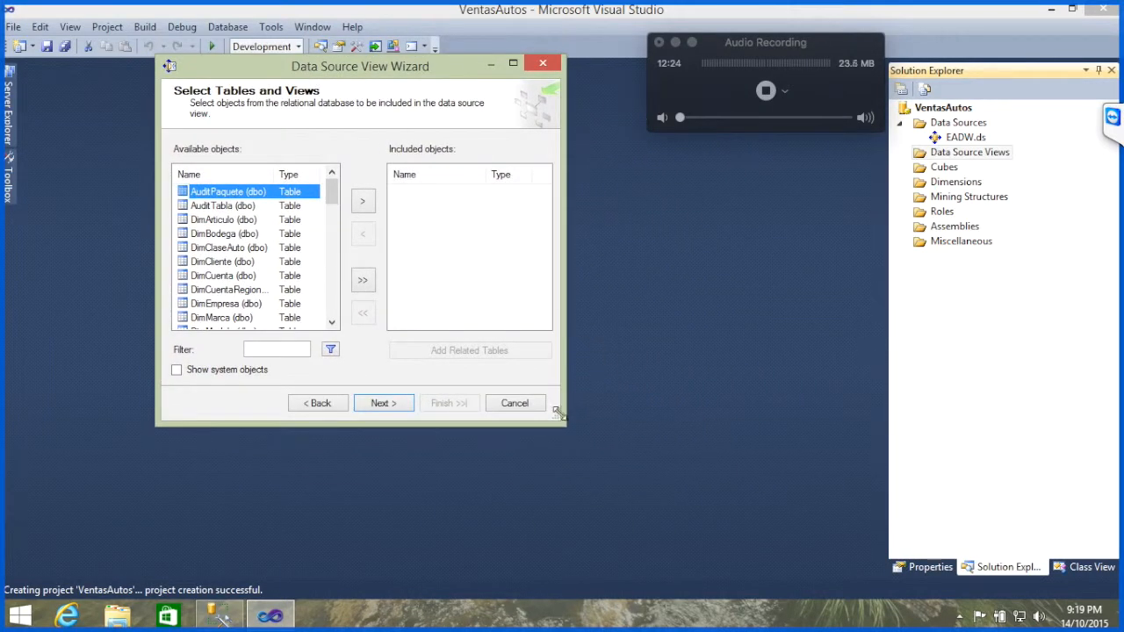
{"action": "left_click_drag", "start_coordinate": [557, 412], "coordinate": [839, 516]}
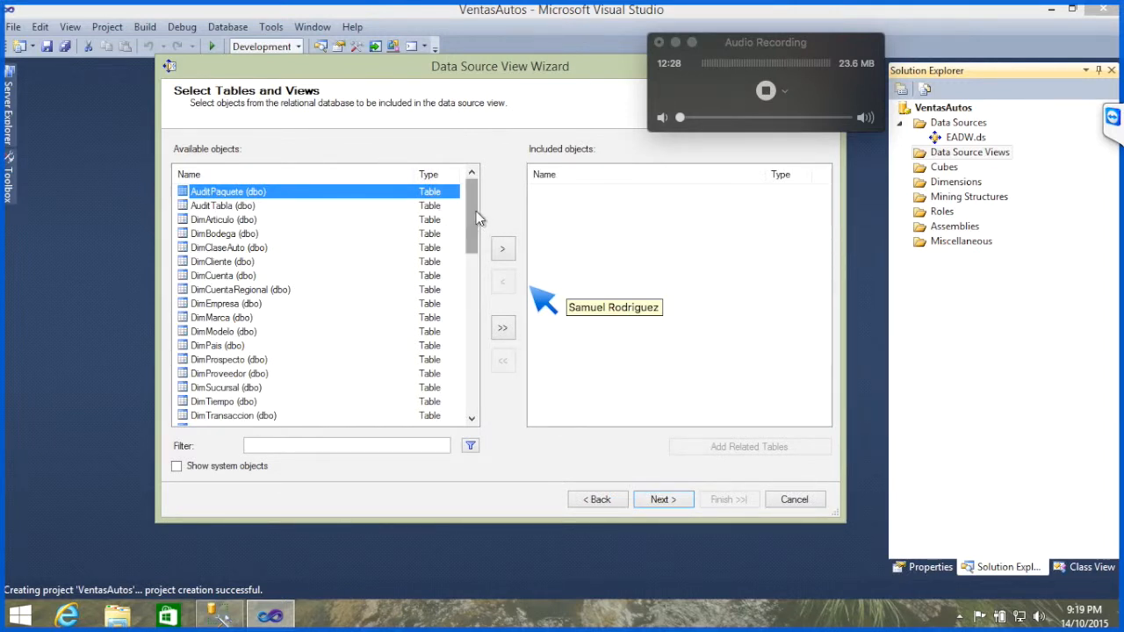
{"action": "scroll", "coordinate": [476, 211], "scroll_direction": "down", "scroll_amount": 1}
{"action": "left_click_drag", "start_coordinate": [476, 215], "coordinate": [476, 310]}
{"action": "left_click", "coordinate": [282, 319]}
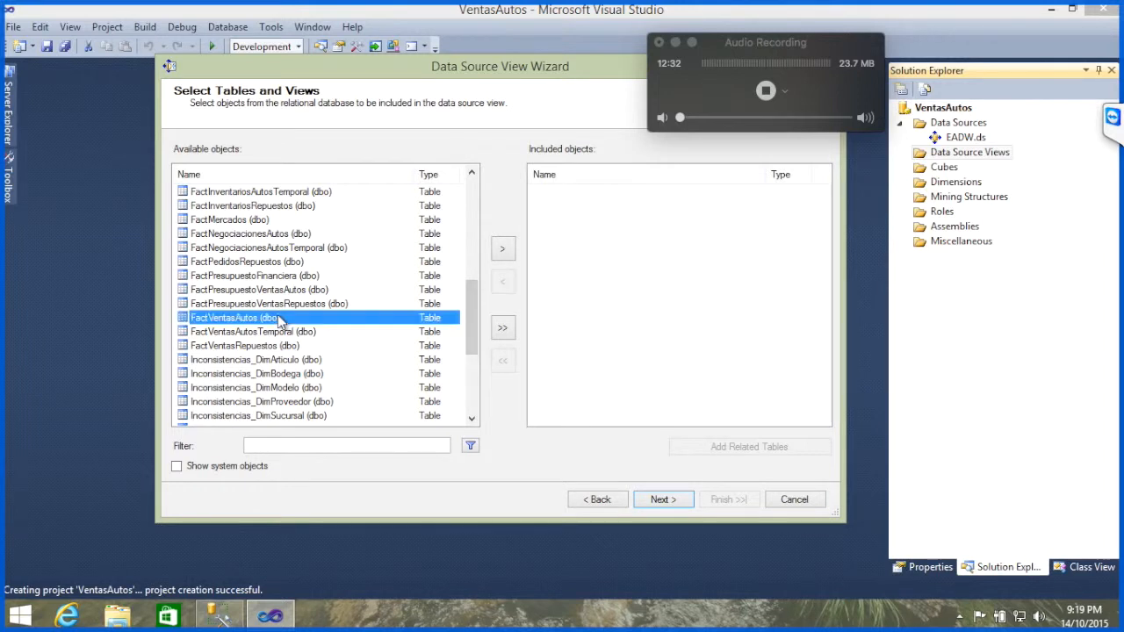
{"action": "left_click", "coordinate": [502, 250]}
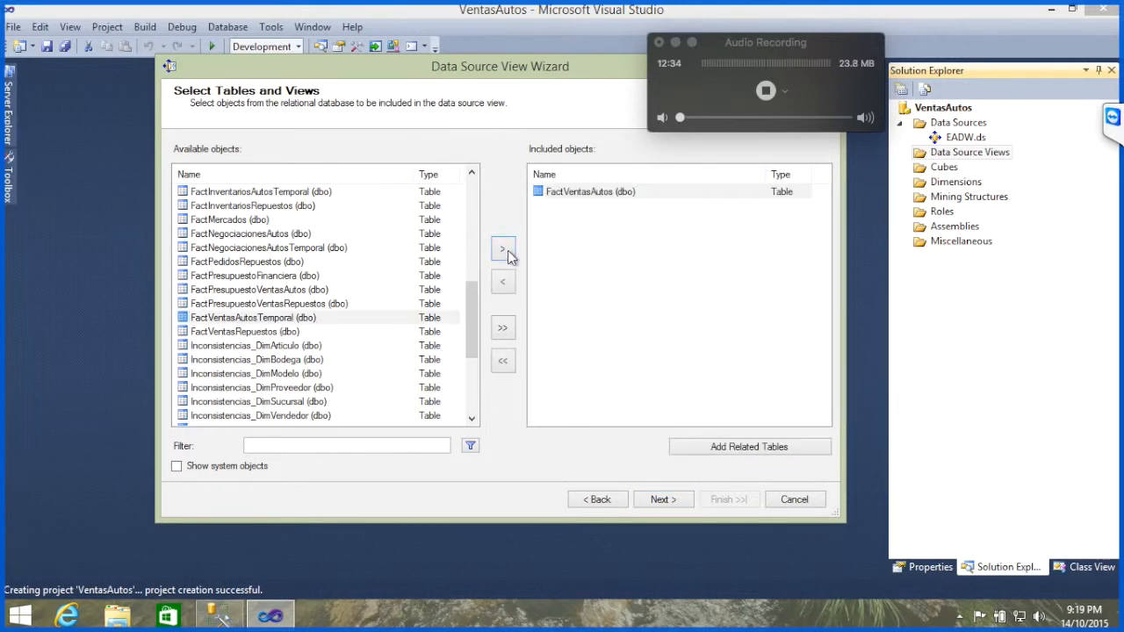
Step: Add the tables related to FactVentasAutos and complete the data source view with the name EADW
{"action": "left_click", "coordinate": [614, 191]}
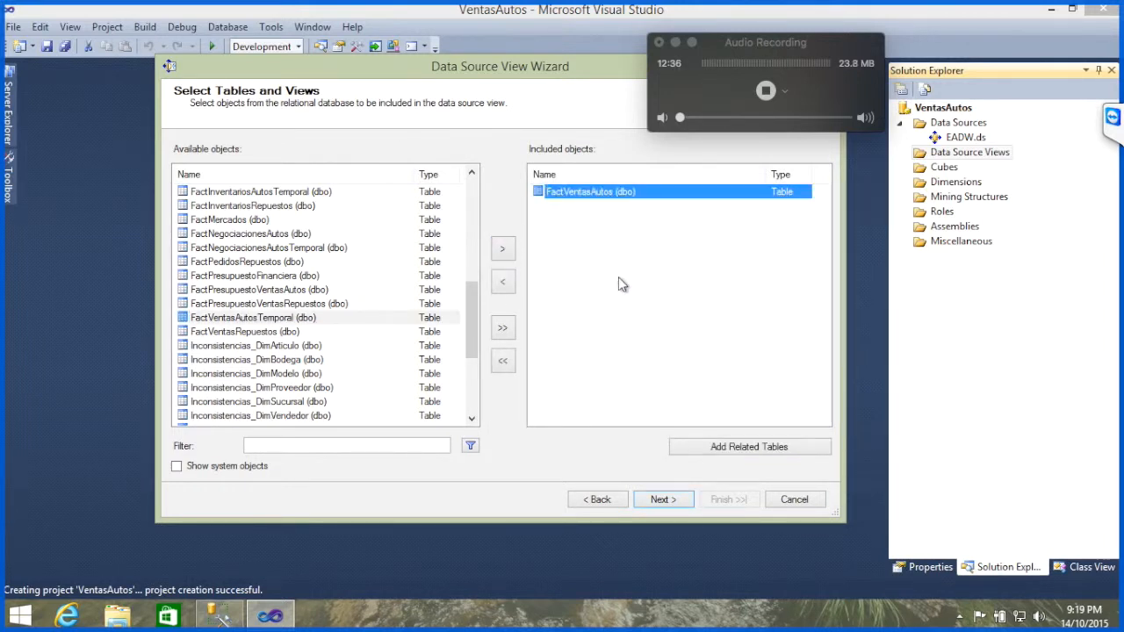
{"action": "left_click", "coordinate": [738, 448]}
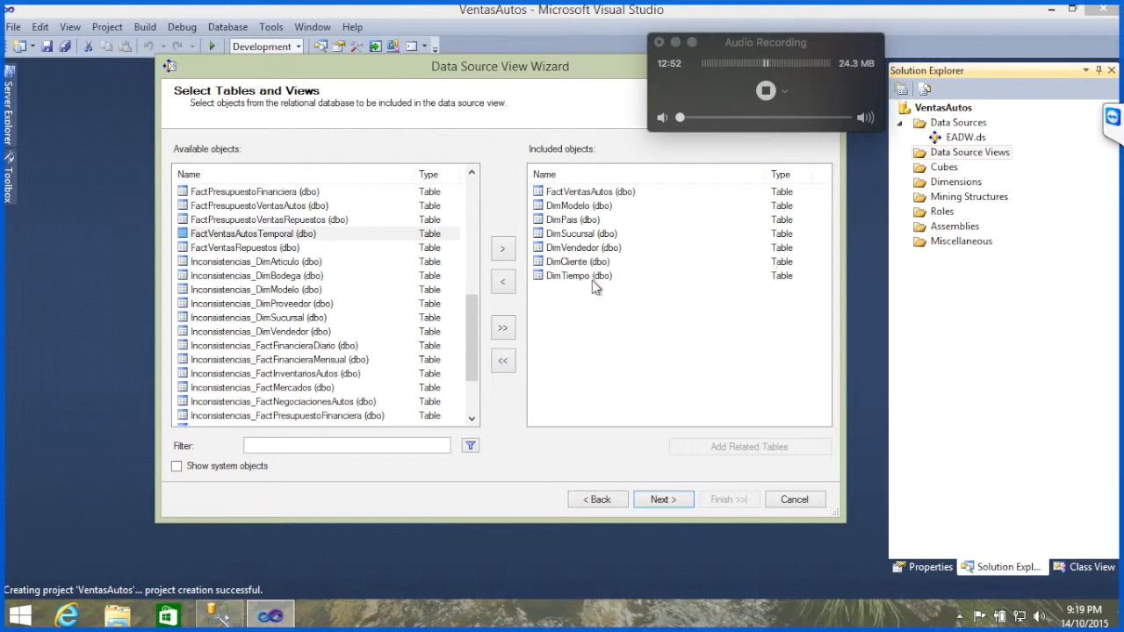
{"action": "left_click", "coordinate": [660, 499]}
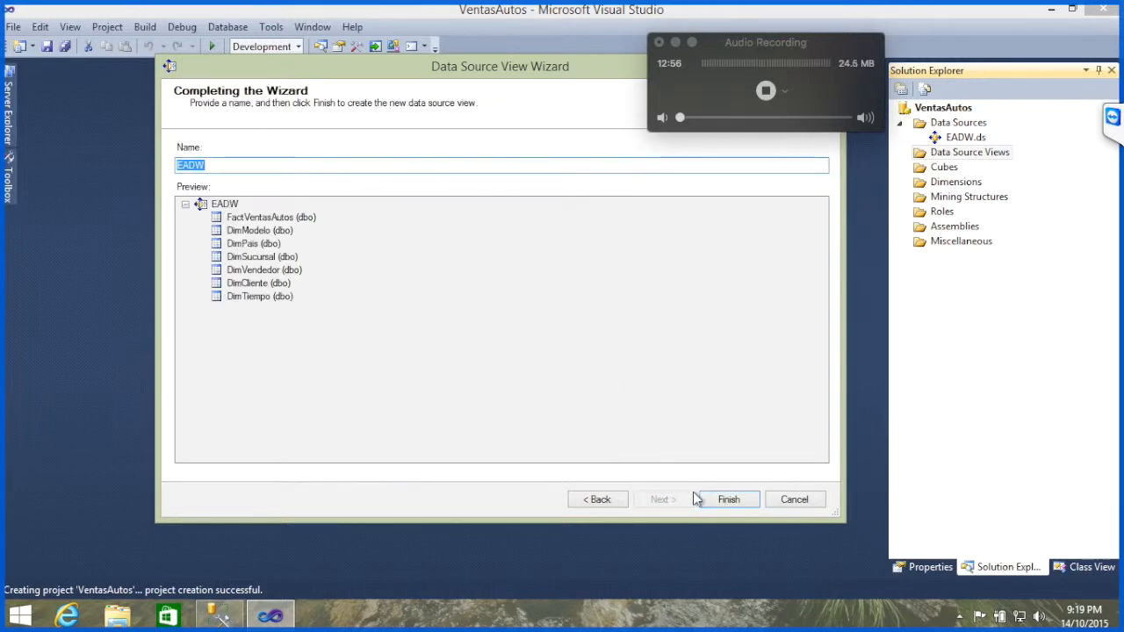
{"action": "left_click", "coordinate": [725, 502]}
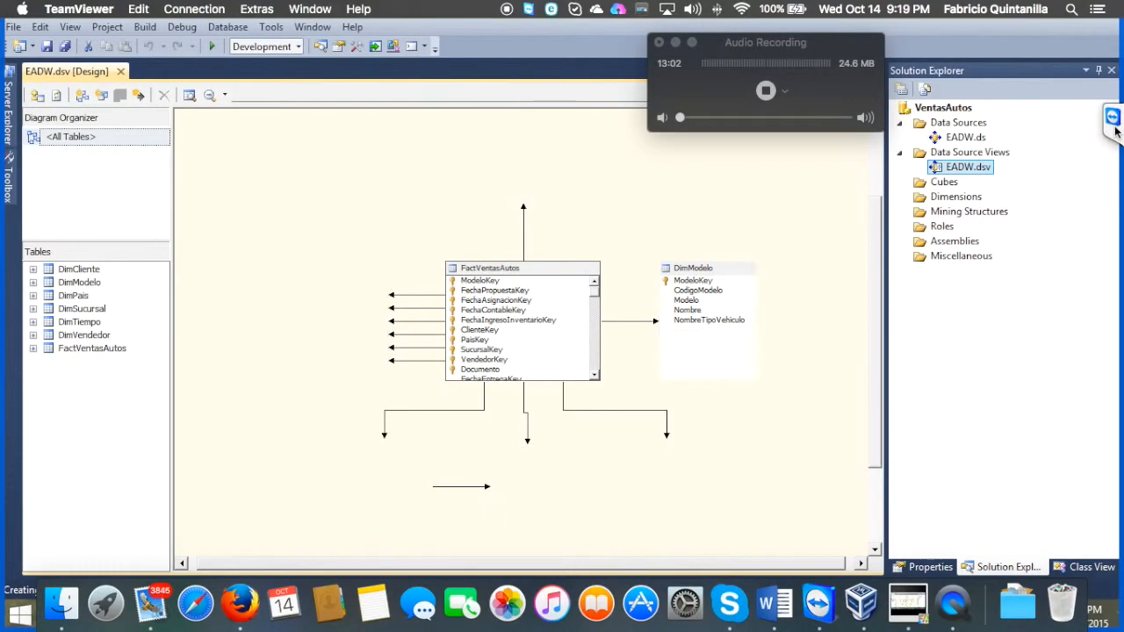
Step: Check the TeamViewer chat, and start a new cube from existing tables with FactVentasAutos as the measure group table
{"action": "left_click", "coordinate": [1115, 123]}
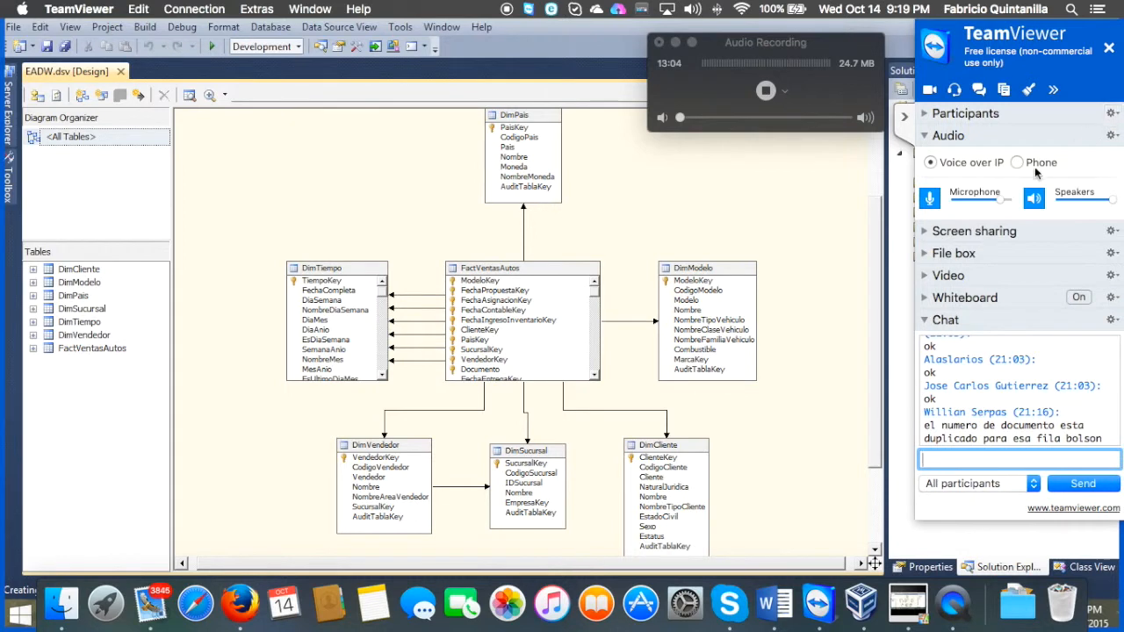
{"action": "left_click", "coordinate": [904, 117]}
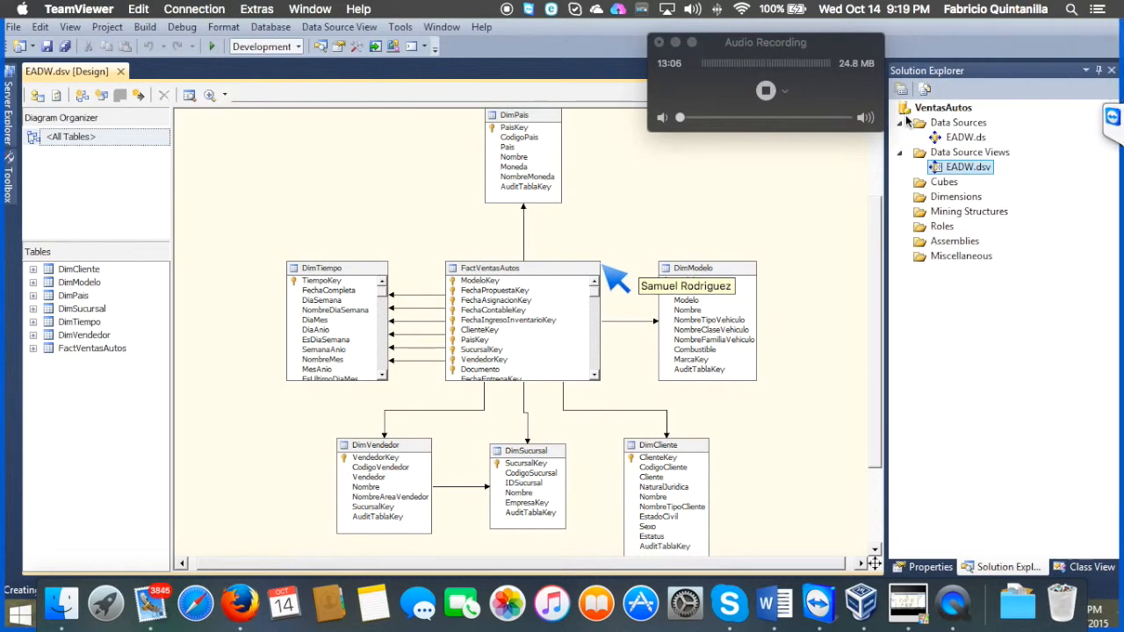
{"action": "right_click", "coordinate": [945, 183]}
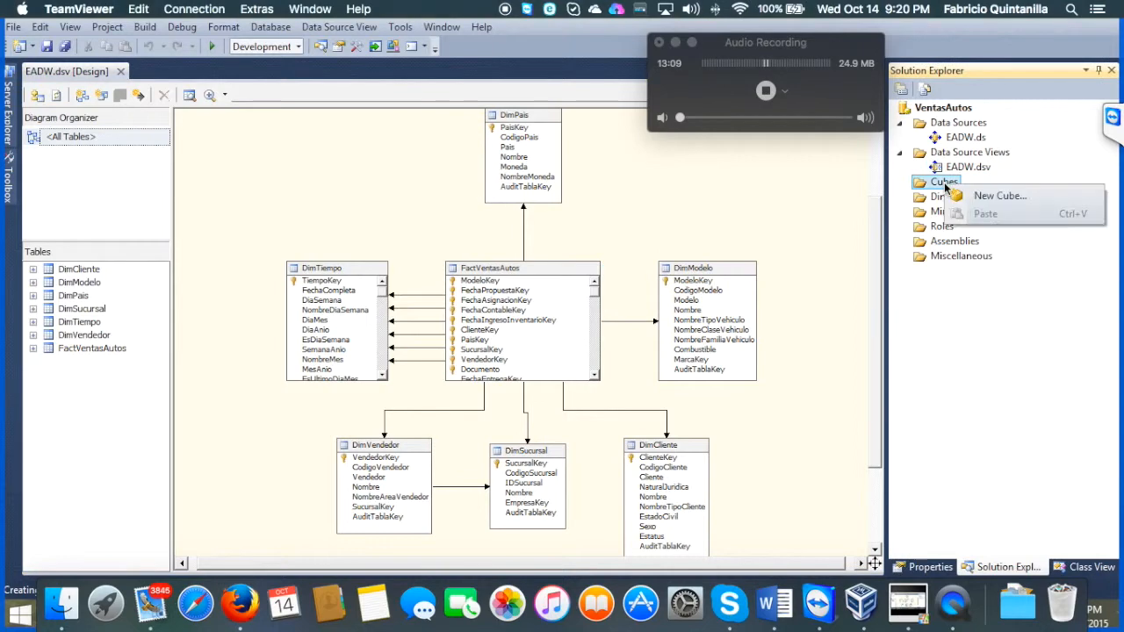
{"action": "left_click", "coordinate": [995, 197]}
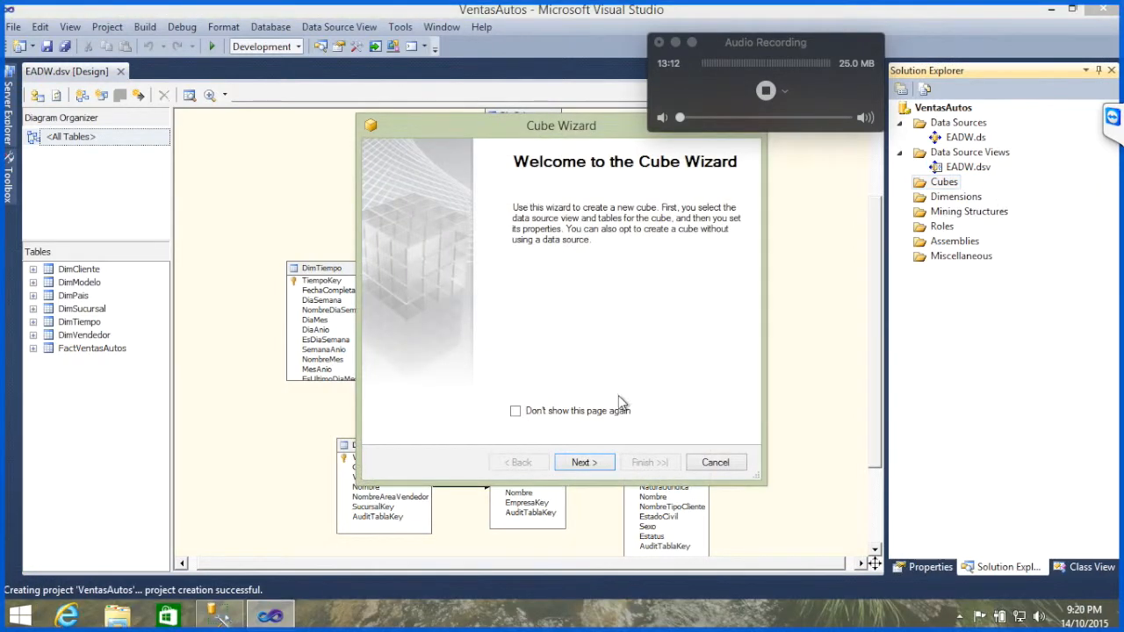
{"action": "left_click", "coordinate": [585, 466]}
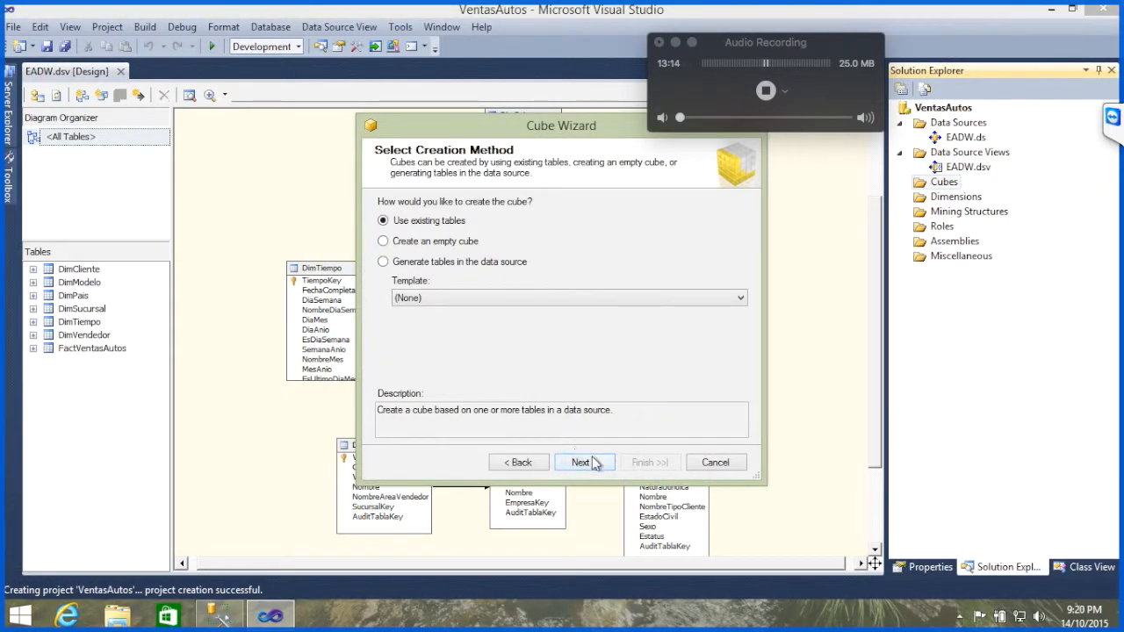
{"action": "left_click", "coordinate": [592, 463]}
{"action": "left_click", "coordinate": [387, 267]}
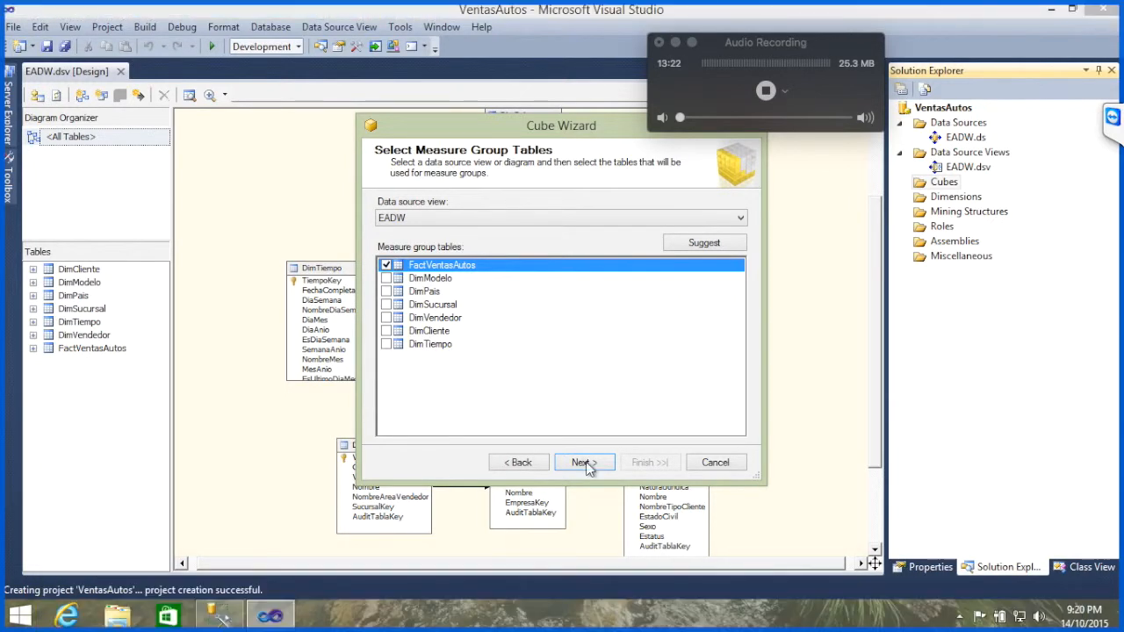
{"action": "left_click", "coordinate": [585, 463]}
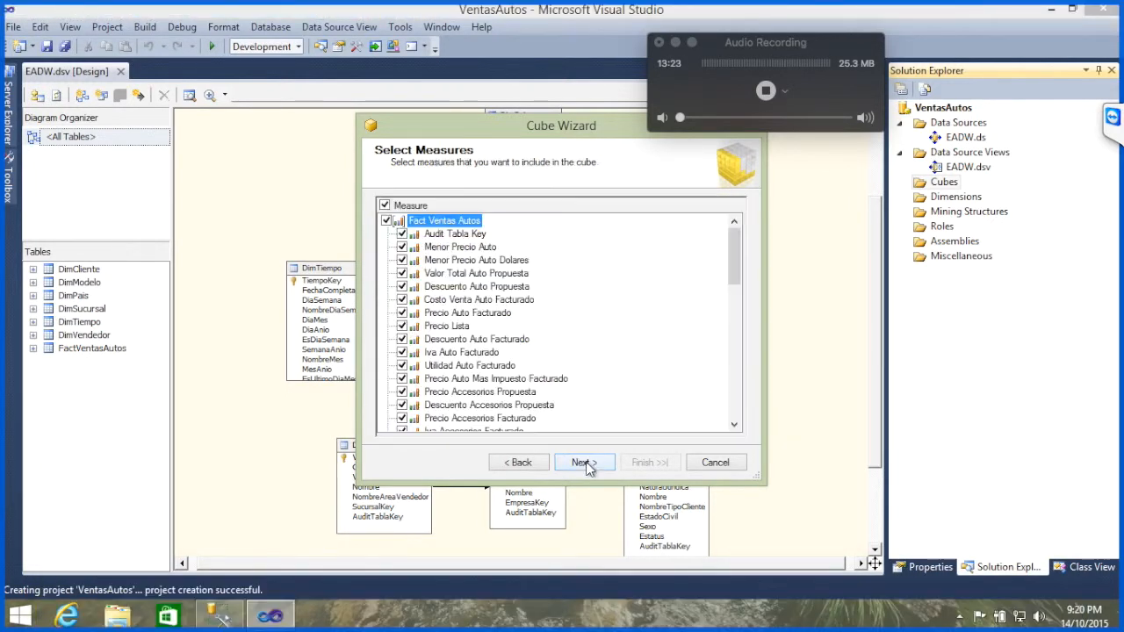
Step: Exclude the Audit Tabla Key and Fact Ventas Autos Count measures from the cube and accept the remaining measures
{"action": "left_click", "coordinate": [402, 233]}
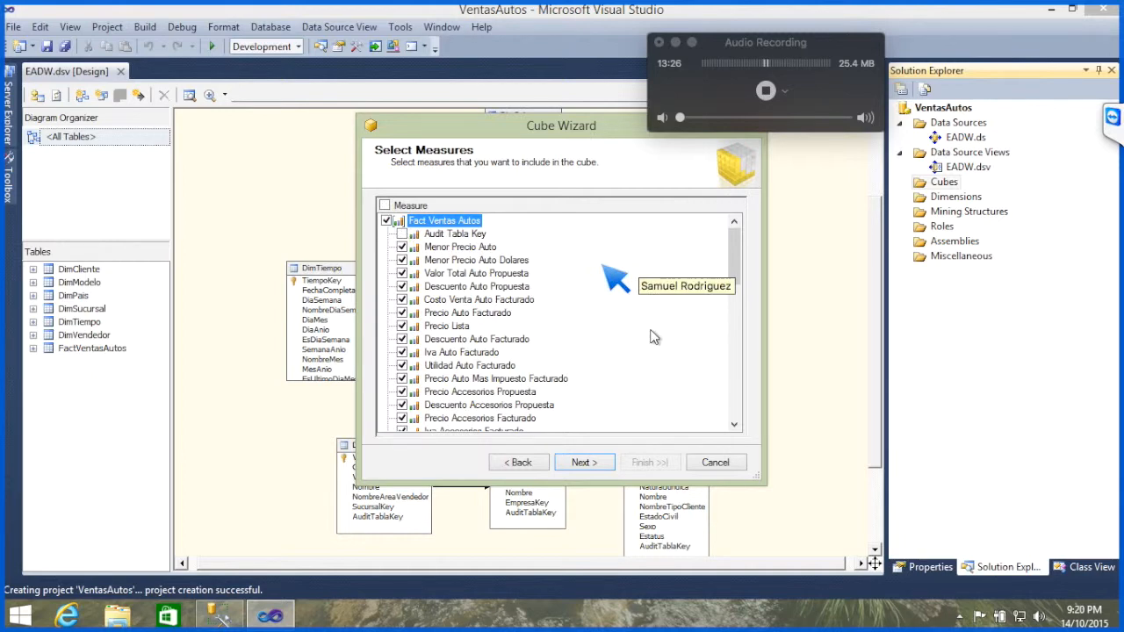
{"action": "left_click_drag", "start_coordinate": [735, 252], "coordinate": [743, 411]}
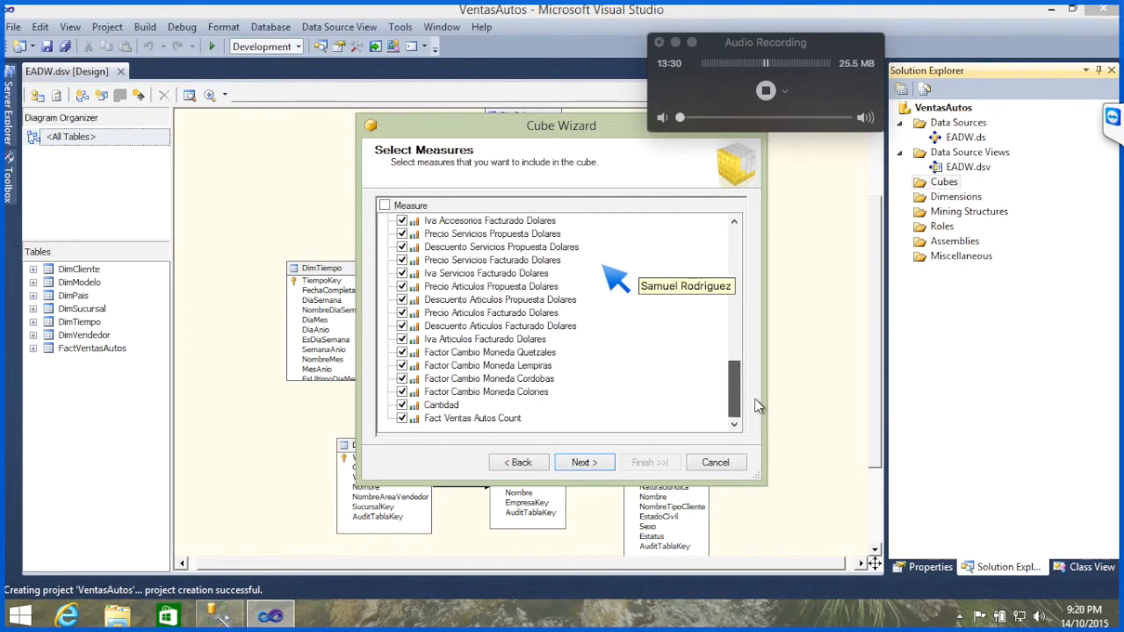
{"action": "left_click", "coordinate": [401, 419]}
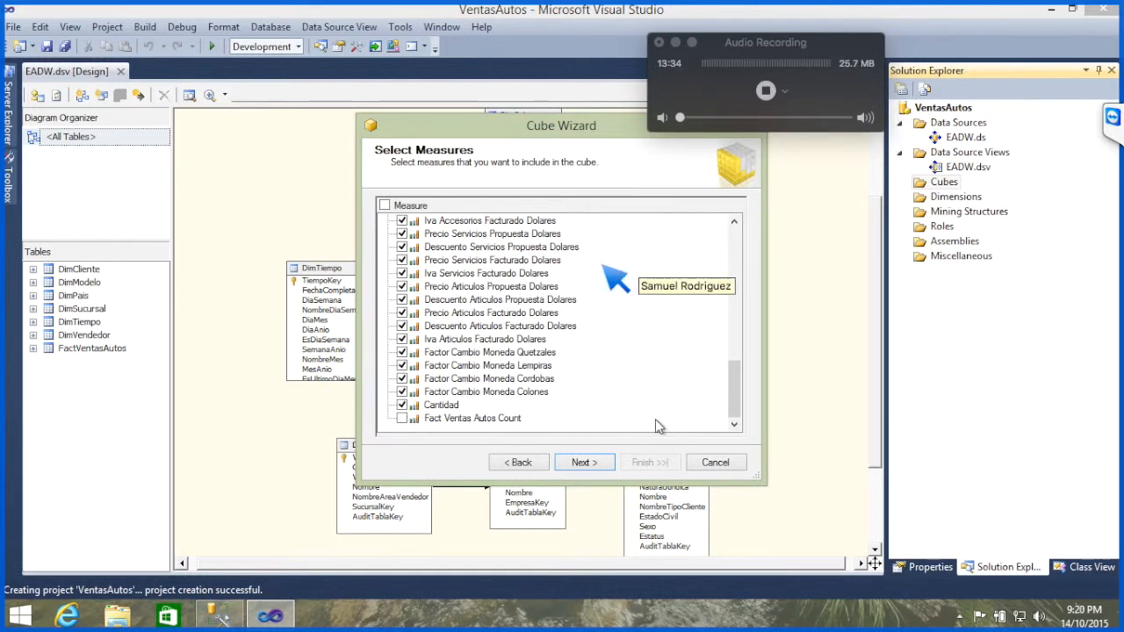
{"action": "left_click", "coordinate": [596, 470]}
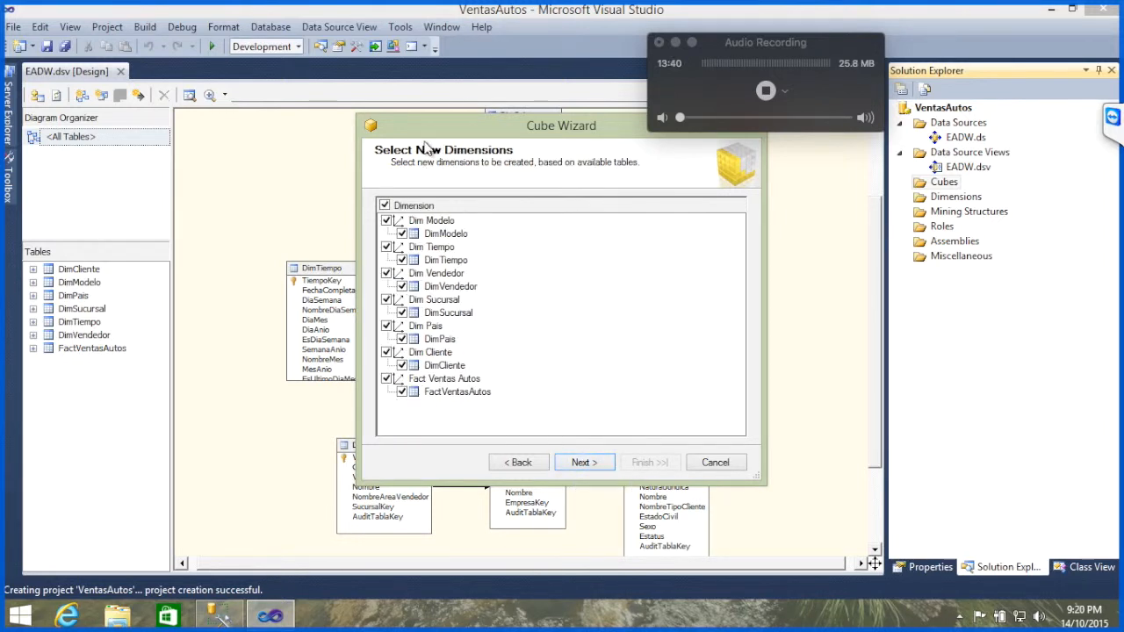
Step: Leave Fact Ventas Autos out of the new dimensions and complete the cube with the name VentasAutos
{"action": "left_click", "coordinate": [387, 379]}
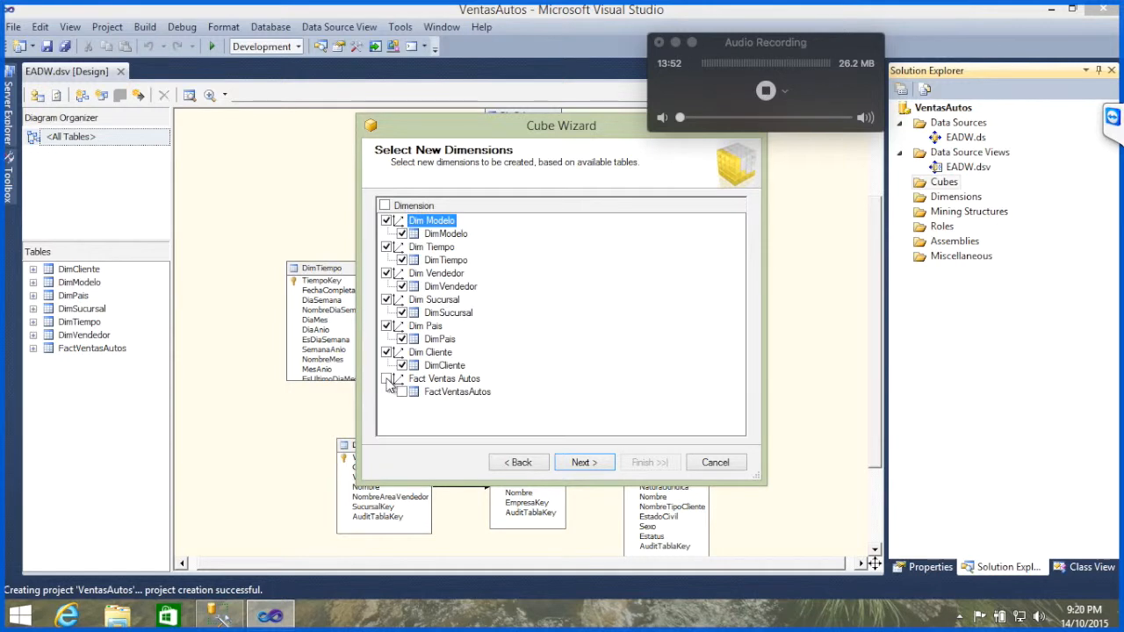
{"action": "left_click", "coordinate": [583, 463]}
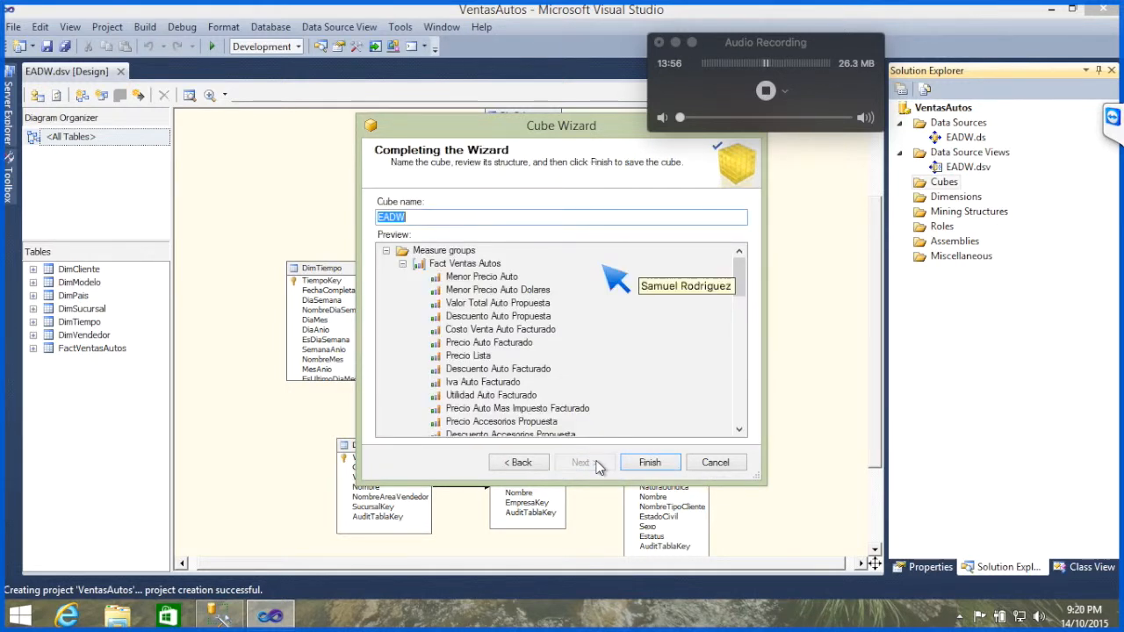
{"action": "type", "text": "Vetas"}
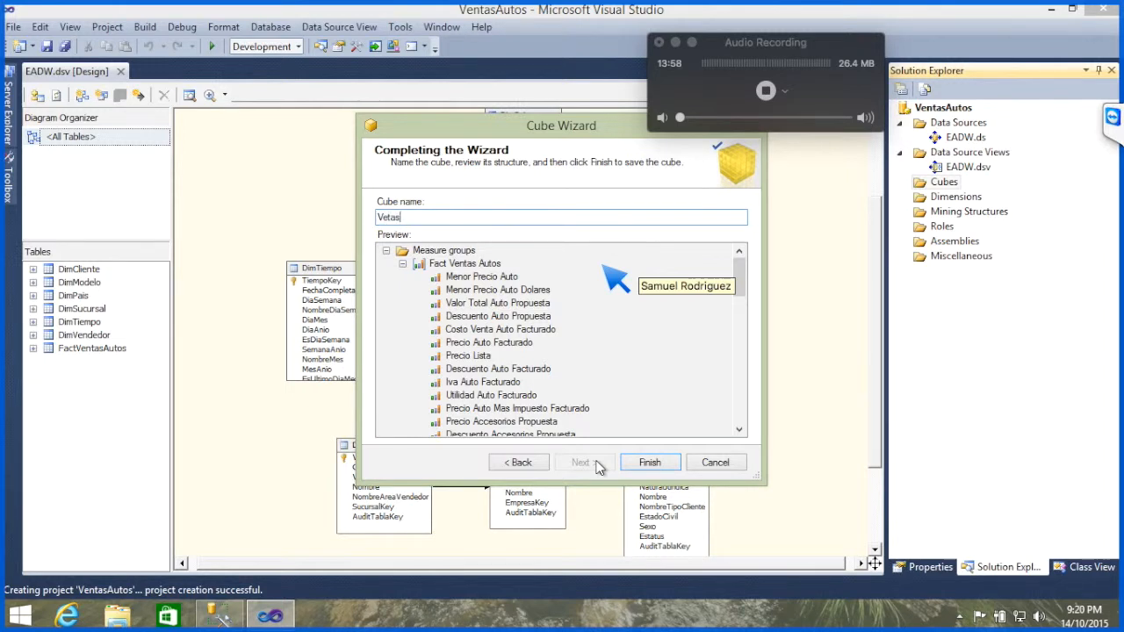
{"action": "type", "text": "ntasA"}
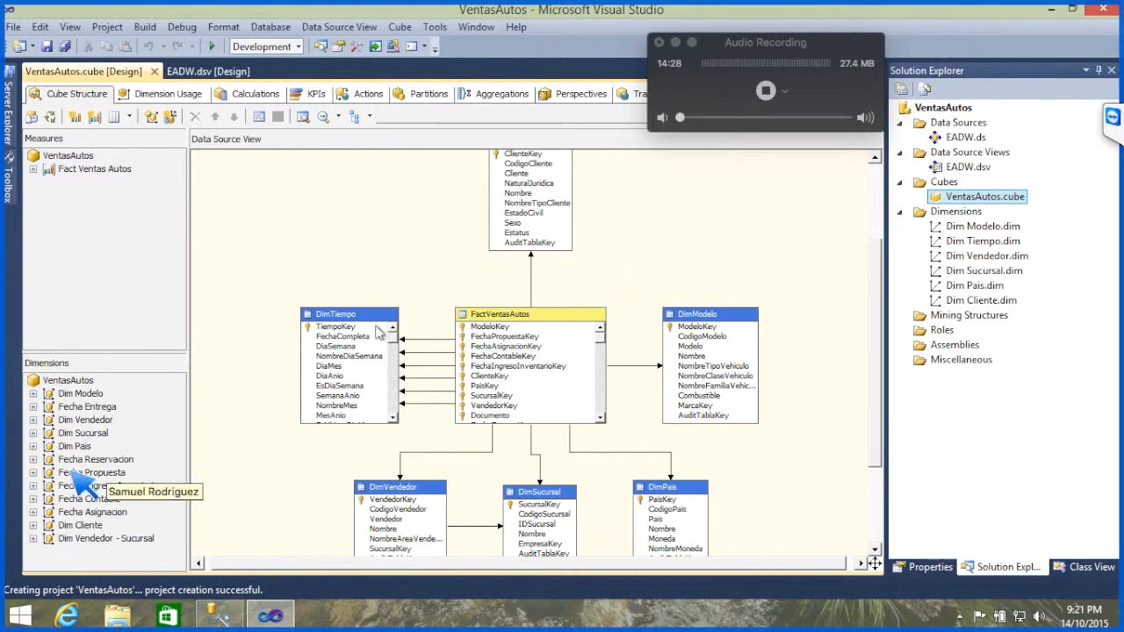
Step: Check the TeamViewer chat, and process the VentasAutos database, building and deploying the project first
{"action": "left_click", "coordinate": [1115, 121]}
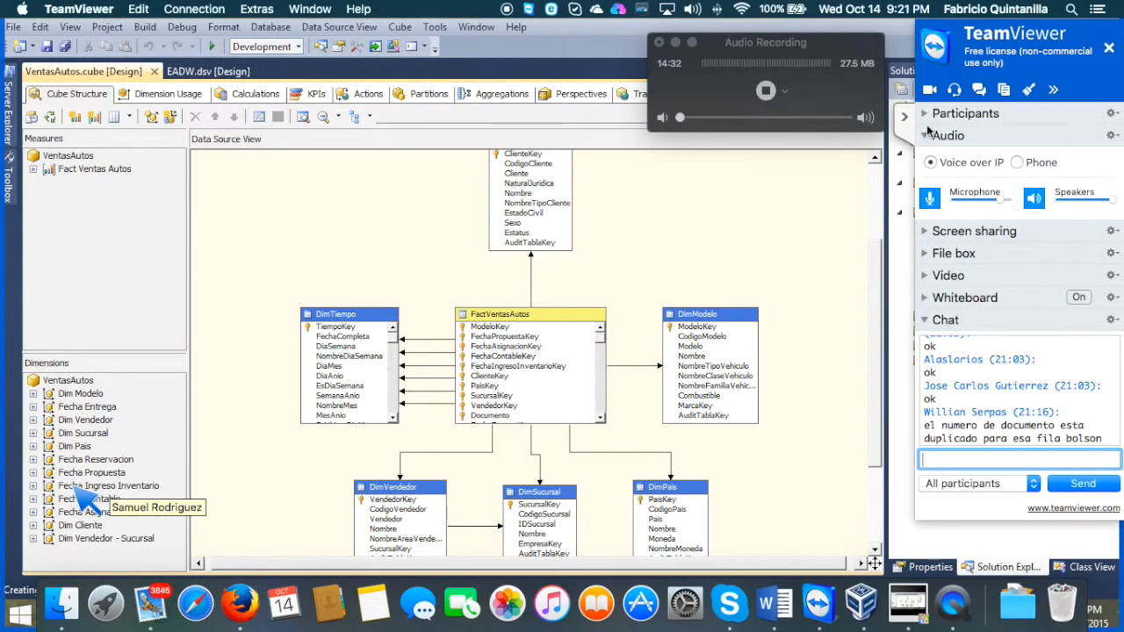
{"action": "left_click", "coordinate": [906, 119]}
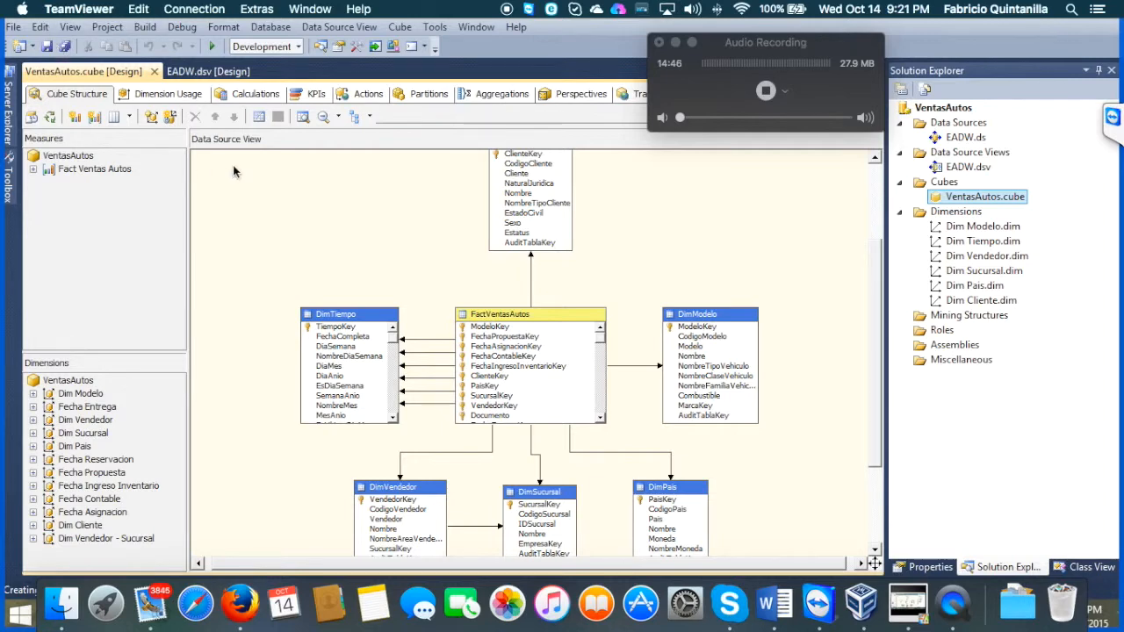
{"action": "right_click", "coordinate": [949, 109]}
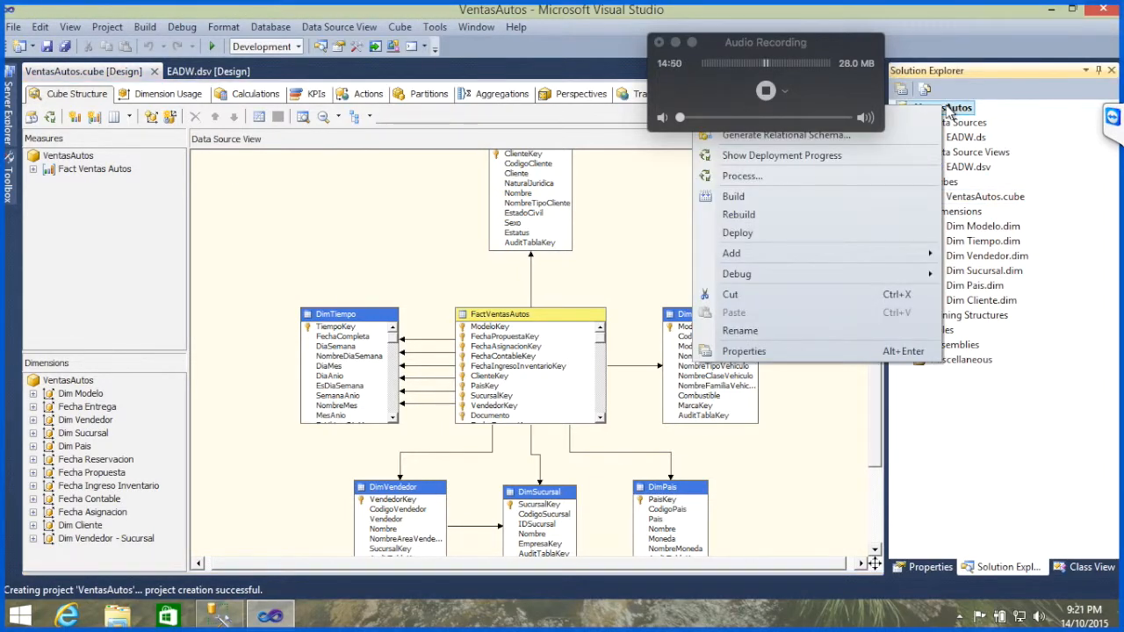
{"action": "left_click", "coordinate": [814, 175]}
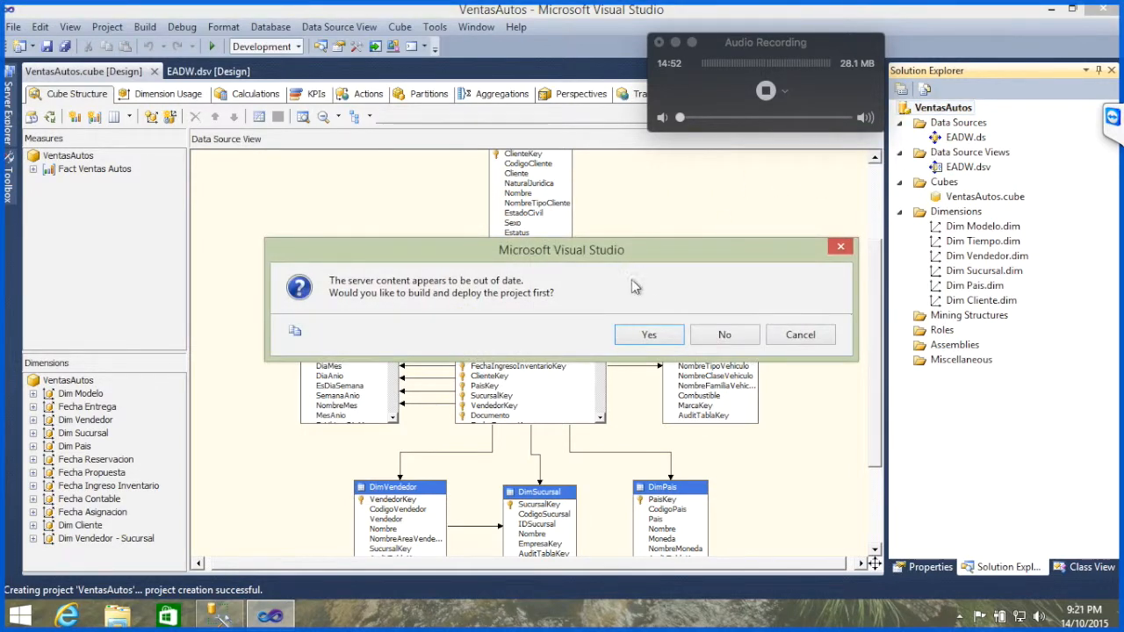
{"action": "left_click", "coordinate": [651, 336]}
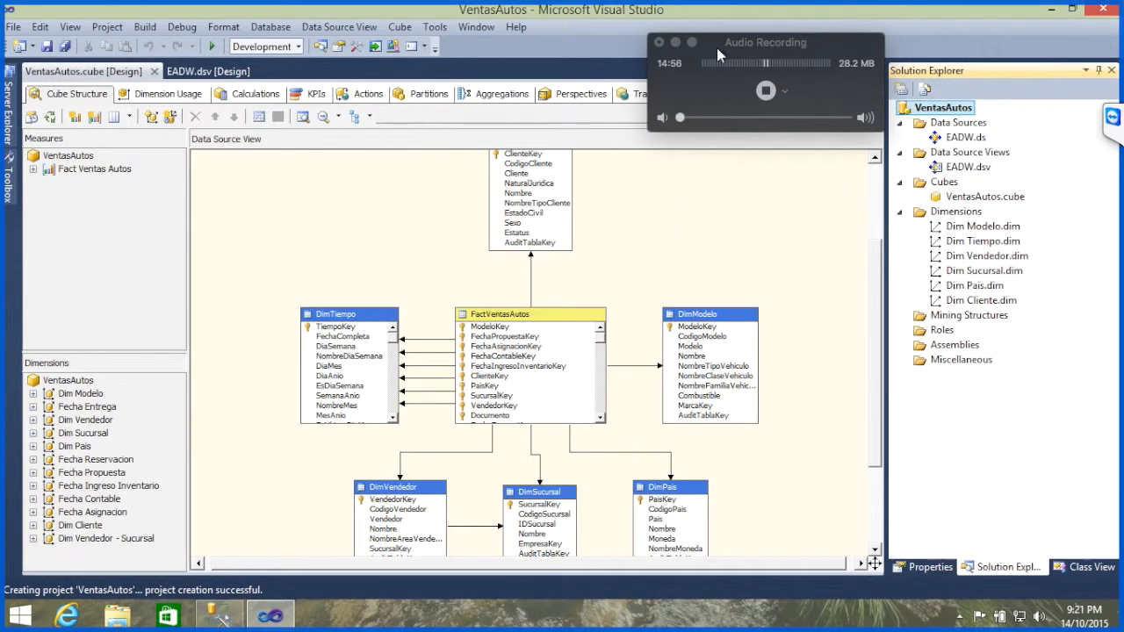
{"action": "mouse_move", "coordinate": [836, 7]}
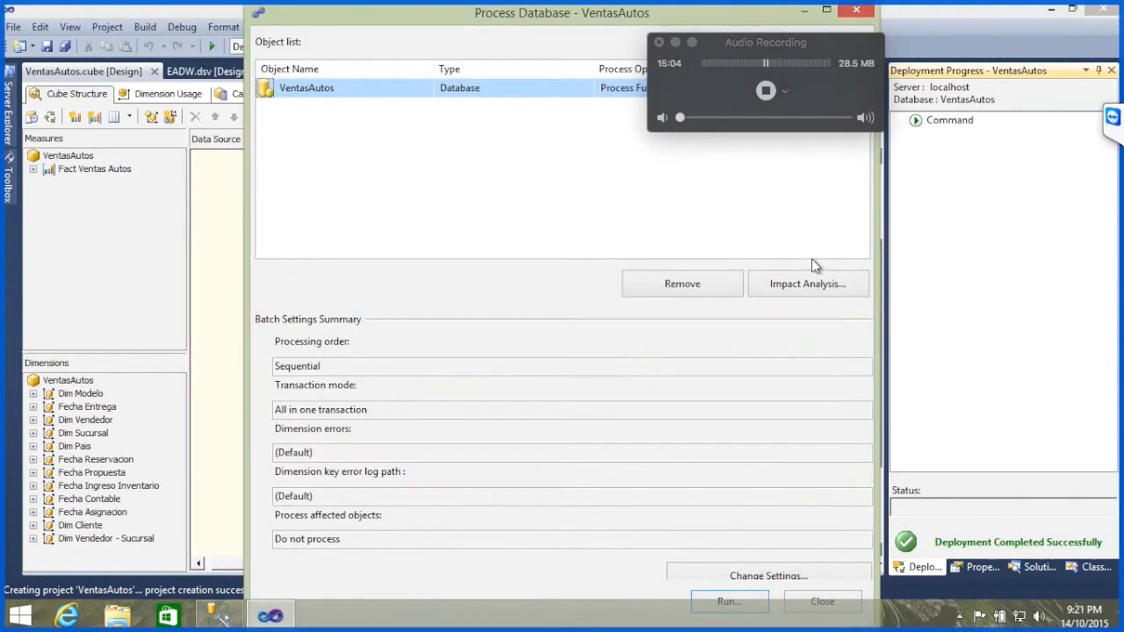
{"action": "key", "text": "Return"}
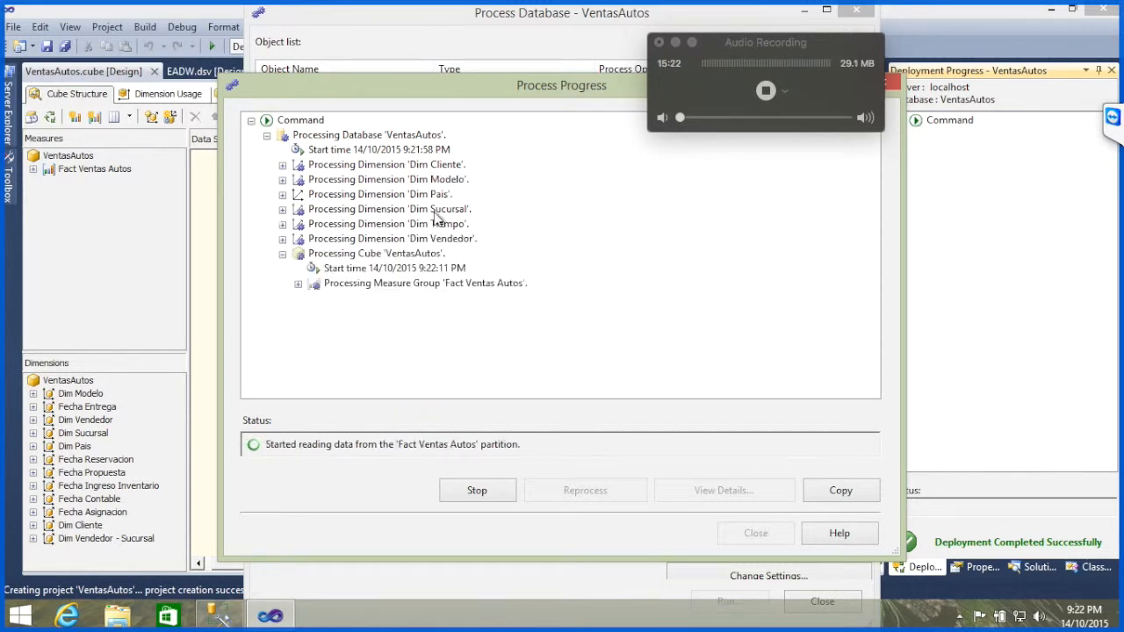
Step: Check the TeamViewer chat and close the Process Progress and Process Database windows
{"action": "left_click", "coordinate": [1114, 118]}
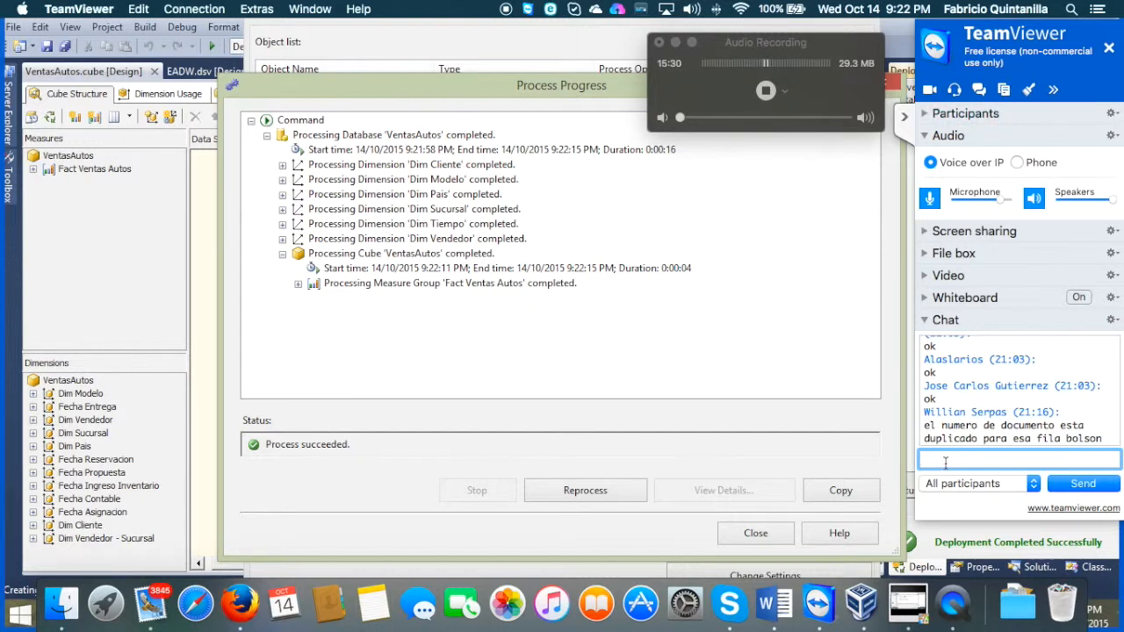
{"action": "left_click", "coordinate": [768, 541]}
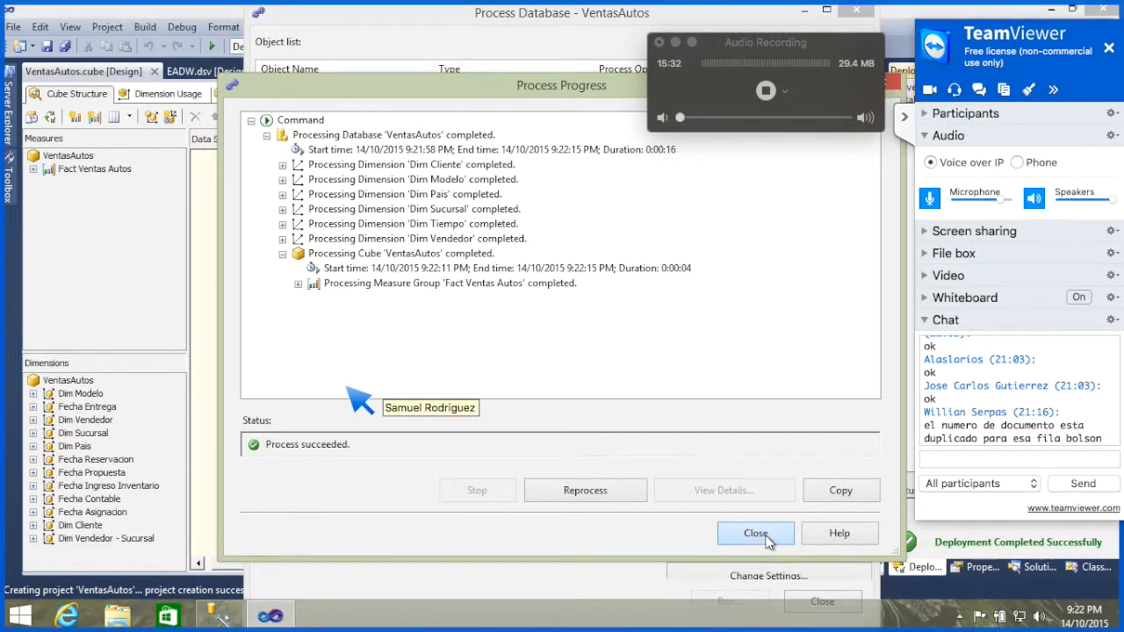
{"action": "left_click", "coordinate": [766, 540]}
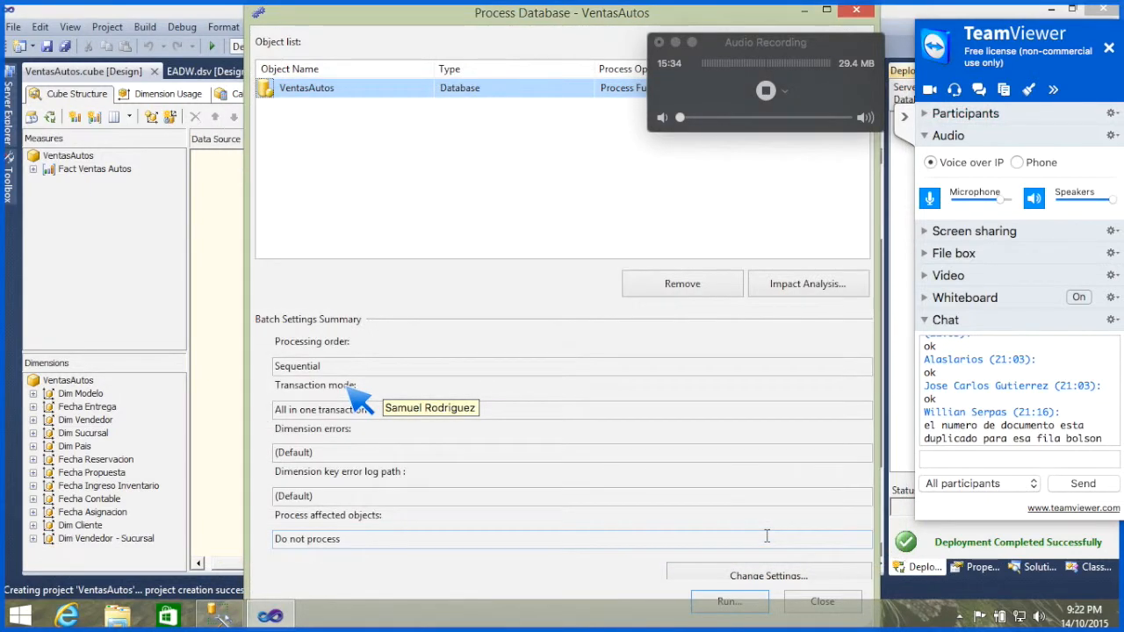
{"action": "left_click", "coordinate": [823, 602]}
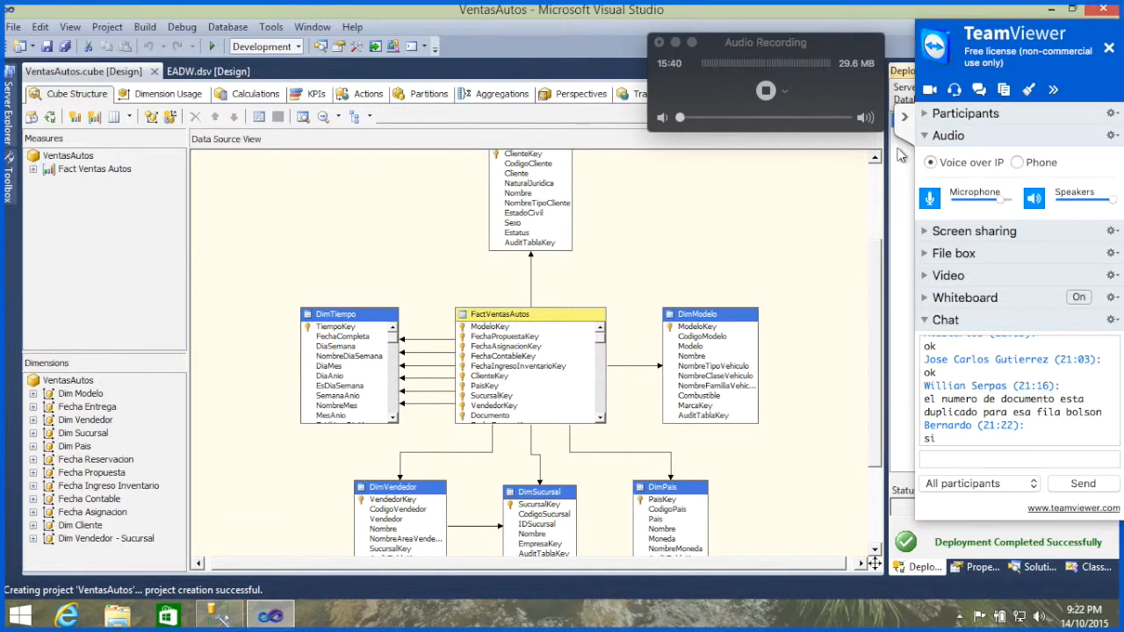
{"action": "left_click", "coordinate": [905, 117]}
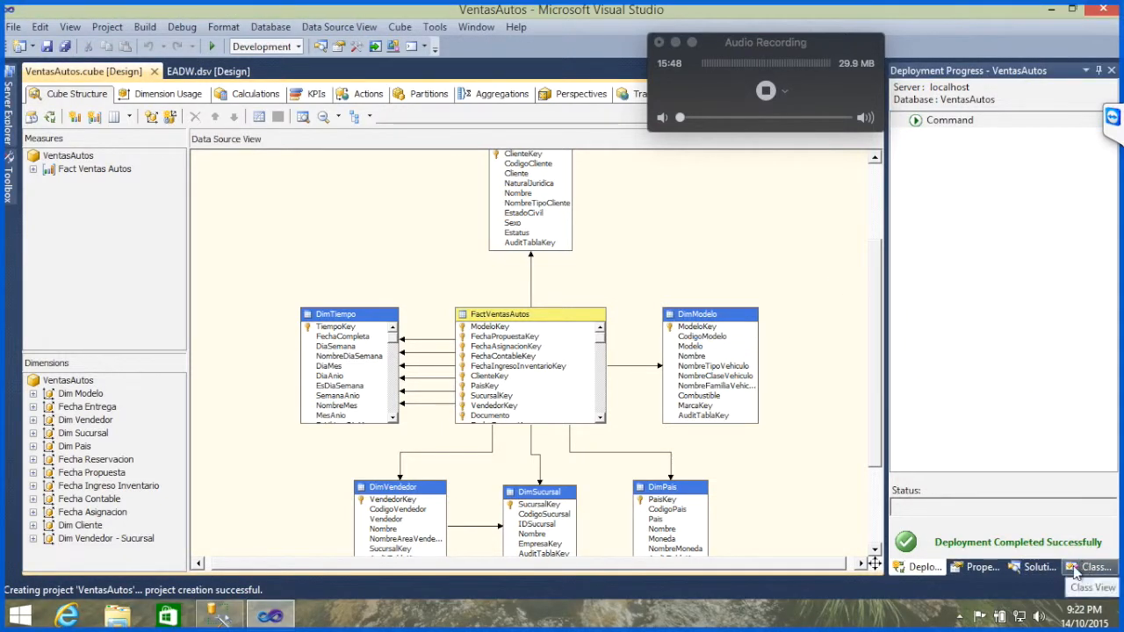
Step: Return to the project's Solution Explorer and open the Dim Modelo dimension in its designer
{"action": "left_click", "coordinate": [980, 568]}
{"action": "left_click", "coordinate": [1036, 567]}
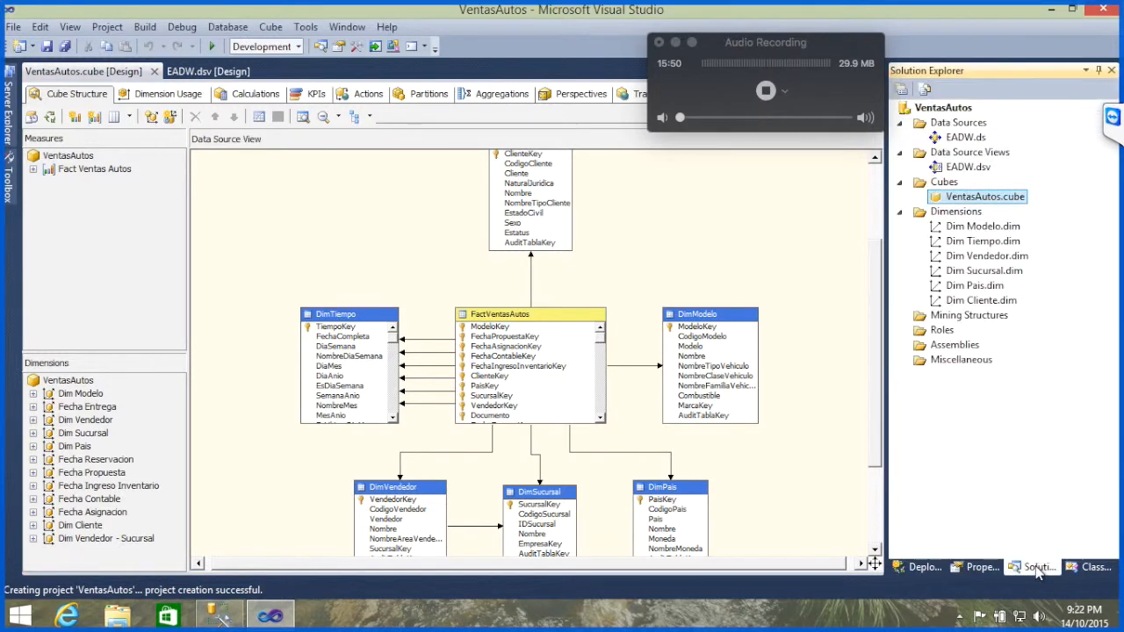
{"action": "double_click", "coordinate": [988, 226]}
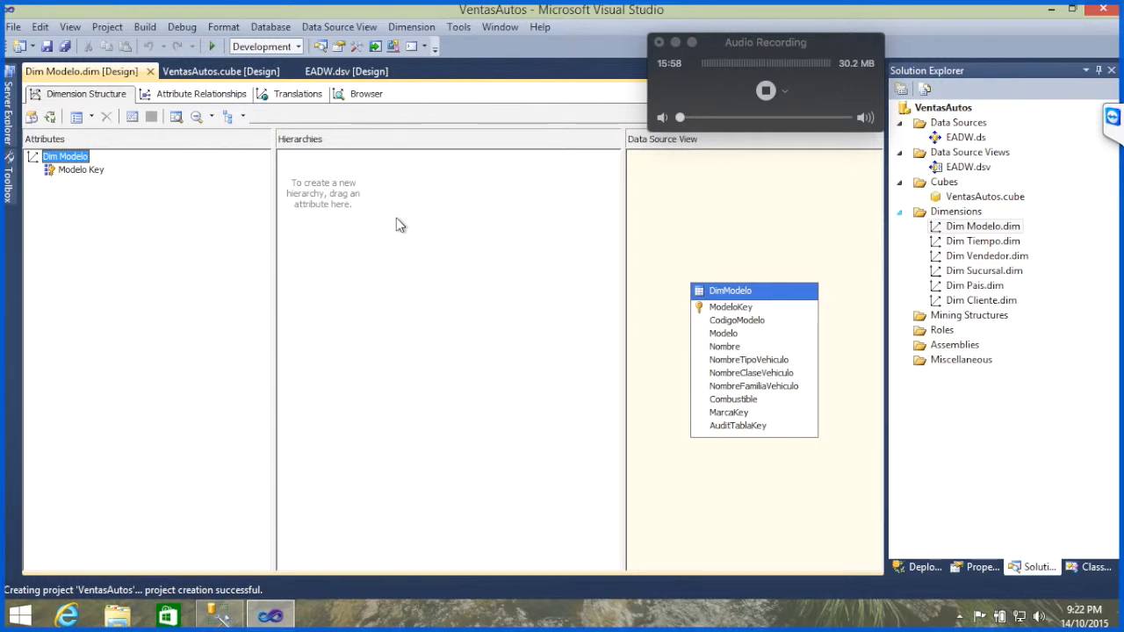
Step: Add CodigoModelo, Modelo, Nombre, NombreTipoVehiculo, NombreClaseVehiculo and NombreFamiliaVehiculo from the DimModelo table as attributes of the Dim Modelo dimension
{"action": "left_click", "coordinate": [736, 321]}
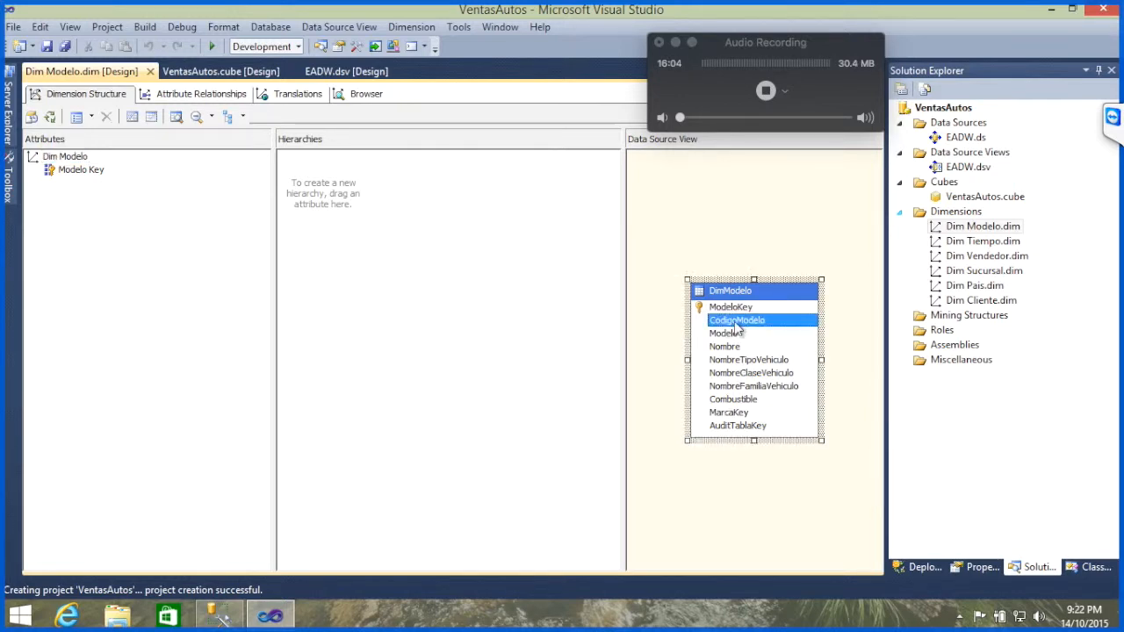
{"action": "left_click_drag", "start_coordinate": [738, 325], "coordinate": [163, 251]}
{"action": "left_click_drag", "start_coordinate": [734, 334], "coordinate": [87, 306]}
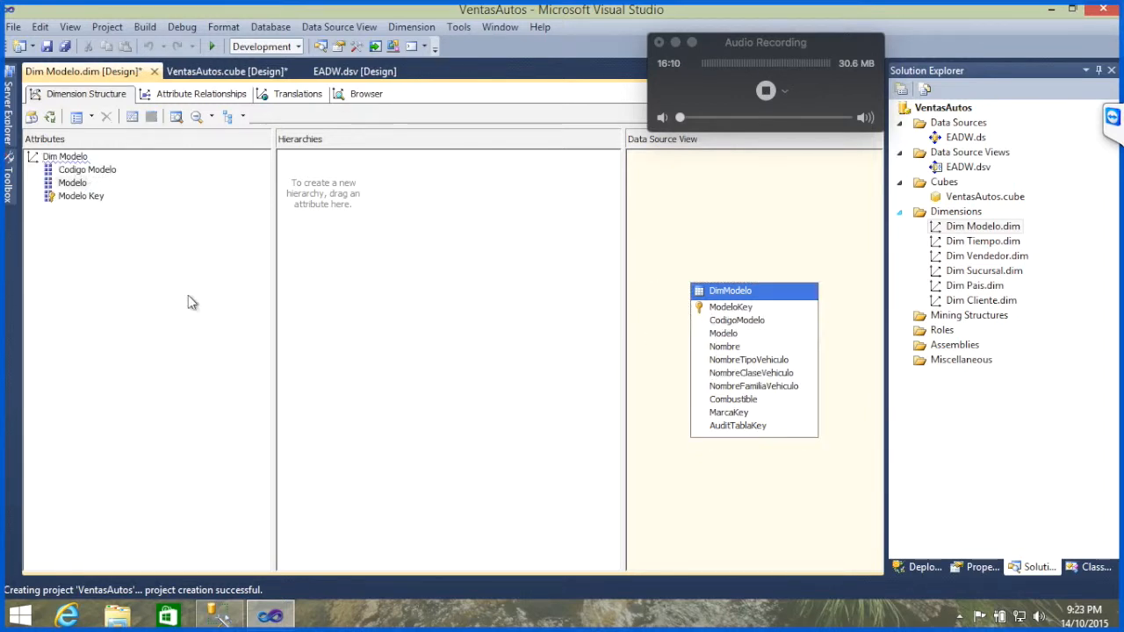
{"action": "left_click_drag", "start_coordinate": [736, 348], "coordinate": [207, 324]}
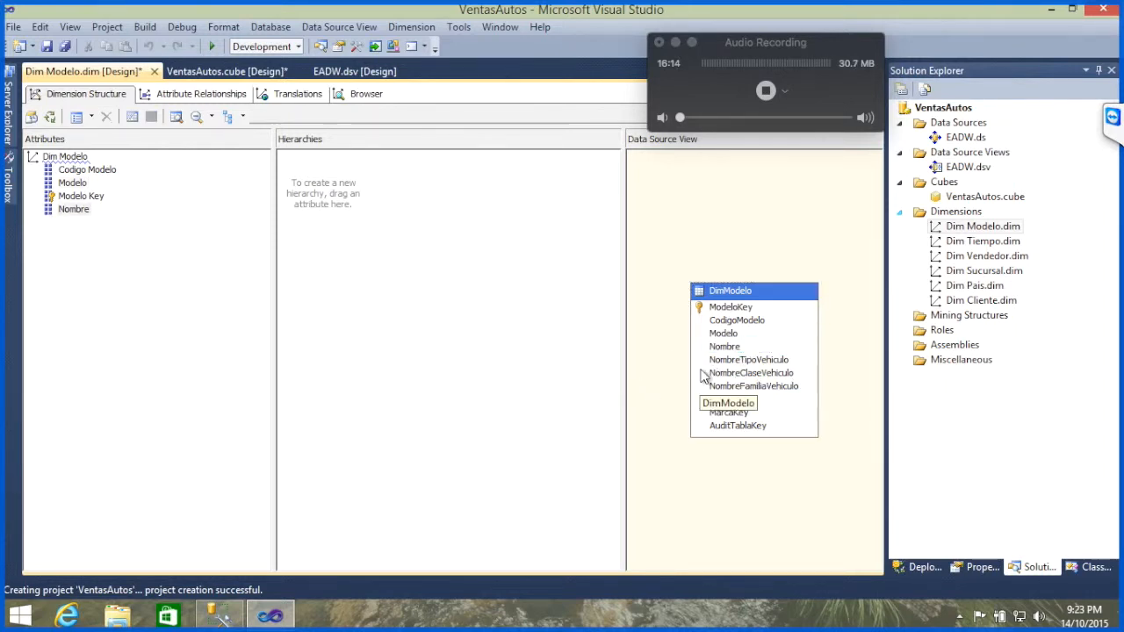
{"action": "left_click_drag", "start_coordinate": [764, 363], "coordinate": [197, 340]}
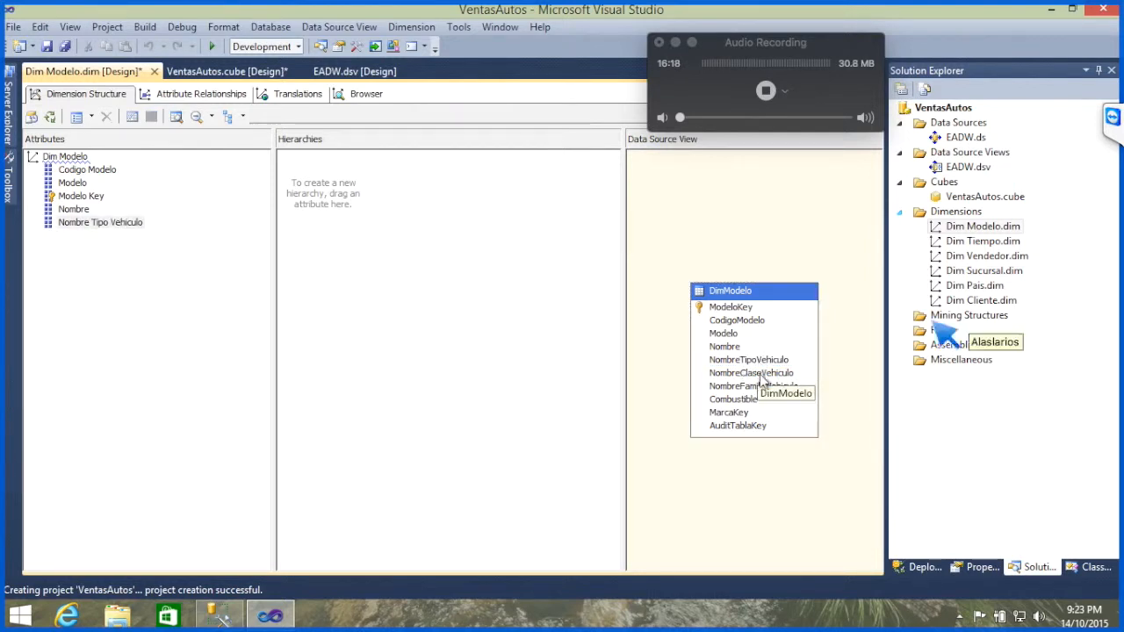
{"action": "left_click_drag", "start_coordinate": [760, 376], "coordinate": [221, 303]}
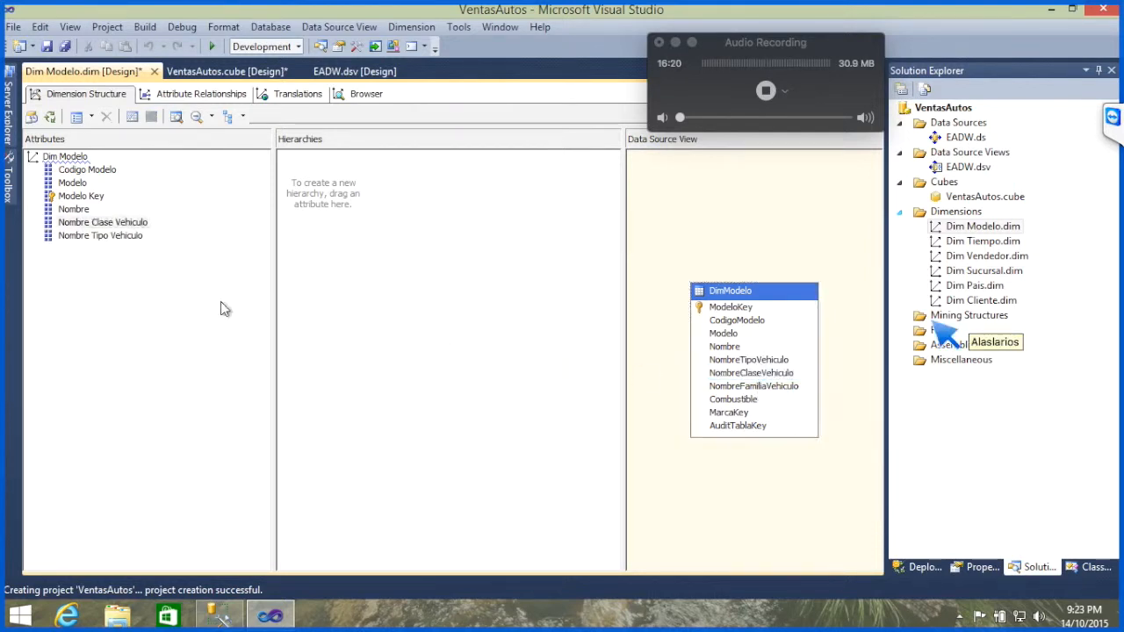
{"action": "left_click_drag", "start_coordinate": [761, 387], "coordinate": [187, 350]}
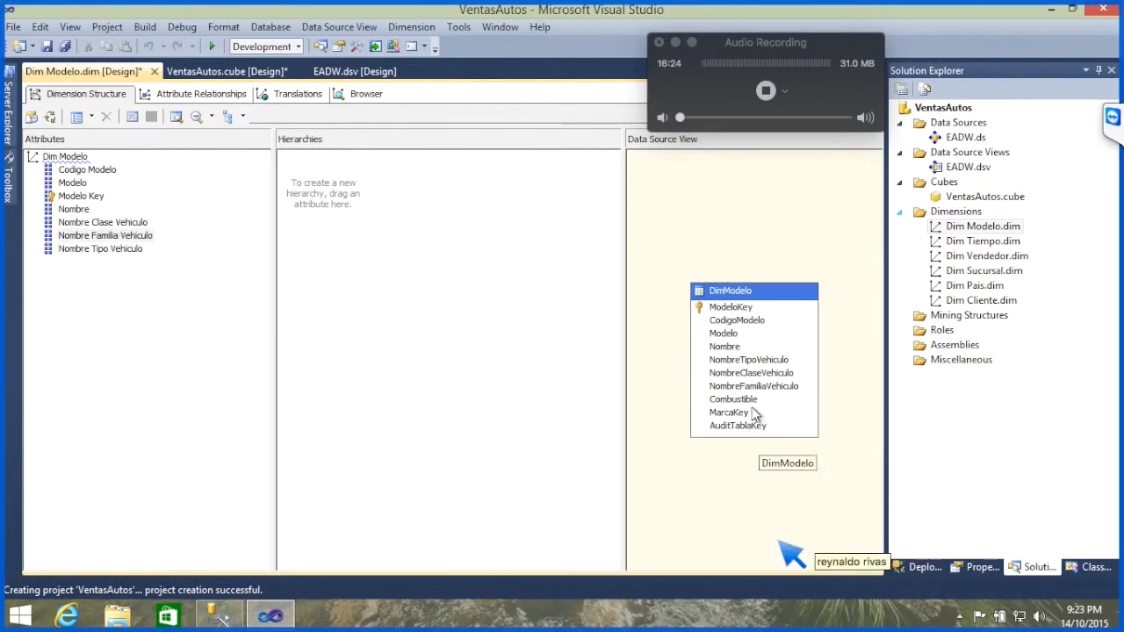
Step: Add the Combustible column from the DimModelo table as an attribute of the Dim Modelo dimension
{"action": "left_click", "coordinate": [749, 412]}
{"action": "left_click", "coordinate": [752, 401]}
{"action": "left_click_drag", "start_coordinate": [752, 400], "coordinate": [198, 355]}
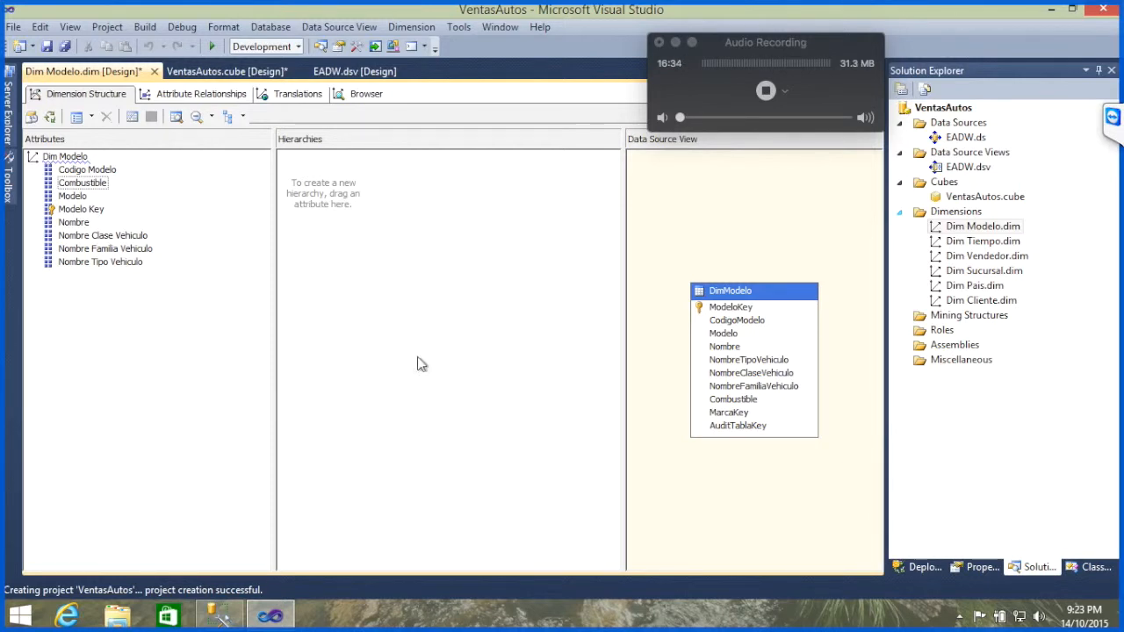
Step: Build and redeploy the VentasAutos project, overwriting the server database, and run a full process of the database
{"action": "right_click", "coordinate": [965, 112]}
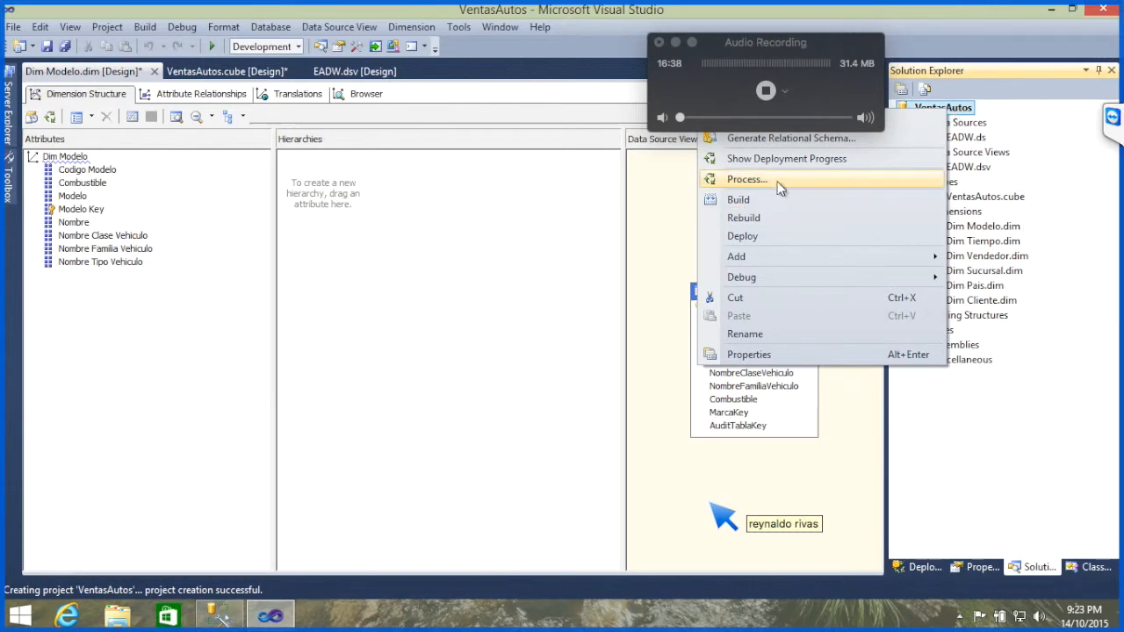
{"action": "left_click", "coordinate": [778, 180]}
{"action": "key", "text": "Return"}
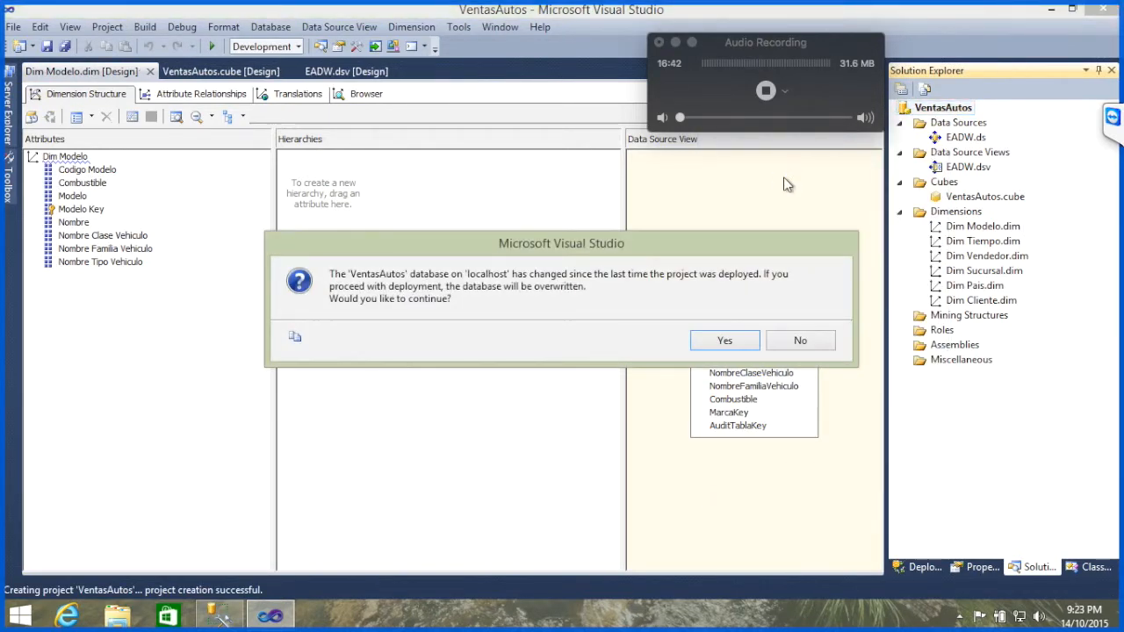
{"action": "key", "text": "Return"}
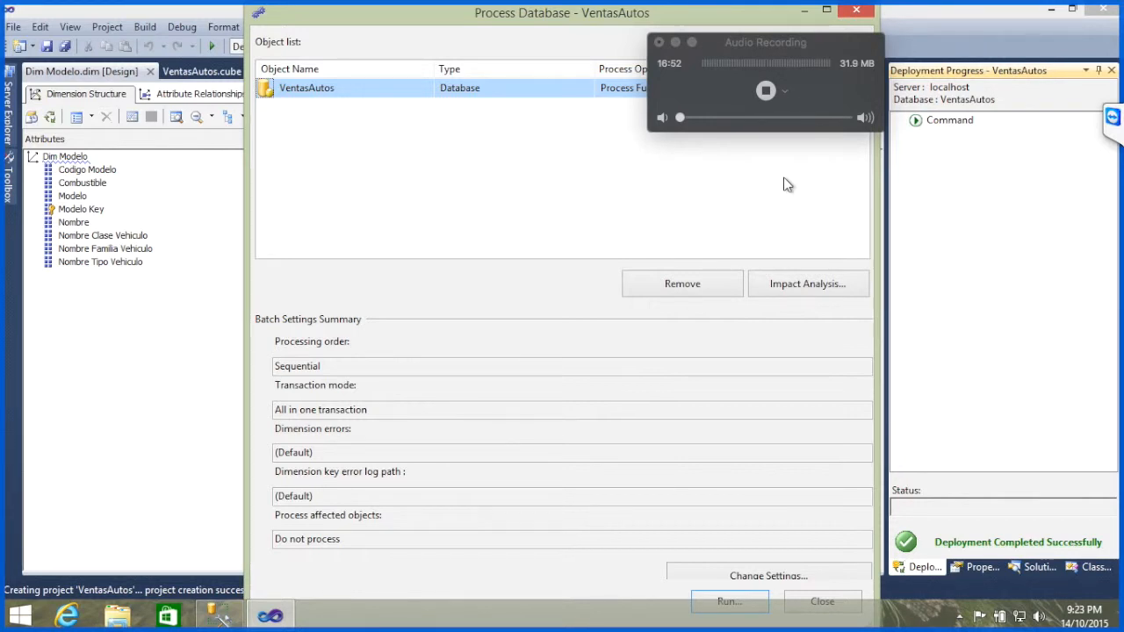
{"action": "key", "text": "Return"}
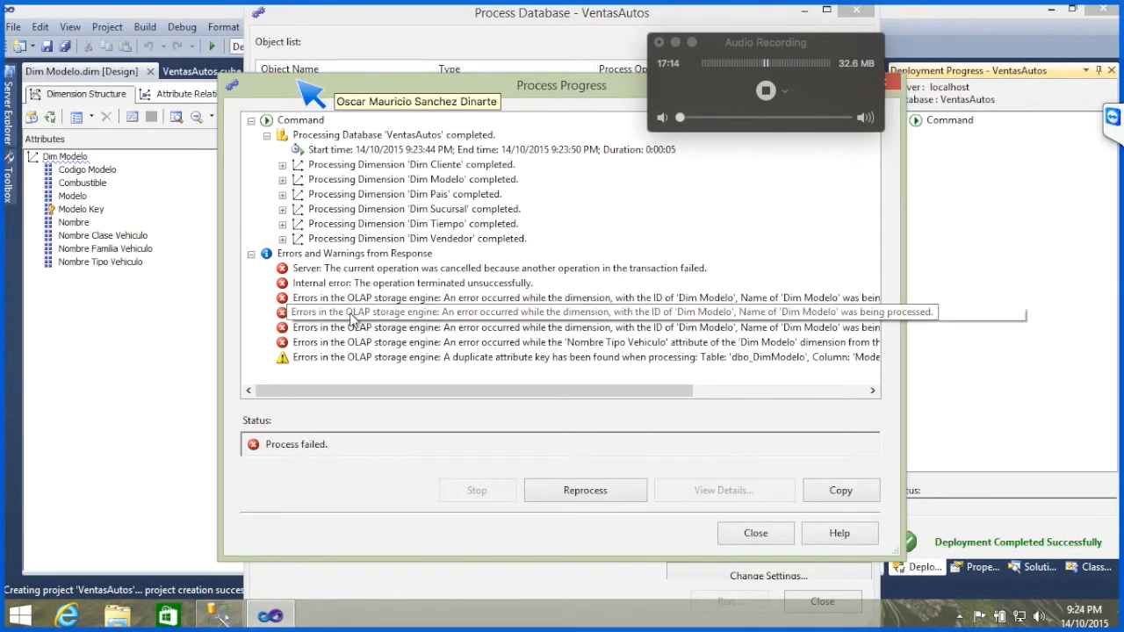
Step: Open the full details of the duplicate attribute key warning and check the TeamViewer chat
{"action": "left_click", "coordinate": [347, 366]}
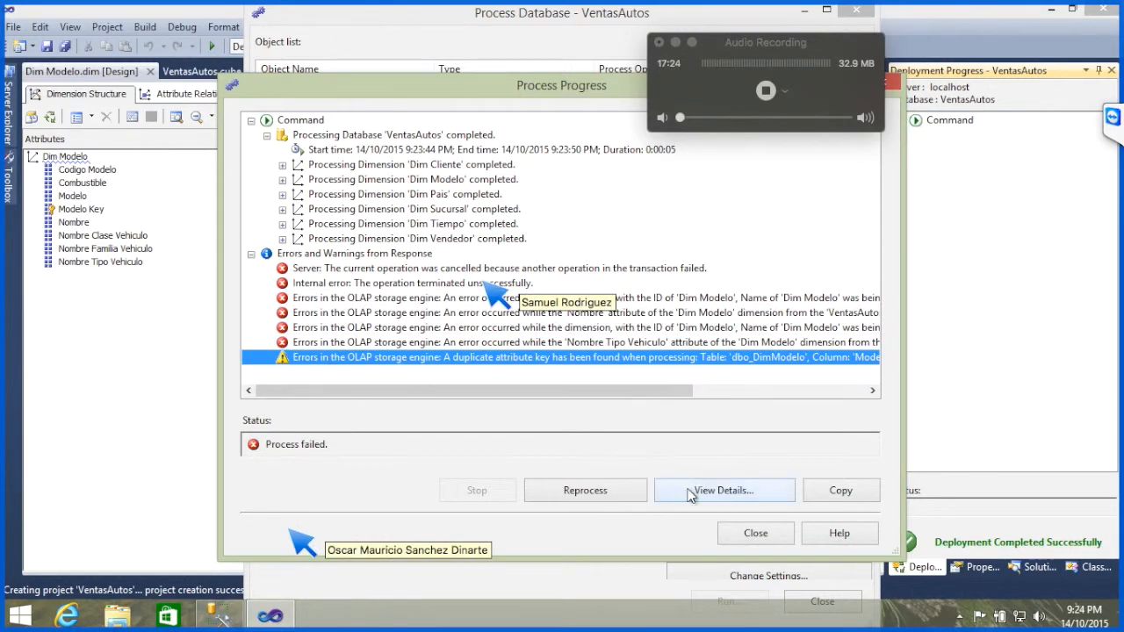
{"action": "left_click", "coordinate": [689, 492]}
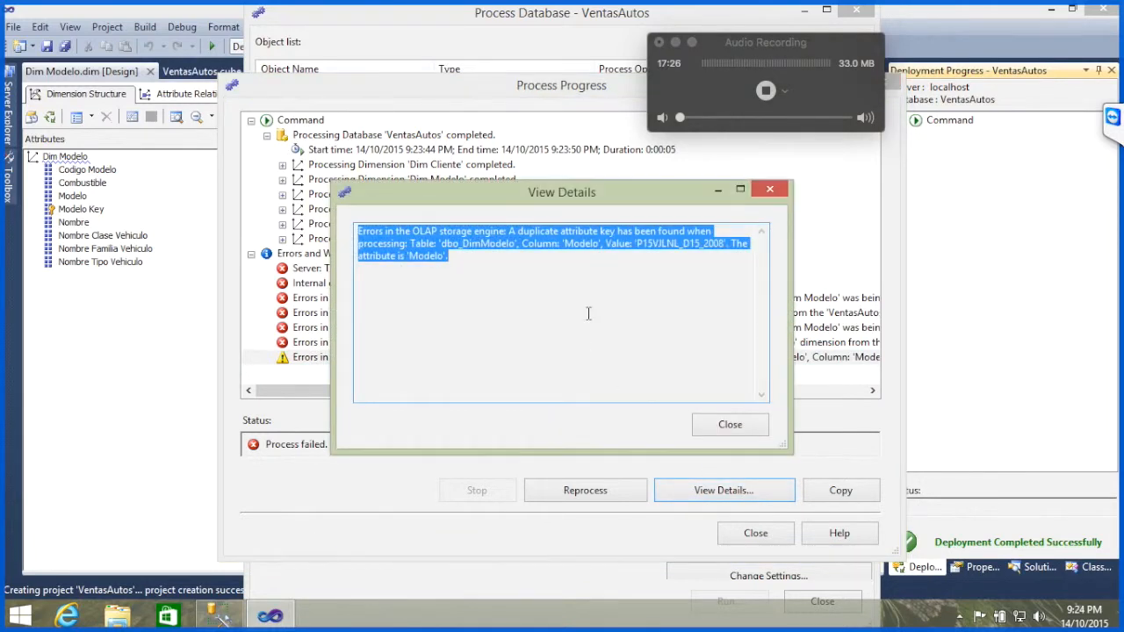
{"action": "left_click", "coordinate": [589, 313]}
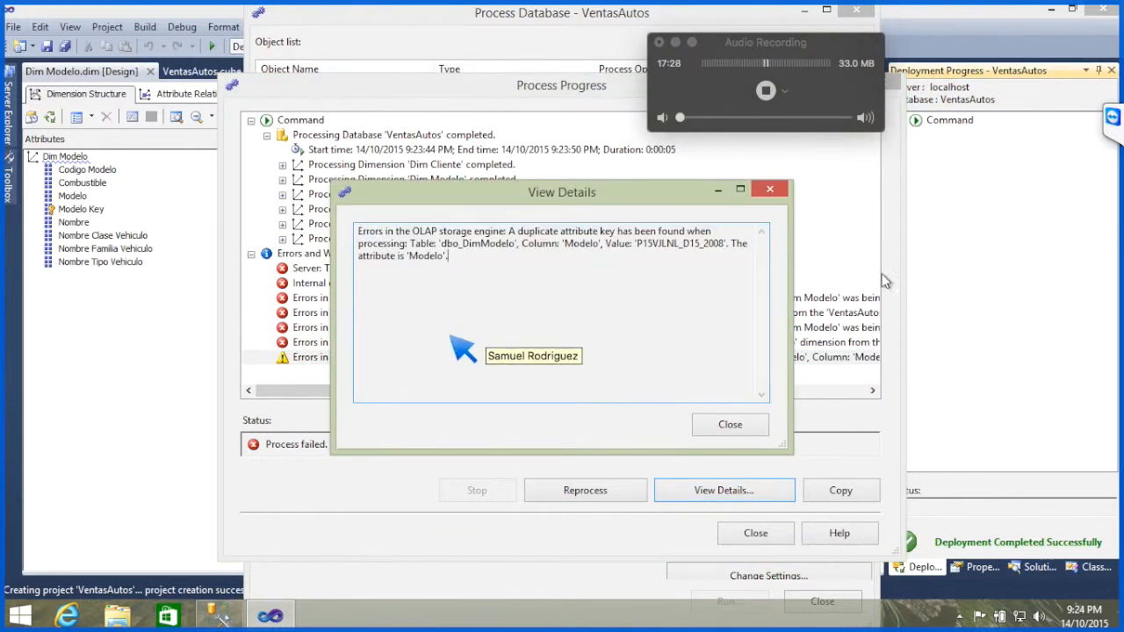
{"action": "left_click", "coordinate": [1112, 119]}
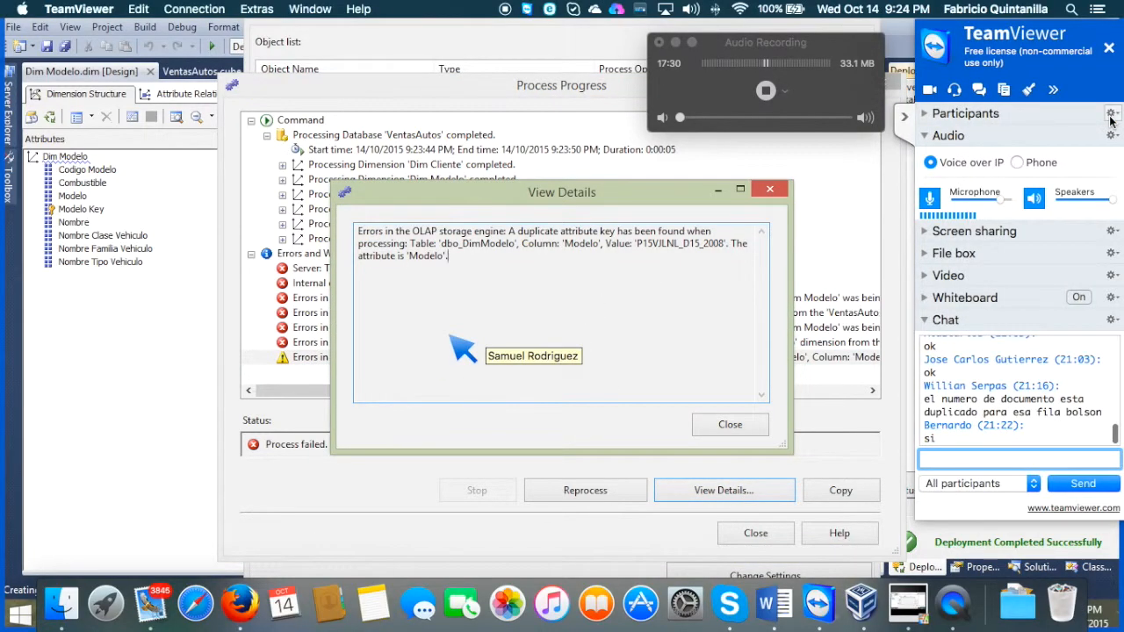
{"action": "left_click", "coordinate": [904, 120]}
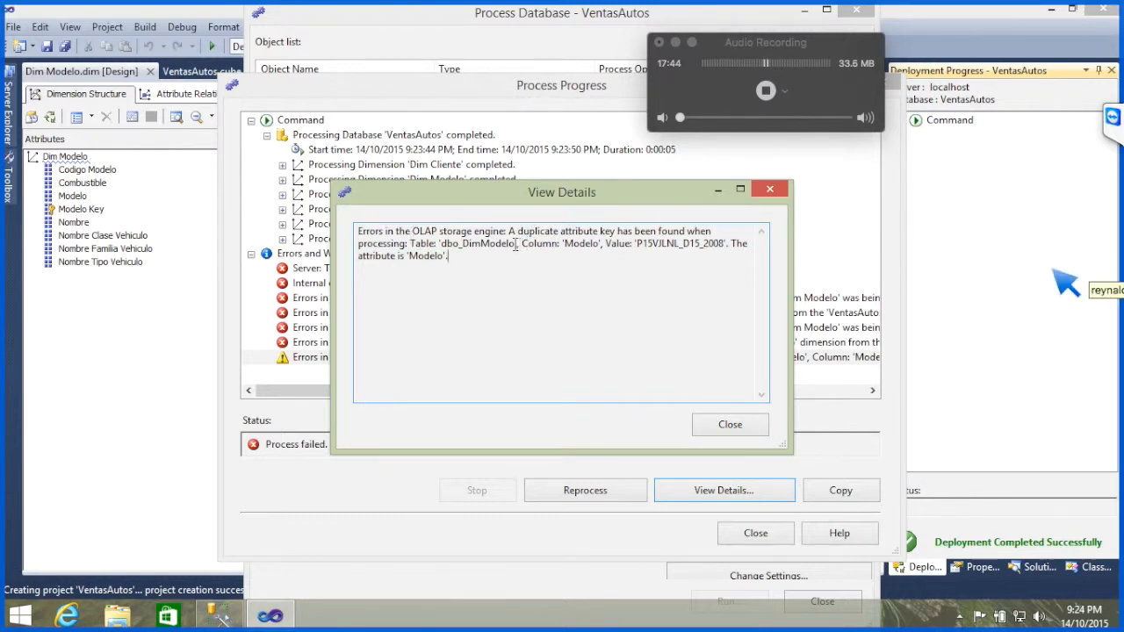
Step: Highlight the table and column names in the warning details, and copy the duplicate value P15VJLNL_D15_2008
{"action": "left_click_drag", "start_coordinate": [516, 245], "coordinate": [443, 249]}
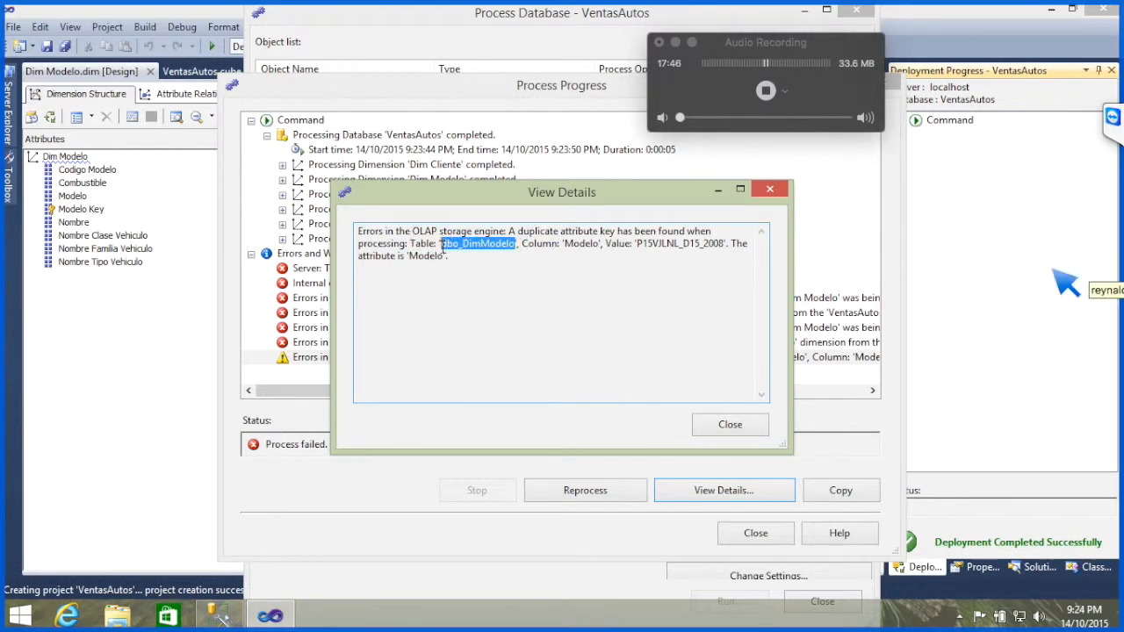
{"action": "double_click", "coordinate": [588, 246]}
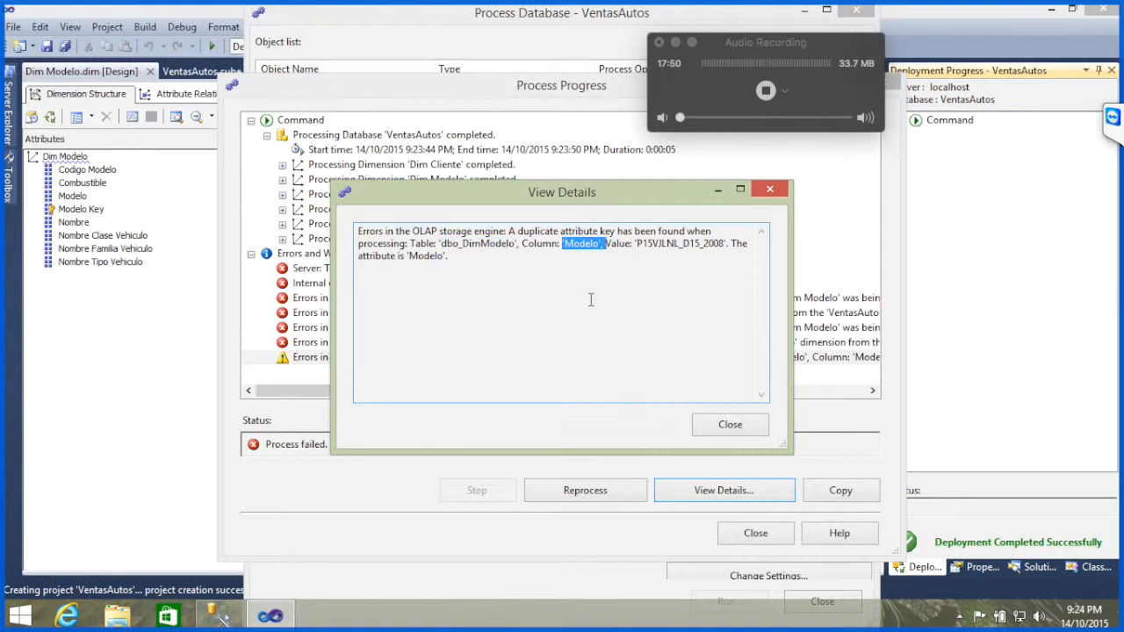
{"action": "left_click", "coordinate": [638, 245]}
{"action": "left_click_drag", "start_coordinate": [638, 245], "coordinate": [727, 242]}
{"action": "key", "text": "ctrl+c"}
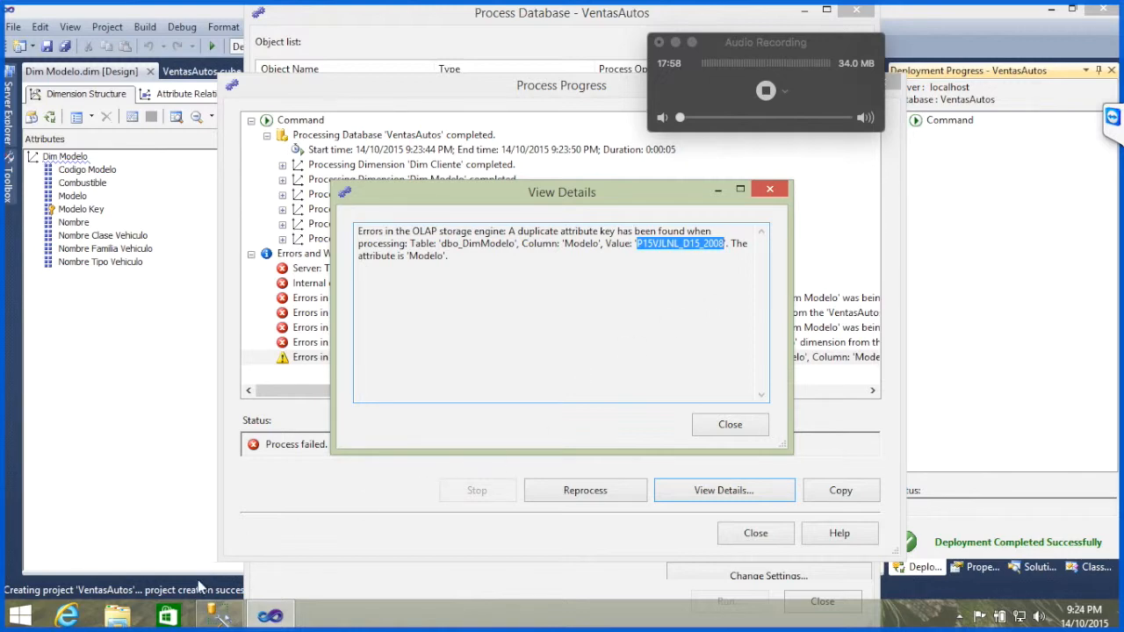
Step: Switch to SQL Server Management Studio and write the query "select * from DimModelo" below the DimTiempo query
{"action": "left_click", "coordinate": [216, 617]}
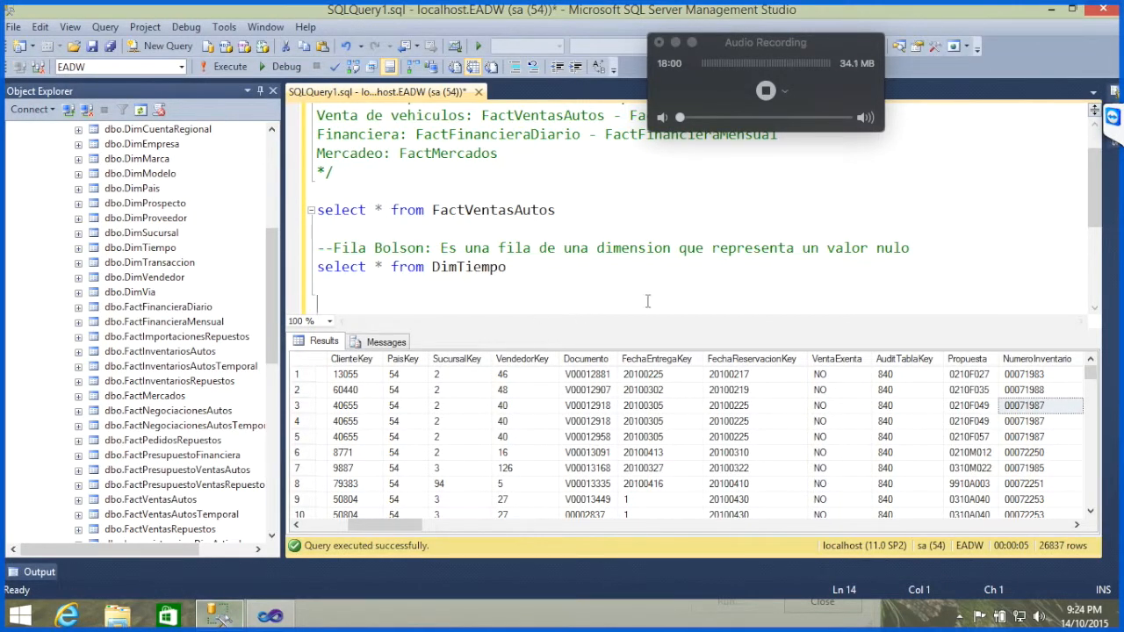
{"action": "type", "text": "selec"}
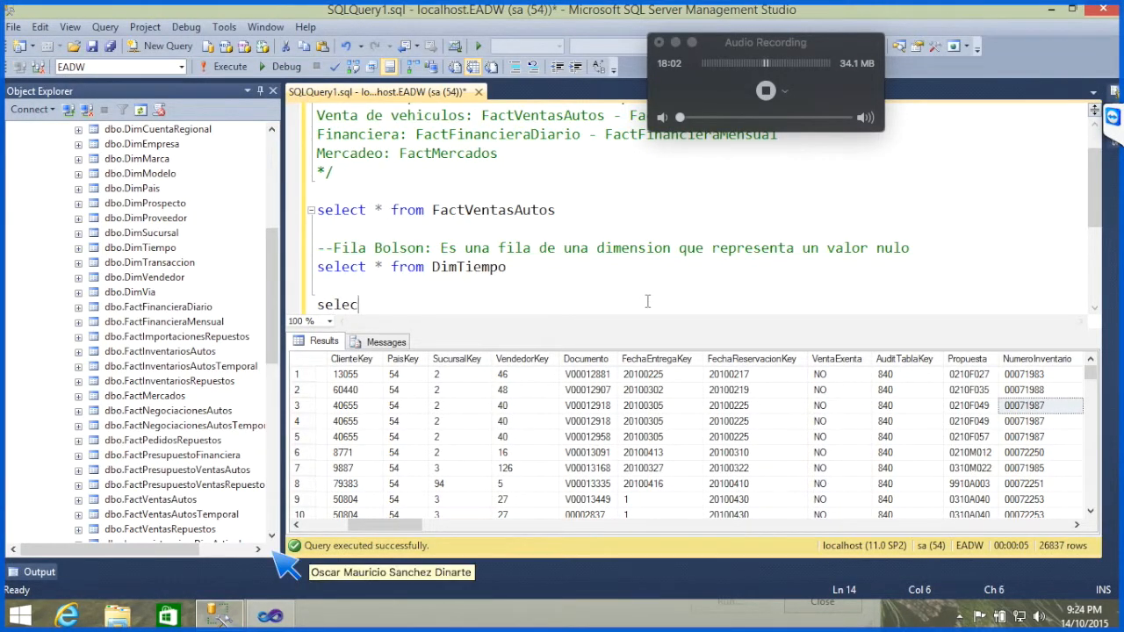
{"action": "type", "text": "t * from "}
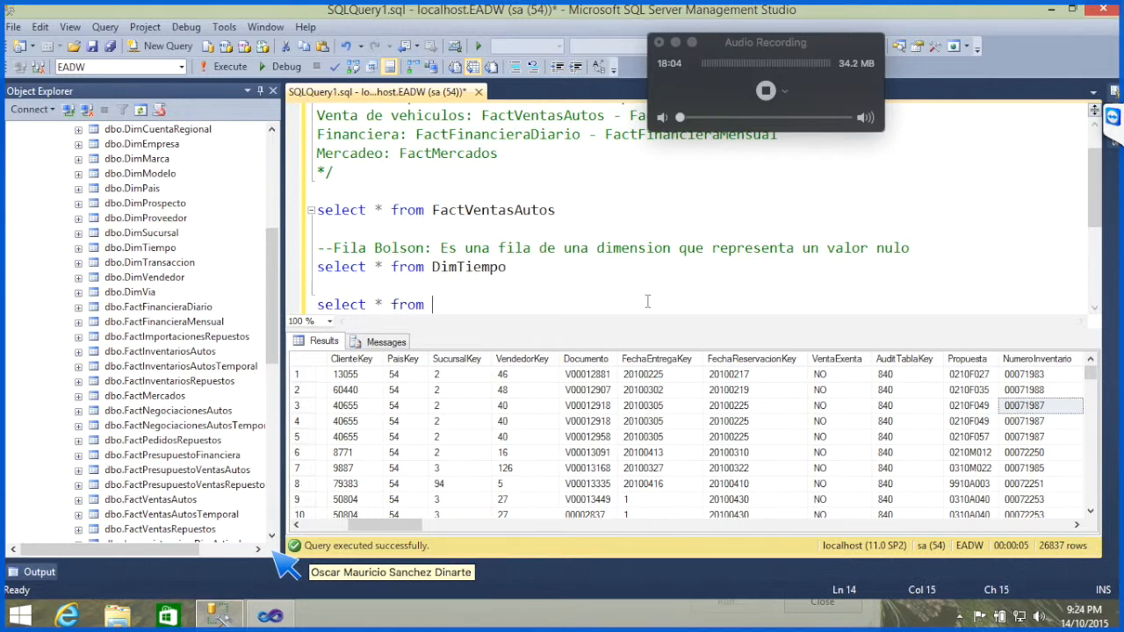
{"action": "type", "text": "DimModel"}
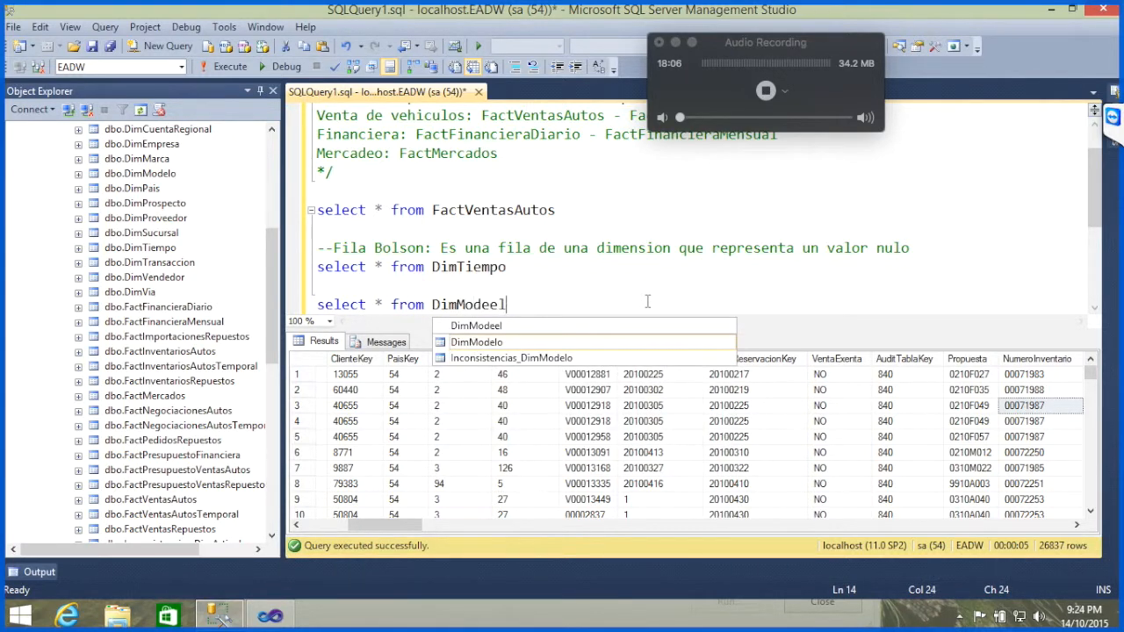
{"action": "key", "text": "BackSpace"}
{"action": "type", "text": "lo"}
{"action": "key", "text": "Return"}
{"action": "key", "text": "Return"}
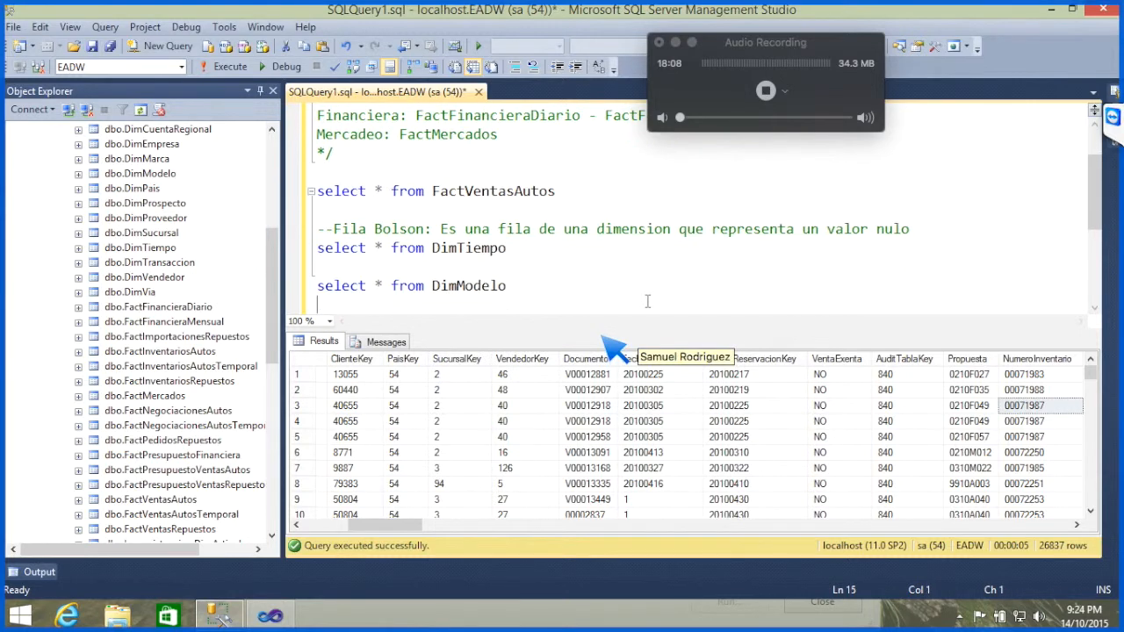
Step: Filter the DimModelo query with "where modelo='P15VJLNL_D15_2008'" and execute only those two lines
{"action": "type", "text": "where modelo"}
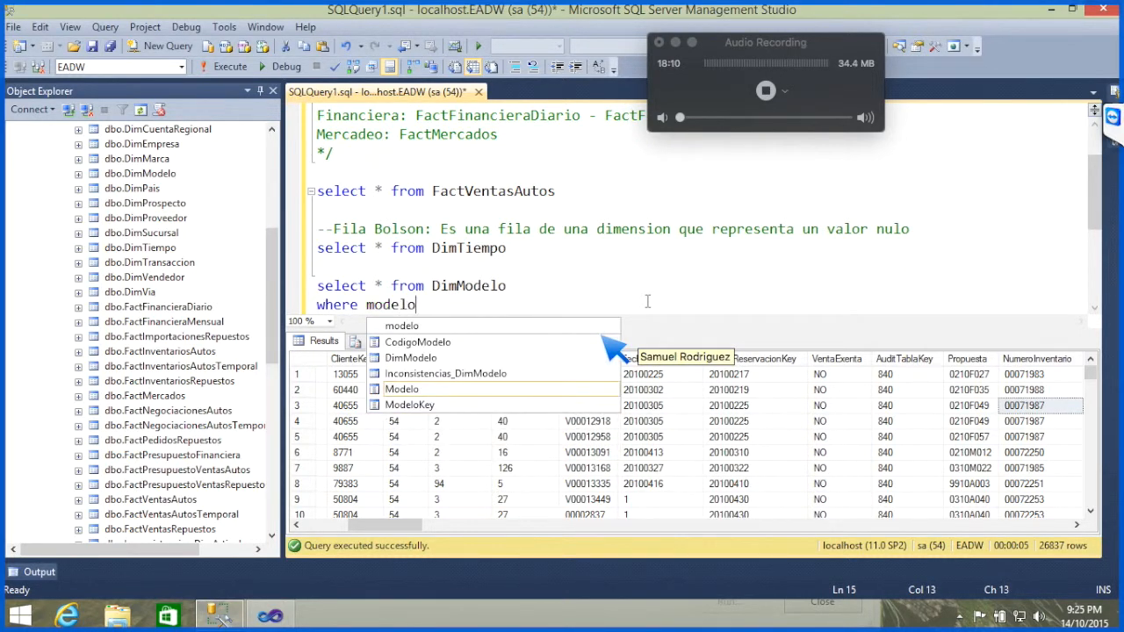
{"action": "key", "text": "Escape"}
{"action": "type", "text": "=''"}
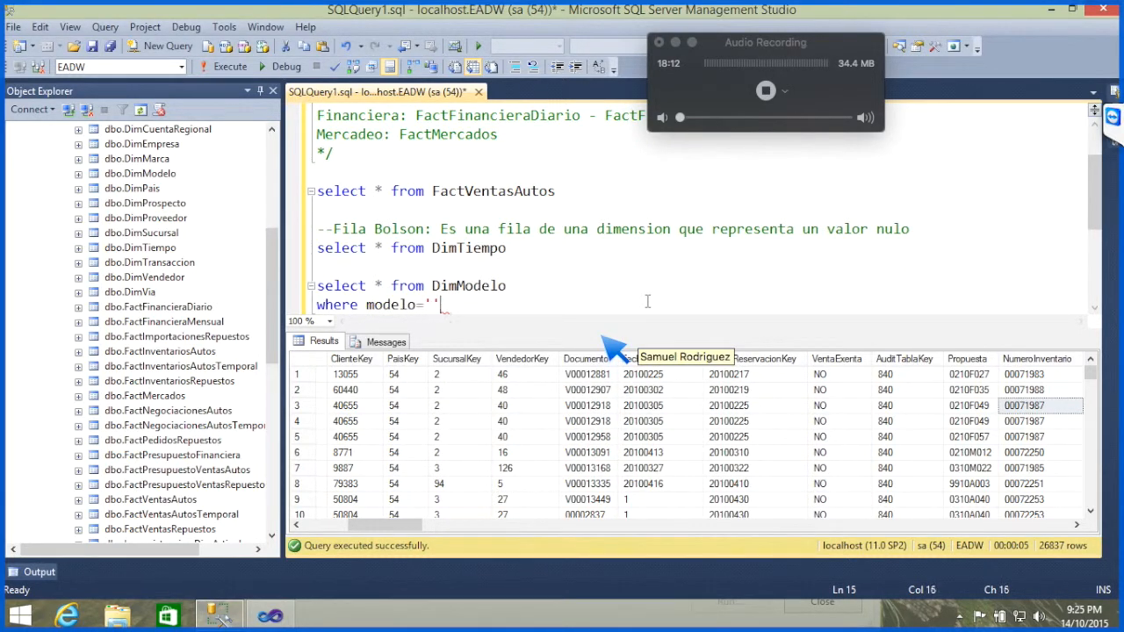
{"action": "key", "text": "ctrl+v"}
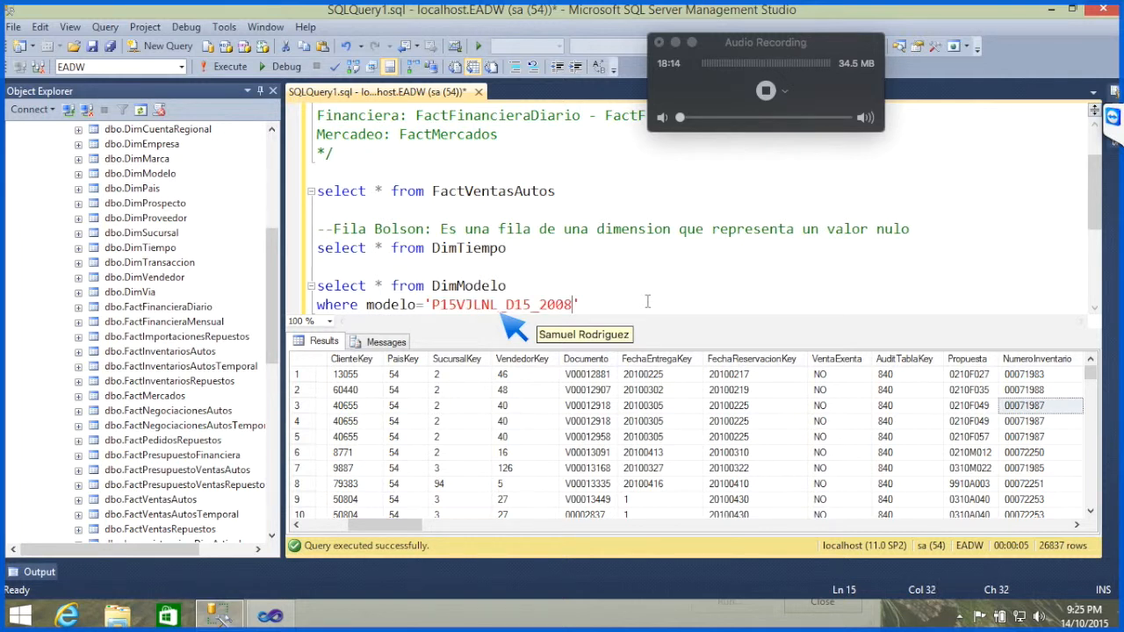
{"action": "key", "text": "shift+Home"}
{"action": "key", "text": "shift+Up"}
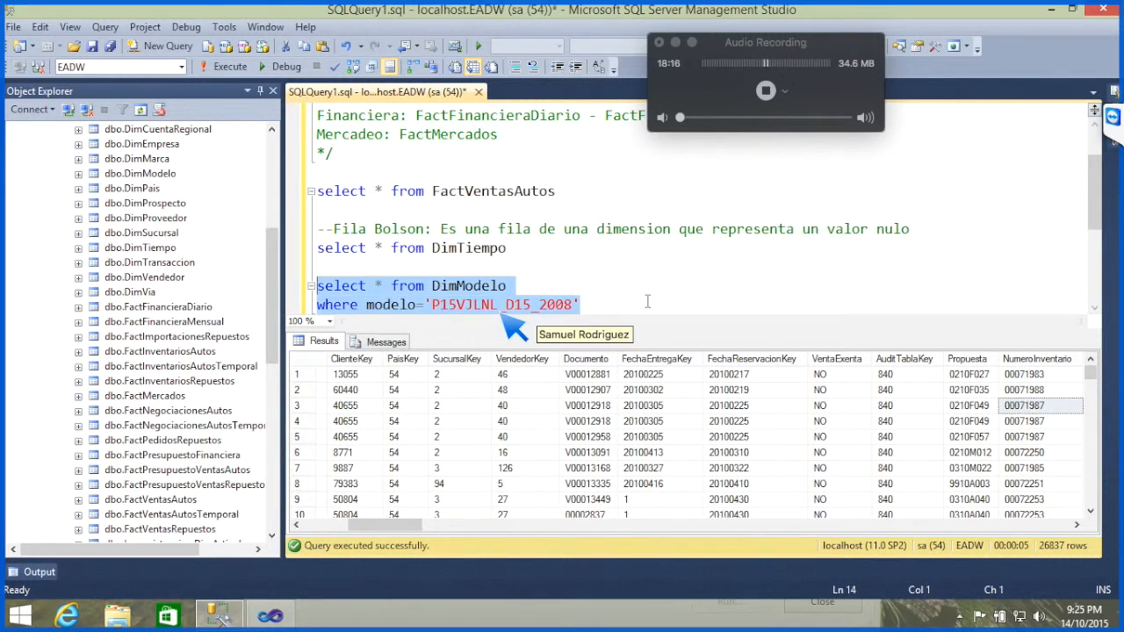
{"action": "left_click", "coordinate": [226, 67]}
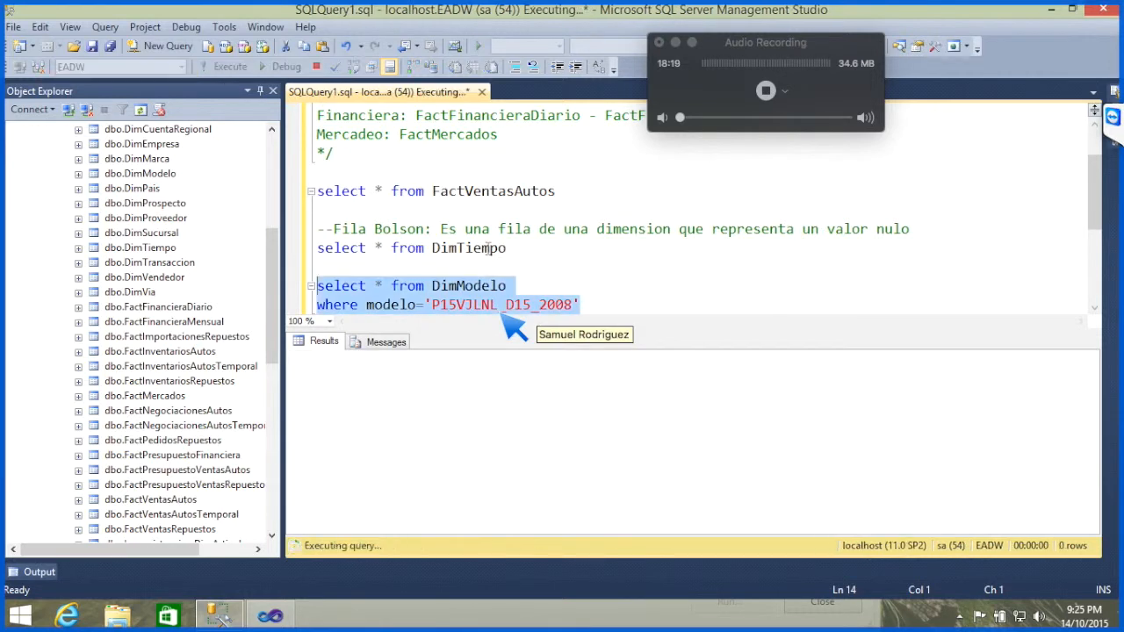
Step: Compare the CodigoModelo and MarcaKey values of the rows returned for the duplicated model
{"action": "left_click", "coordinate": [588, 454]}
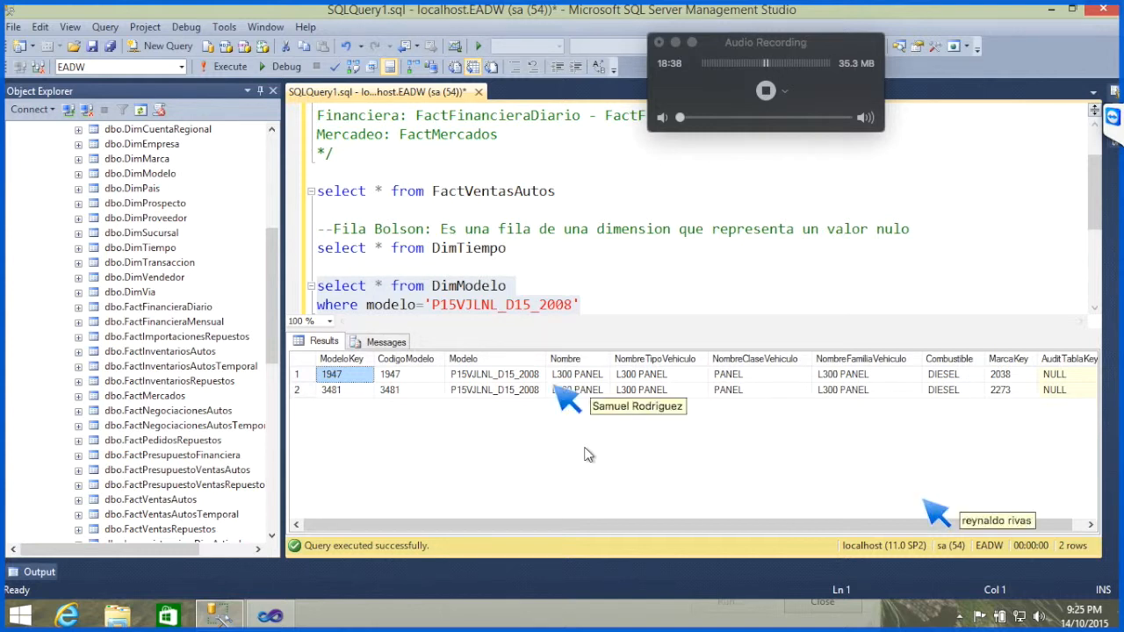
{"action": "left_click", "coordinate": [400, 378]}
{"action": "left_click", "coordinate": [404, 397]}
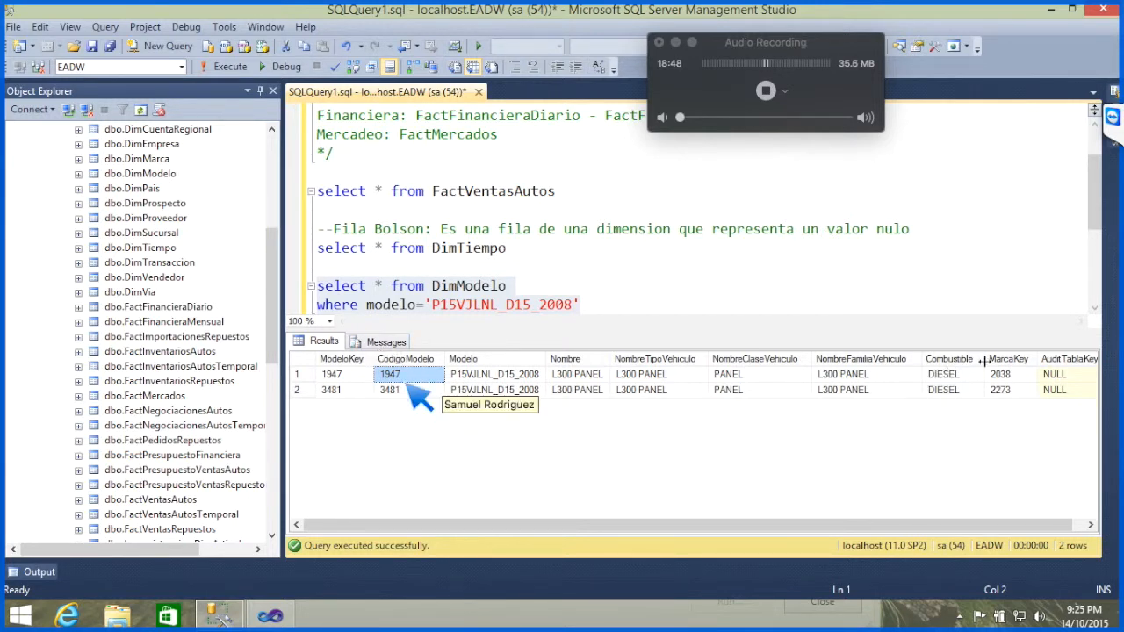
{"action": "left_click", "coordinate": [1019, 377]}
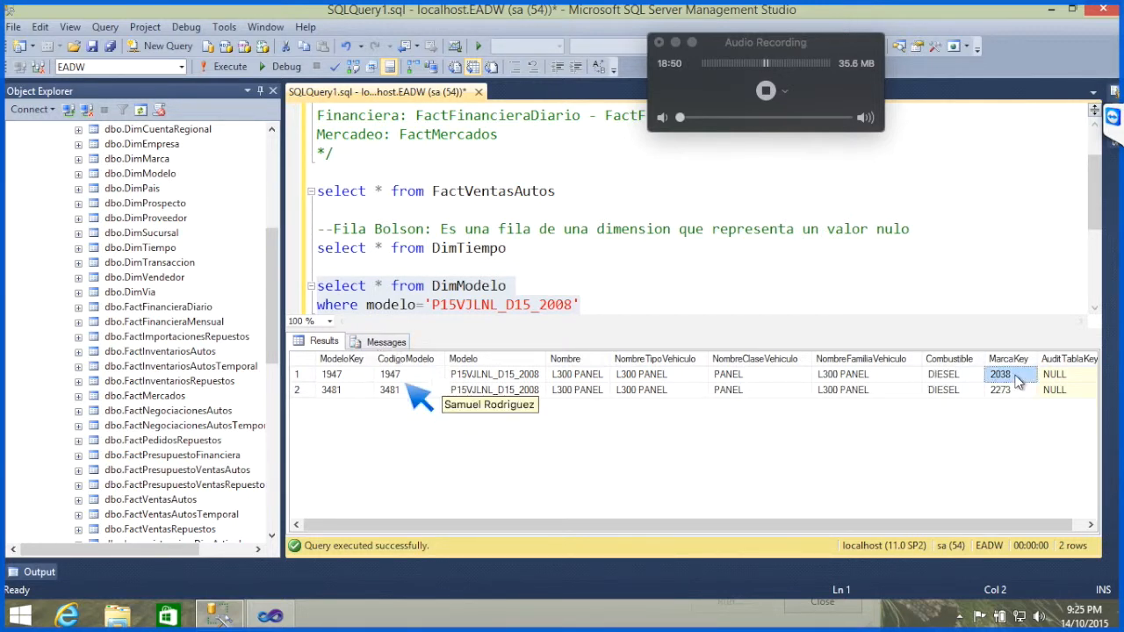
{"action": "left_click", "coordinate": [1014, 392]}
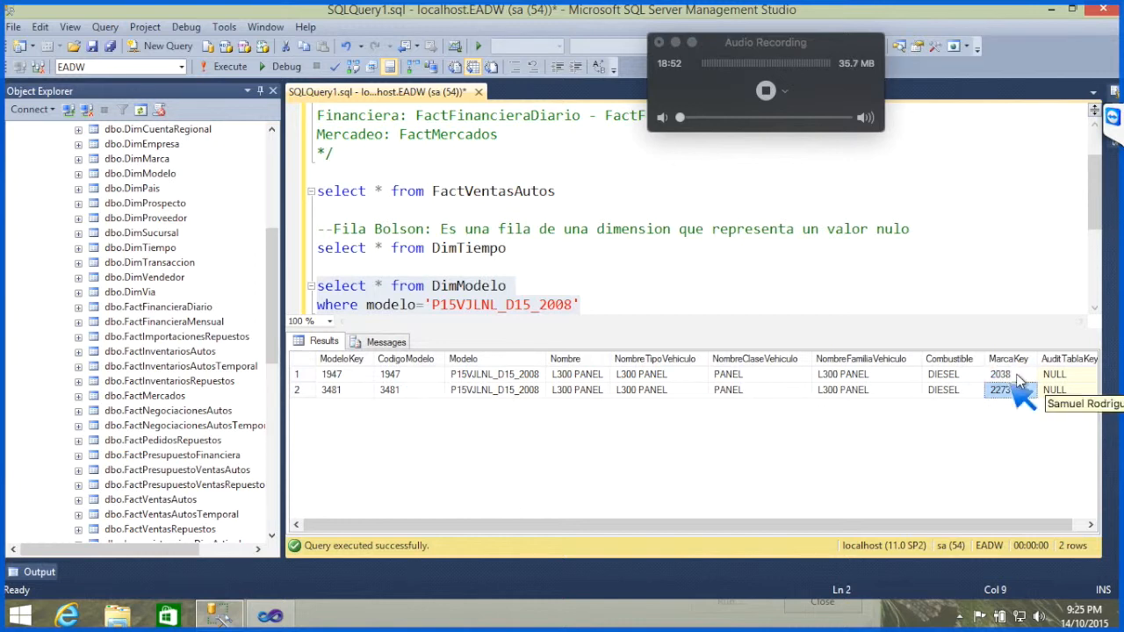
{"action": "left_click", "coordinate": [1016, 375]}
{"action": "left_click", "coordinate": [1007, 396]}
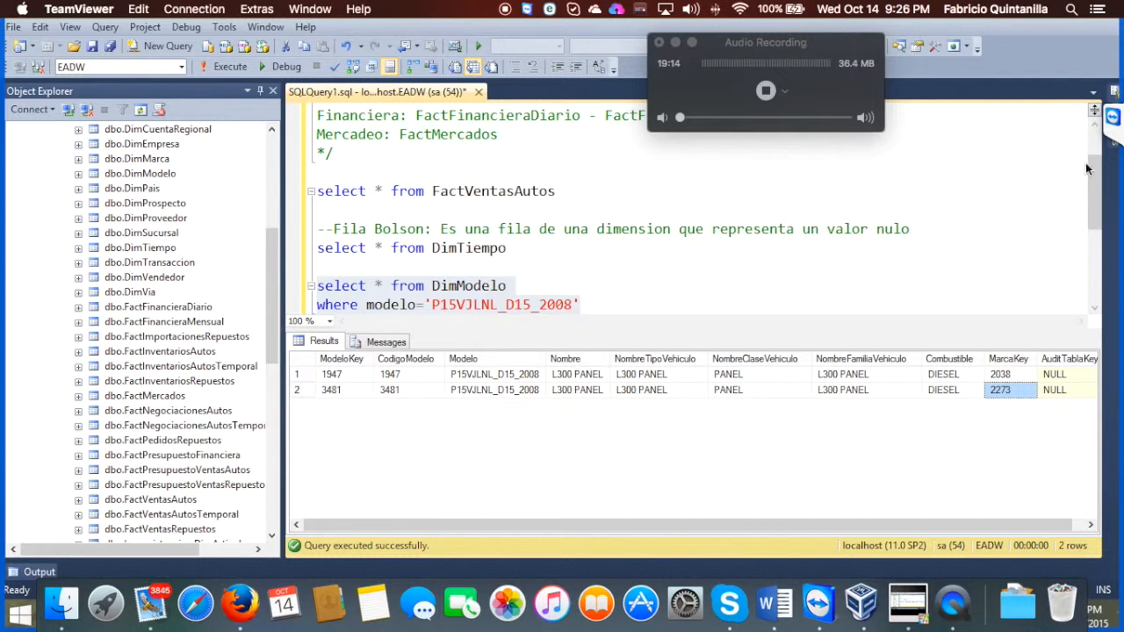
Step: Check the TeamViewer chat for participants' replies and return to the query results
{"action": "left_click", "coordinate": [1117, 121]}
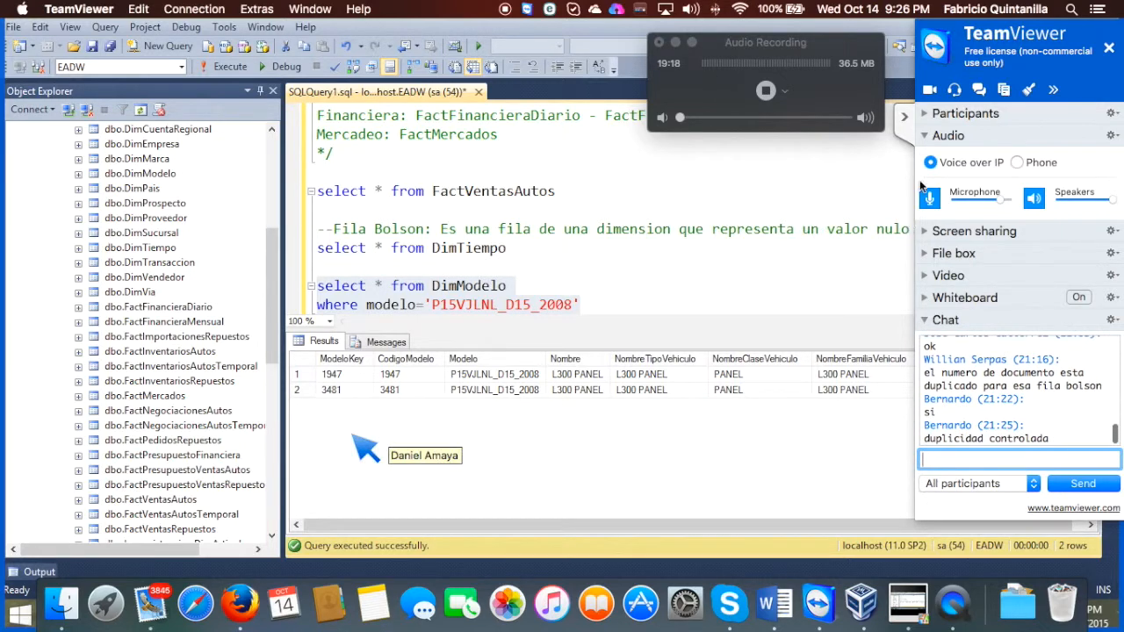
{"action": "left_click", "coordinate": [905, 128]}
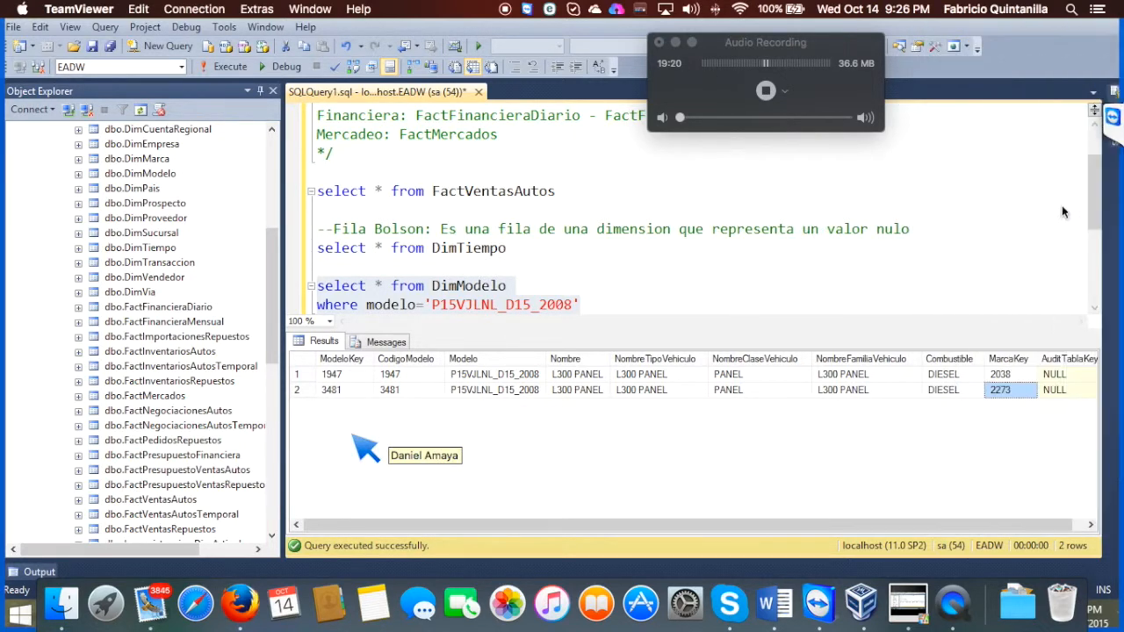
{"action": "left_click", "coordinate": [1115, 121]}
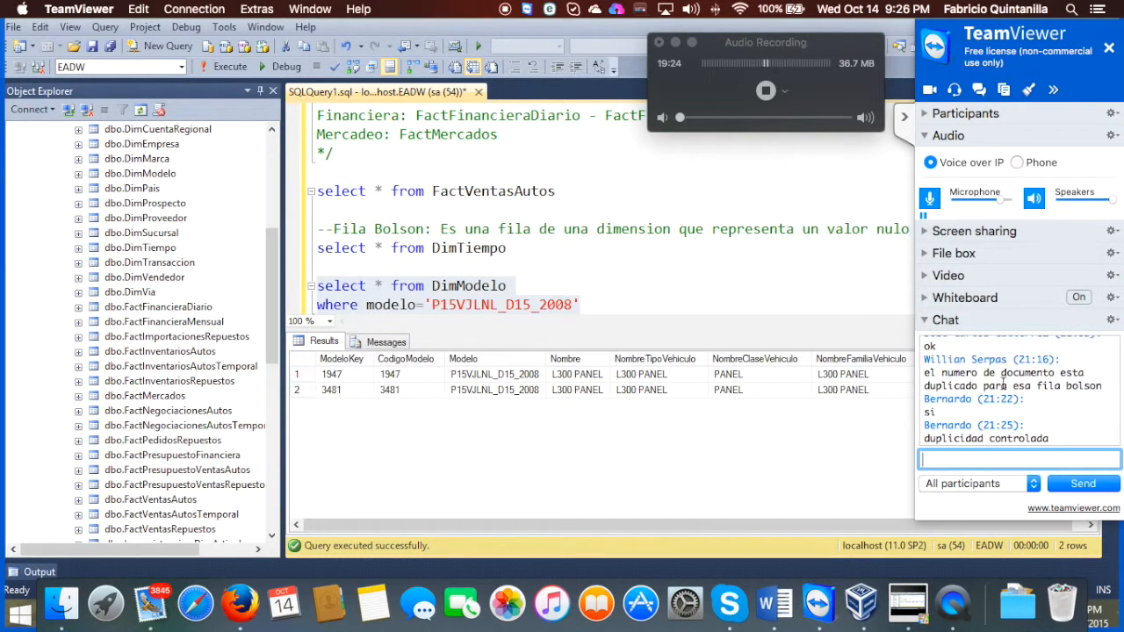
{"action": "left_click", "coordinate": [904, 115]}
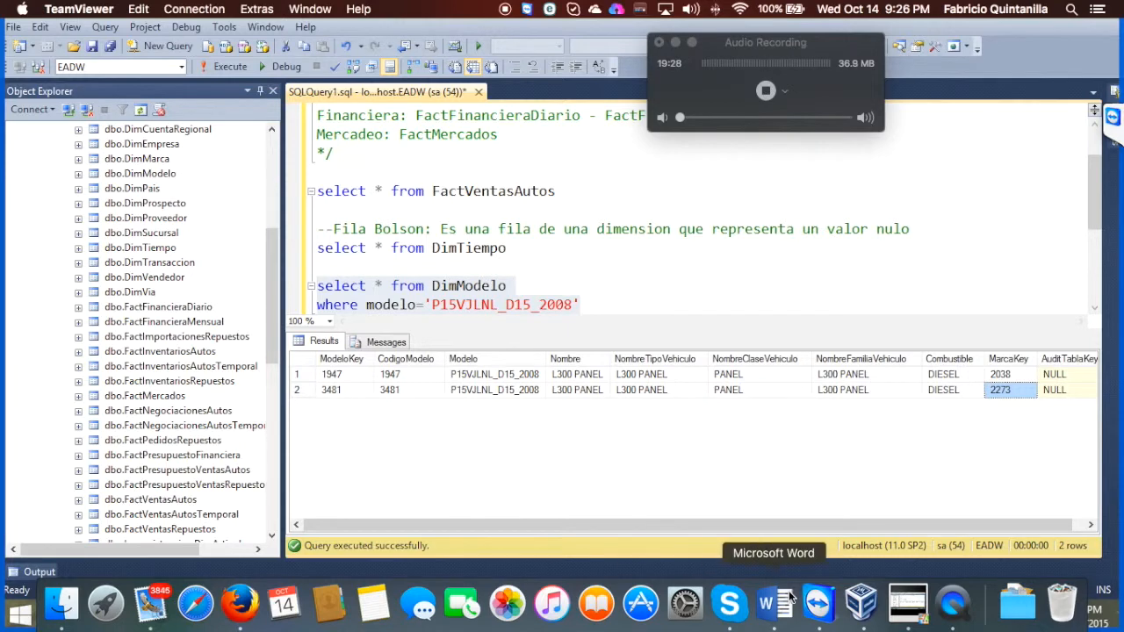
{"action": "left_click", "coordinate": [762, 374]}
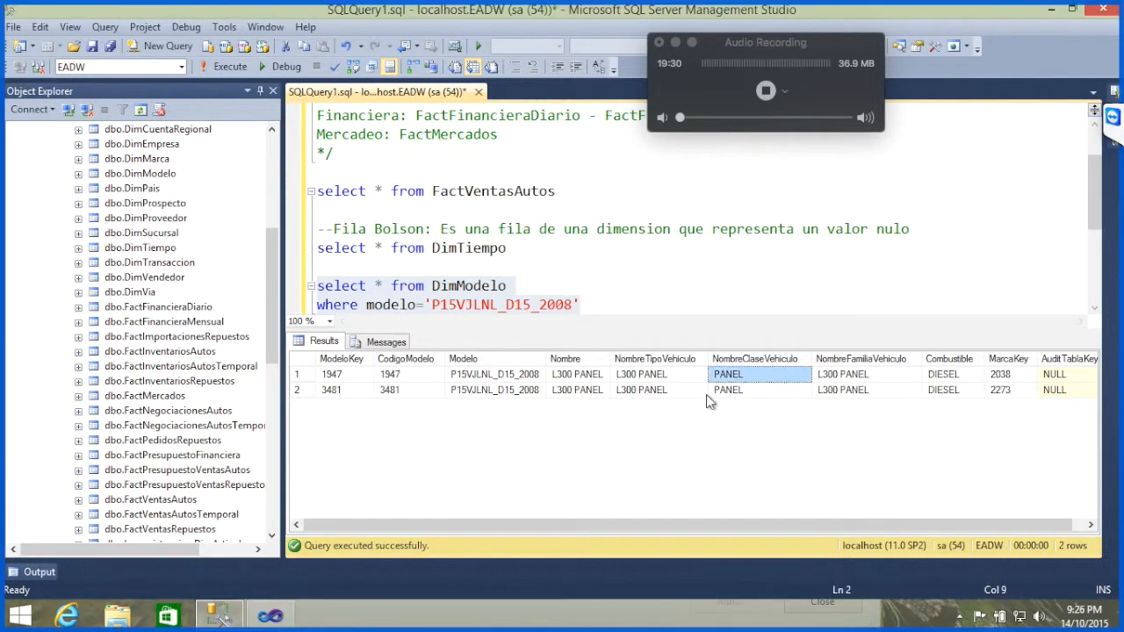
Step: Return to Visual Studio, review the table and column named in the duplicate key error, and close the error details and processing windows
{"action": "left_click", "coordinate": [270, 616]}
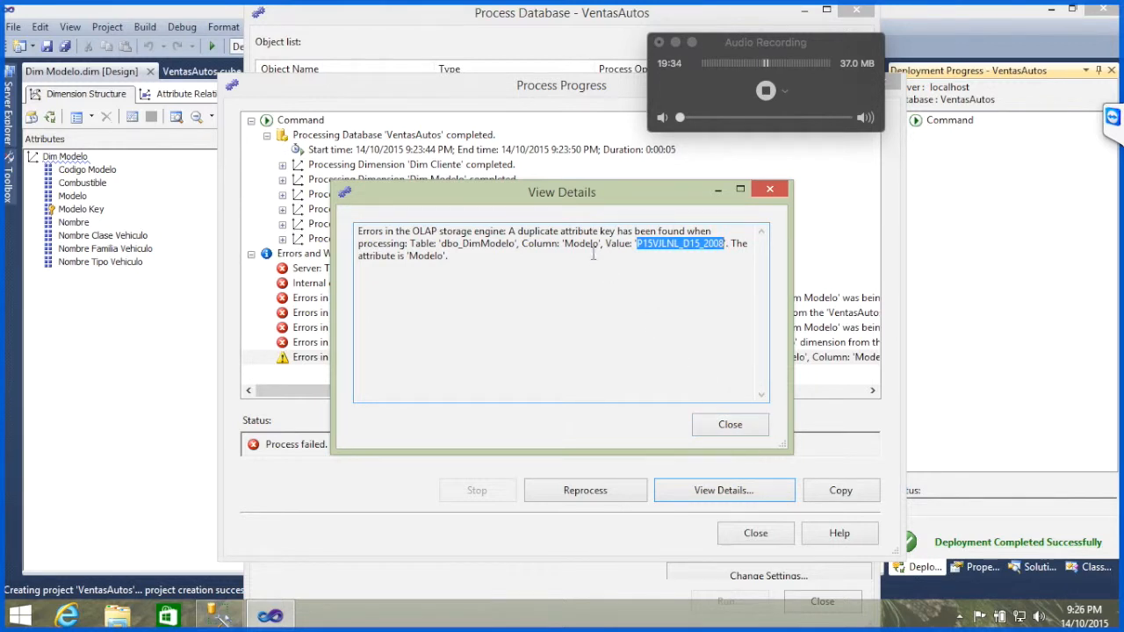
{"action": "double_click", "coordinate": [488, 243]}
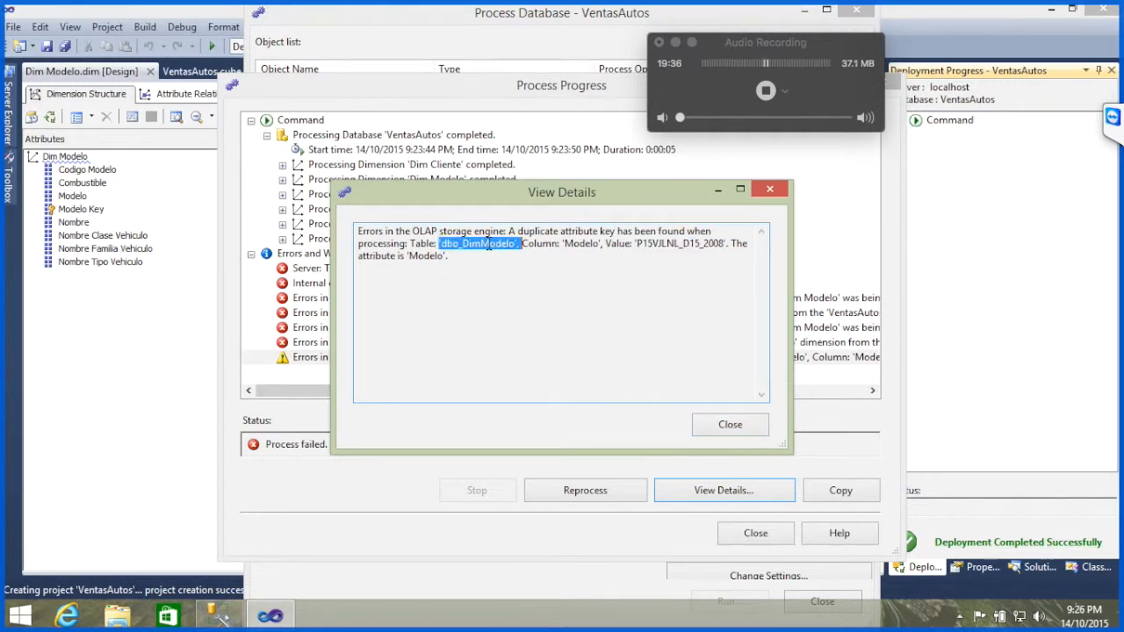
{"action": "double_click", "coordinate": [583, 244]}
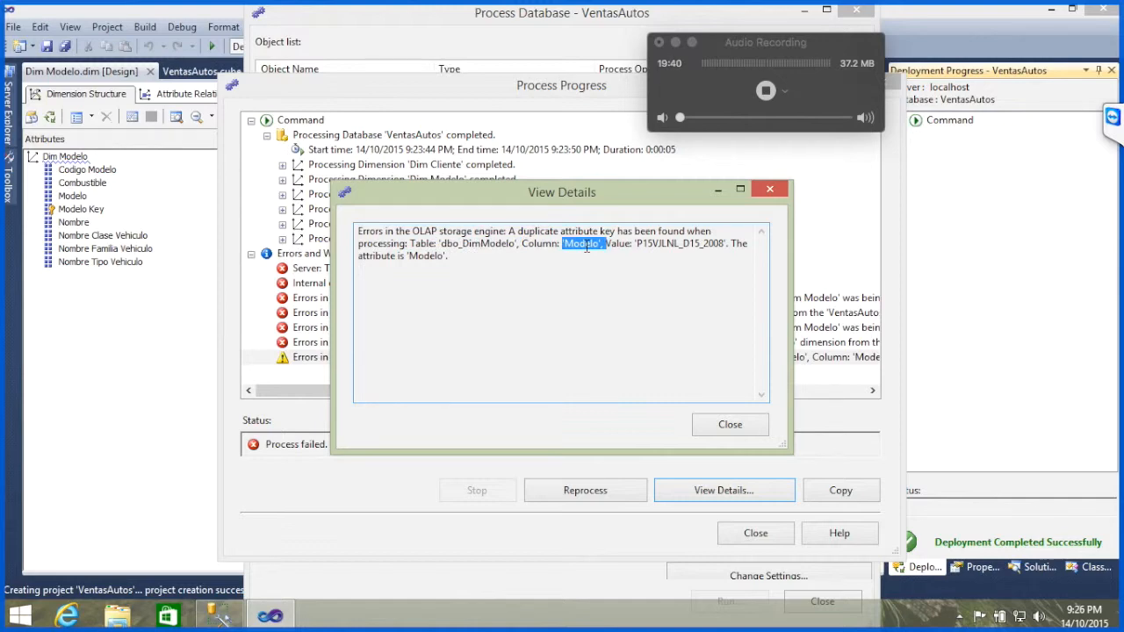
{"action": "left_click", "coordinate": [733, 425]}
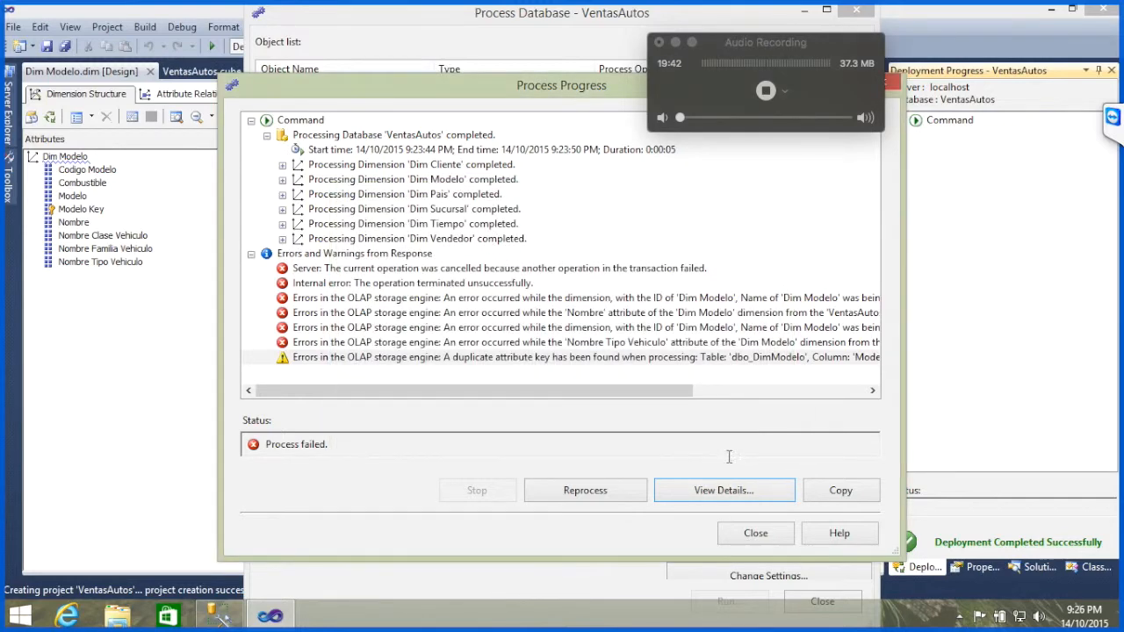
{"action": "left_click", "coordinate": [774, 534]}
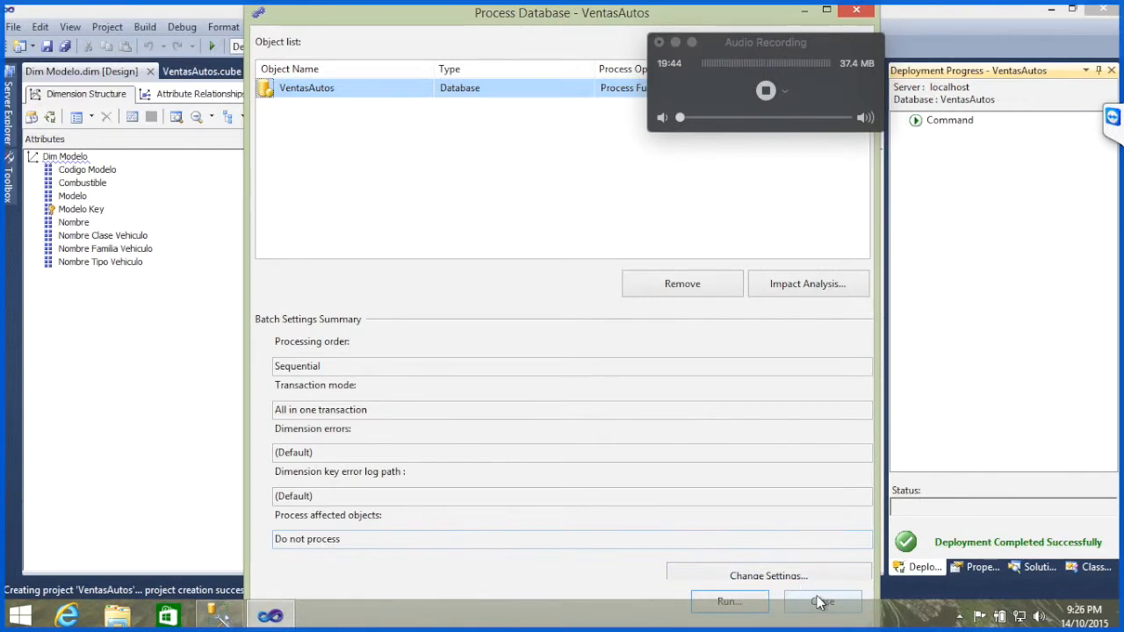
{"action": "left_click", "coordinate": [817, 603]}
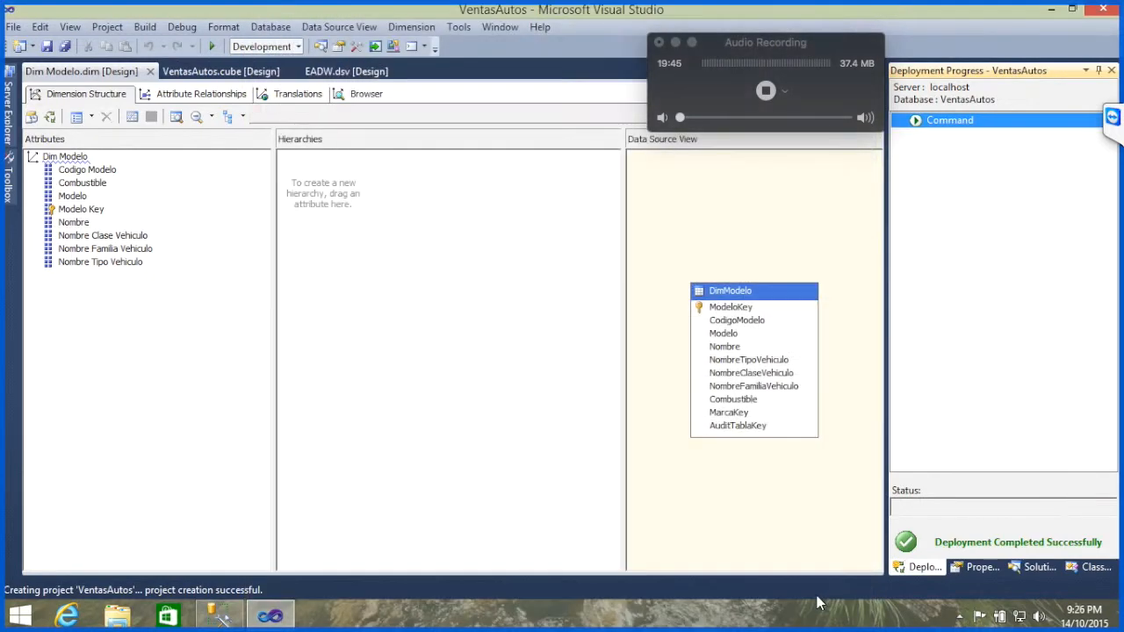
Step: Open the properties of the Modelo attribute in Dim Modelo and select its KeyColumns property
{"action": "left_click", "coordinate": [74, 198]}
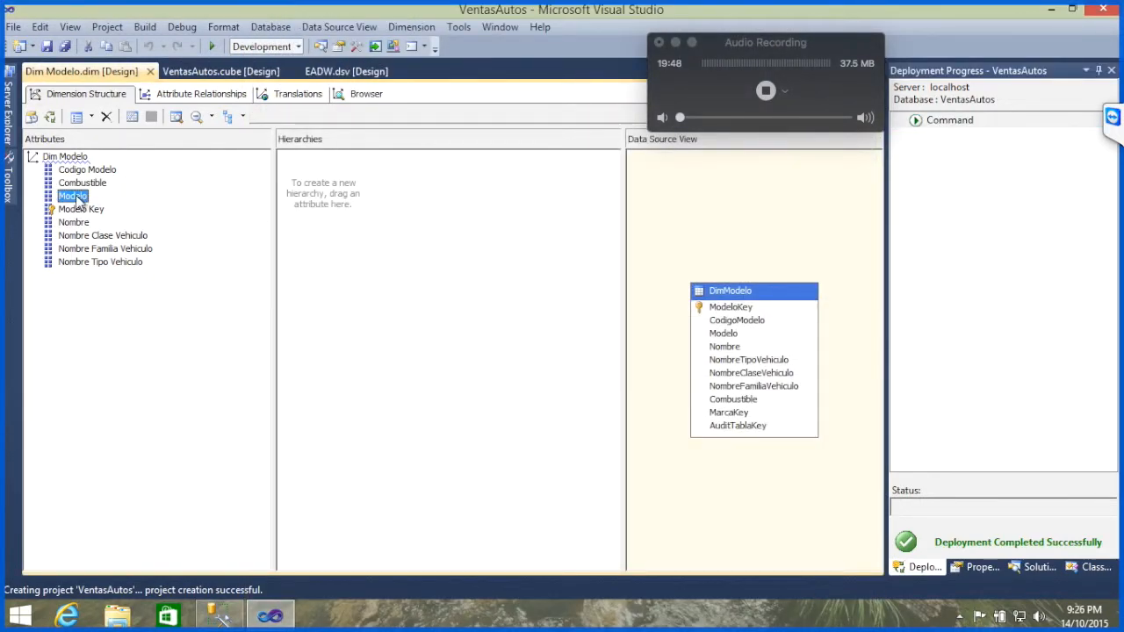
{"action": "key", "text": "super+Tab"}
{"action": "right_click", "coordinate": [75, 199]}
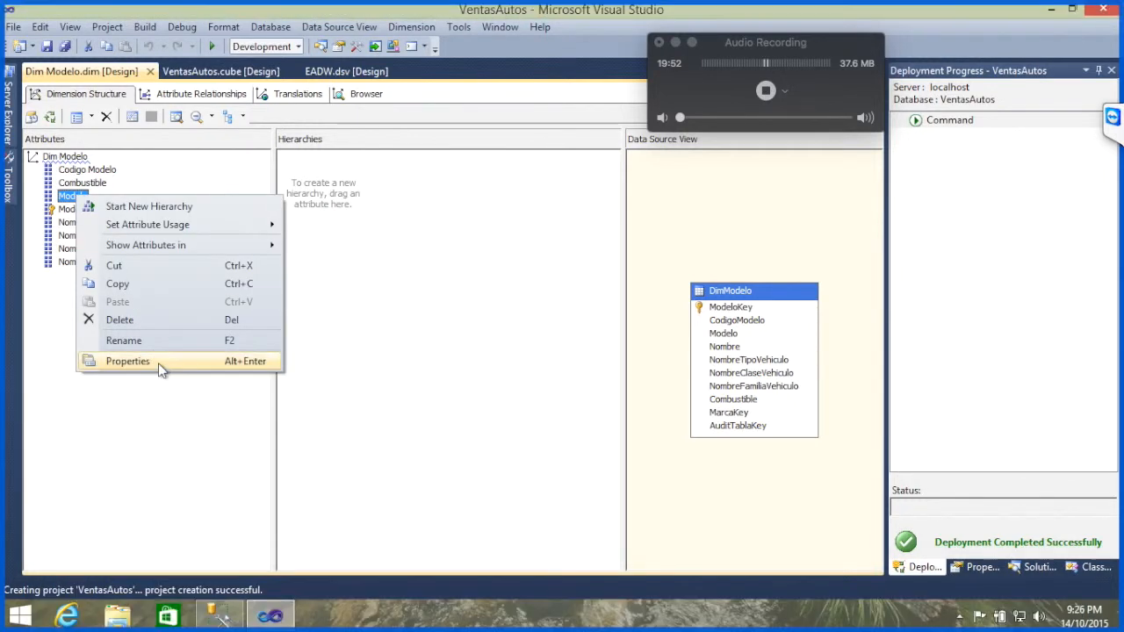
{"action": "left_click", "coordinate": [150, 360]}
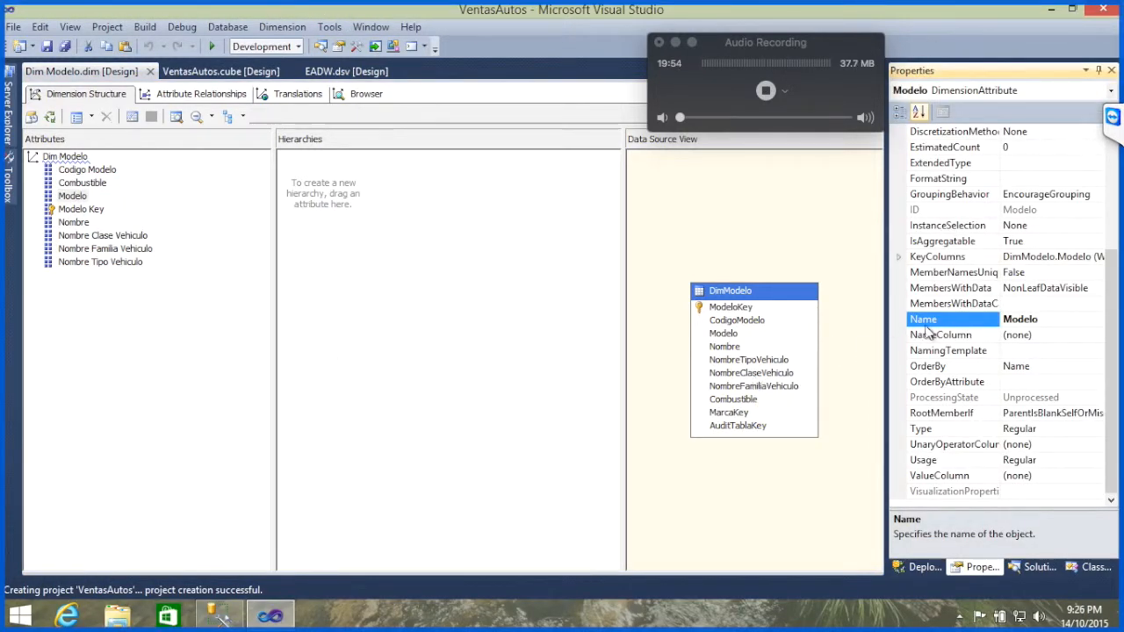
{"action": "left_click", "coordinate": [966, 258]}
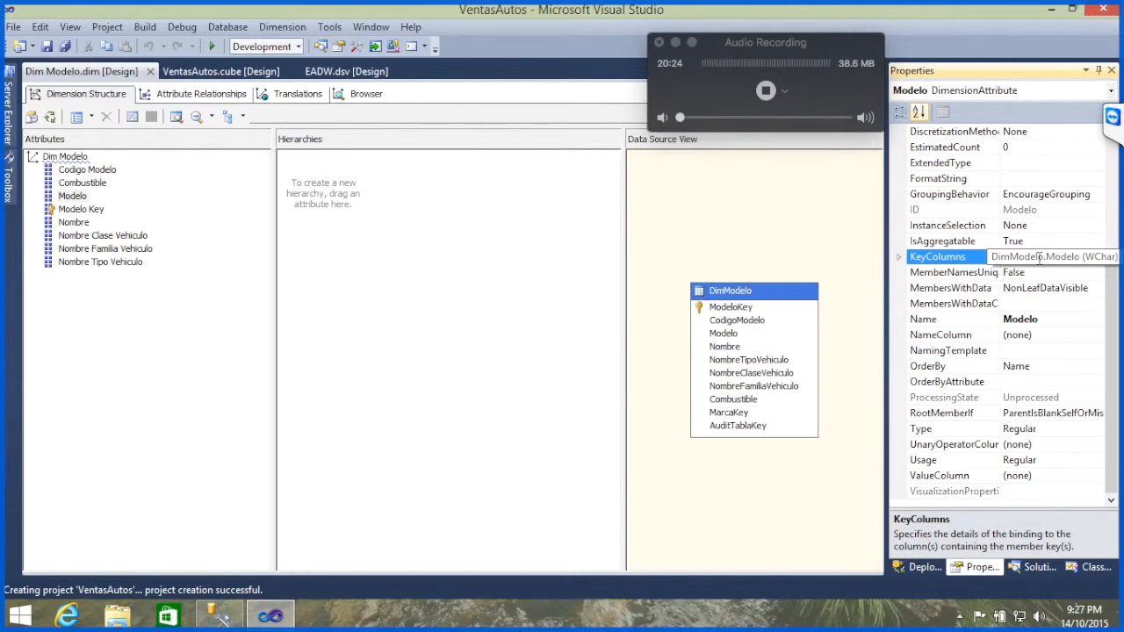
Step: Read the latest participant messages in the TeamViewer chat and return to the attribute properties
{"action": "left_click", "coordinate": [1112, 117]}
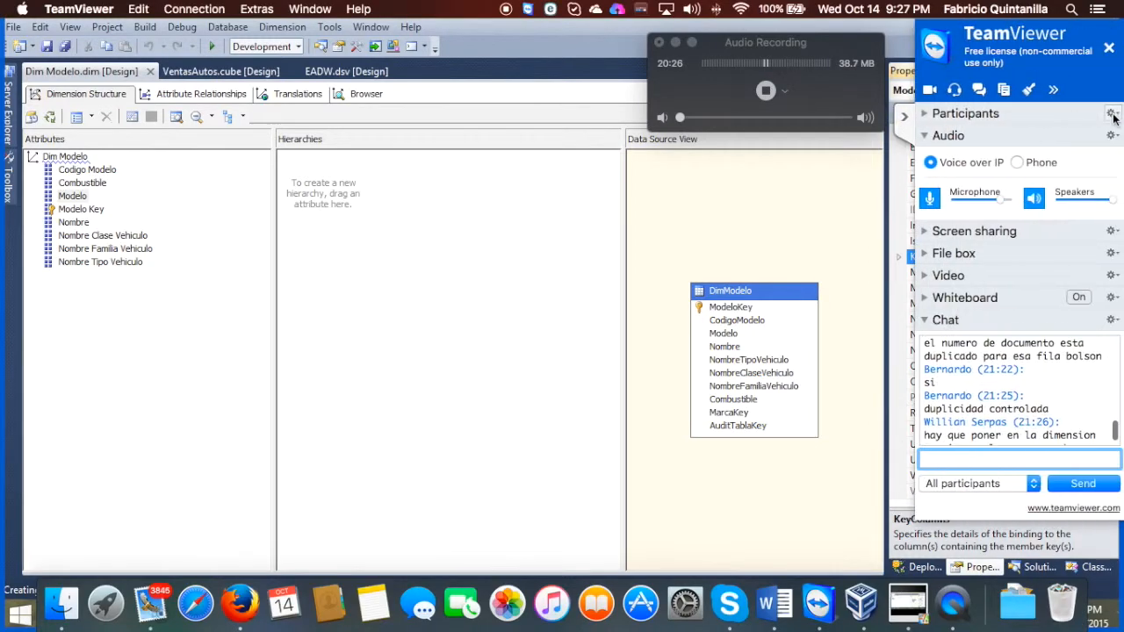
{"action": "scroll", "coordinate": [1008, 378], "scroll_direction": "down", "scroll_amount": 3}
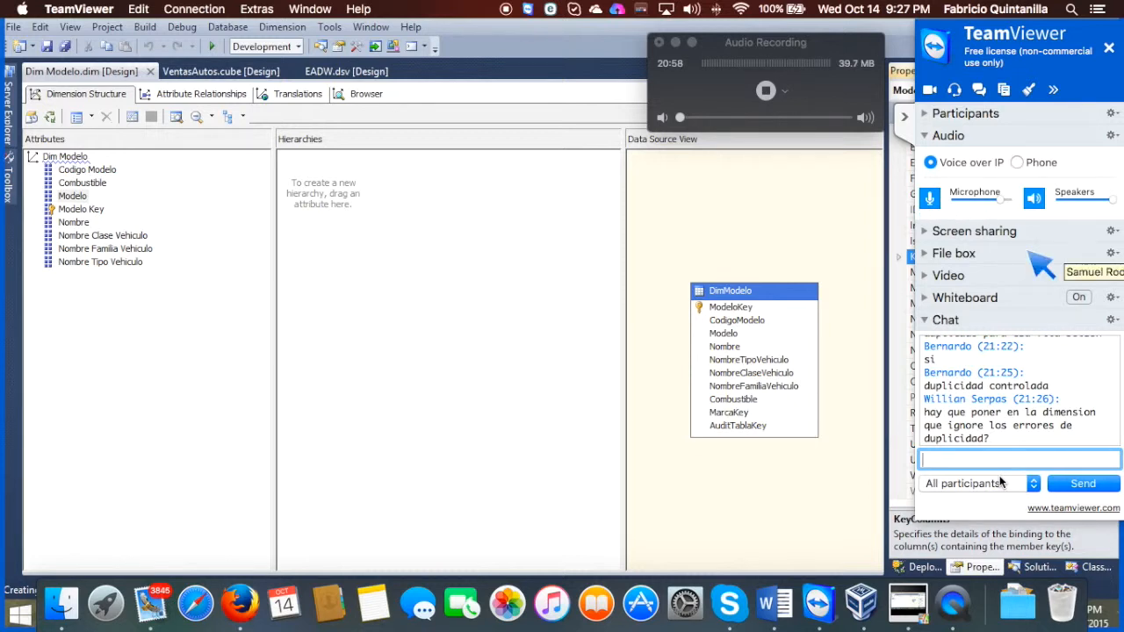
{"action": "left_click", "coordinate": [906, 120]}
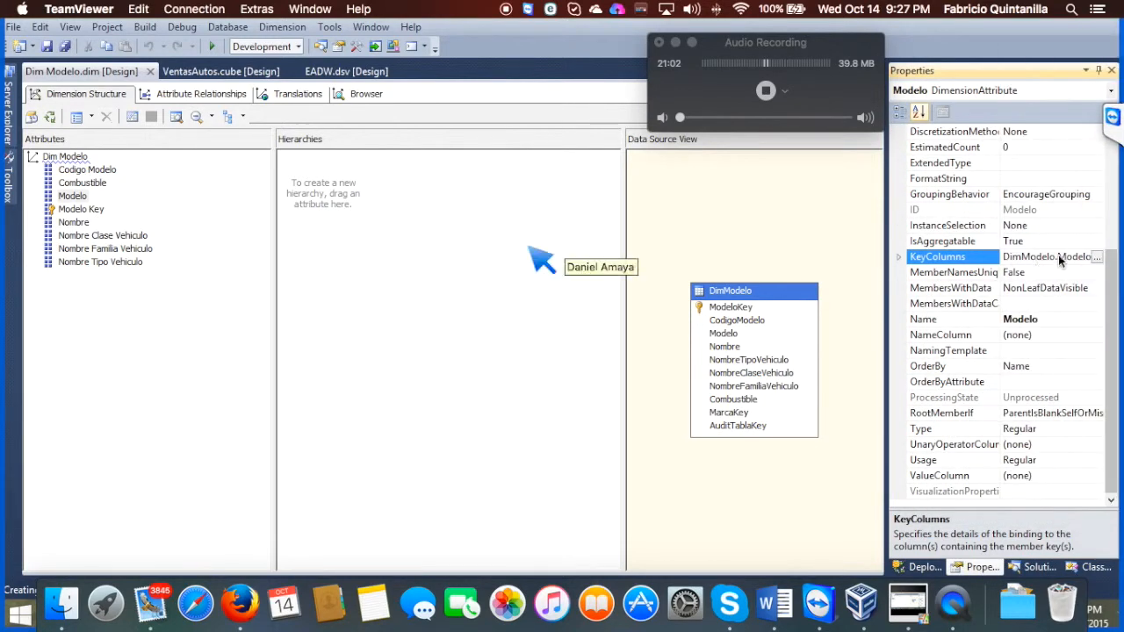
Step: Open the Key Columns editor for the Modelo attribute and select the Modelo column
{"action": "left_click", "coordinate": [1098, 256]}
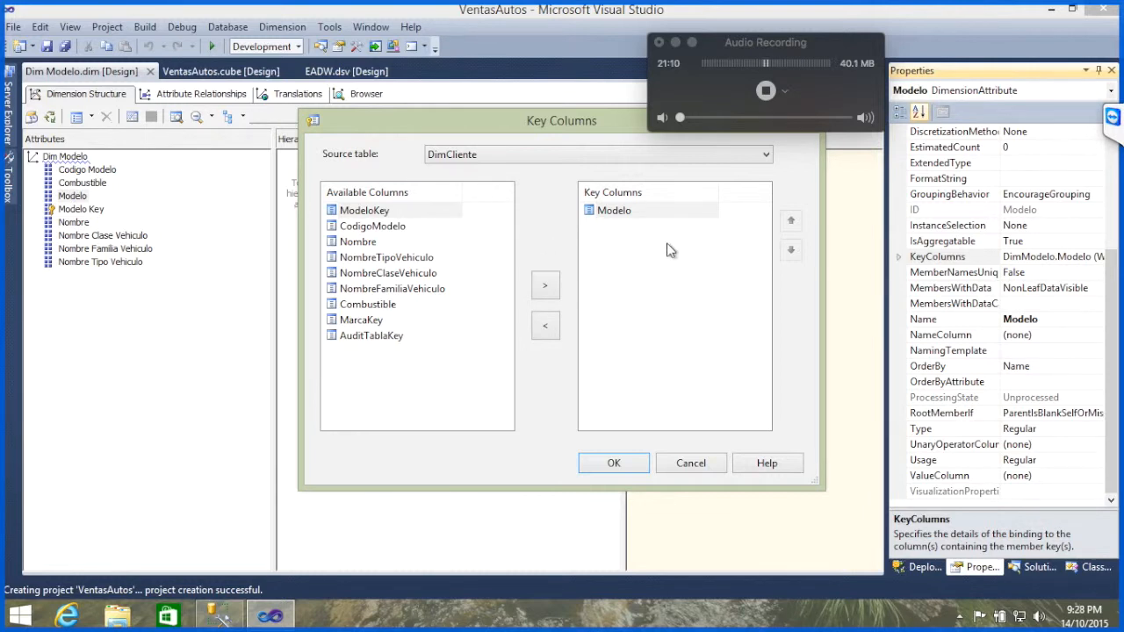
{"action": "left_click", "coordinate": [628, 212]}
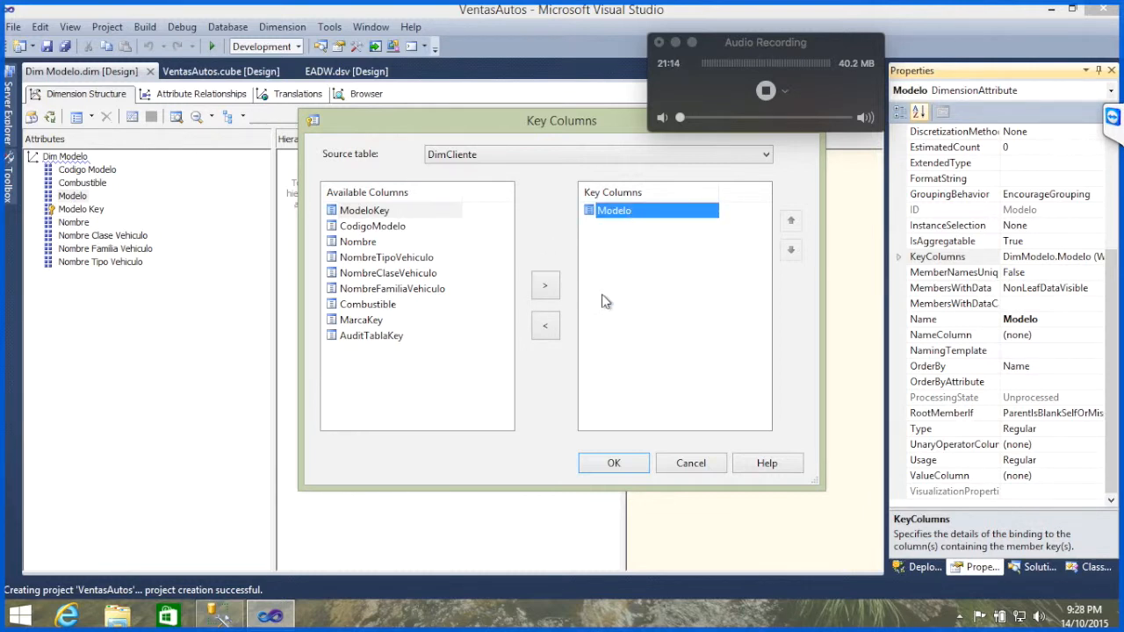
Step: Switch to SQL Server Management Studio and examine how CodigoModelo and Modelo combine in the duplicated model's rows
{"action": "left_click", "coordinate": [222, 621]}
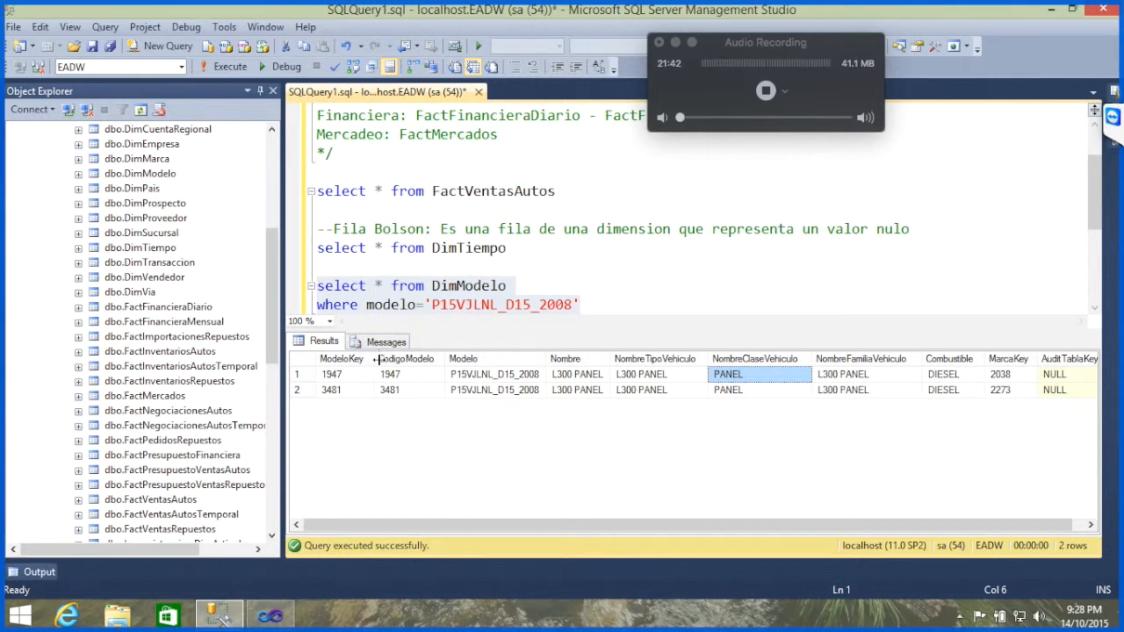
{"action": "left_click", "coordinate": [420, 377]}
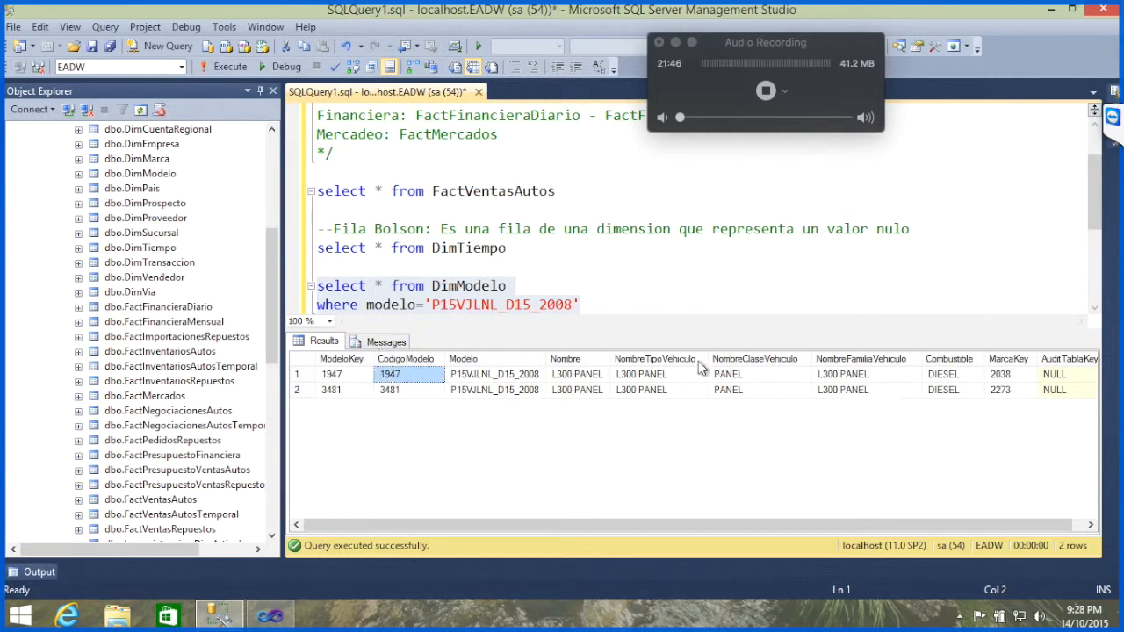
{"action": "left_click", "coordinate": [497, 377]}
{"action": "left_click", "coordinate": [429, 379]}
{"action": "left_click", "coordinate": [457, 377]}
{"action": "left_click", "coordinate": [428, 376]}
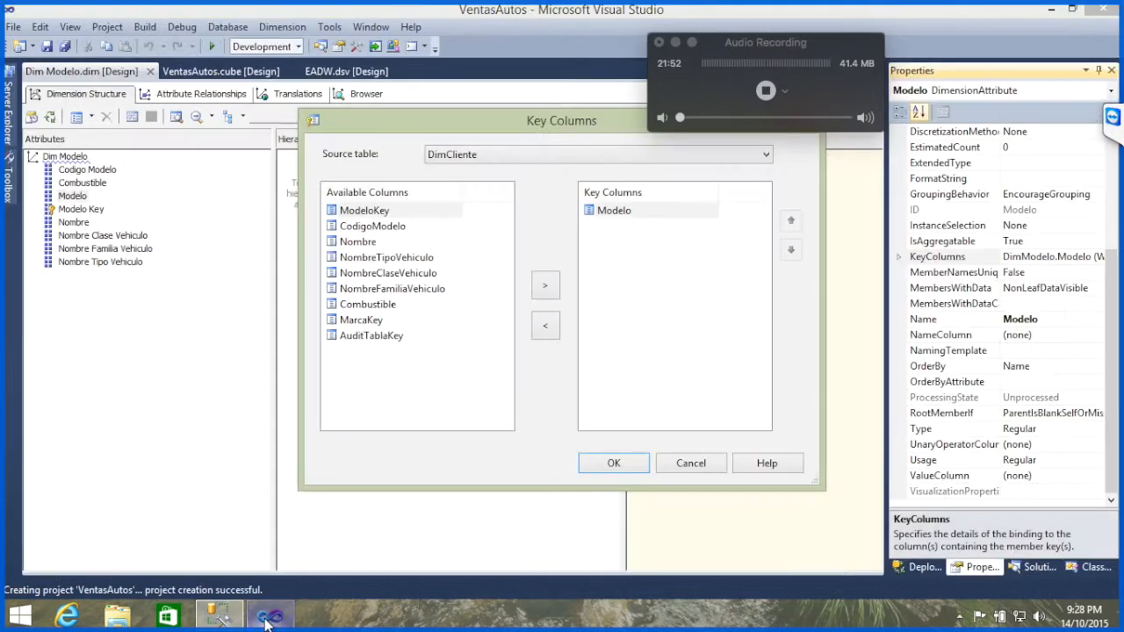
Step: Return to Visual Studio and add CodigoModelo to the Modelo attribute's key columns after Modelo
{"action": "left_click", "coordinate": [263, 615]}
{"action": "left_click", "coordinate": [390, 229]}
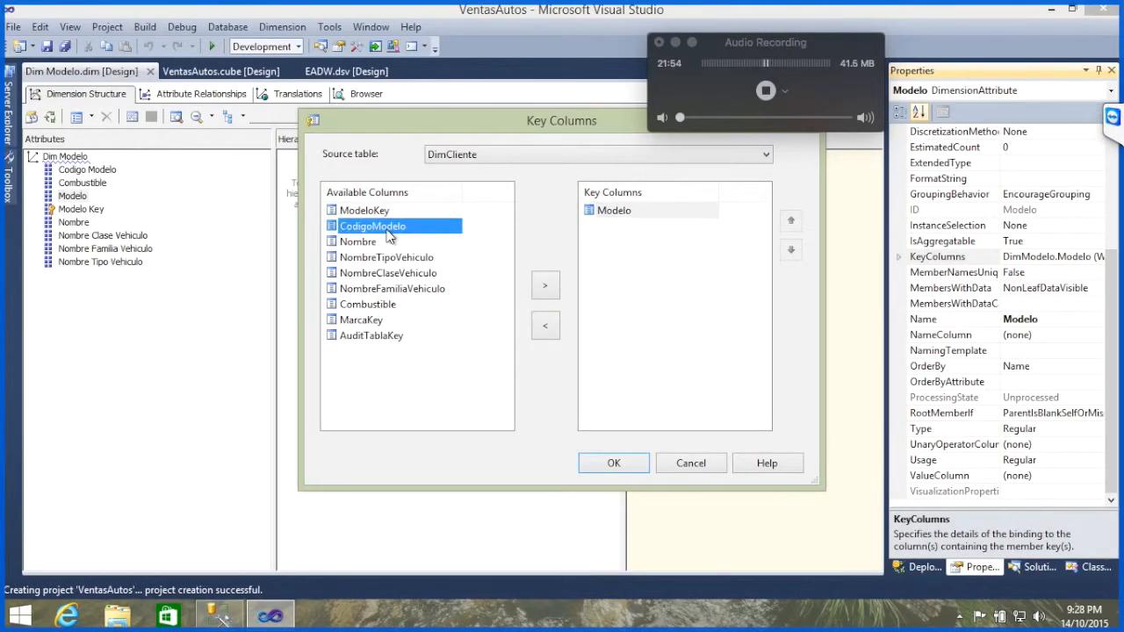
{"action": "left_click", "coordinate": [538, 281]}
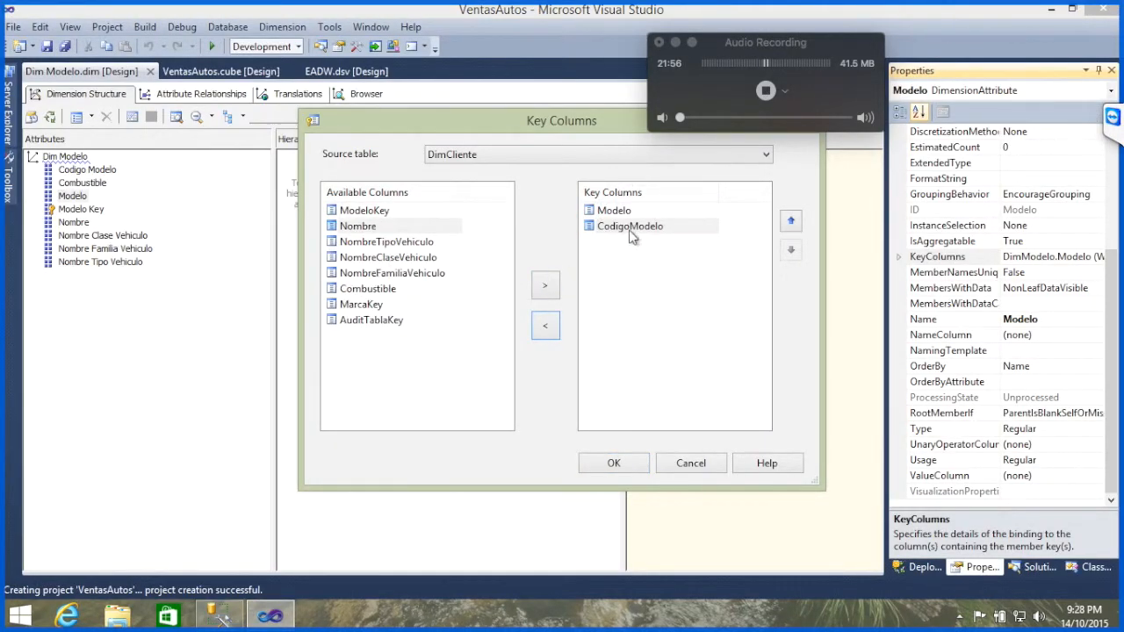
{"action": "left_click", "coordinate": [1112, 118]}
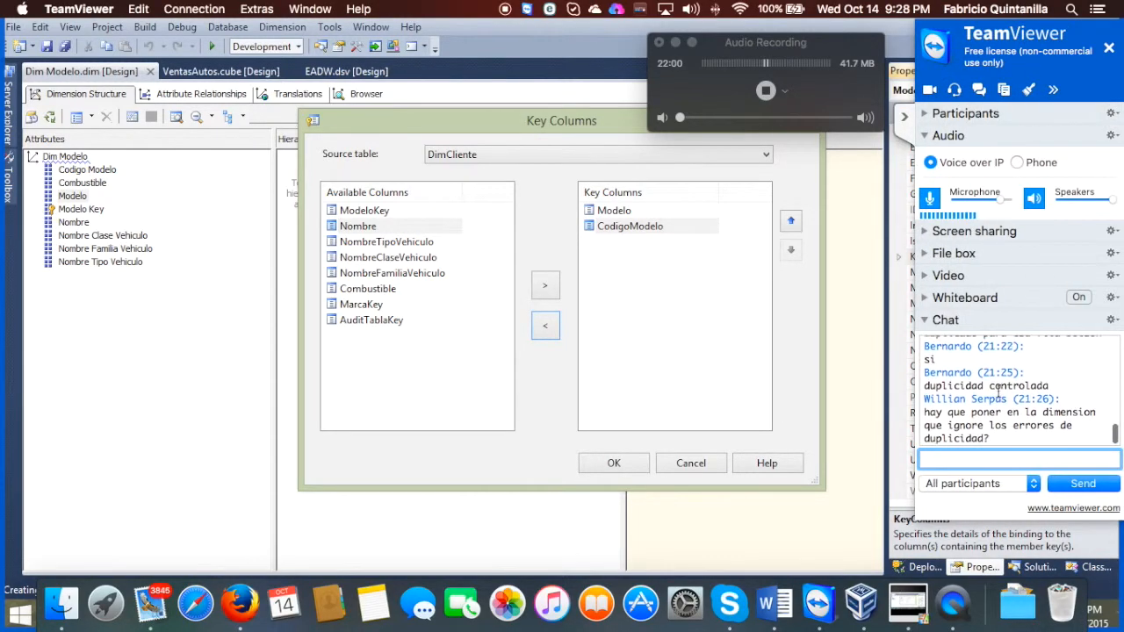
{"action": "left_click", "coordinate": [905, 118]}
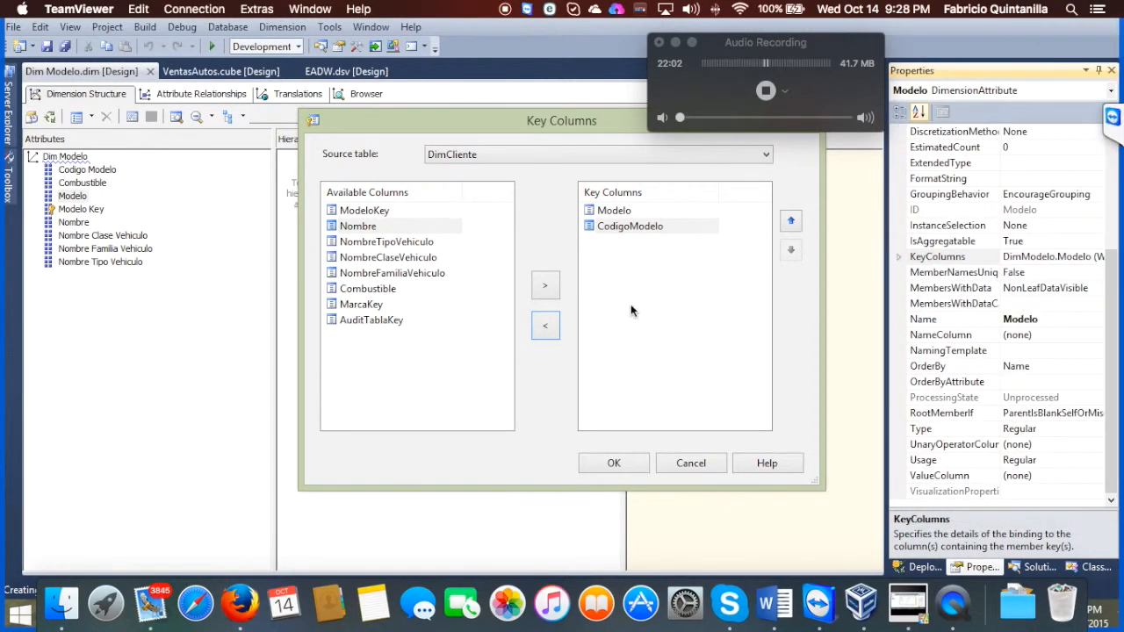
{"action": "left_click", "coordinate": [625, 275]}
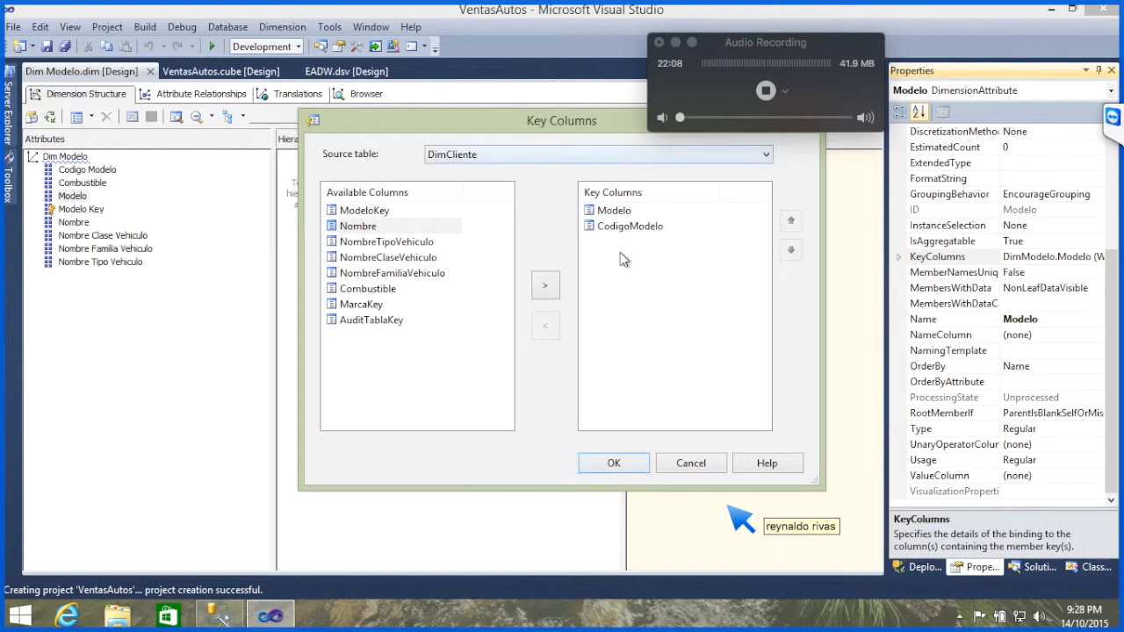
{"action": "left_click", "coordinate": [620, 467]}
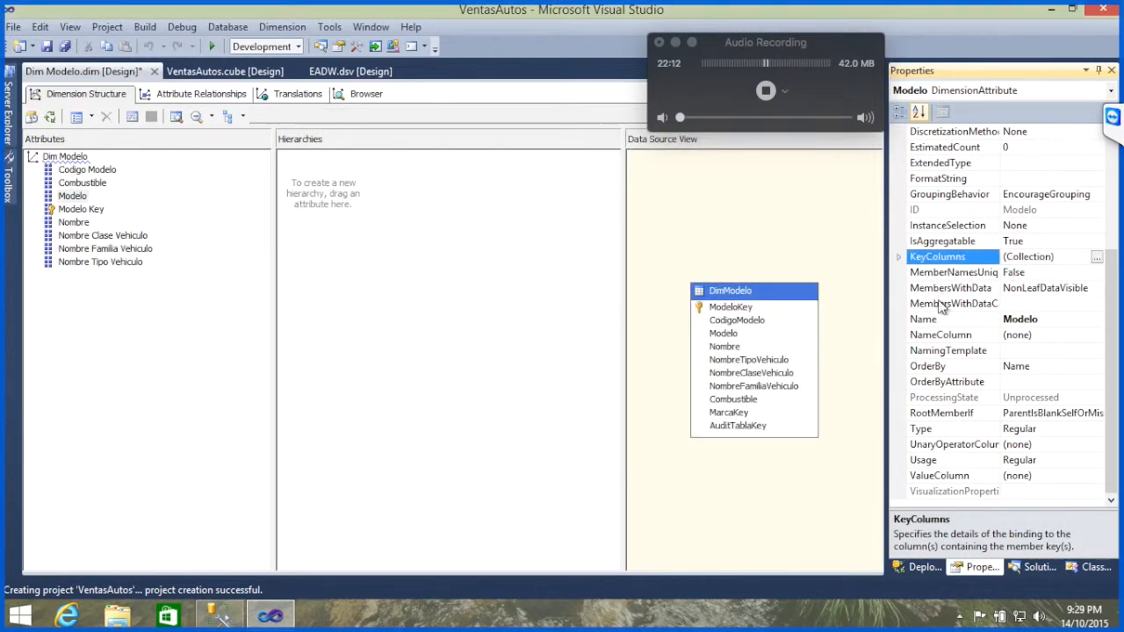
Step: Set the Modelo attribute's NameColumn to the Modelo column of the DimModelo table
{"action": "left_click", "coordinate": [959, 337]}
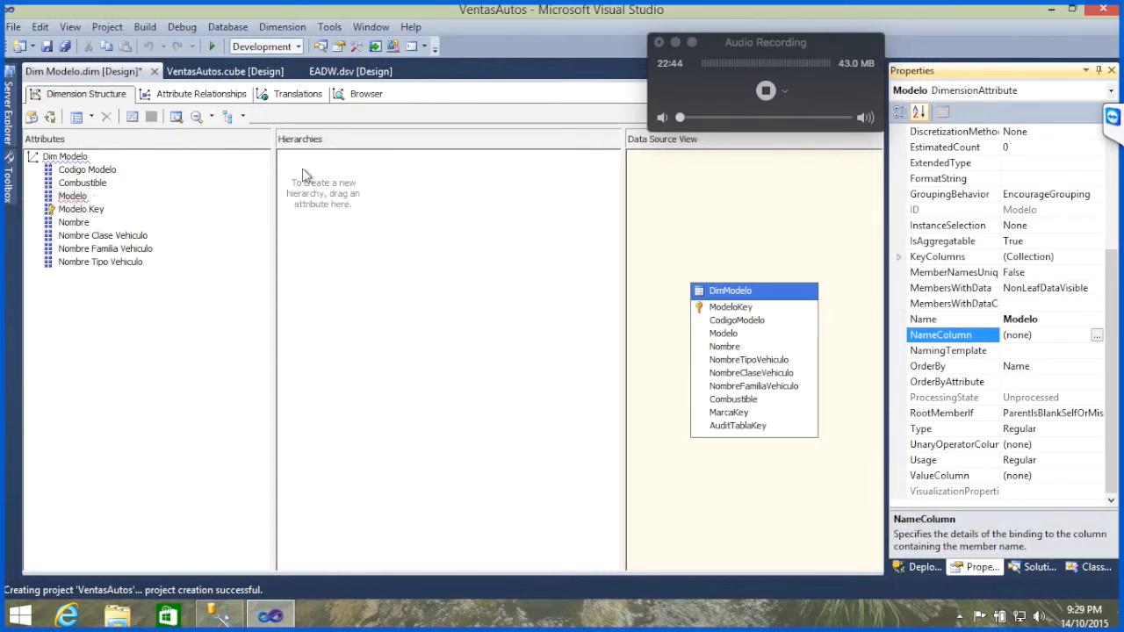
{"action": "left_click", "coordinate": [1097, 337]}
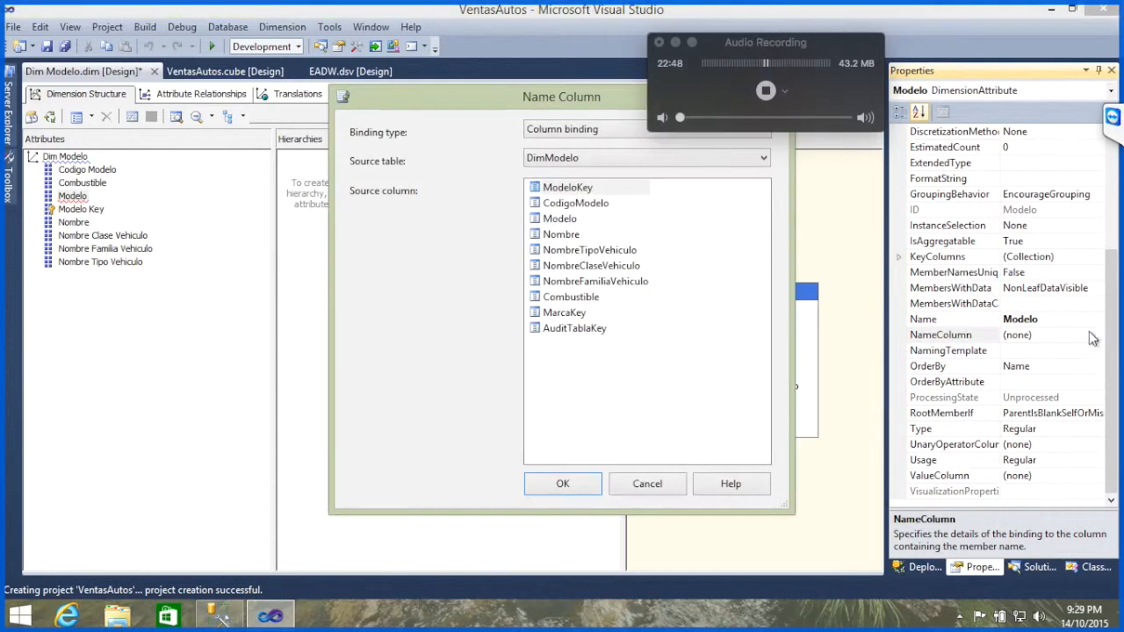
{"action": "left_click", "coordinate": [563, 220]}
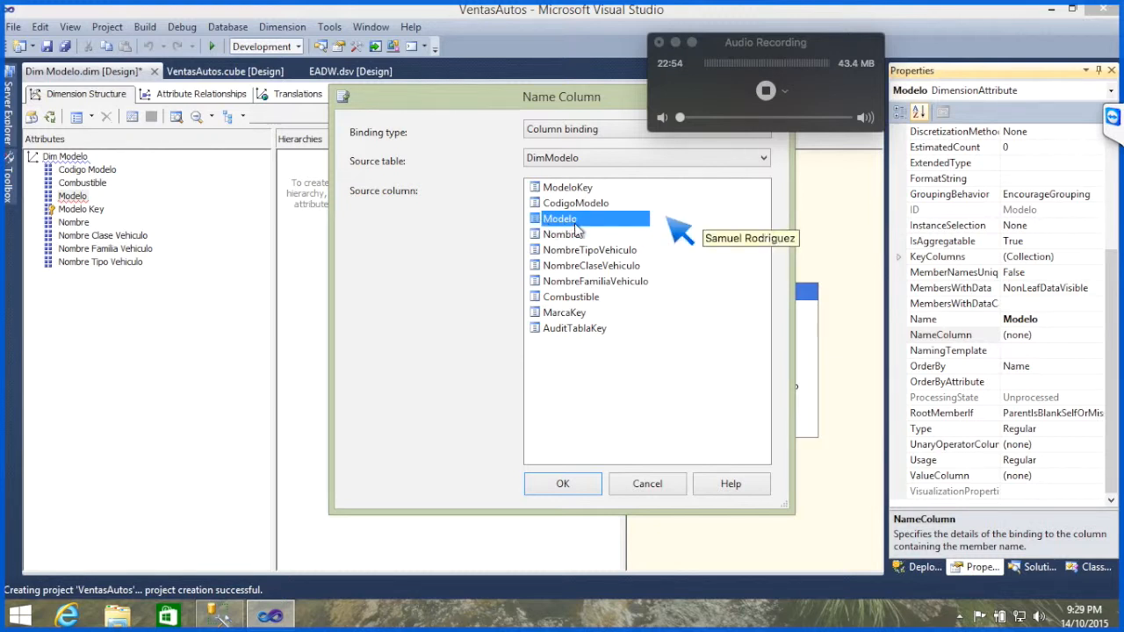
{"action": "left_click", "coordinate": [565, 485]}
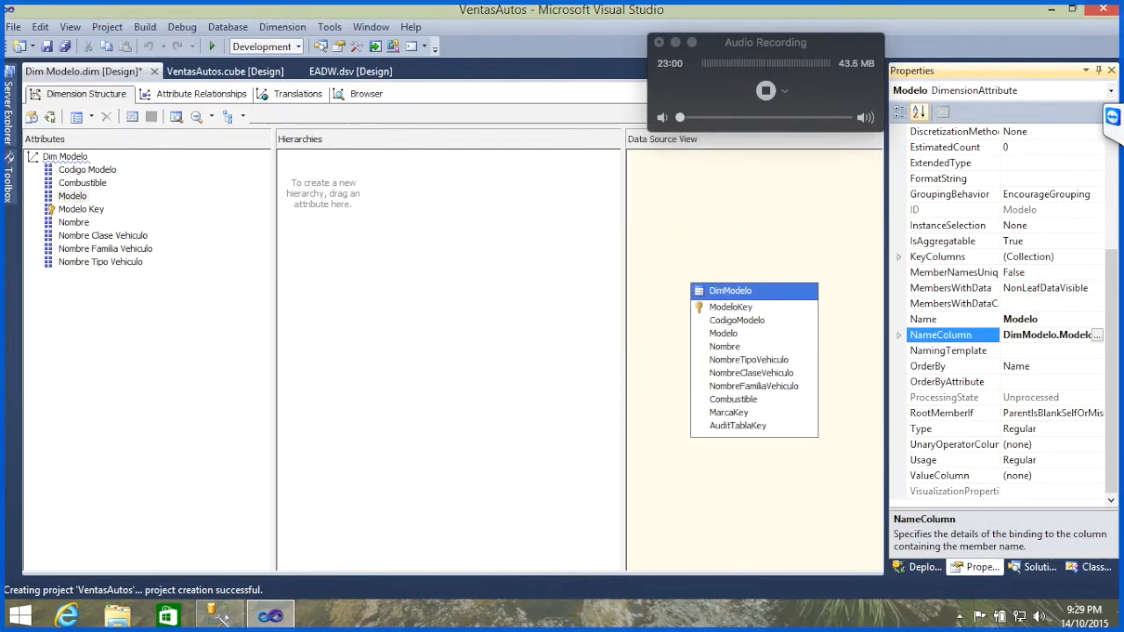
Step: Save all changes to the Dim Modelo dimension and check the TeamViewer chat for new messages
{"action": "left_click", "coordinate": [1113, 123]}
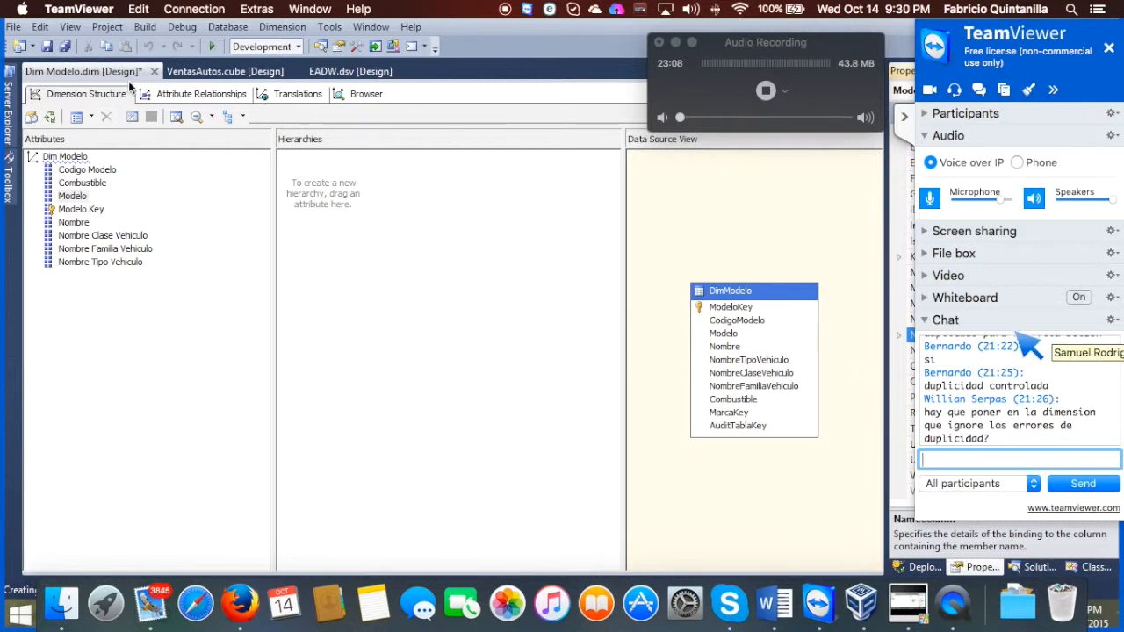
{"action": "left_click", "coordinate": [66, 48]}
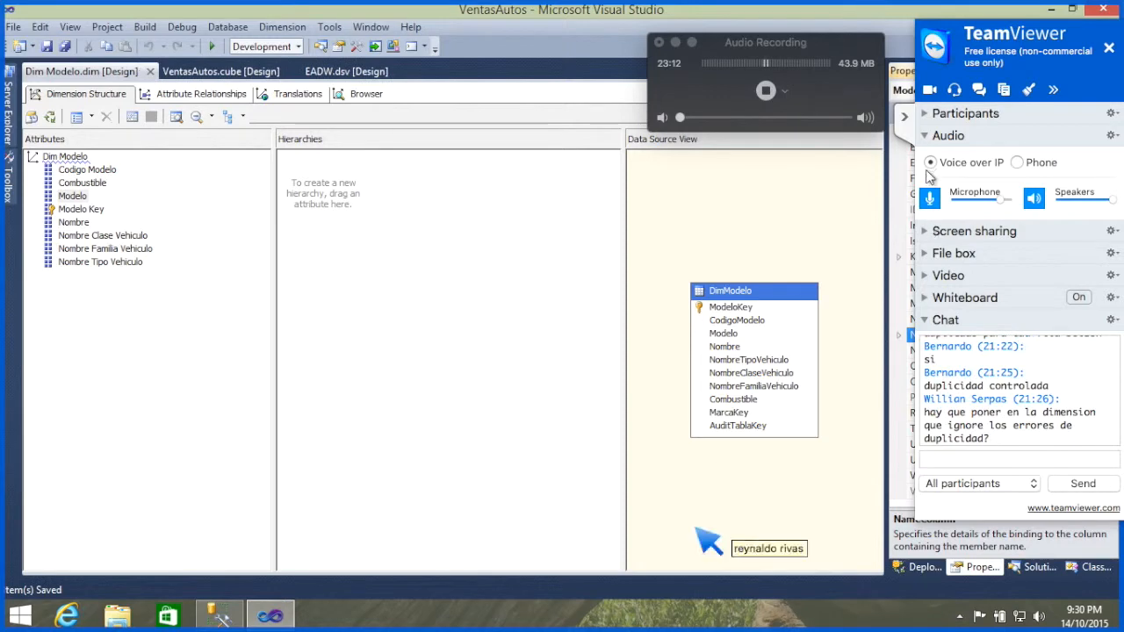
{"action": "left_click", "coordinate": [906, 118]}
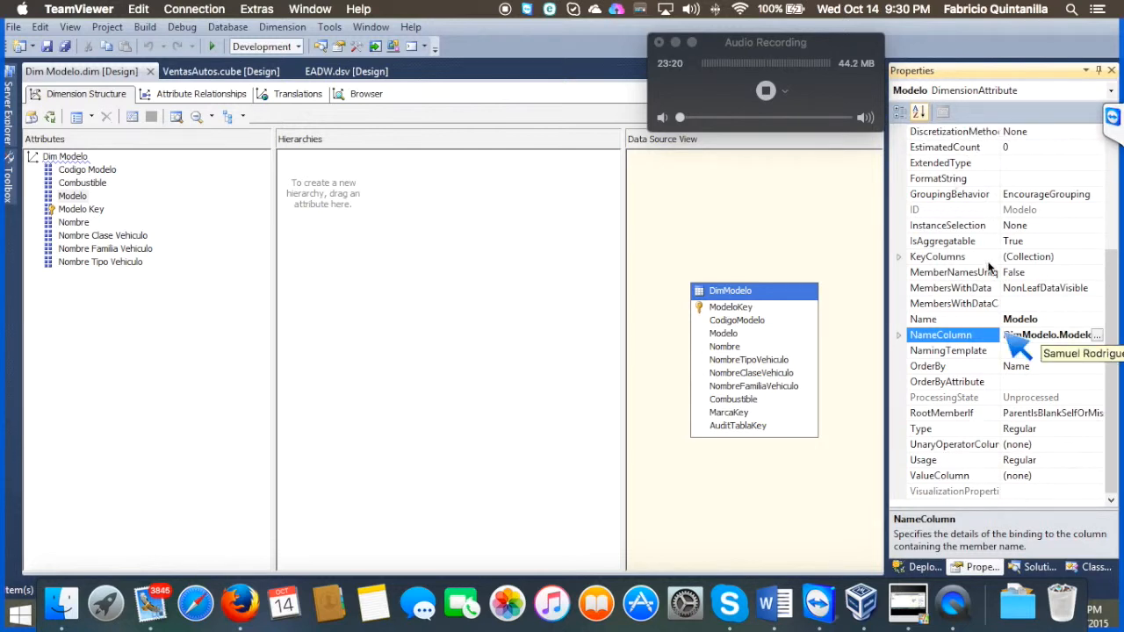
Step: Start processing the VentasAutos project, accepting the build and deployment of the changes, to bring up the Process Database dialog
{"action": "left_click", "coordinate": [1042, 569]}
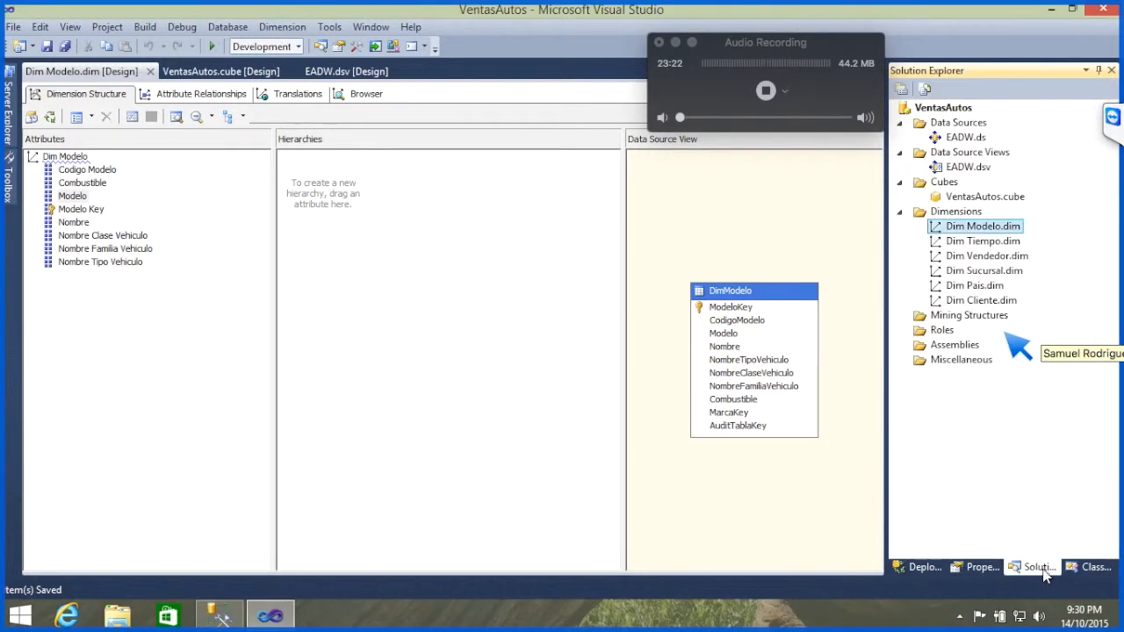
{"action": "right_click", "coordinate": [931, 114]}
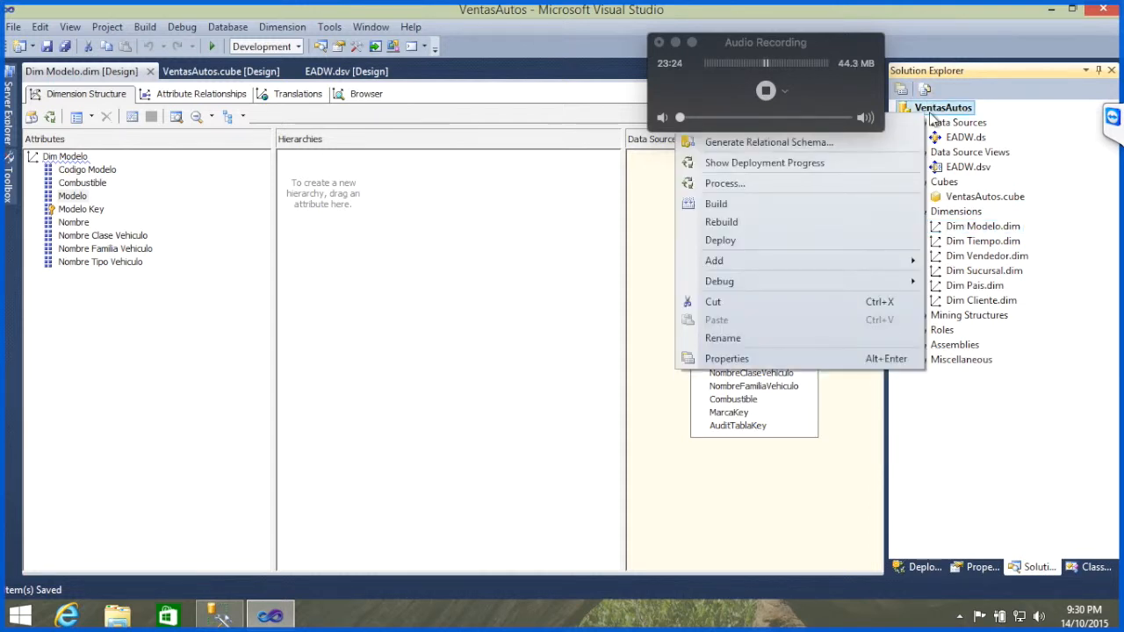
{"action": "left_click", "coordinate": [781, 186]}
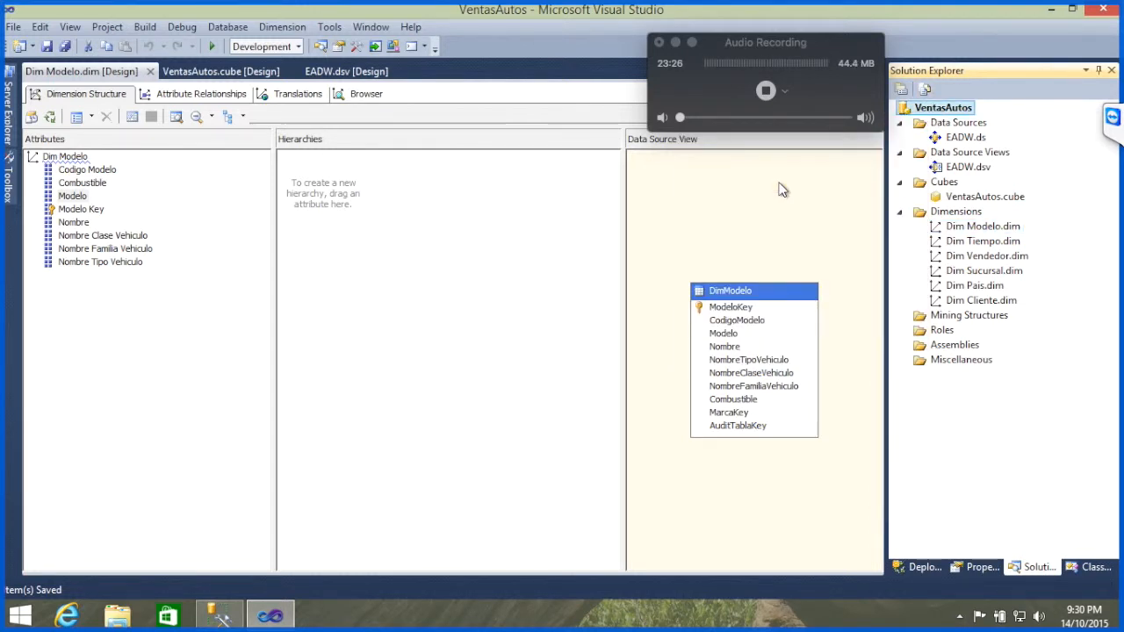
{"action": "key", "text": "Return"}
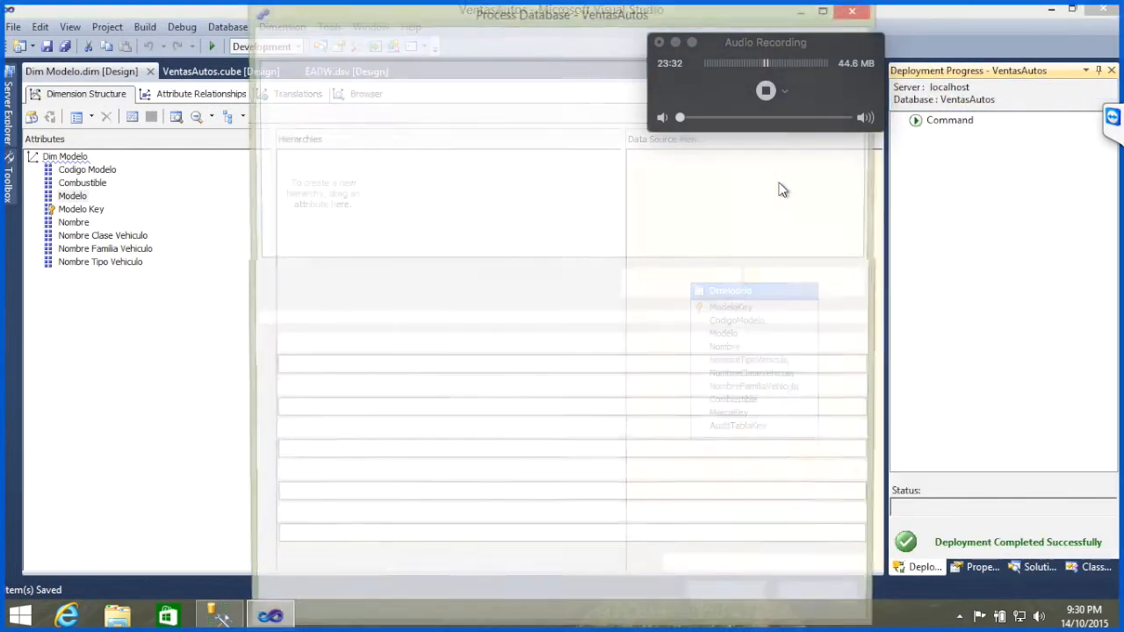
Step: Run the processing of the VentasAutos database and examine the details of the duplicate attribute key warning for its table and column
{"action": "key", "text": "Return"}
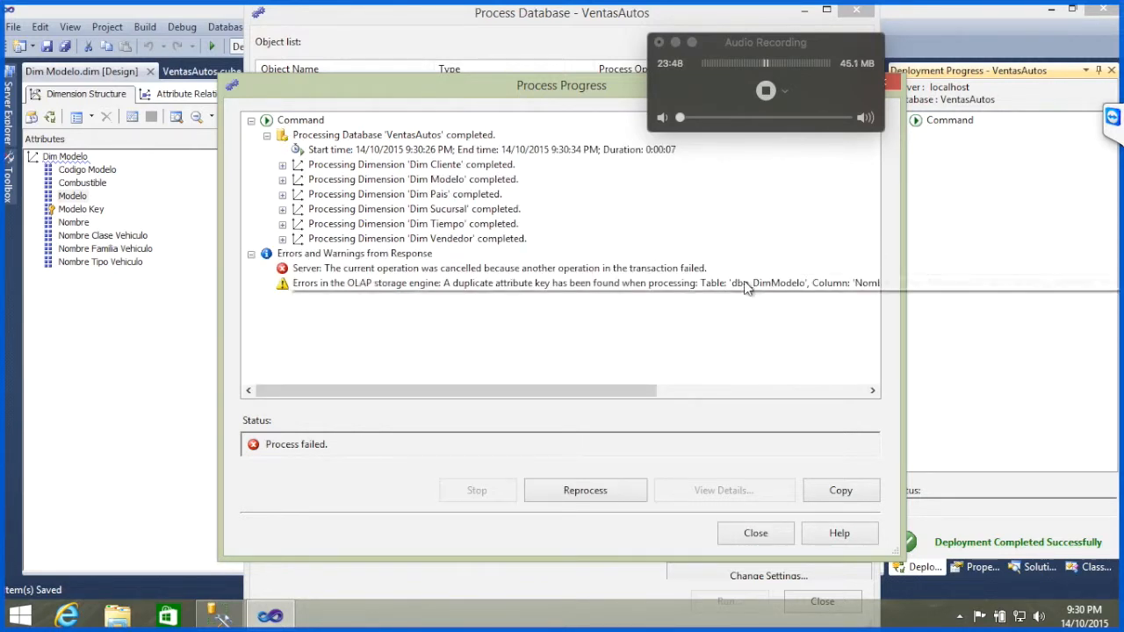
{"action": "left_click", "coordinate": [830, 283]}
{"action": "left_click", "coordinate": [718, 491]}
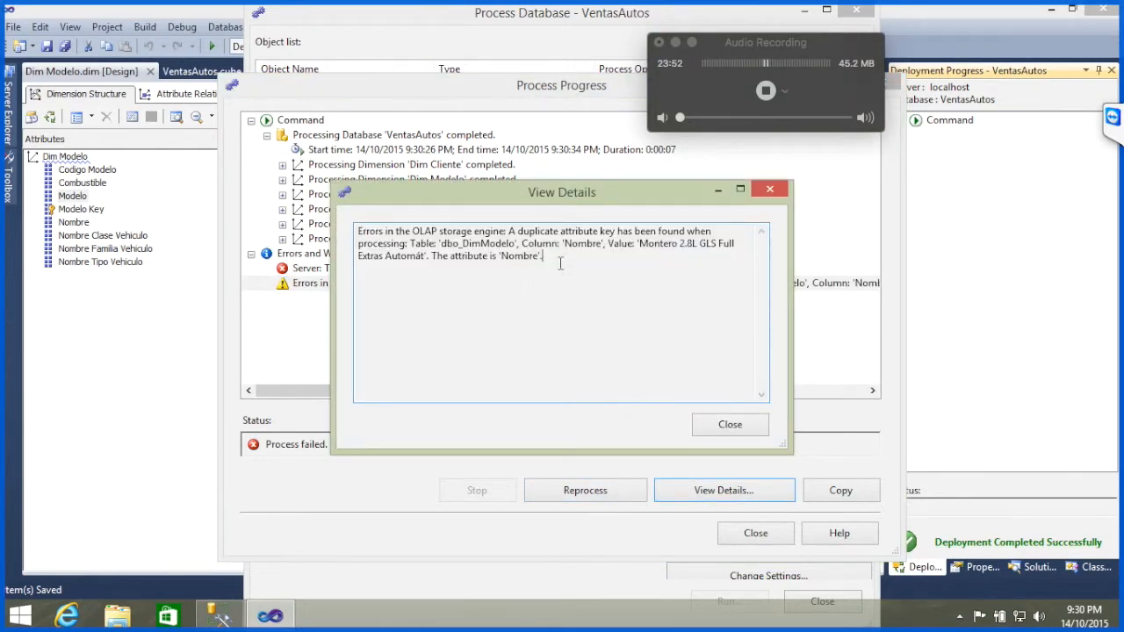
{"action": "double_click", "coordinate": [482, 246]}
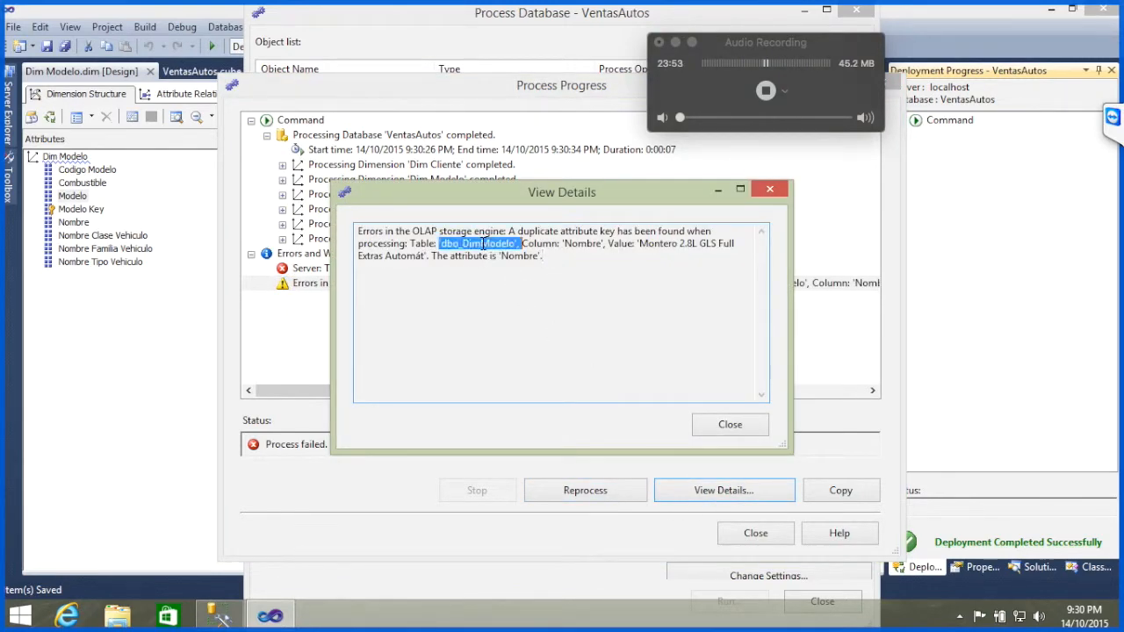
{"action": "double_click", "coordinate": [583, 245]}
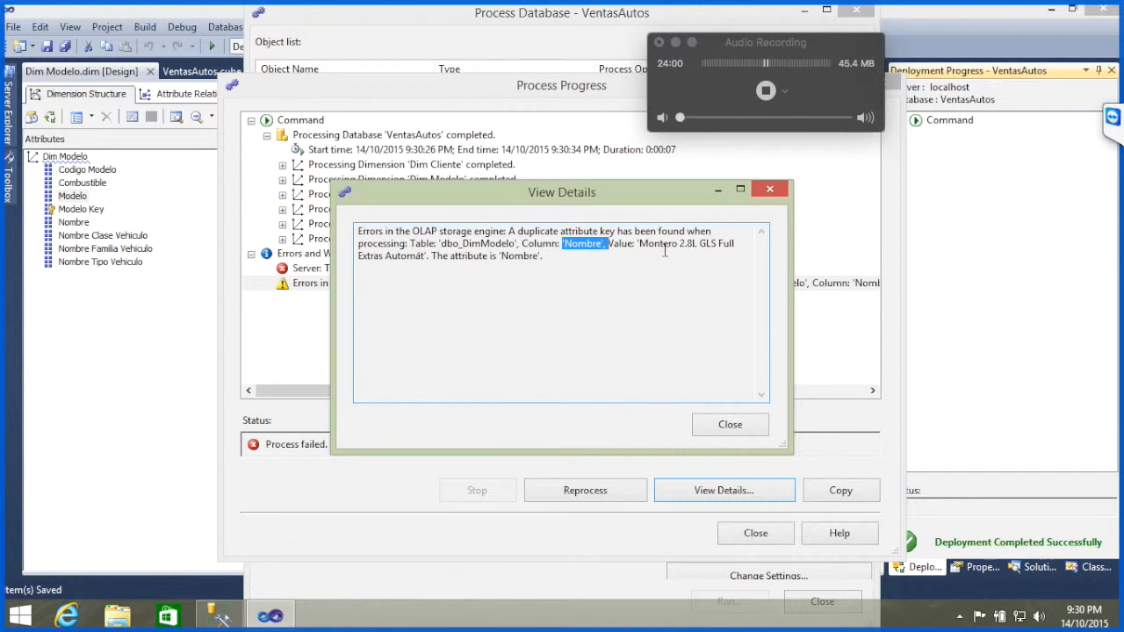
Step: Check the TeamViewer chat for new messages and close the warning details, Process Progress and Process Database windows
{"action": "left_click", "coordinate": [1112, 117]}
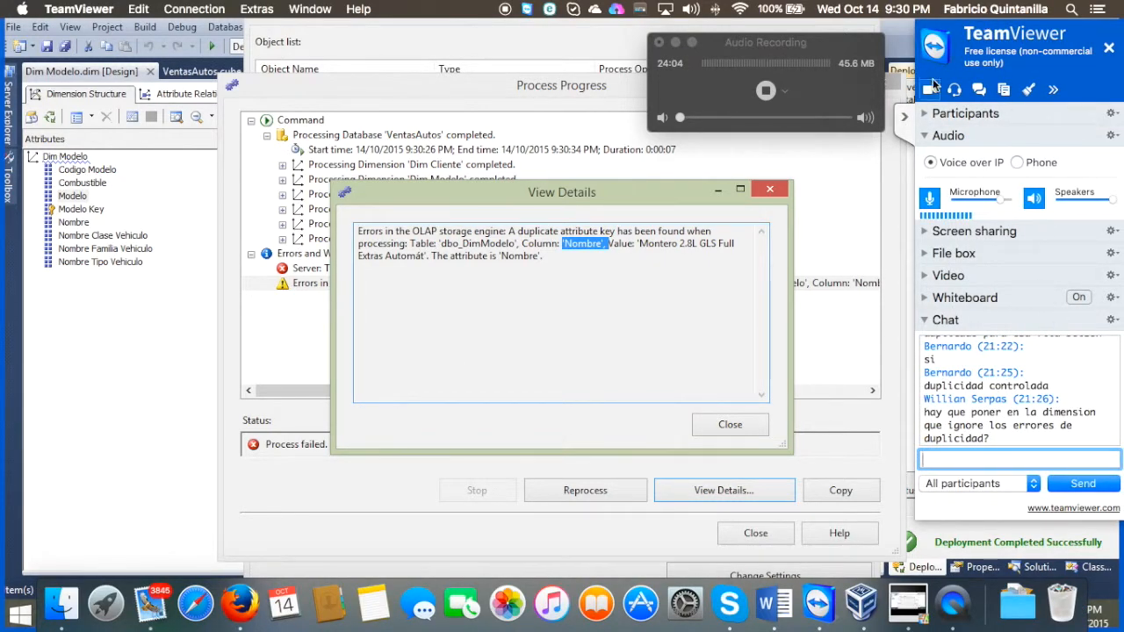
{"action": "left_click", "coordinate": [906, 117]}
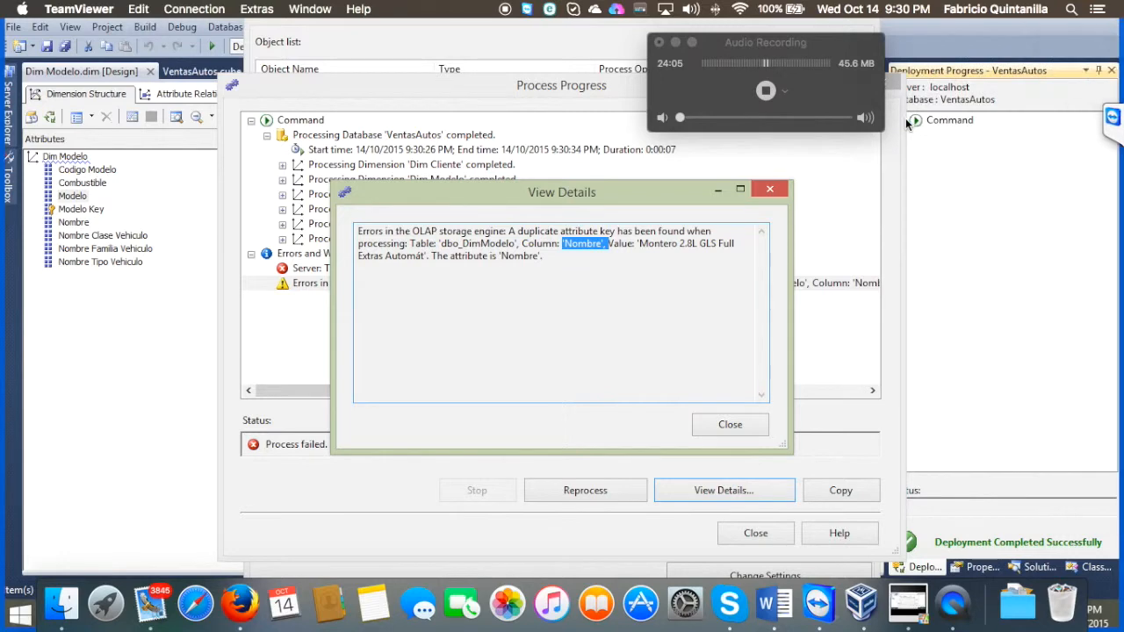
{"action": "left_click", "coordinate": [770, 190]}
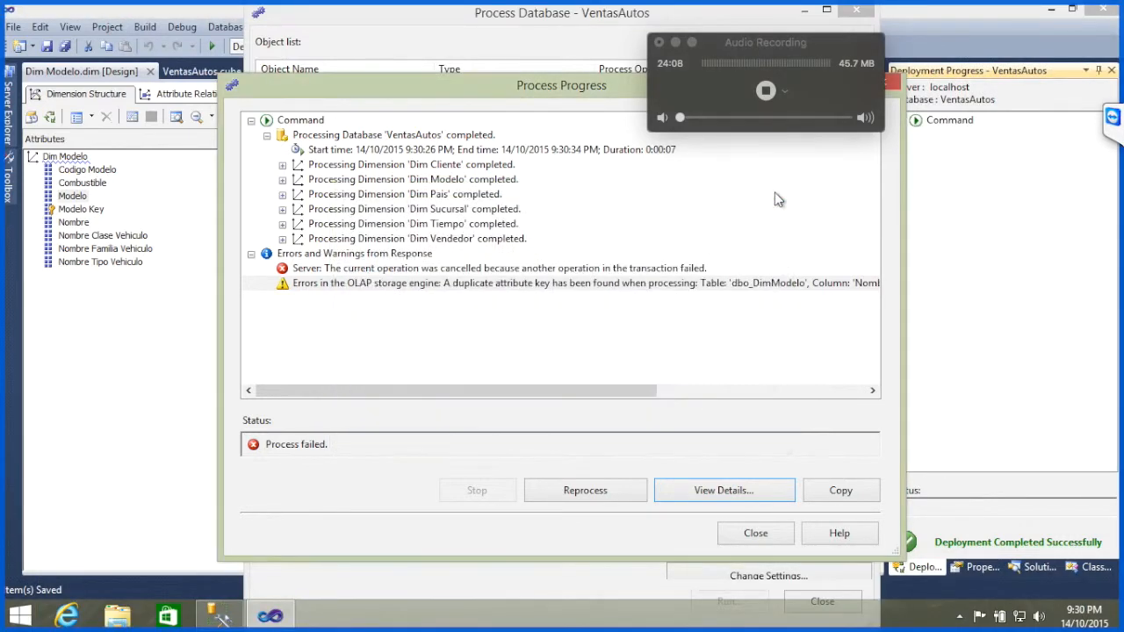
{"action": "left_click", "coordinate": [892, 86]}
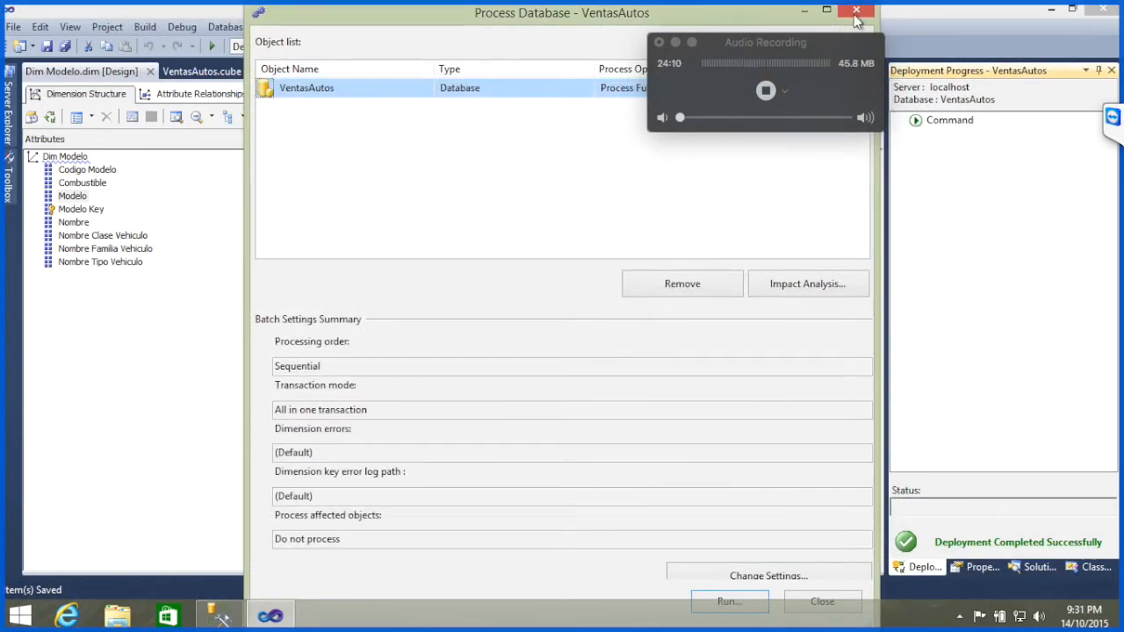
{"action": "left_click", "coordinate": [856, 14]}
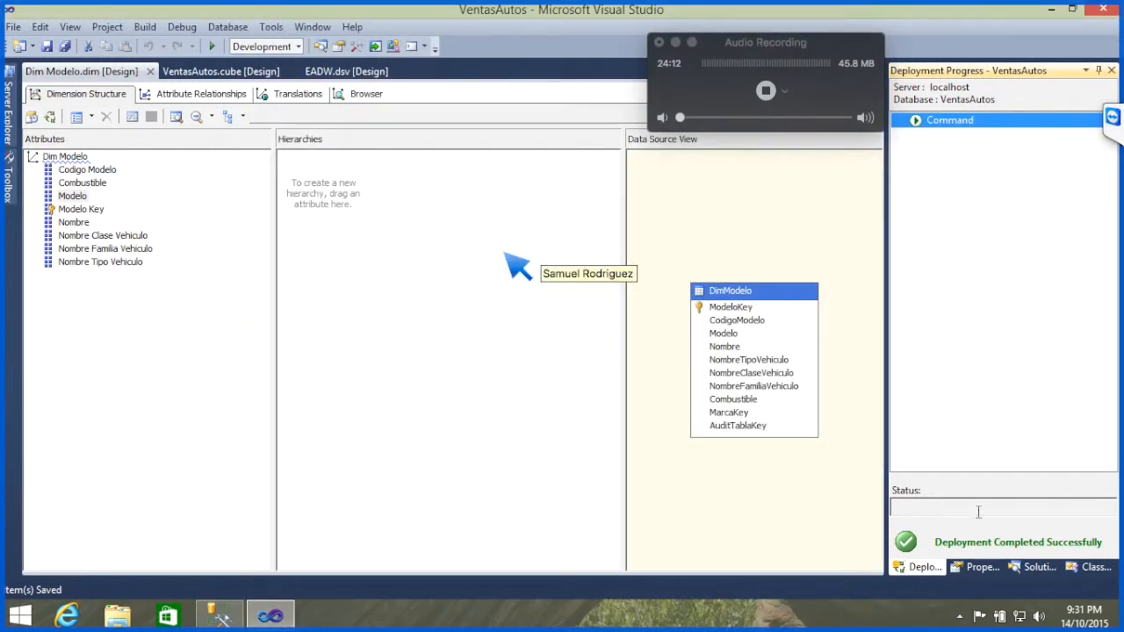
Step: Add CodigoModelo after Nombre to the key columns of the Nombre attribute in the Dim Modelo dimension
{"action": "left_click", "coordinate": [1028, 567]}
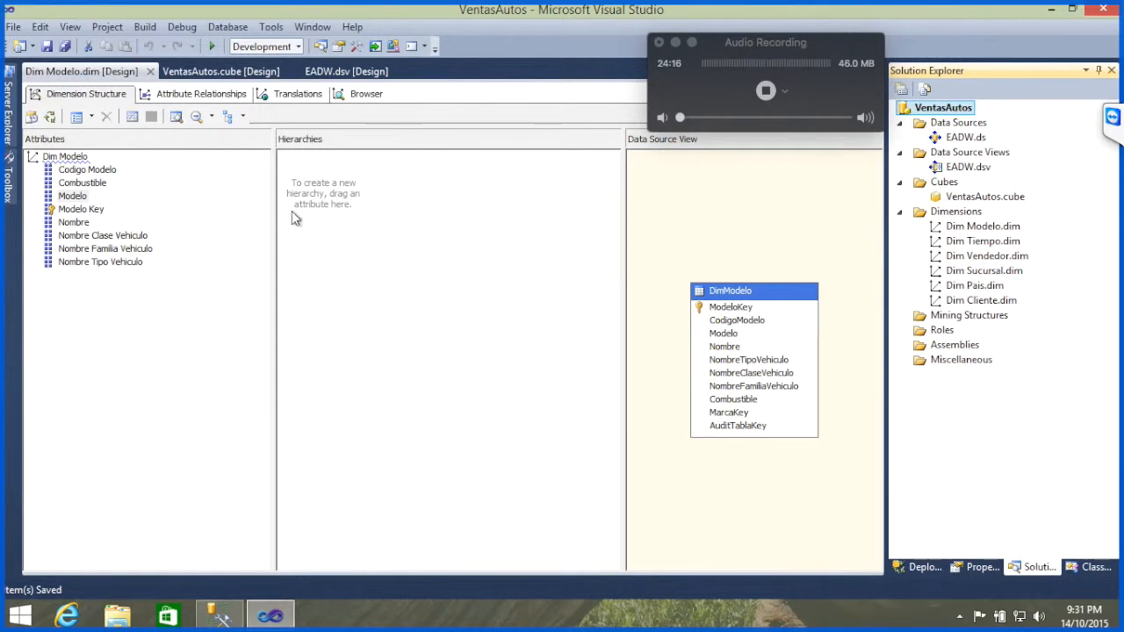
{"action": "left_click", "coordinate": [74, 223]}
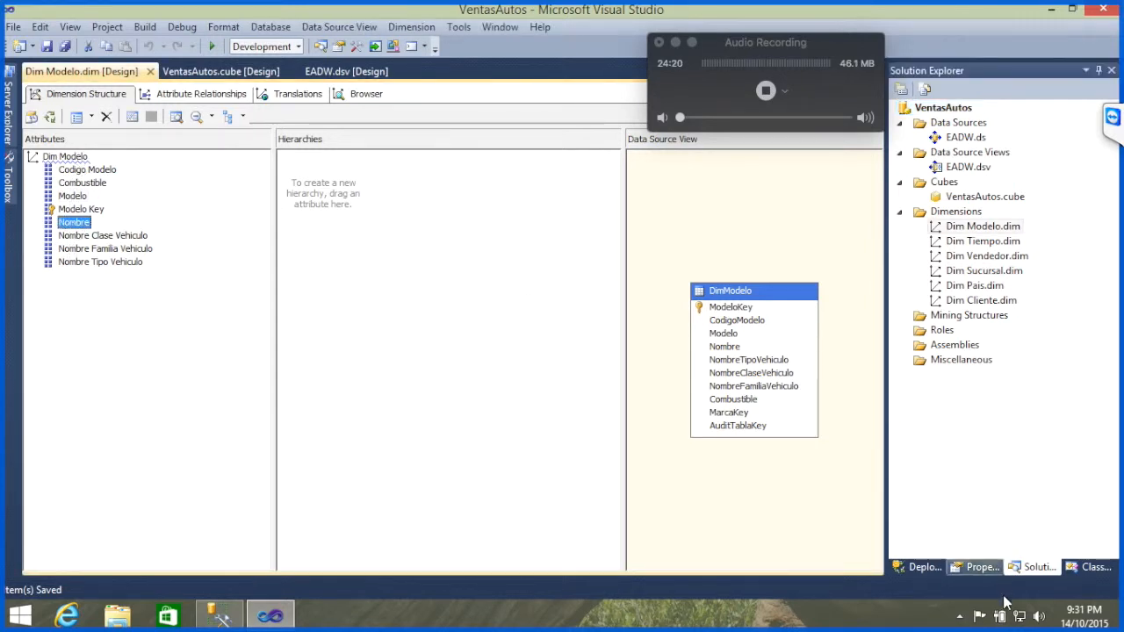
{"action": "key", "text": "Delete"}
{"action": "left_click", "coordinate": [977, 571]}
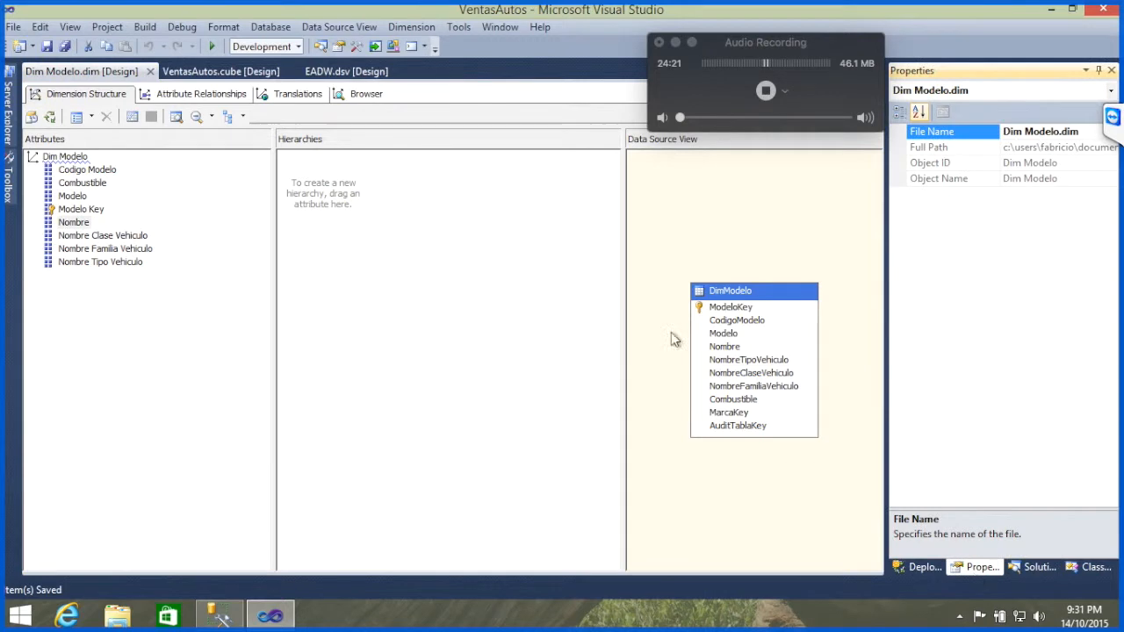
{"action": "left_click", "coordinate": [70, 227]}
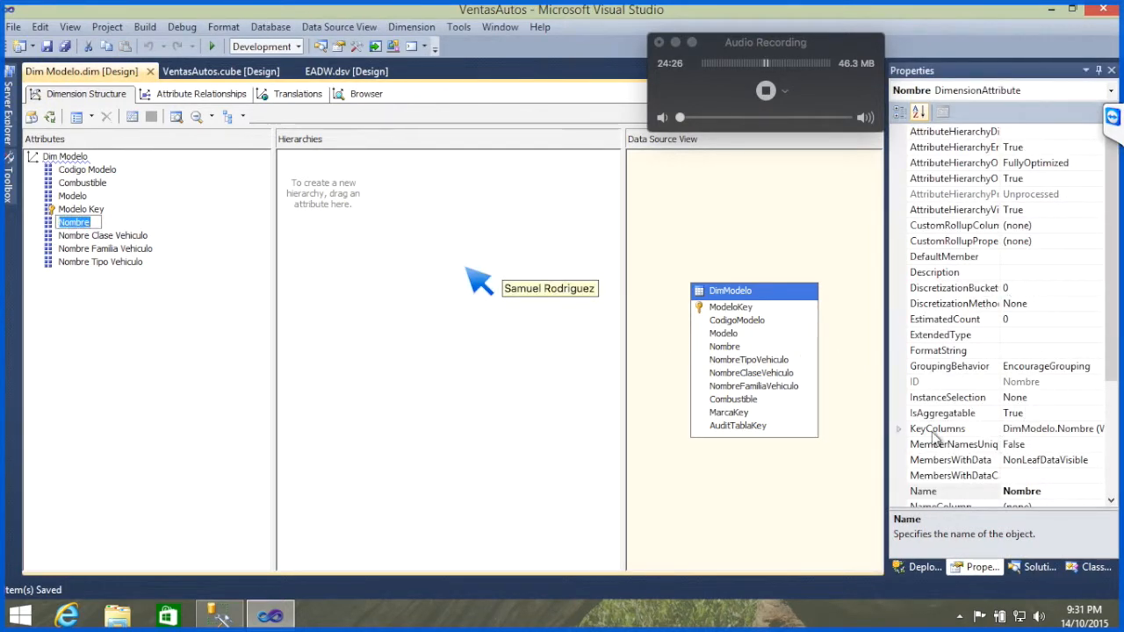
{"action": "left_click", "coordinate": [1098, 430]}
{"action": "left_click", "coordinate": [1100, 429]}
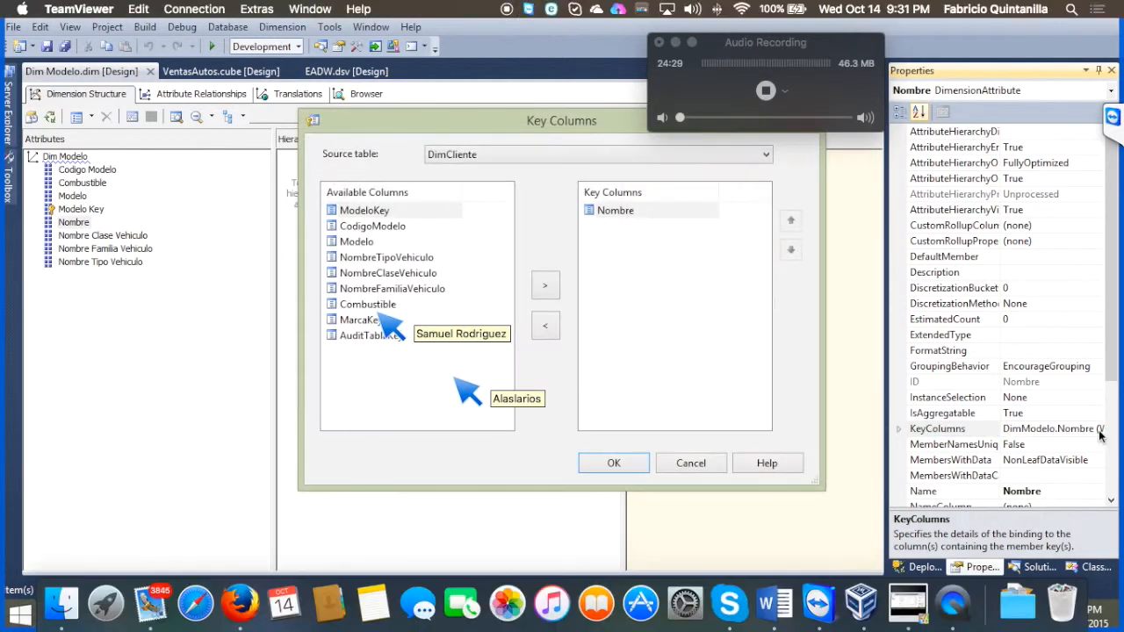
{"action": "left_click", "coordinate": [387, 227]}
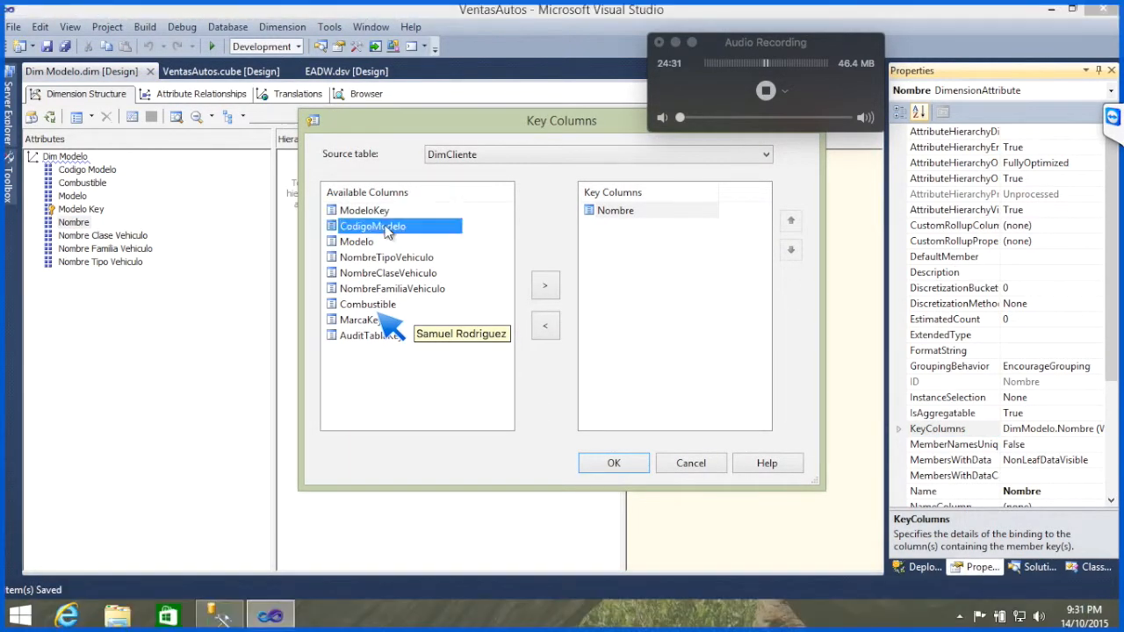
{"action": "left_click", "coordinate": [545, 293]}
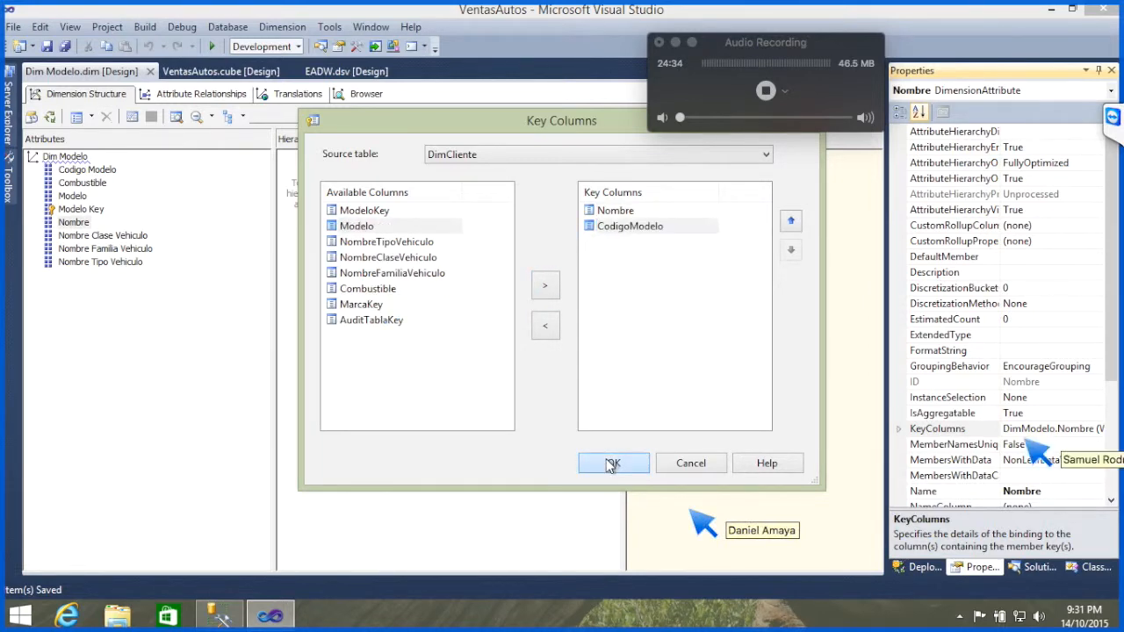
{"action": "left_click", "coordinate": [613, 464]}
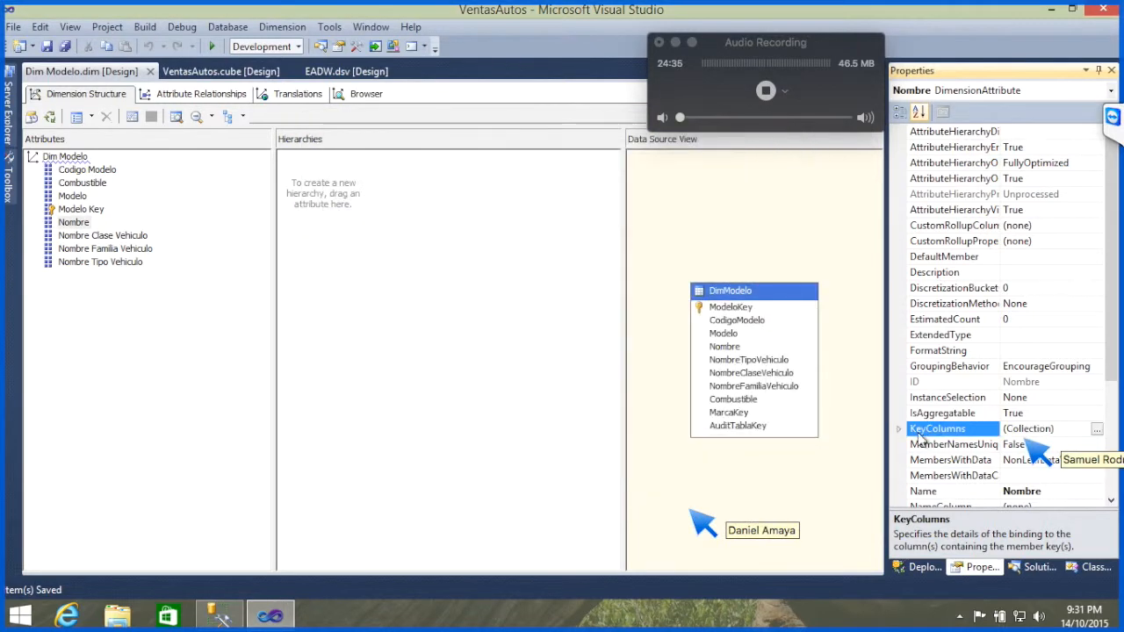
Step: Set the Nombre attribute's NameColumn to the Nombre column of the DimModelo table
{"action": "left_click", "coordinate": [1112, 502]}
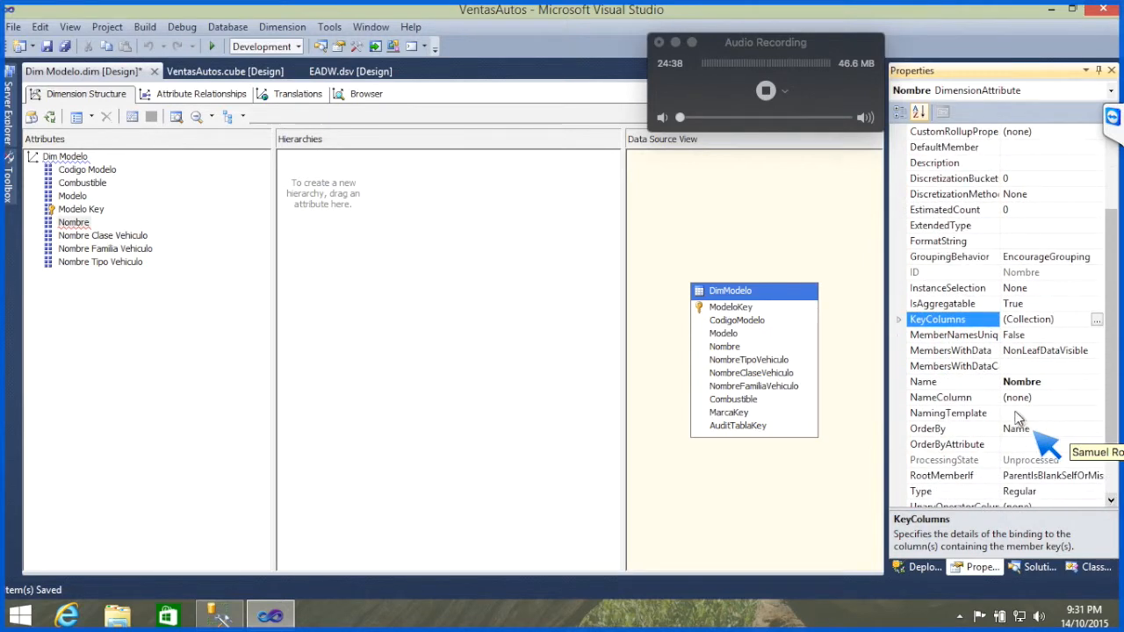
{"action": "left_click", "coordinate": [1023, 398]}
{"action": "left_click", "coordinate": [1097, 398]}
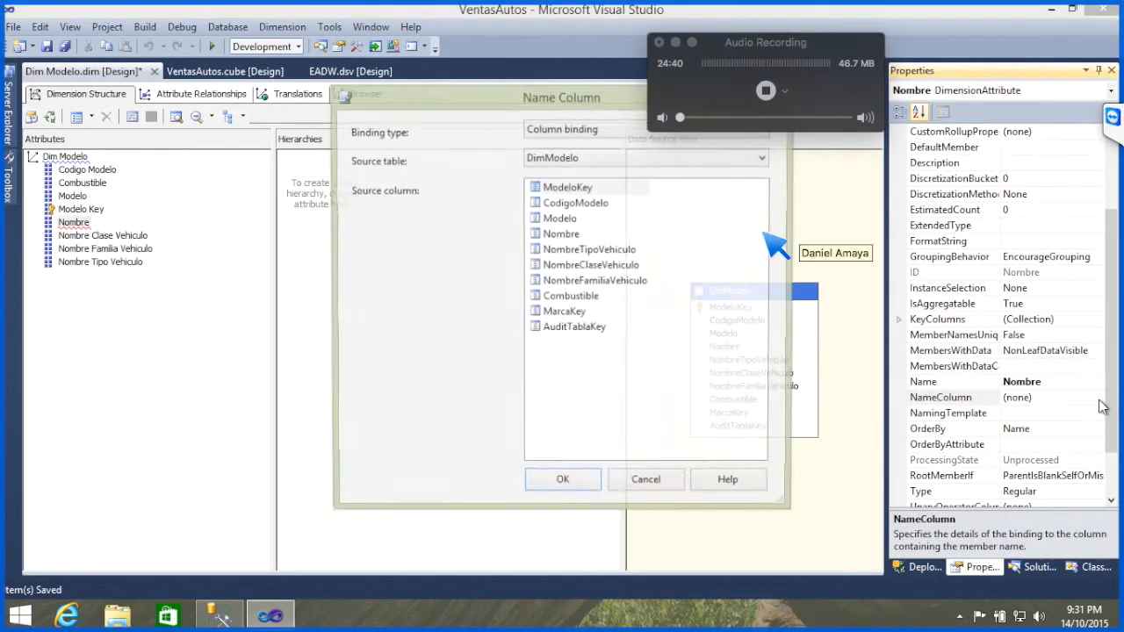
{"action": "left_click", "coordinate": [566, 235]}
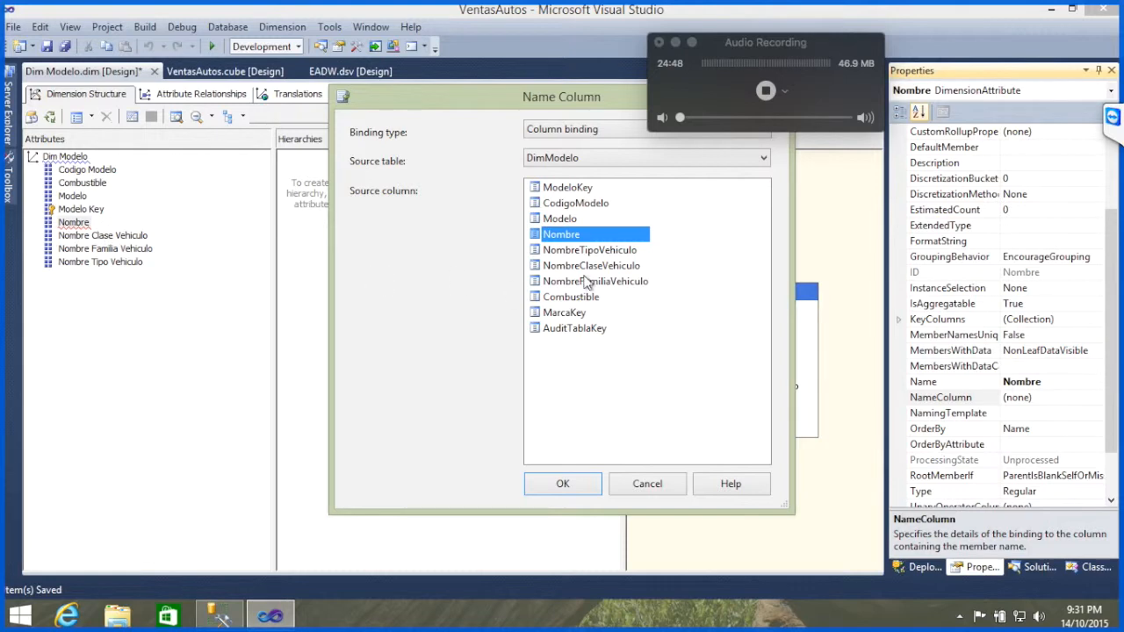
{"action": "left_click", "coordinate": [567, 485]}
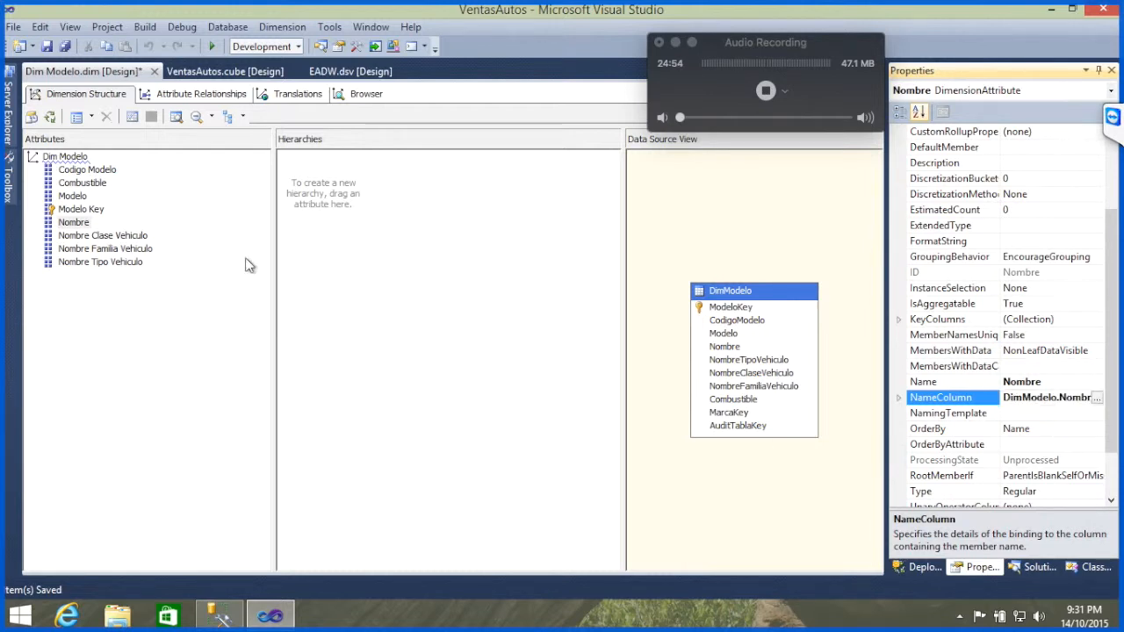
Step: Process the Dim Modelo dimension, accepting the build and deployment of the project first, and close the processing windows
{"action": "left_click", "coordinate": [50, 117]}
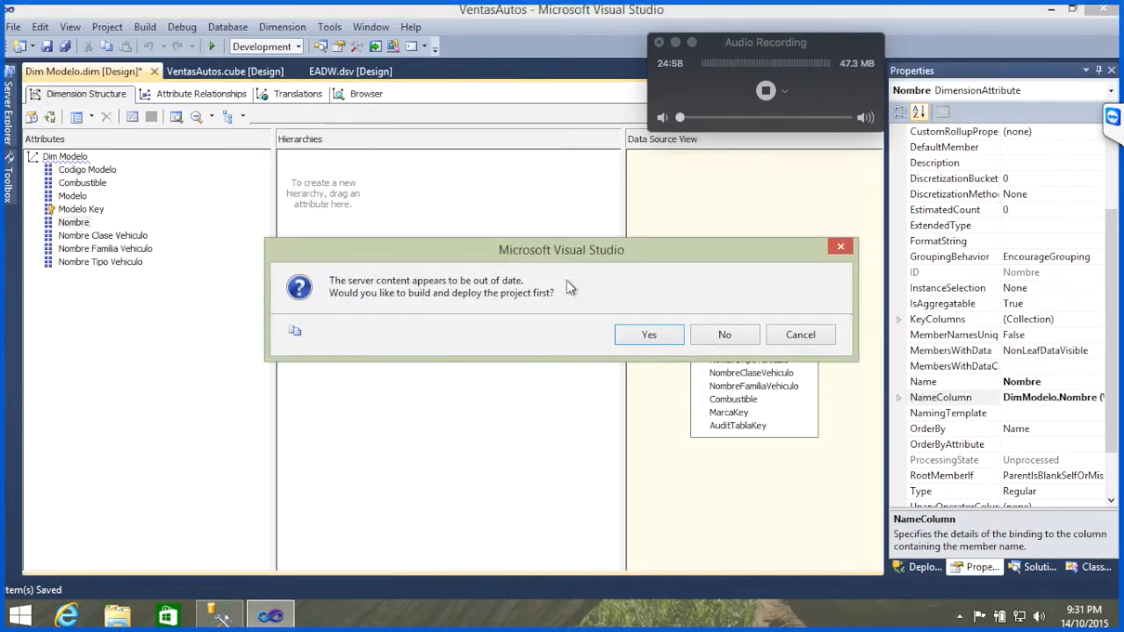
{"action": "left_click", "coordinate": [639, 337]}
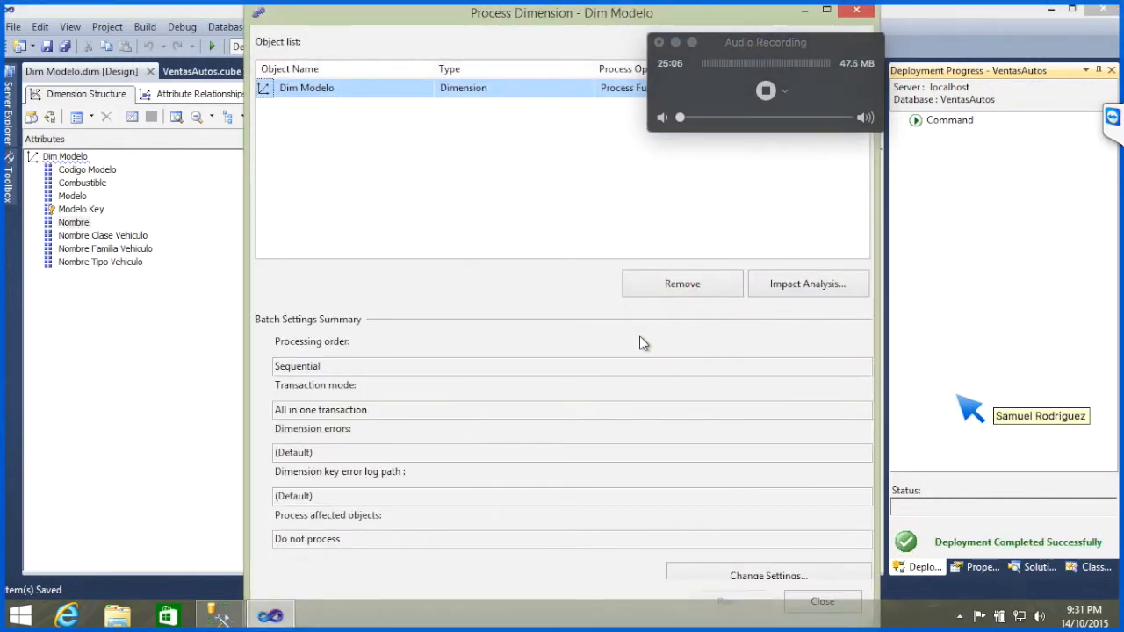
{"action": "key", "text": "Return"}
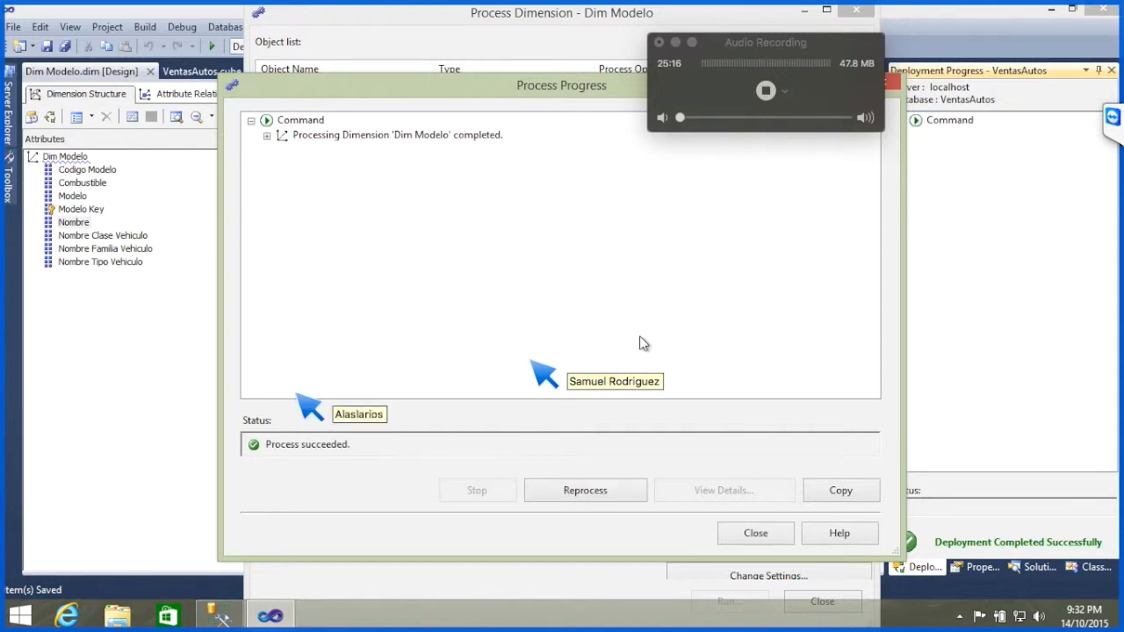
{"action": "left_click", "coordinate": [755, 532]}
{"action": "left_click", "coordinate": [808, 602]}
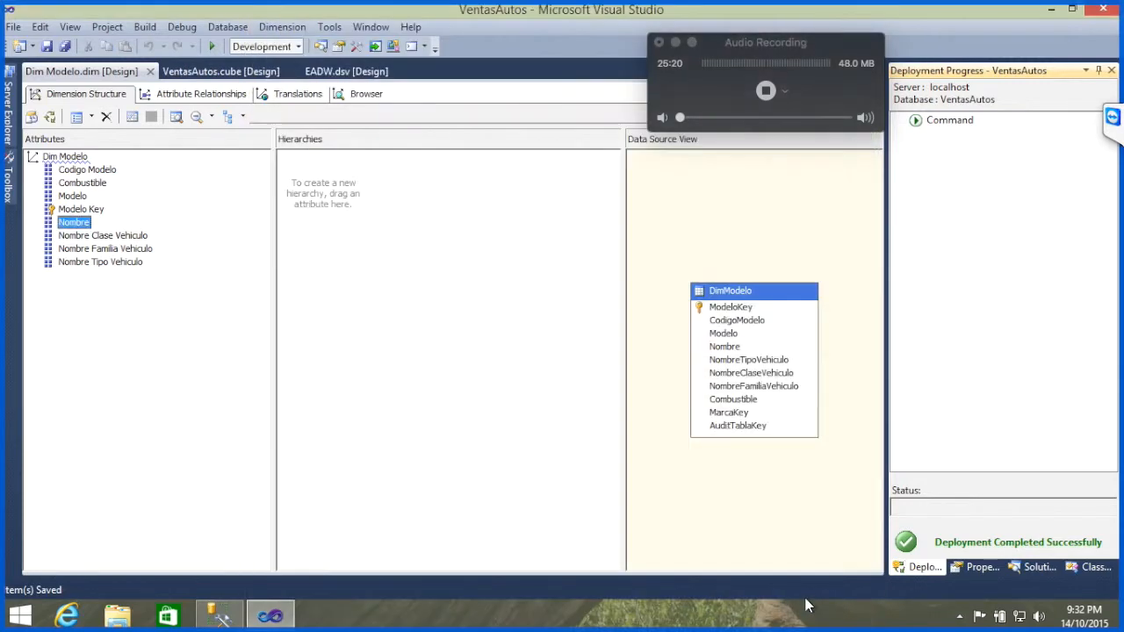
Step: Open the TeamViewer chat and read the participants' latest messages
{"action": "left_click", "coordinate": [1112, 118]}
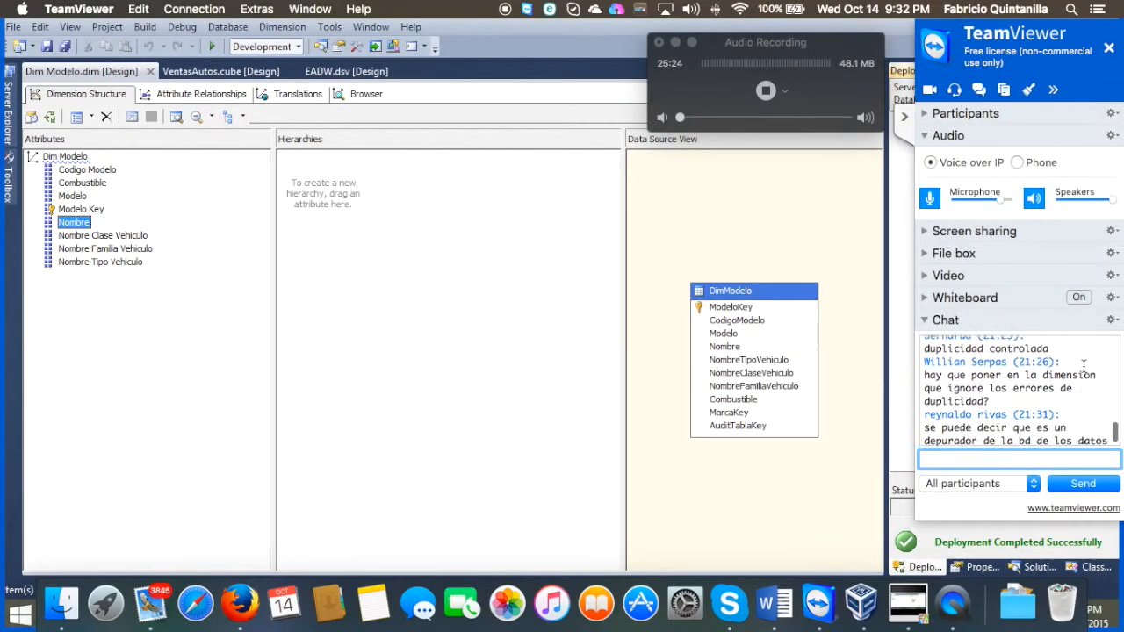
{"action": "scroll", "coordinate": [1084, 367], "scroll_direction": "down", "scroll_amount": 3}
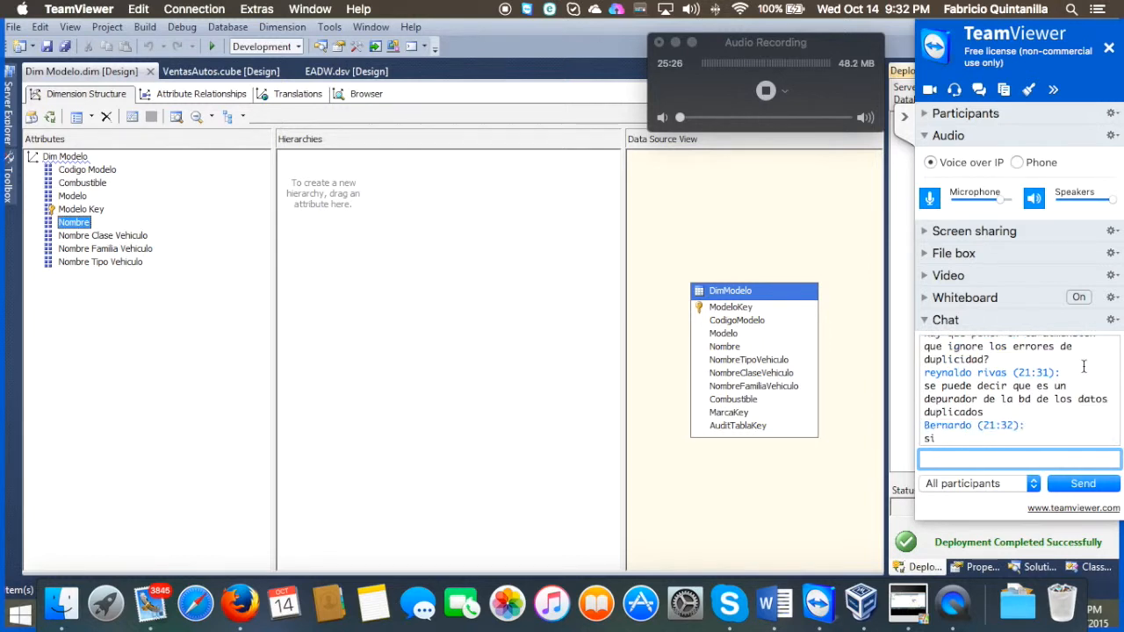
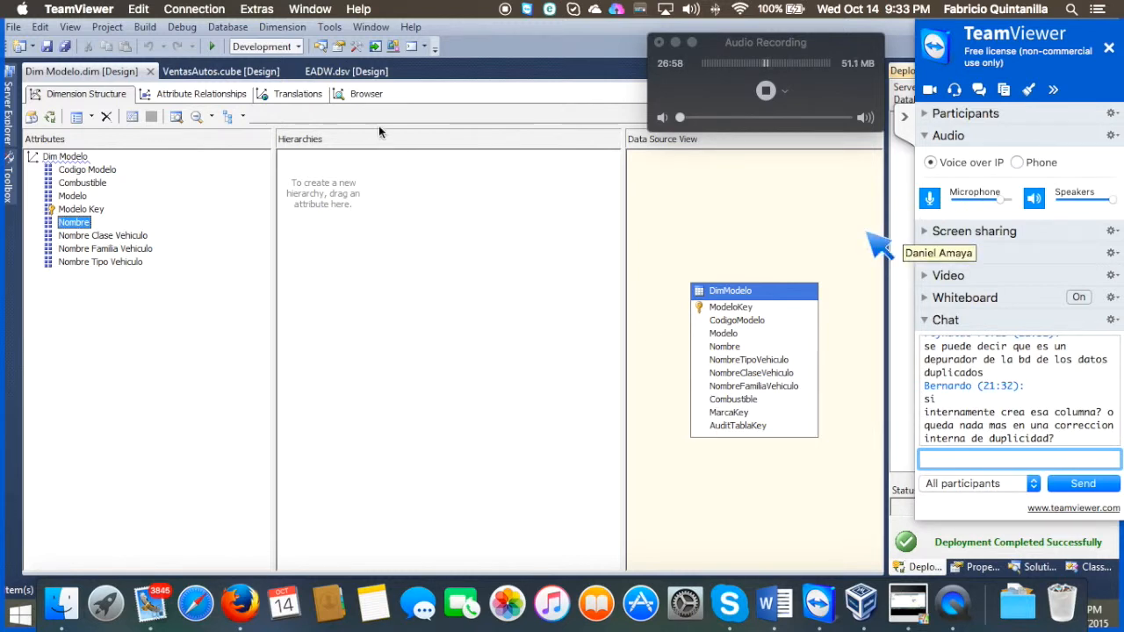
Step: Browse the Dim Modelo dimension's members, expanding All under the Codigo Modelo hierarchy and under the Modelo hierarchy
{"action": "left_click", "coordinate": [381, 98]}
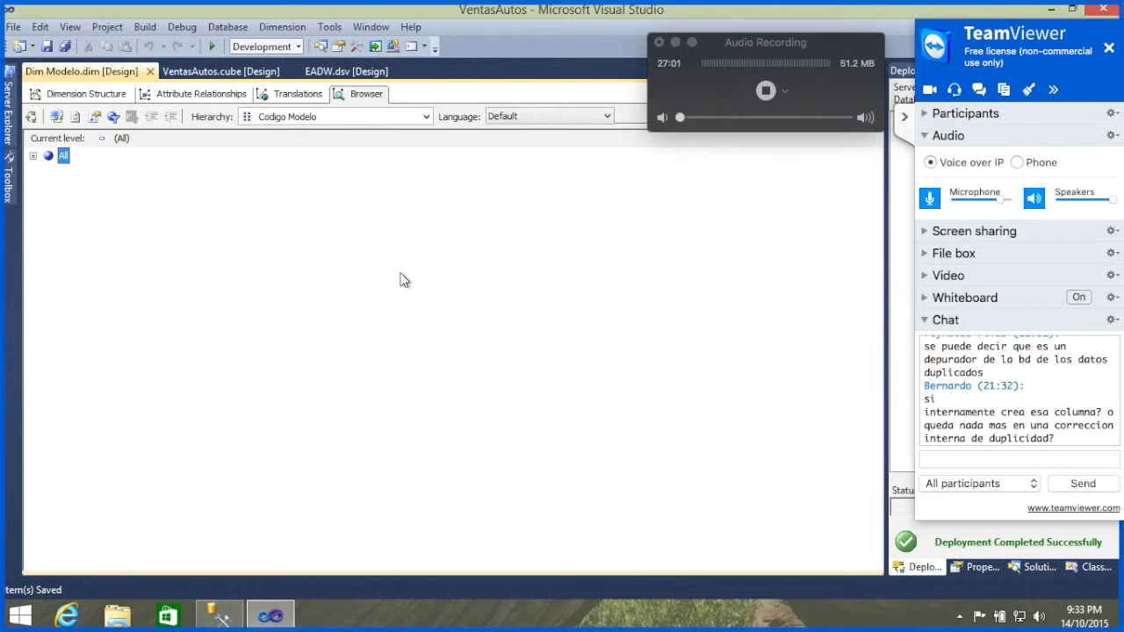
{"action": "left_click", "coordinate": [9, 160]}
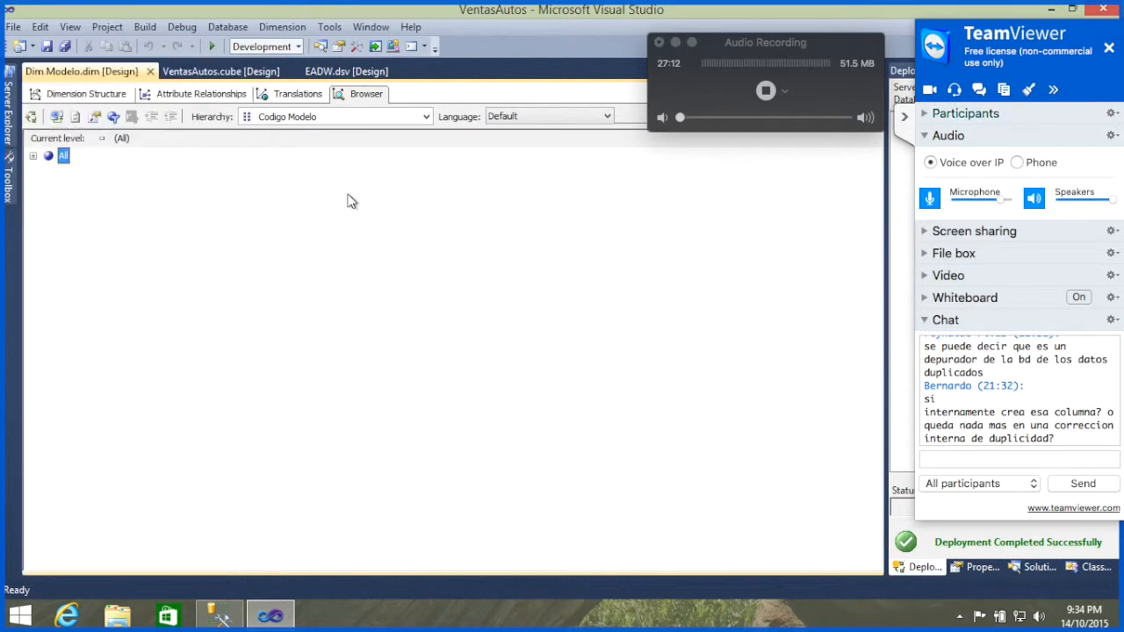
{"action": "left_click", "coordinate": [32, 156]}
{"action": "left_click", "coordinate": [427, 118]}
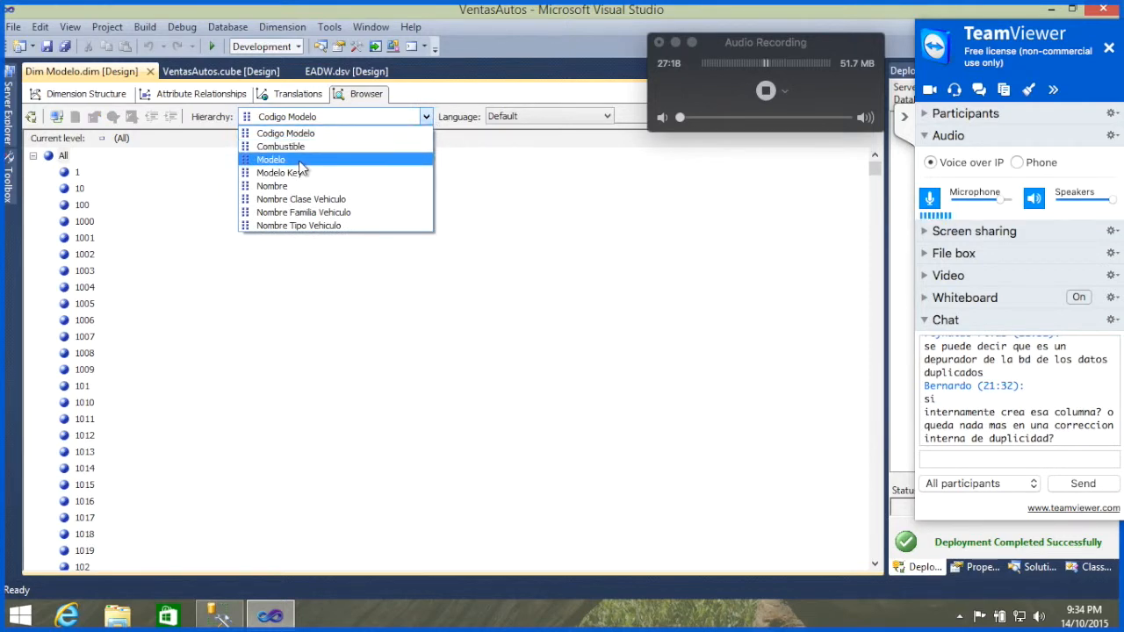
{"action": "left_click", "coordinate": [314, 163]}
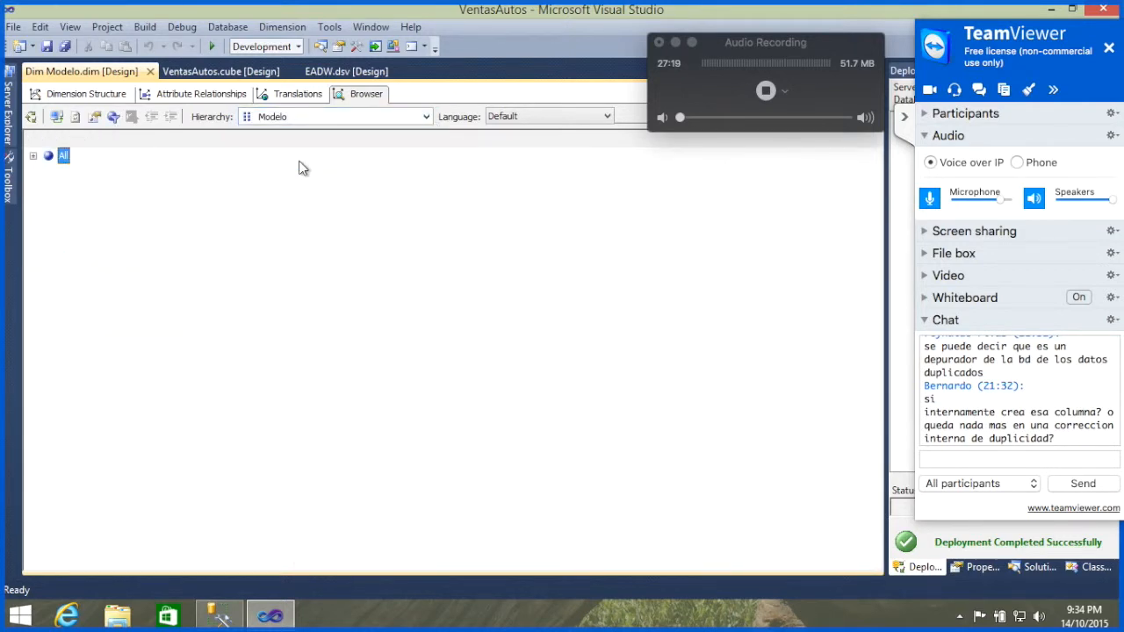
{"action": "left_click", "coordinate": [32, 156]}
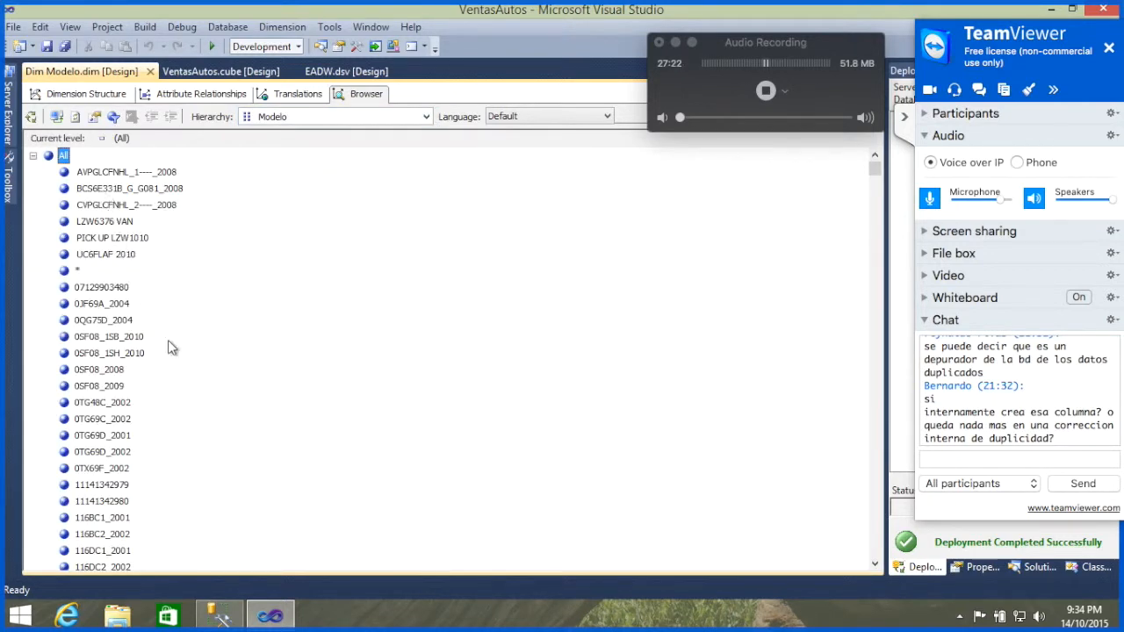
Step: Look through the Modelo members for repeated names, down to the 1C15H4_2005 and 1C15H4_2006 entries
{"action": "left_click", "coordinate": [112, 439]}
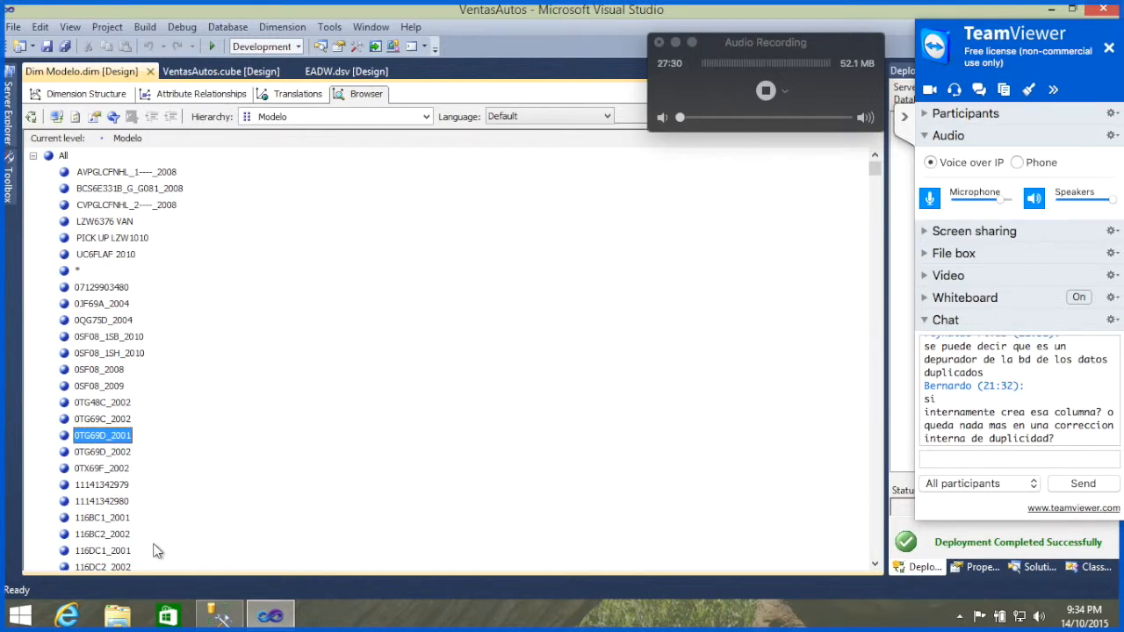
{"action": "key", "text": "Down"}
{"action": "key", "text": "Down"}
{"action": "key", "text": "Down"}
{"action": "key", "text": "Down"}
{"action": "key", "text": "Down"}
{"action": "key", "text": "Down"}
{"action": "key", "text": "Down"}
{"action": "key", "text": "Down"}
{"action": "key", "text": "Down"}
{"action": "key", "text": "Down"}
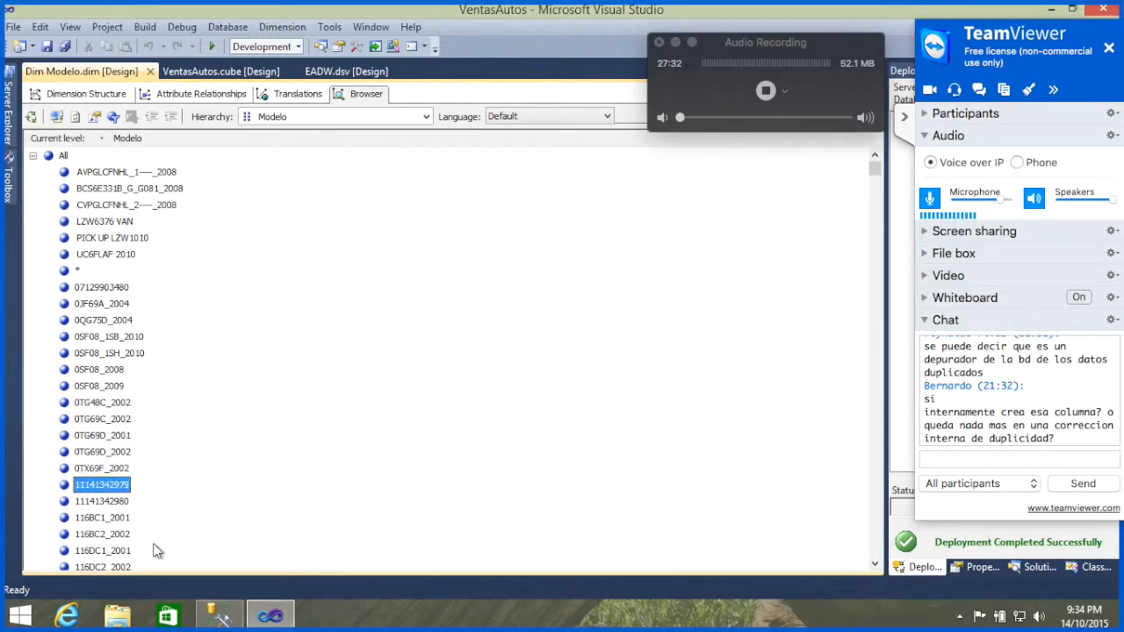
{"action": "key", "text": "Down"}
{"action": "key", "text": "Down"}
{"action": "key", "text": "Down"}
{"action": "key", "text": "Down"}
{"action": "key", "text": "Down"}
{"action": "key", "text": "Down"}
{"action": "key", "text": "Down"}
{"action": "key", "text": "Down"}
{"action": "key", "text": "Down"}
{"action": "key", "text": "Down"}
{"action": "key", "text": "Down"}
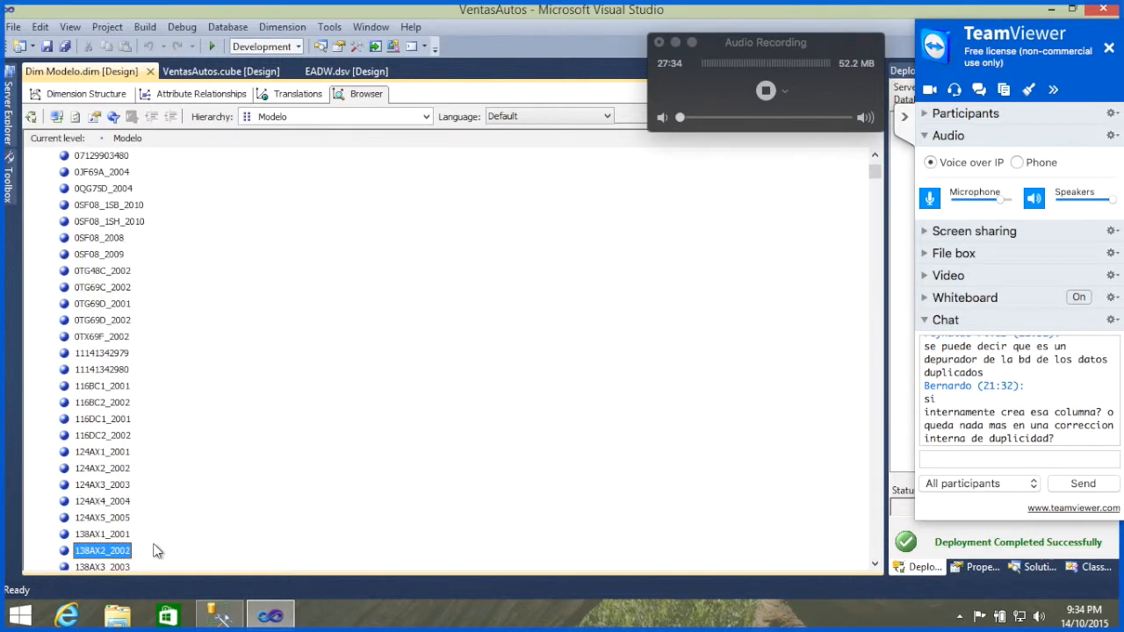
{"action": "key", "text": "Down"}
{"action": "key", "text": "Down"}
{"action": "key", "text": "Down"}
{"action": "key", "text": "Down"}
{"action": "key", "text": "Down"}
{"action": "key", "text": "Down"}
{"action": "key", "text": "Down"}
{"action": "key", "text": "Down"}
{"action": "key", "text": "Down"}
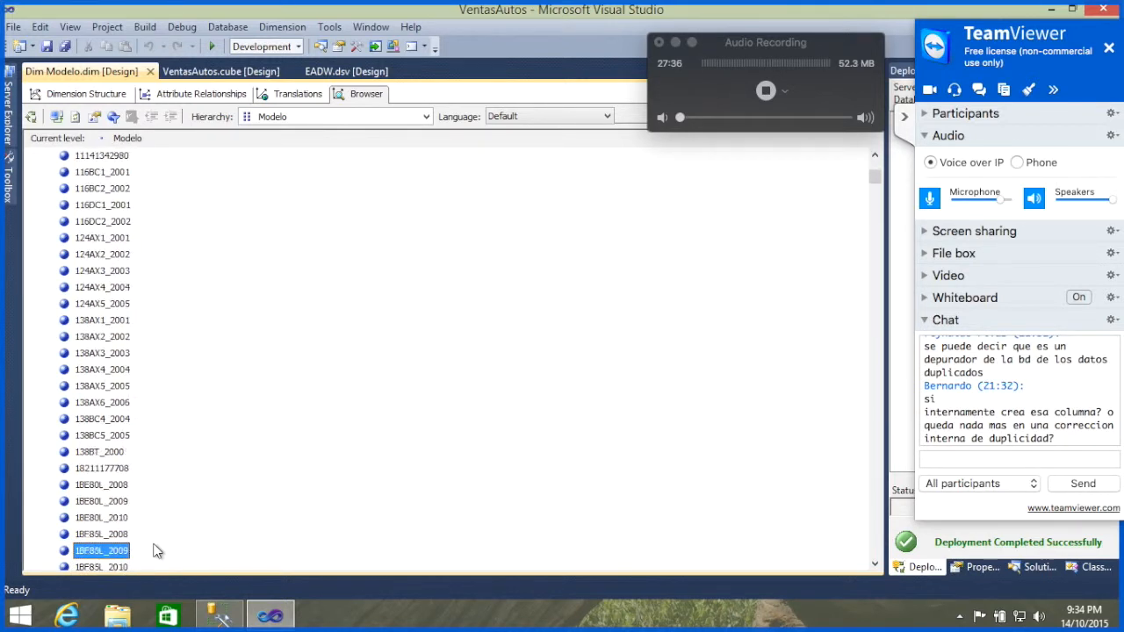
{"action": "key", "text": "Down"}
{"action": "key", "text": "Down"}
{"action": "key", "text": "Down"}
{"action": "key", "text": "Down"}
{"action": "key", "text": "Down"}
{"action": "key", "text": "Down"}
{"action": "key", "text": "Down"}
{"action": "key", "text": "Down"}
{"action": "key", "text": "Down"}
{"action": "key", "text": "Down"}
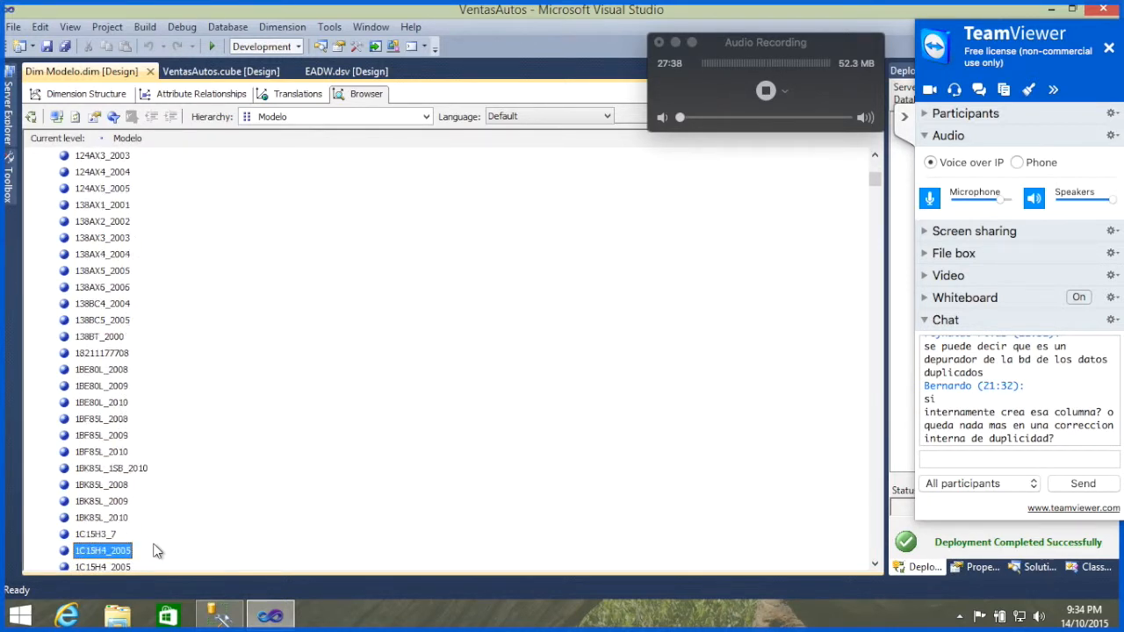
{"action": "key", "text": "Down"}
{"action": "key", "text": "Up"}
{"action": "key", "text": "Up"}
{"action": "key", "text": "Up"}
{"action": "key", "text": "Up"}
{"action": "key", "text": "Up"}
{"action": "key", "text": "Up"}
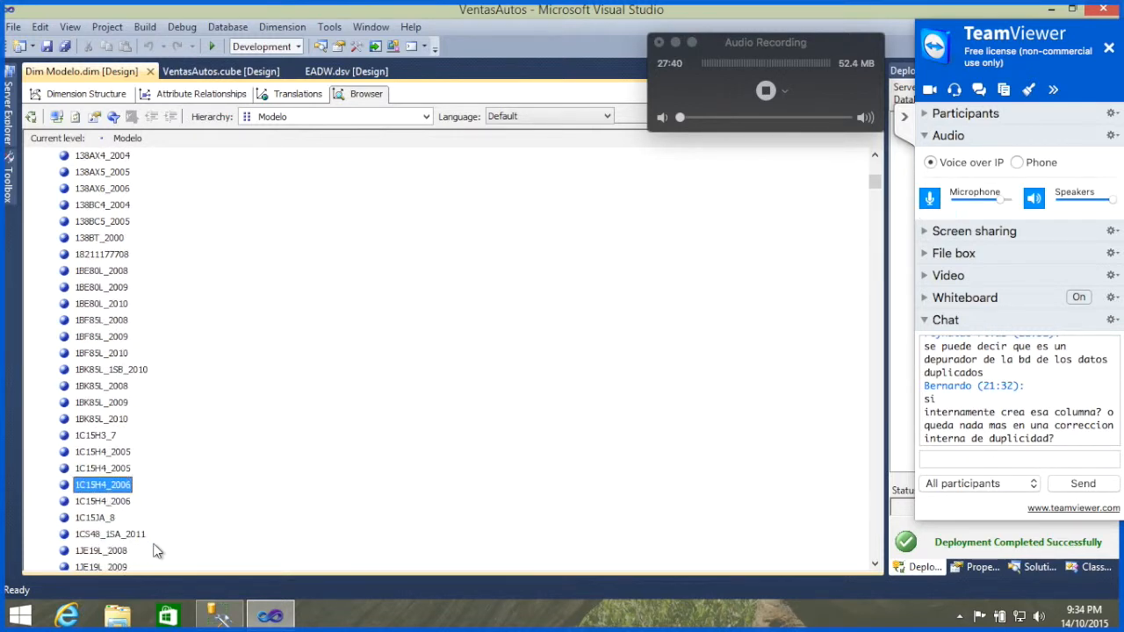
{"action": "key", "text": "Down"}
{"action": "key", "text": "Up"}
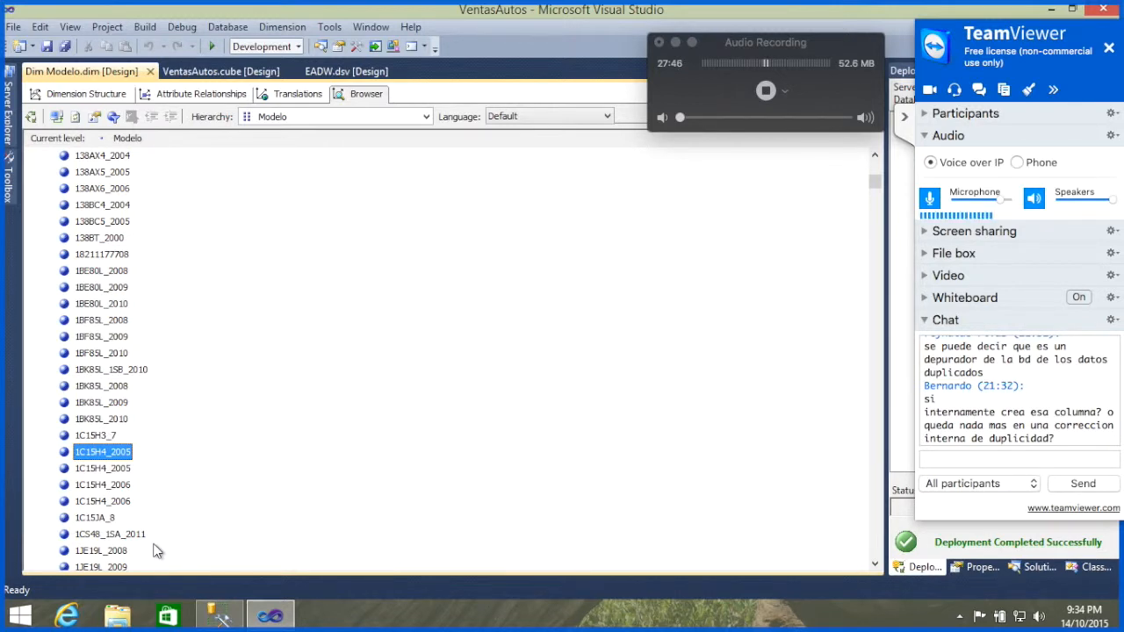
{"action": "key", "text": "Down"}
{"action": "key", "text": "Up"}
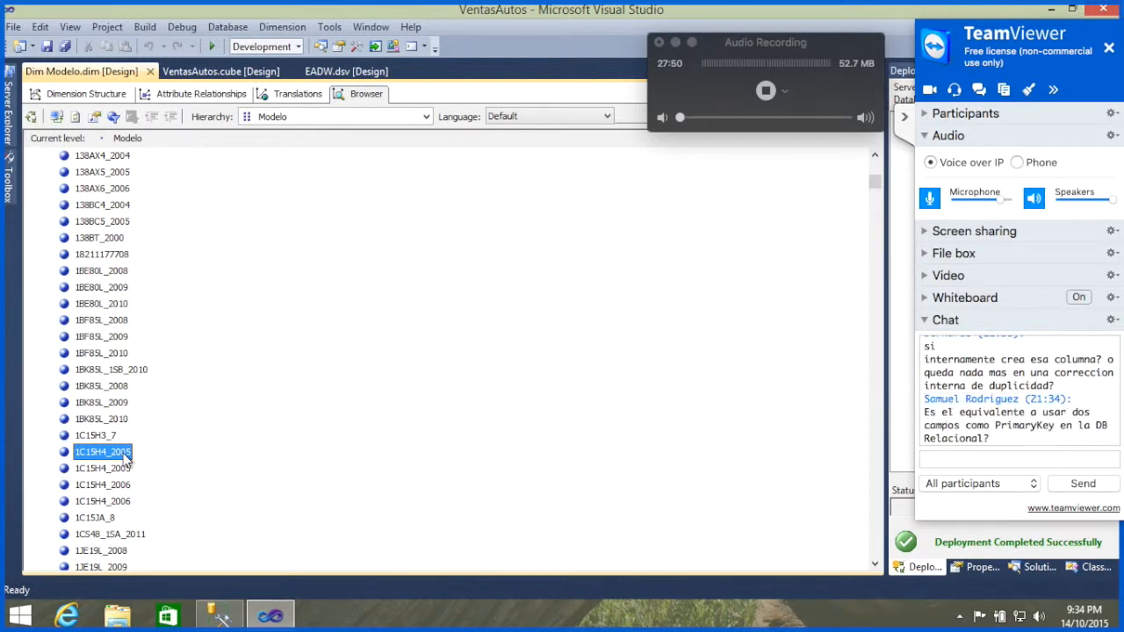
Step: Compare the two 1C15H4_2005 members in the Modelo hierarchy by selecting each in turn
{"action": "right_click", "coordinate": [125, 457]}
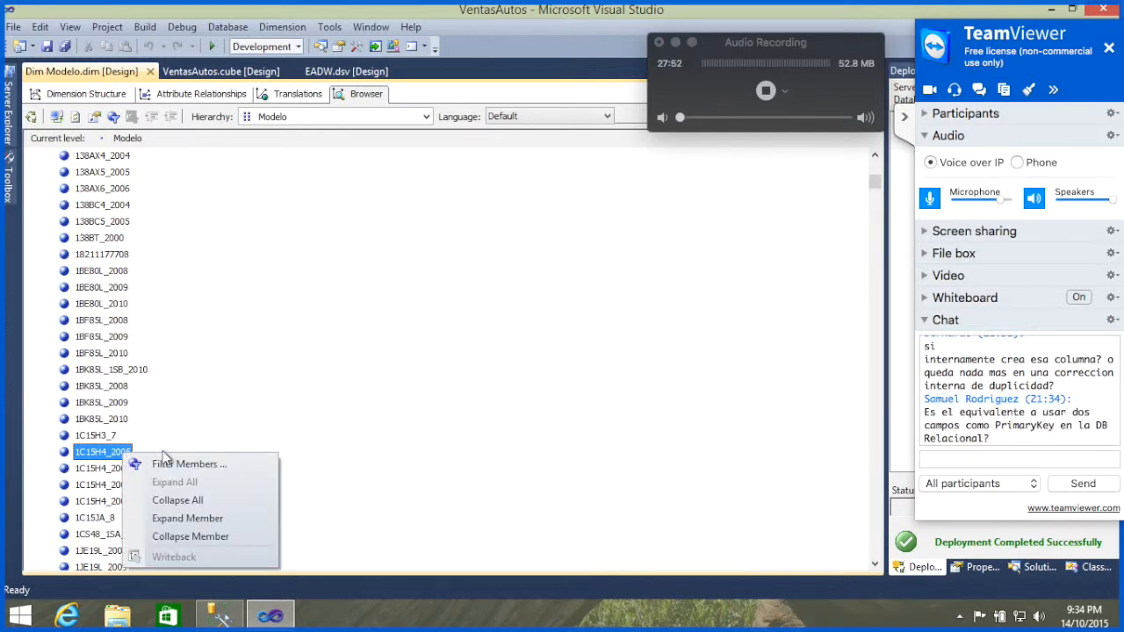
{"action": "key", "text": "Escape"}
{"action": "left_click", "coordinate": [111, 470]}
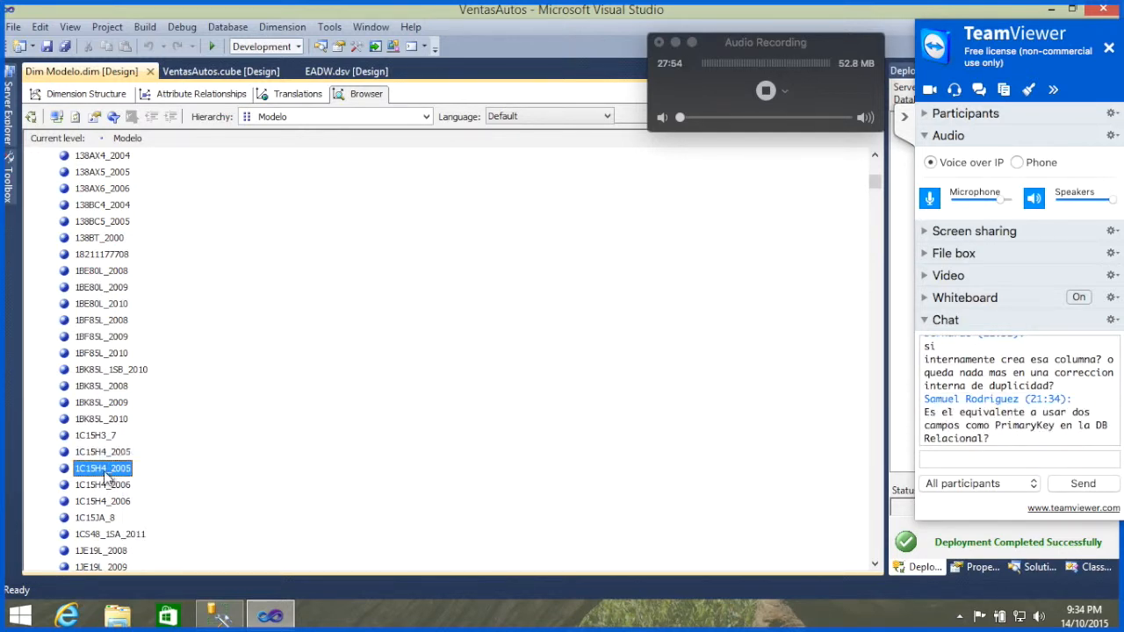
{"action": "left_click", "coordinate": [115, 454]}
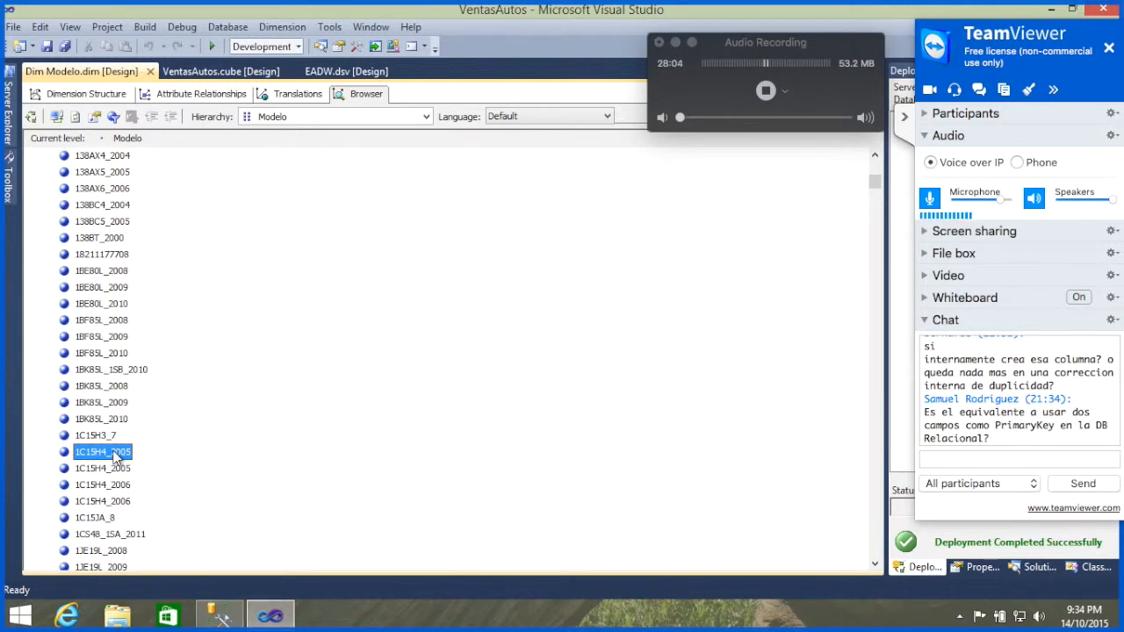
{"action": "key", "text": "Down"}
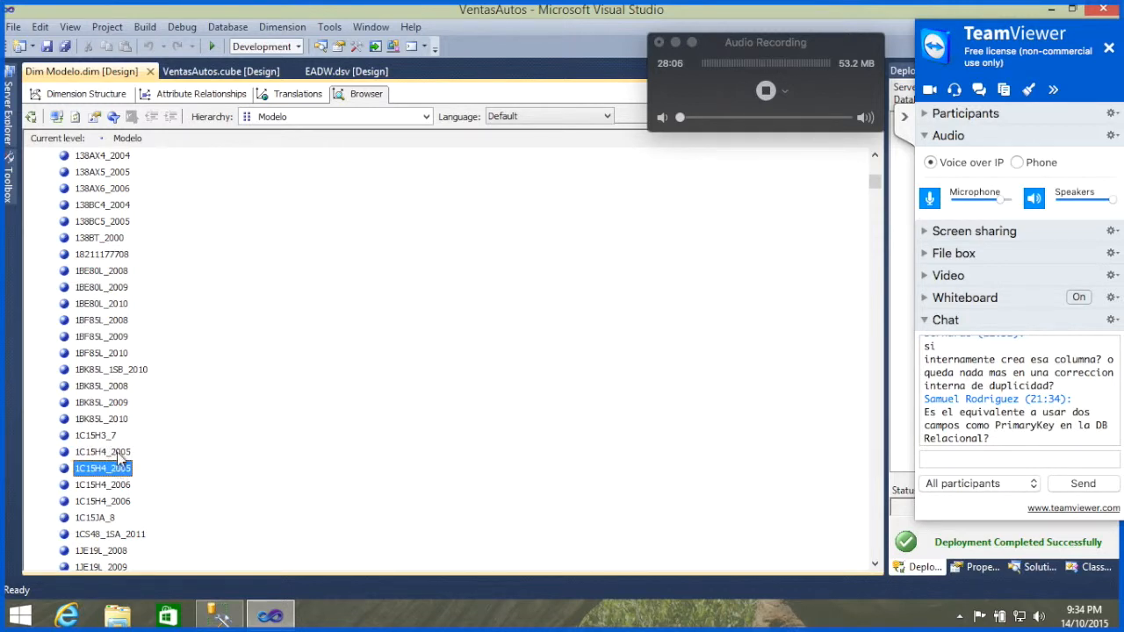
{"action": "left_click", "coordinate": [122, 452]}
{"action": "left_click", "coordinate": [116, 470]}
{"action": "left_click", "coordinate": [120, 453]}
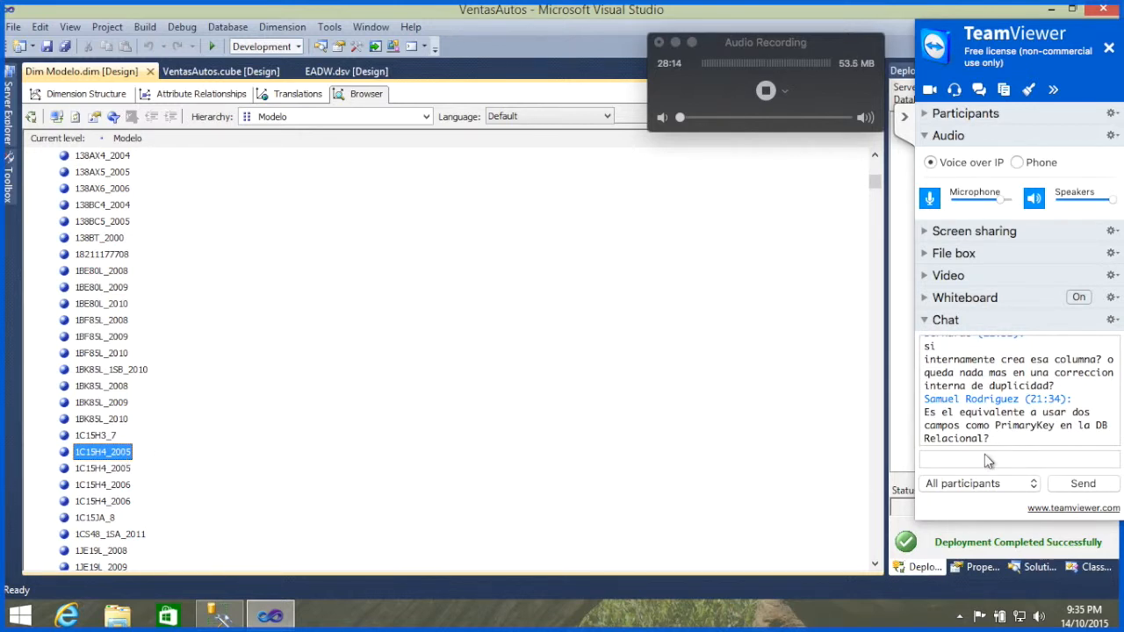
Step: Switch to the TeamViewer chat, read the participants' newest questions, and hide the TeamViewer panel
{"action": "left_click", "coordinate": [963, 461]}
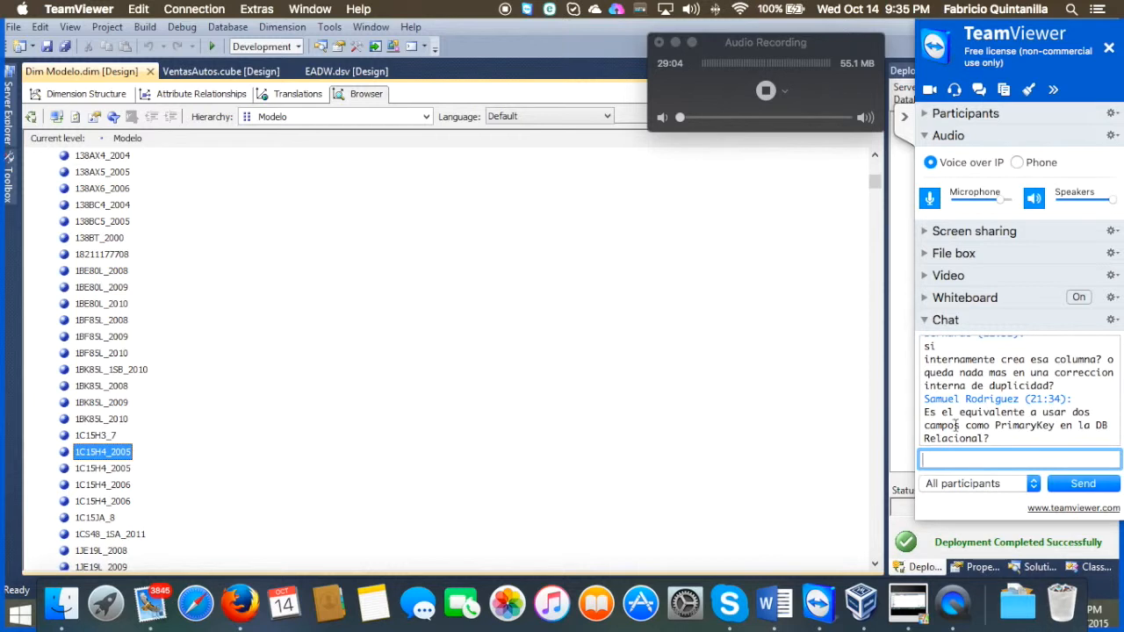
{"action": "left_click", "coordinate": [927, 116]}
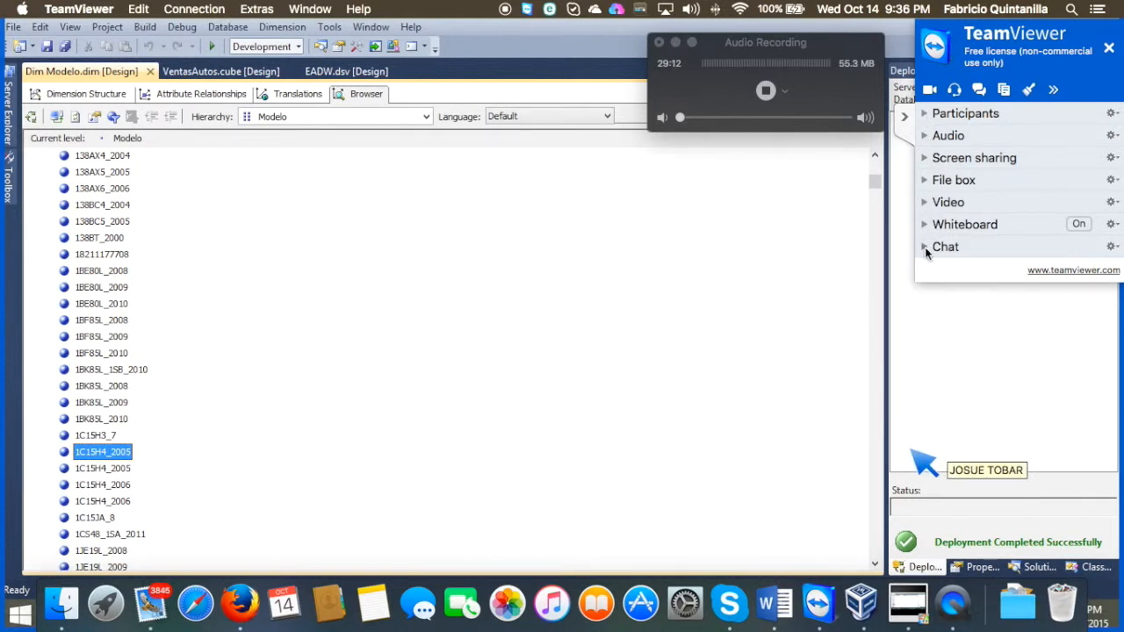
{"action": "left_click", "coordinate": [925, 247]}
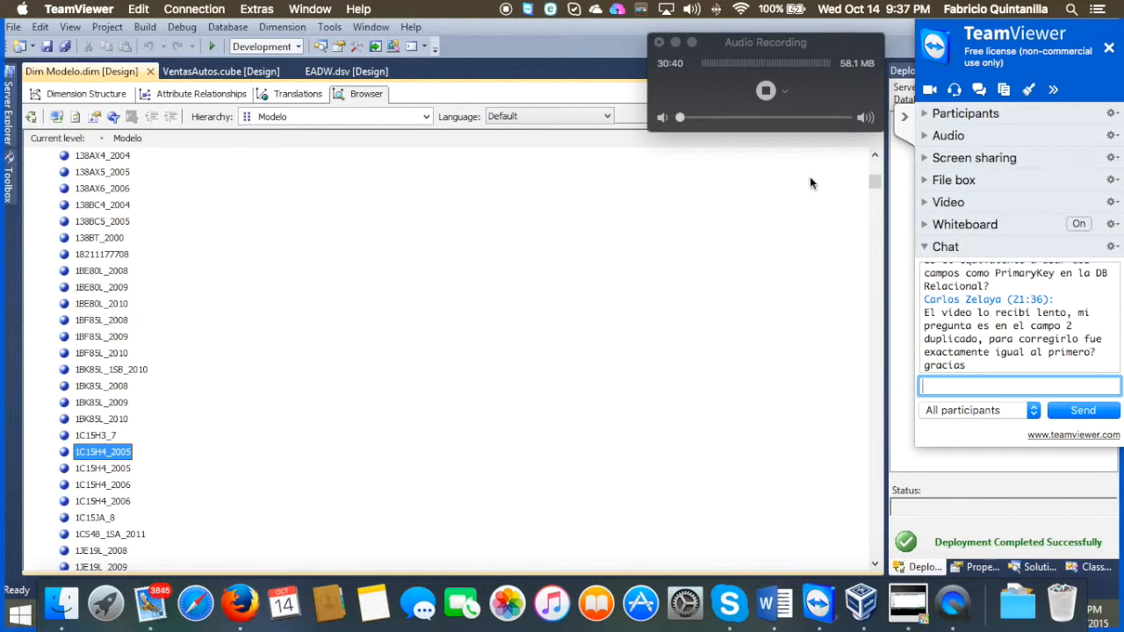
{"action": "left_click", "coordinate": [905, 116]}
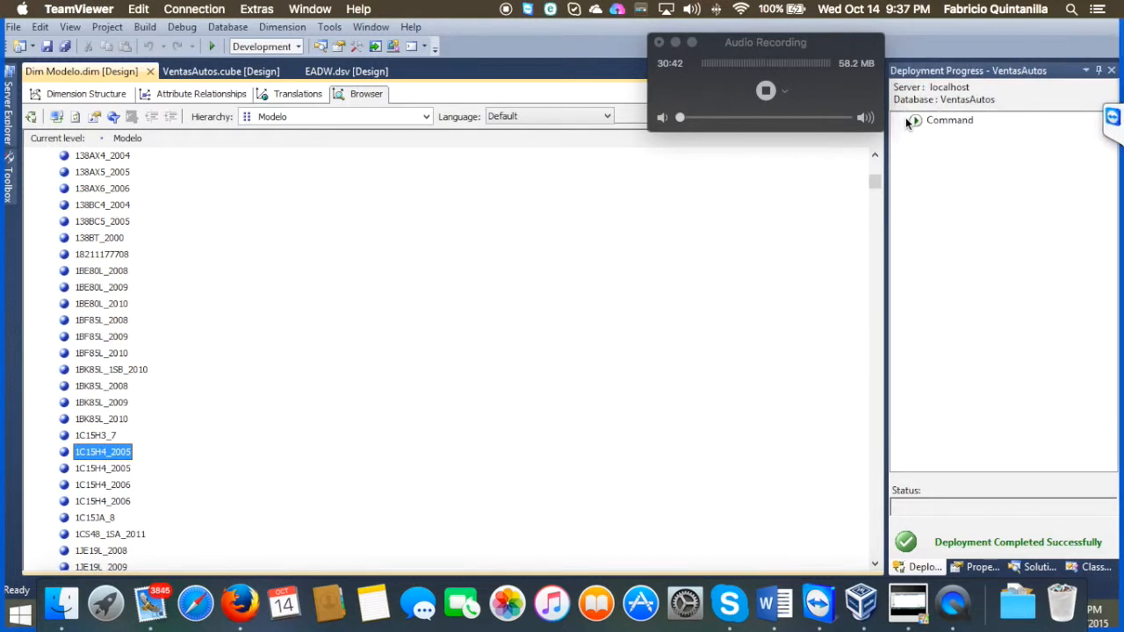
Step: Open the Dim Vendedor dimension and add CodigoVendedor, Vendedor, Nombre and NombreAreaVendedor from the DimVendedor table as attributes
{"action": "left_click", "coordinate": [1035, 567]}
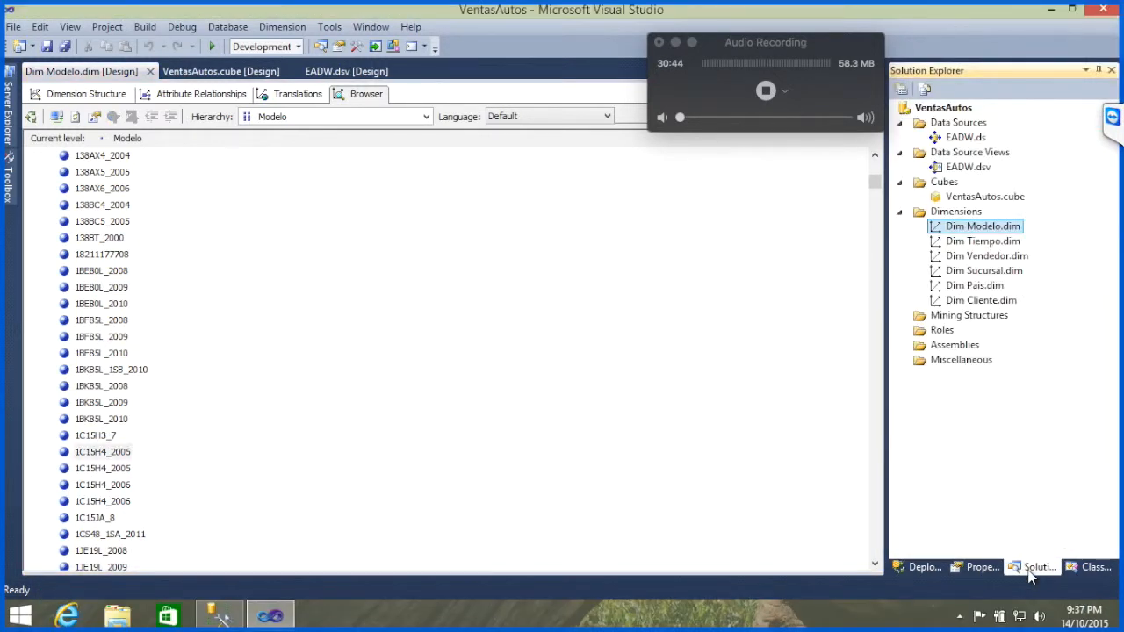
{"action": "double_click", "coordinate": [988, 256]}
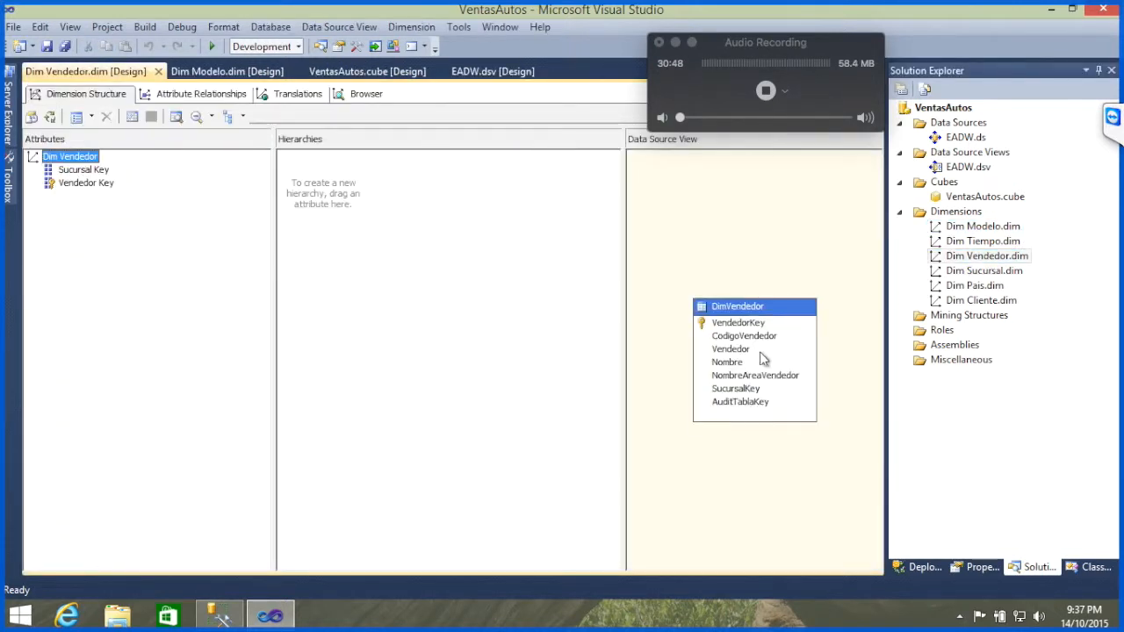
{"action": "left_click_drag", "start_coordinate": [770, 344], "coordinate": [257, 314]}
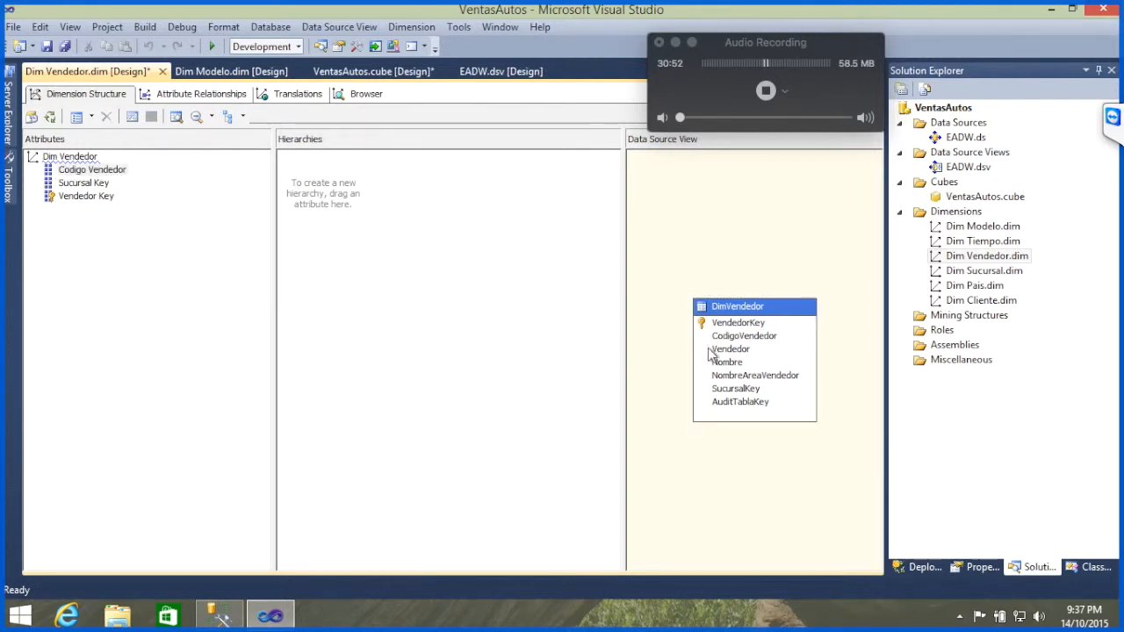
{"action": "left_click_drag", "start_coordinate": [736, 352], "coordinate": [209, 289]}
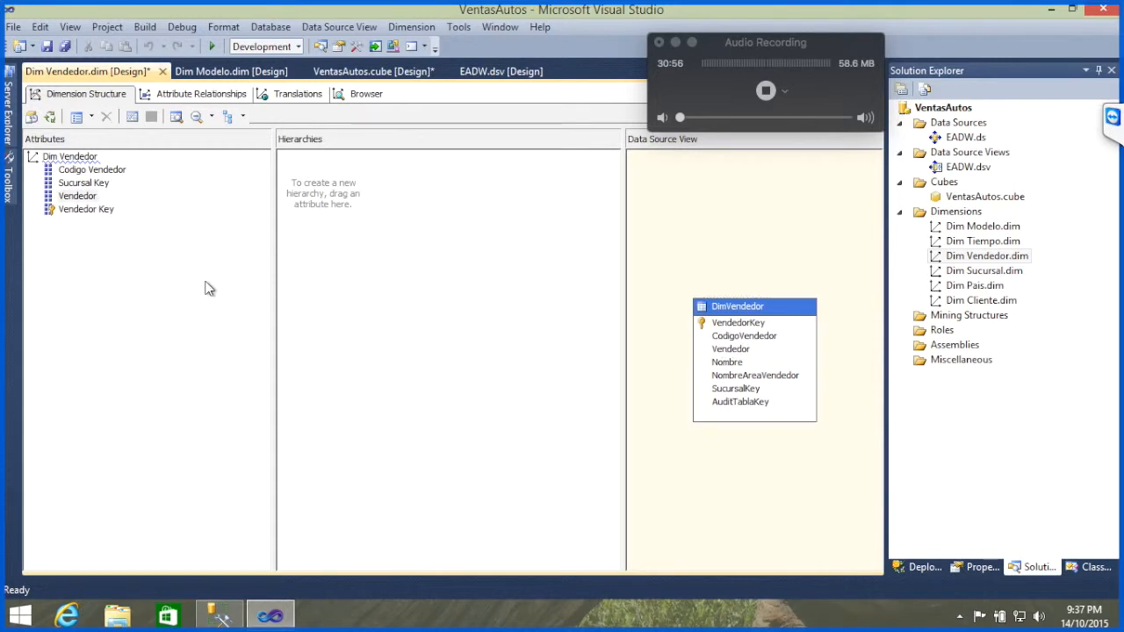
{"action": "left_click_drag", "start_coordinate": [736, 362], "coordinate": [268, 320]}
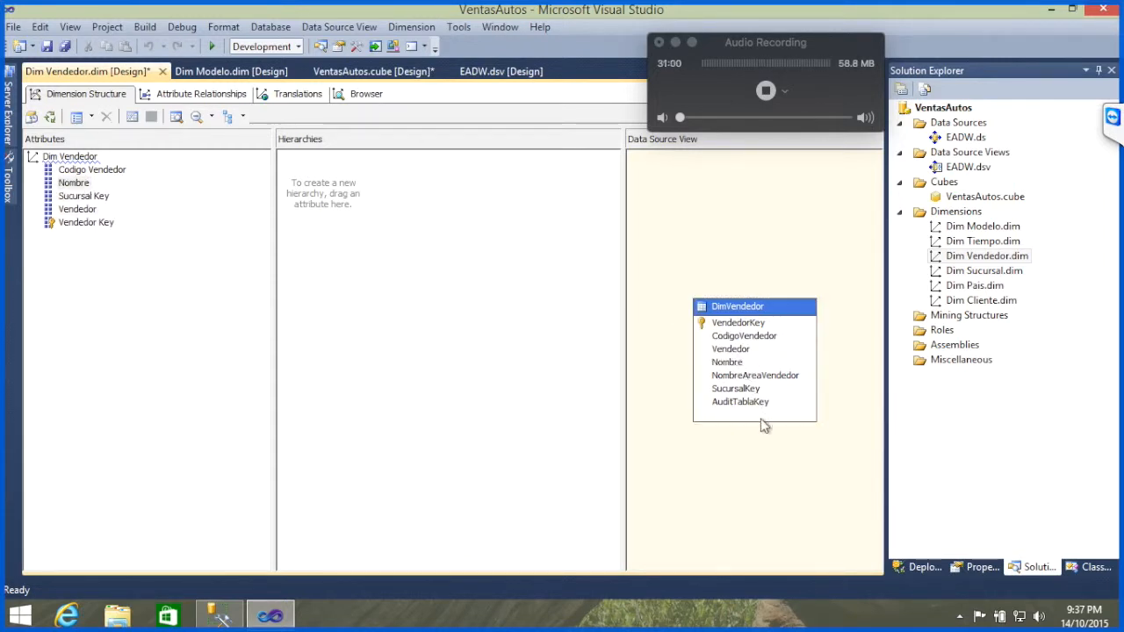
{"action": "left_click_drag", "start_coordinate": [783, 378], "coordinate": [249, 377]}
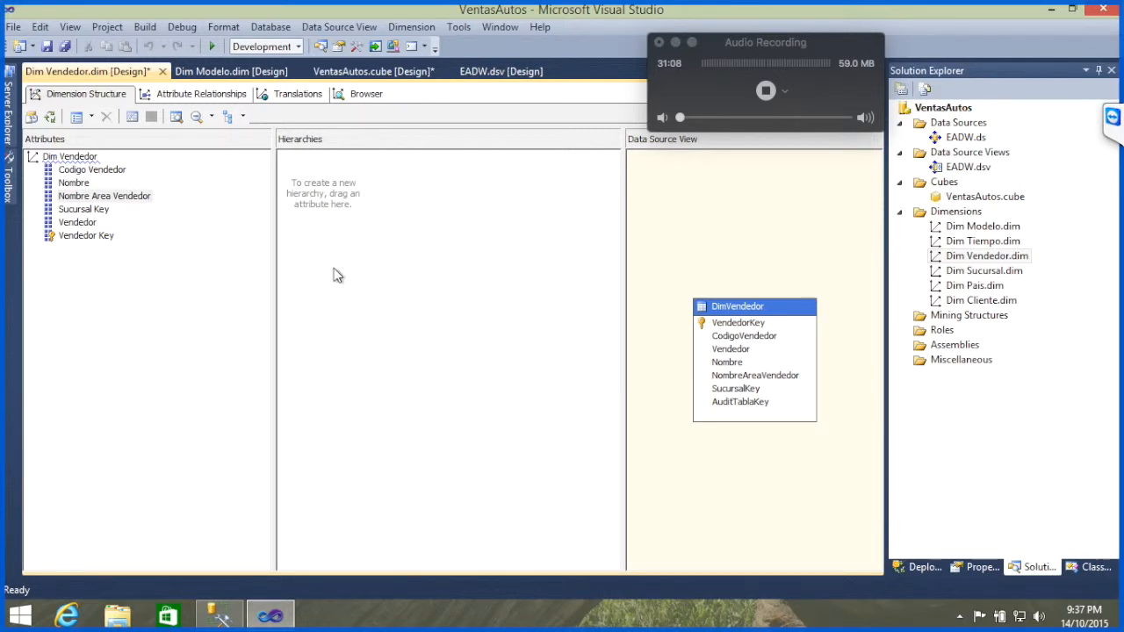
Step: Process the Dim Vendedor dimension, accepting the build and deployment of the project first
{"action": "left_click", "coordinate": [55, 119]}
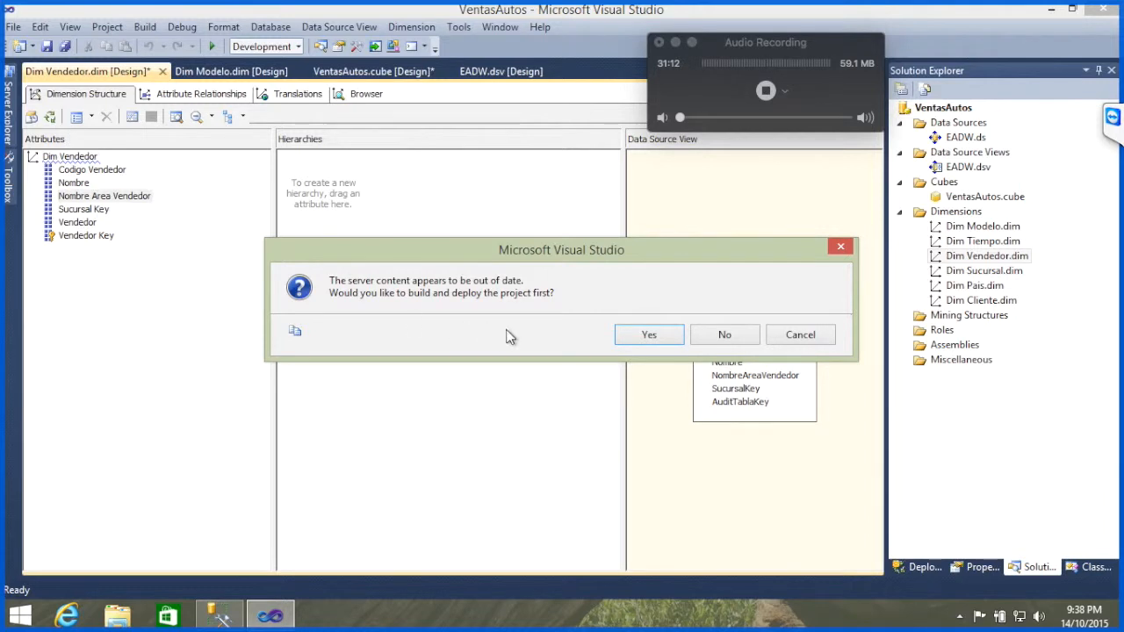
{"action": "left_click", "coordinate": [656, 343]}
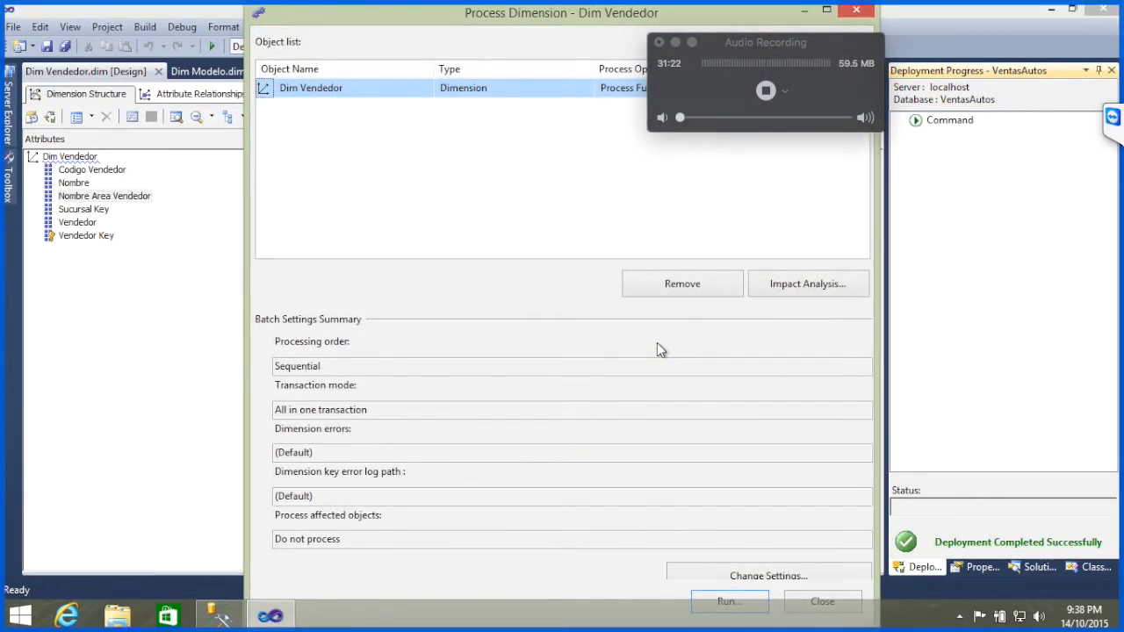
{"action": "key", "text": "Return"}
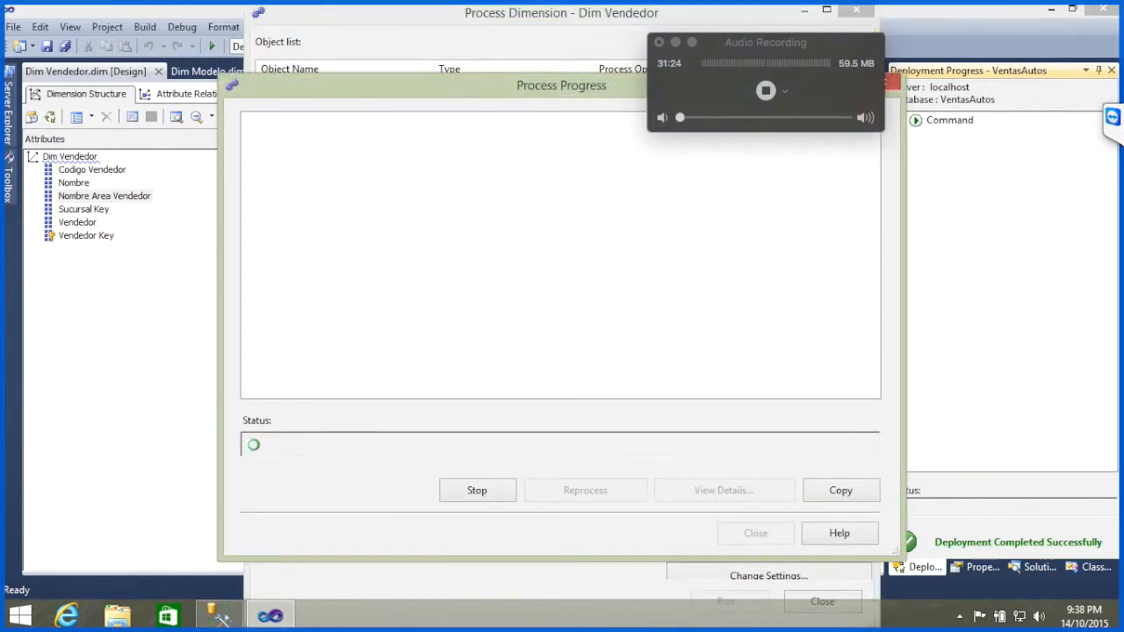
Step: Check the TeamViewer chat for new participant questions and hide the TeamViewer panel again
{"action": "left_click", "coordinate": [1114, 118]}
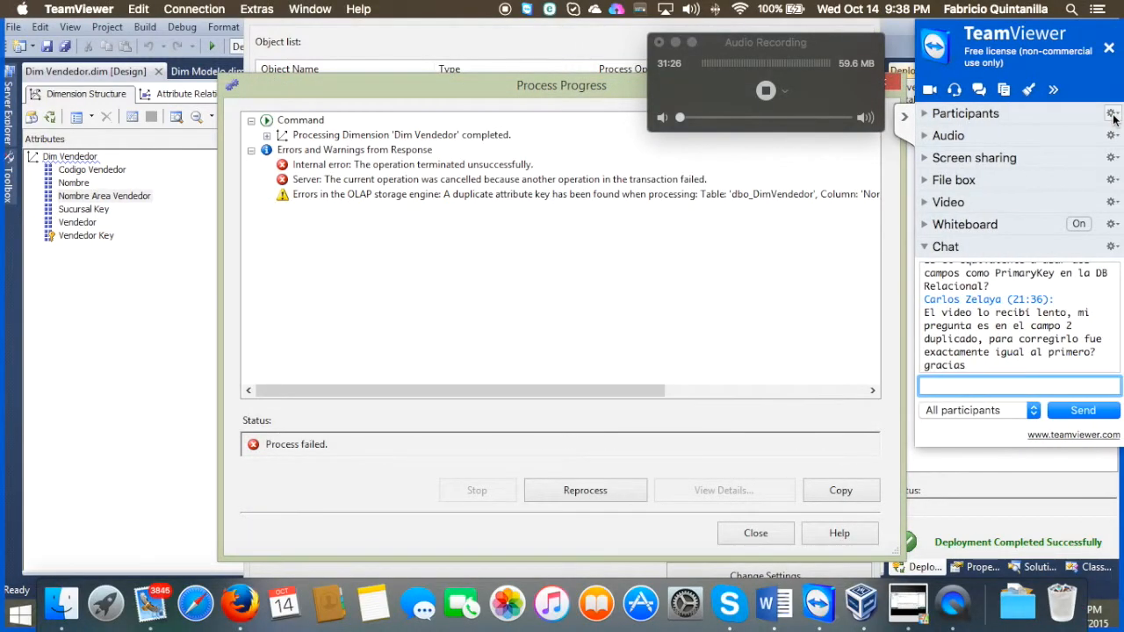
{"action": "left_click", "coordinate": [906, 120]}
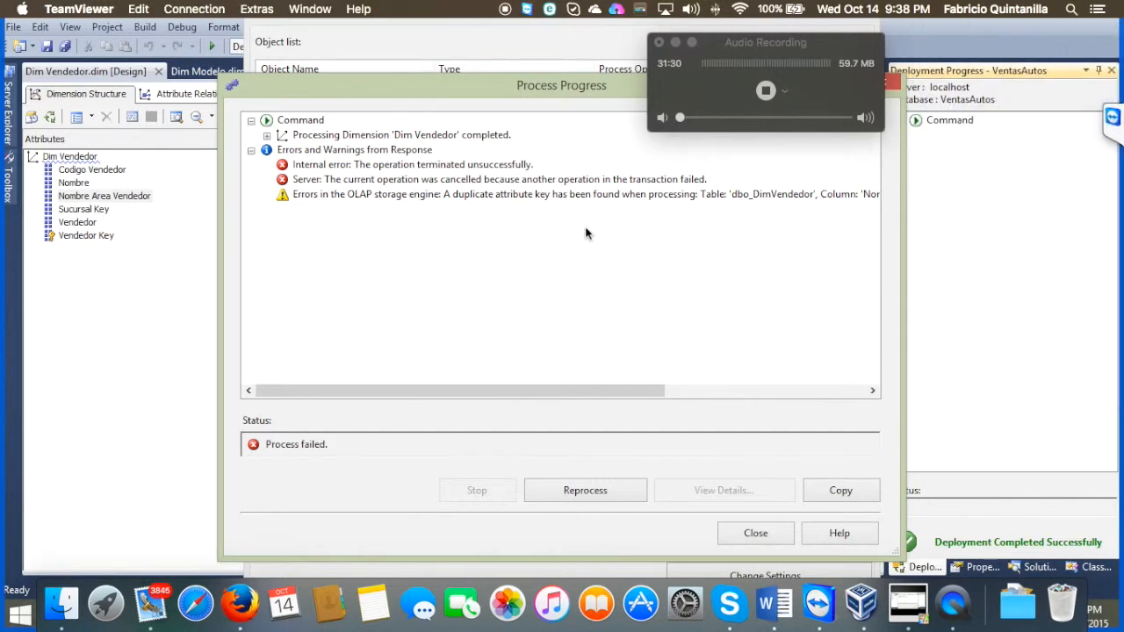
Step: Read the full details of the OLAP storage engine error for Dim Vendedor and close the processing dialogs
{"action": "left_click", "coordinate": [596, 197]}
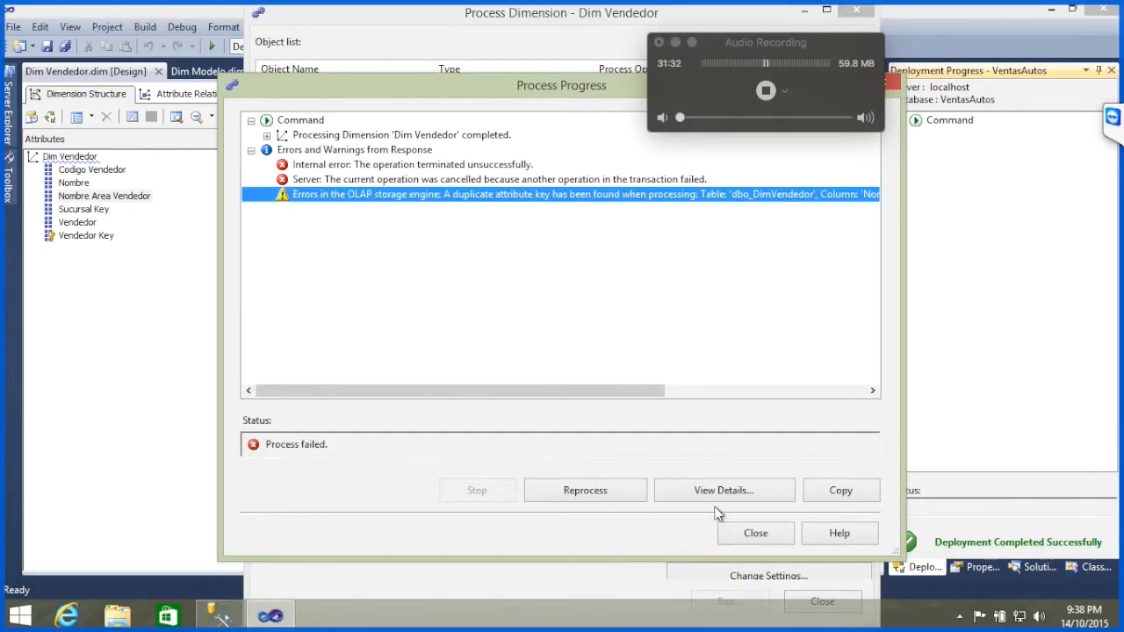
{"action": "left_click", "coordinate": [724, 491]}
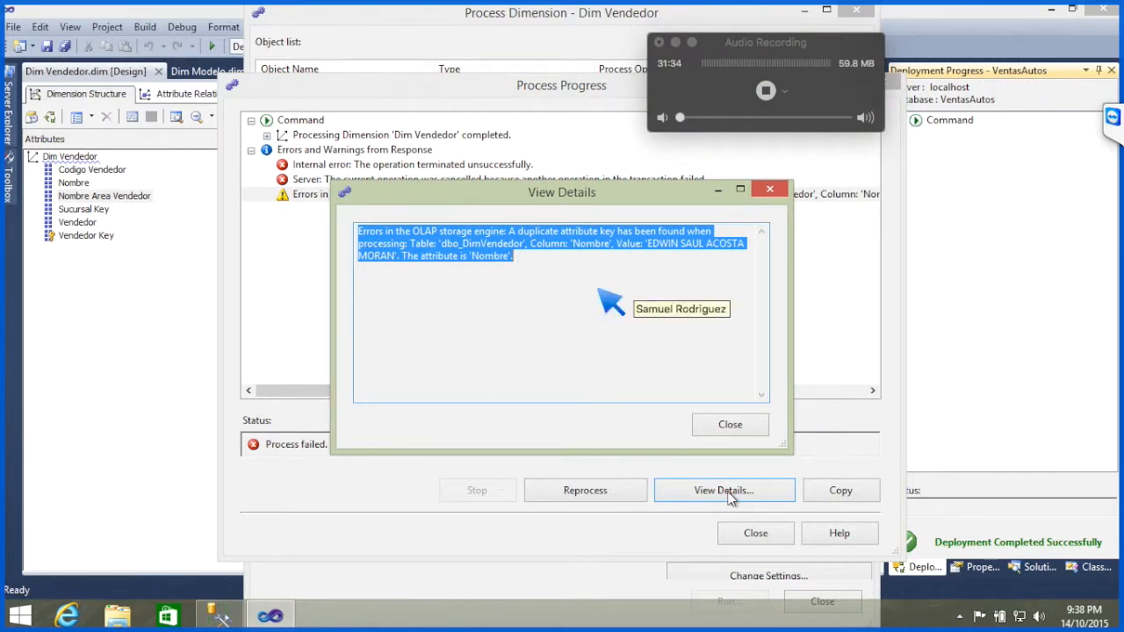
{"action": "left_click", "coordinate": [540, 262]}
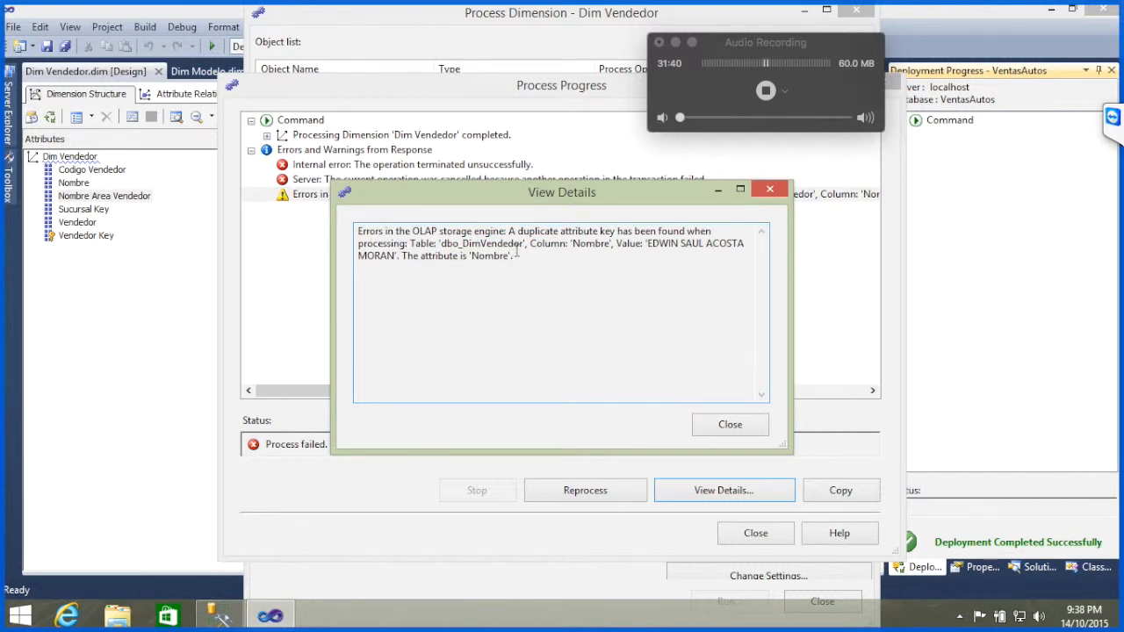
{"action": "left_click", "coordinate": [746, 425]}
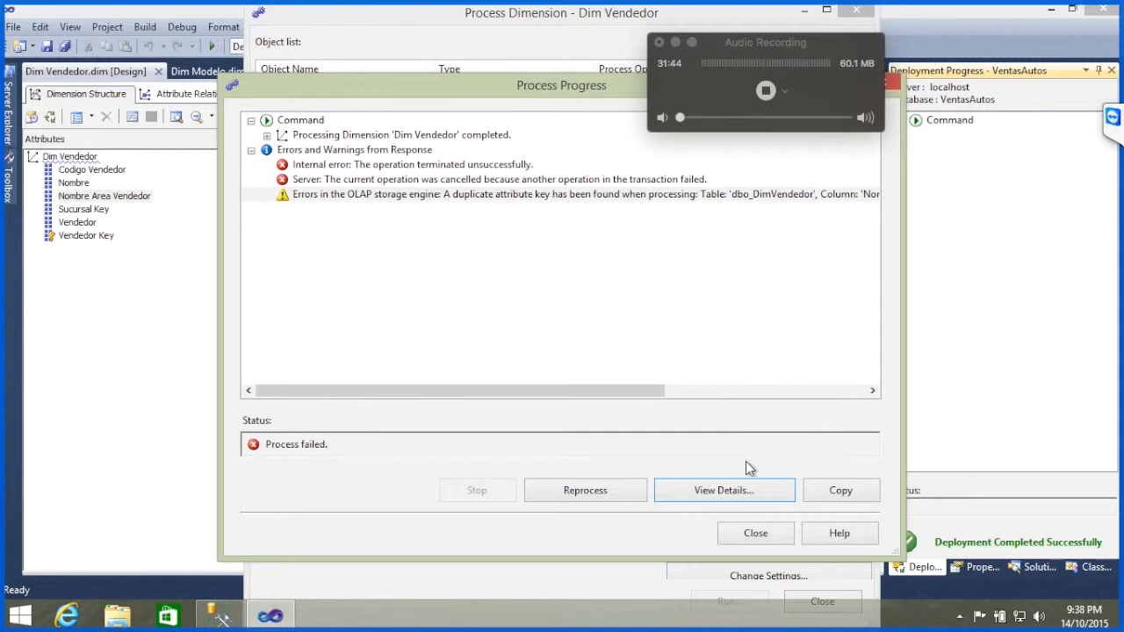
{"action": "left_click", "coordinate": [775, 533]}
{"action": "left_click", "coordinate": [806, 601]}
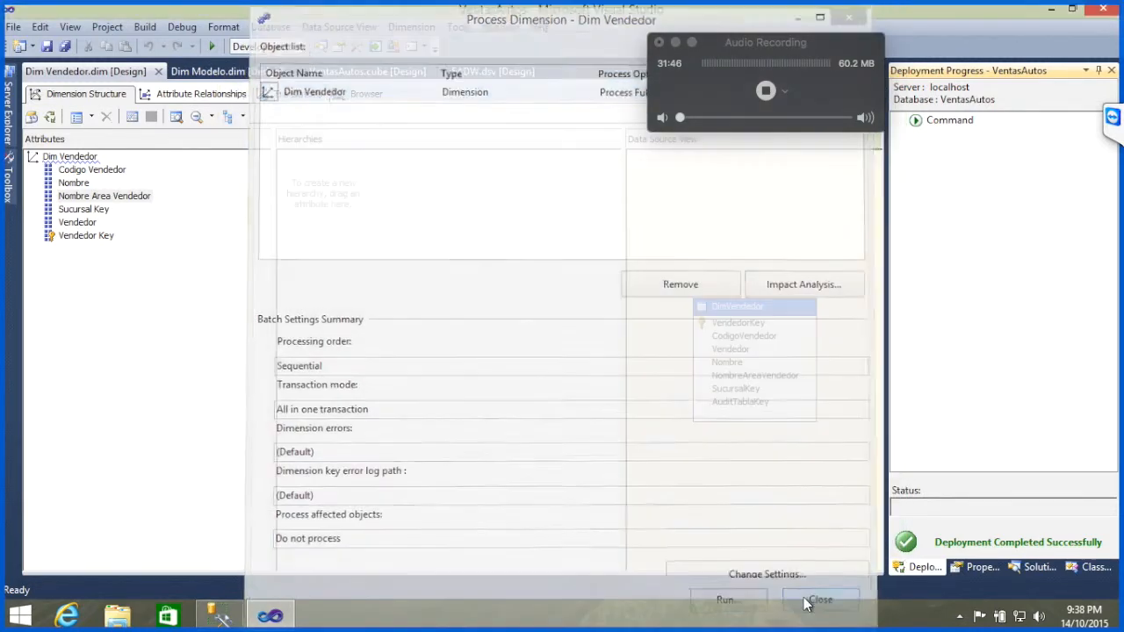
Step: Switch to SQL Server Management Studio and add the query "select * from DimVendedor" below the DimModelo query
{"action": "left_click", "coordinate": [219, 615]}
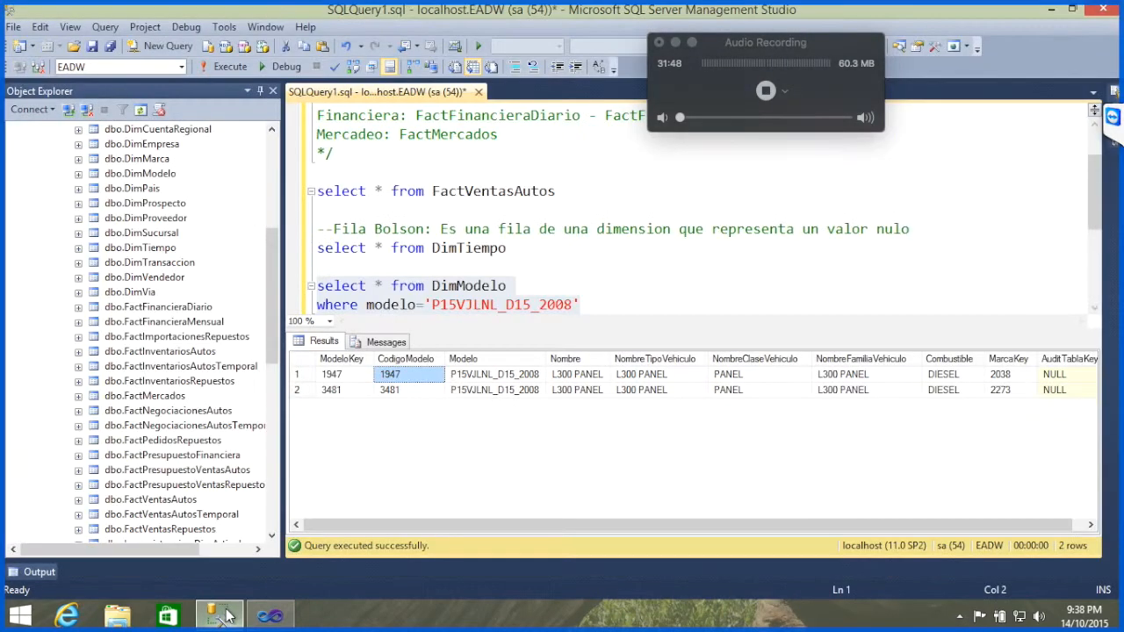
{"action": "left_click", "coordinate": [660, 305]}
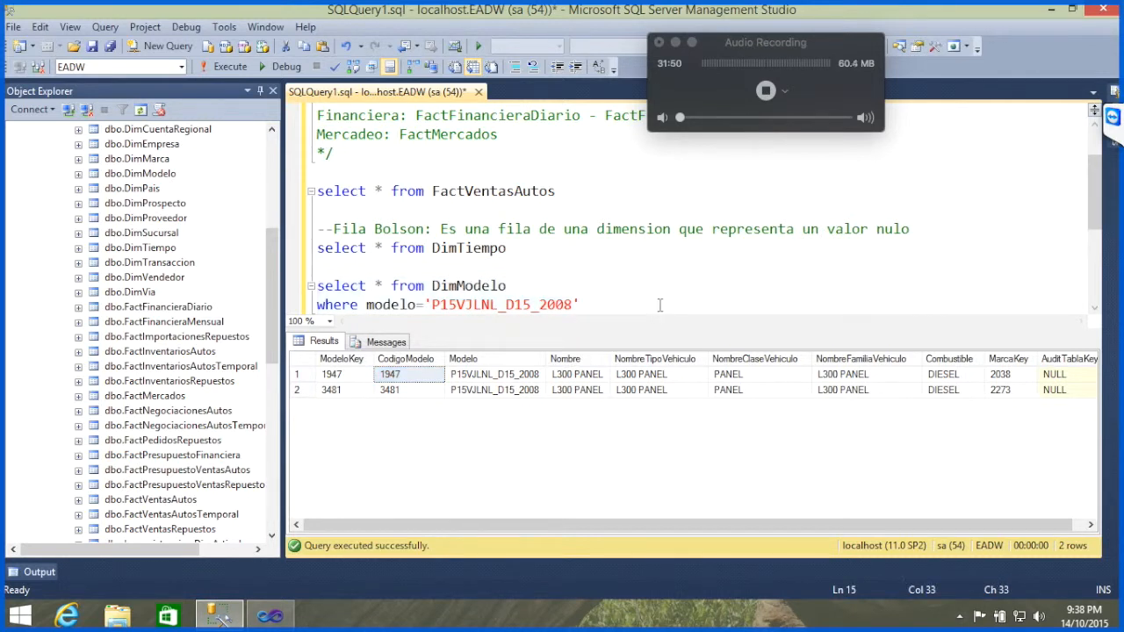
{"action": "key", "text": "Return"}
{"action": "key", "text": "Return"}
{"action": "type", "text": "select"}
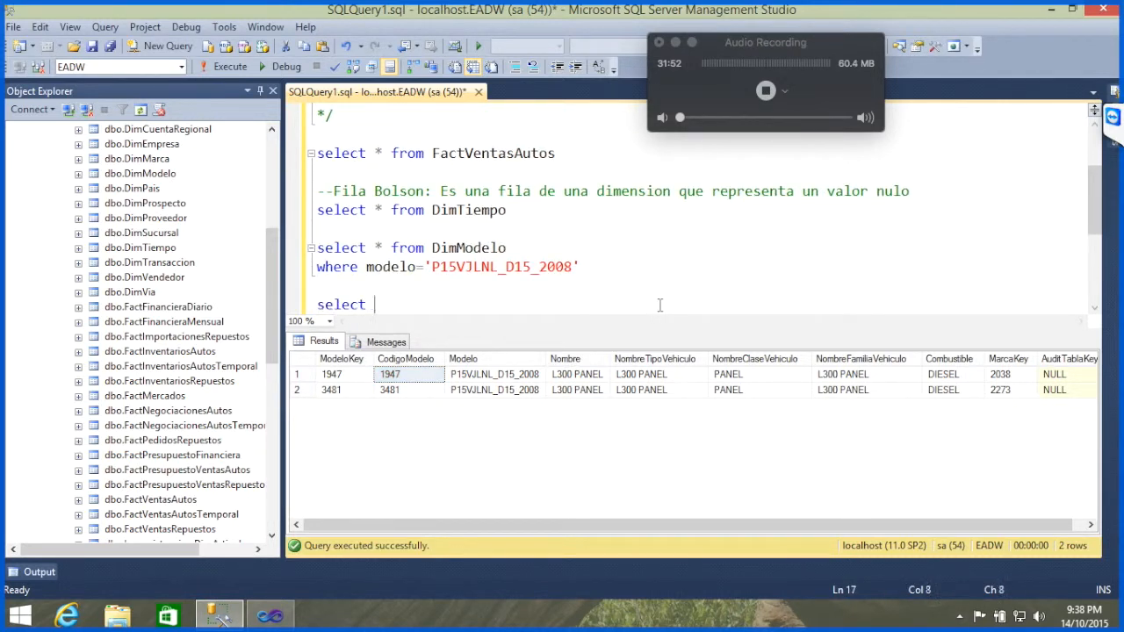
{"action": "type", "text": " * from Dim"}
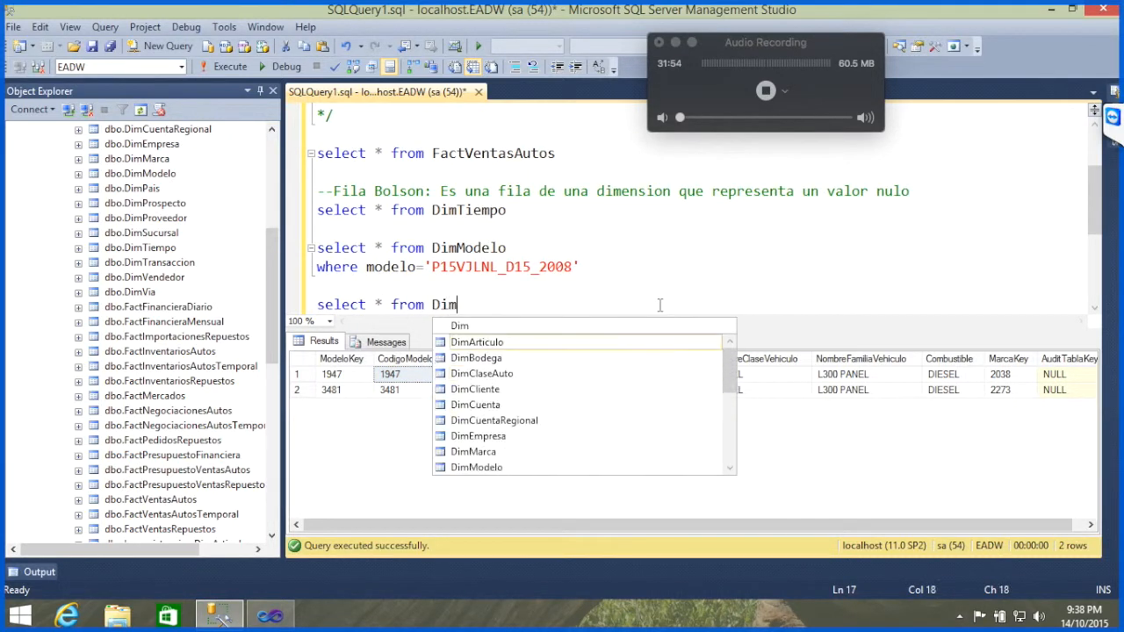
{"action": "type", "text": "Vendedor"}
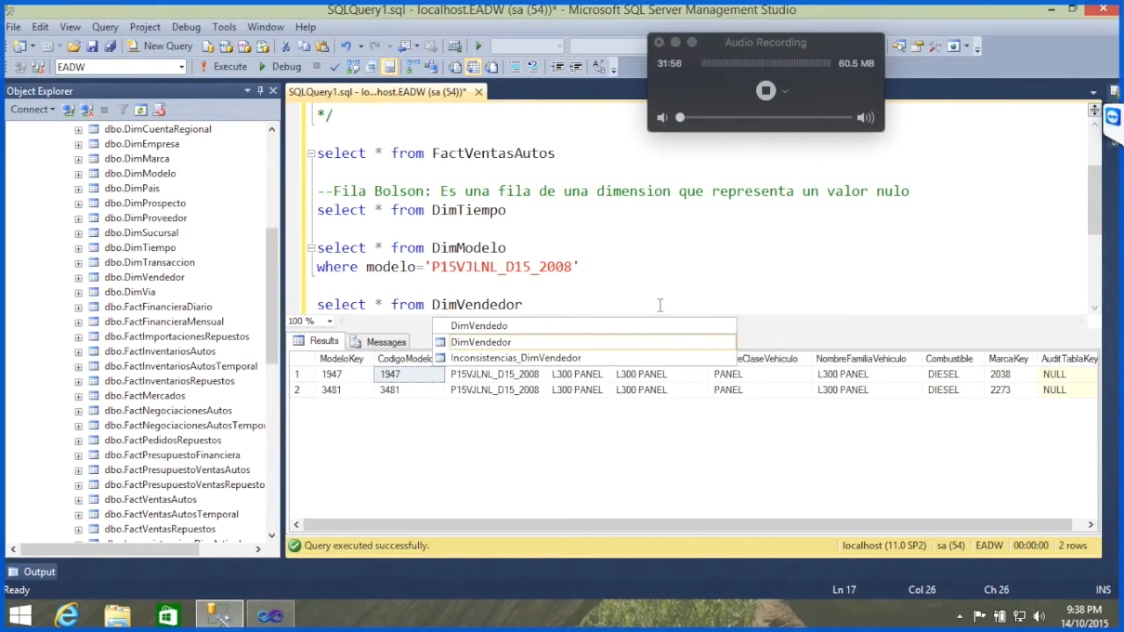
Step: Run only the DimVendedor query to view the table's rows
{"action": "key", "text": "Home"}
{"action": "key", "text": "Up"}
{"action": "key", "text": "shift+Down"}
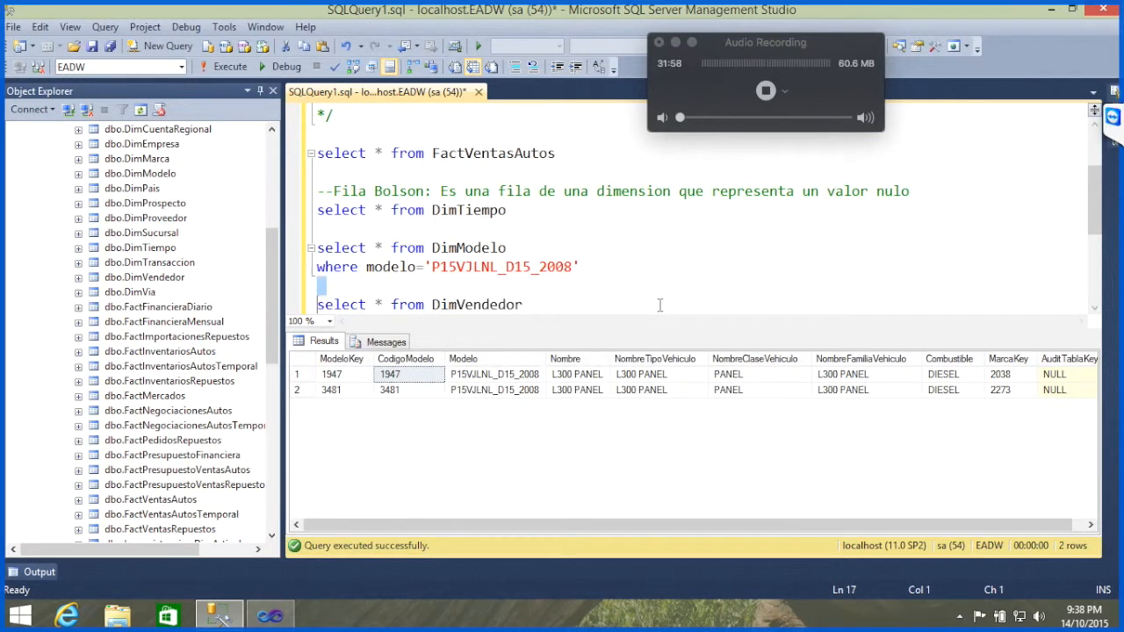
{"action": "key", "text": "Down"}
{"action": "key", "text": "ctrl+Down"}
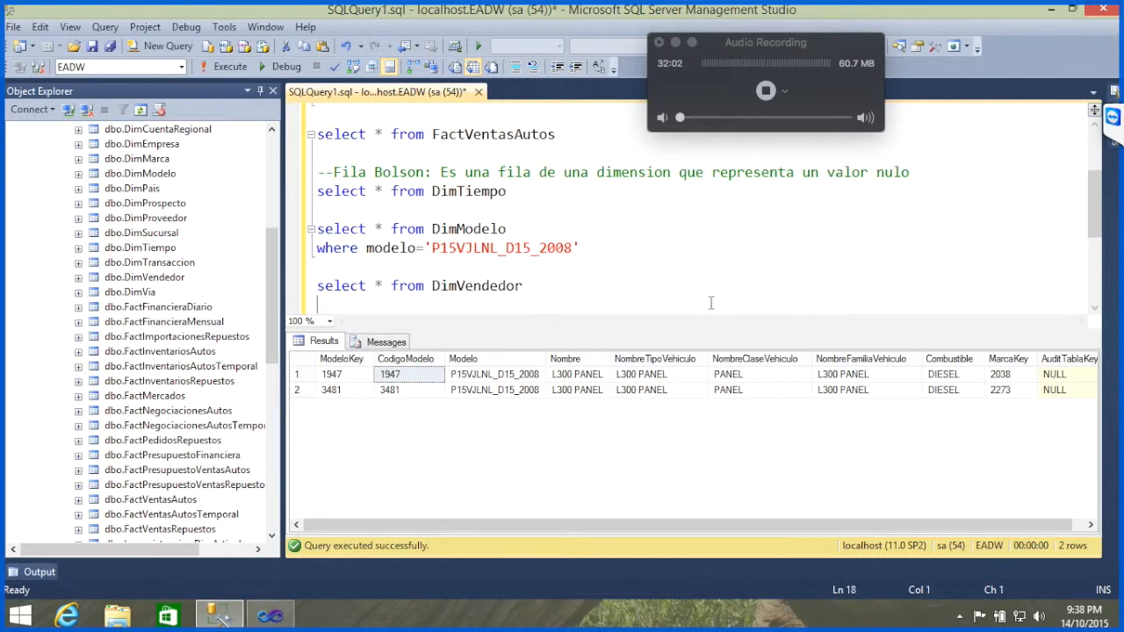
{"action": "key", "text": "shift+Home"}
{"action": "key", "text": "F5"}
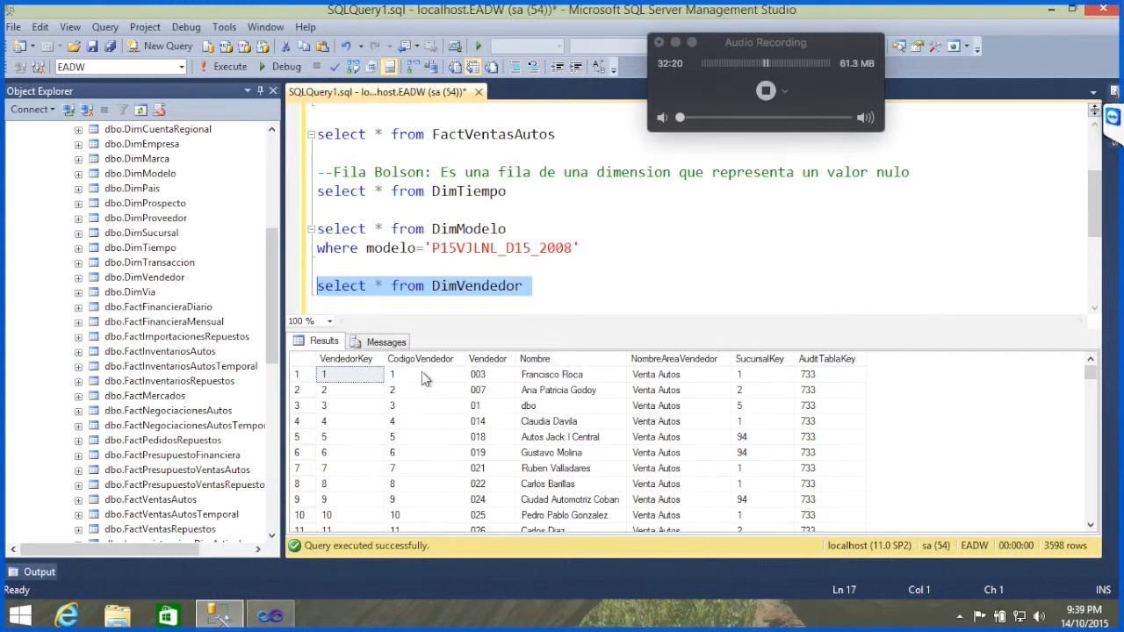
Step: Back in Visual Studio, add CodigoVendedor to the Nombre attribute's KeyColumns so the key combines Nombre and CodigoVendedor
{"action": "left_click", "coordinate": [269, 617]}
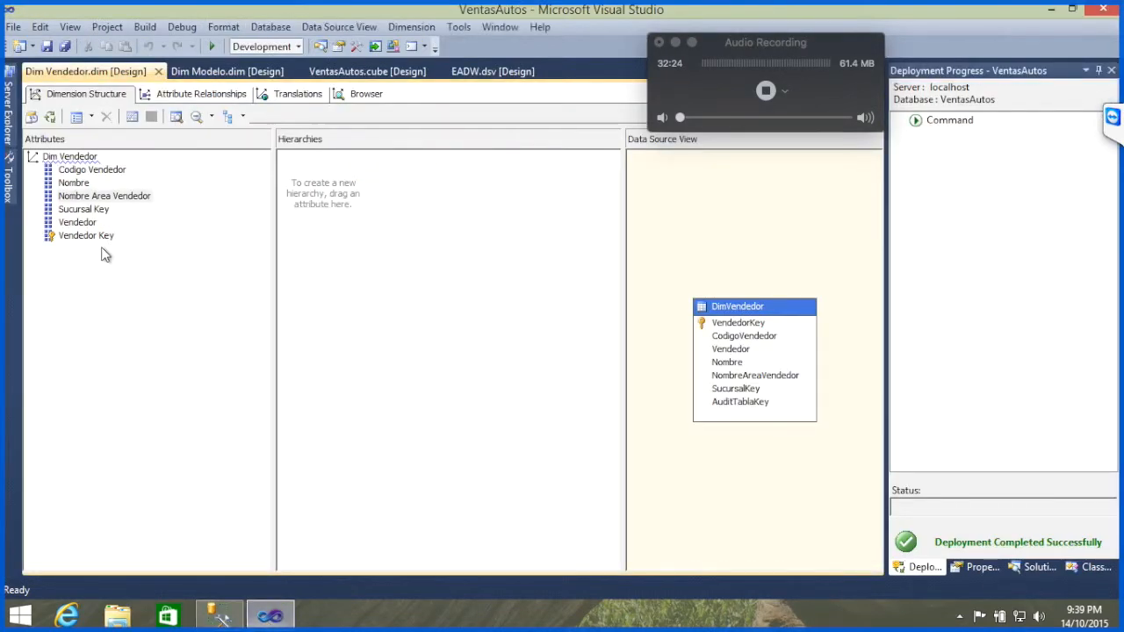
{"action": "left_click", "coordinate": [77, 184]}
{"action": "right_click", "coordinate": [82, 191]}
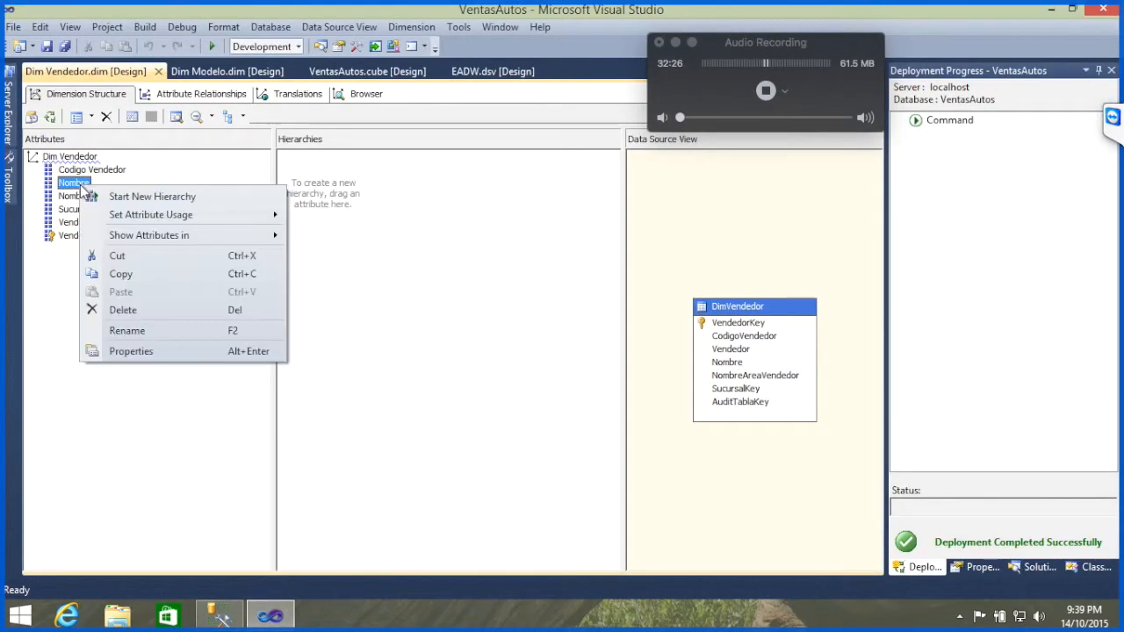
{"action": "left_click", "coordinate": [181, 353]}
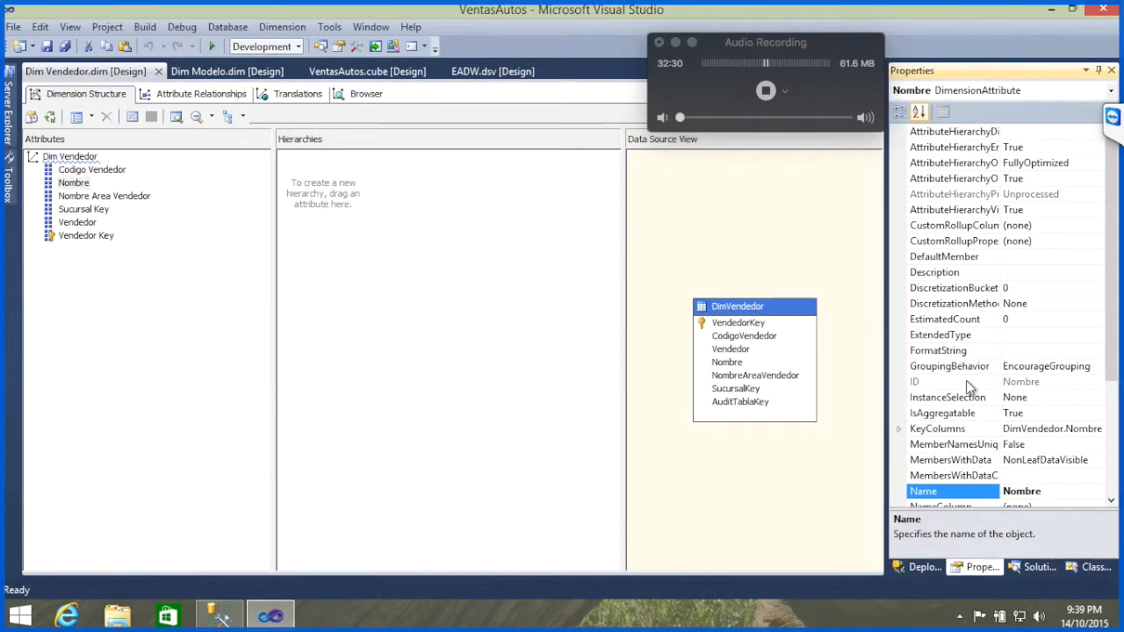
{"action": "left_click", "coordinate": [1057, 428]}
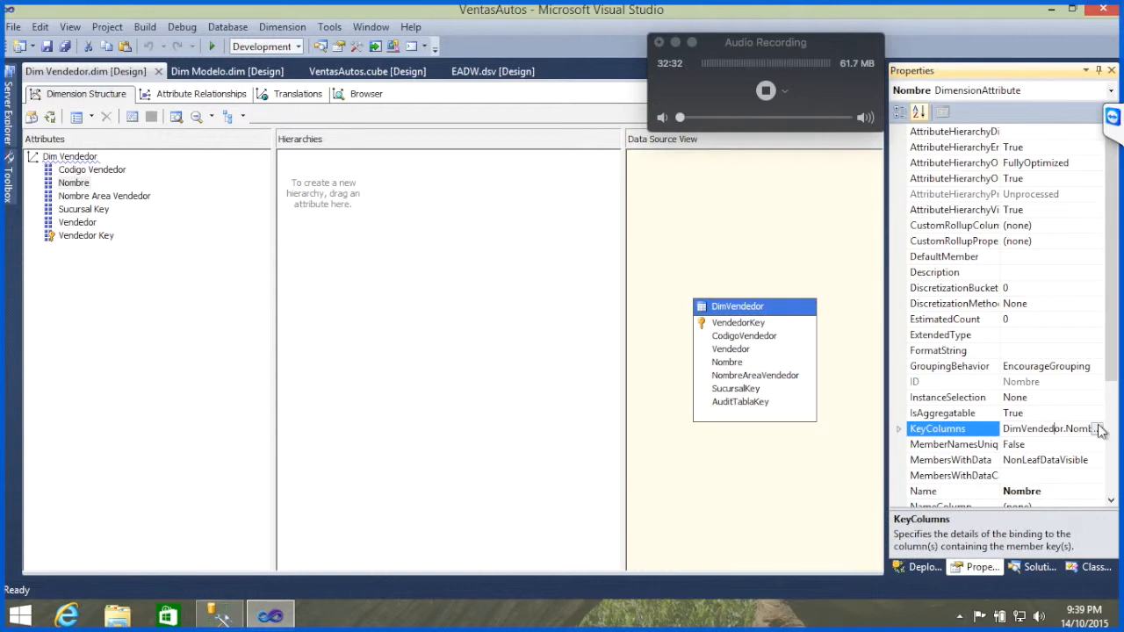
{"action": "left_click", "coordinate": [1099, 429]}
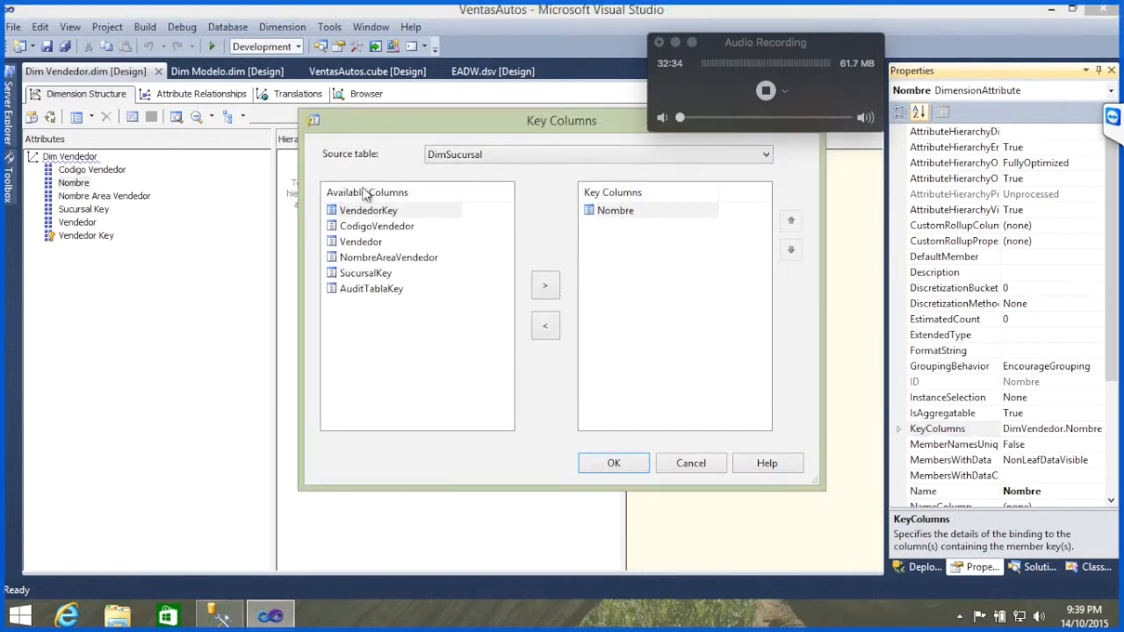
{"action": "left_click", "coordinate": [370, 226]}
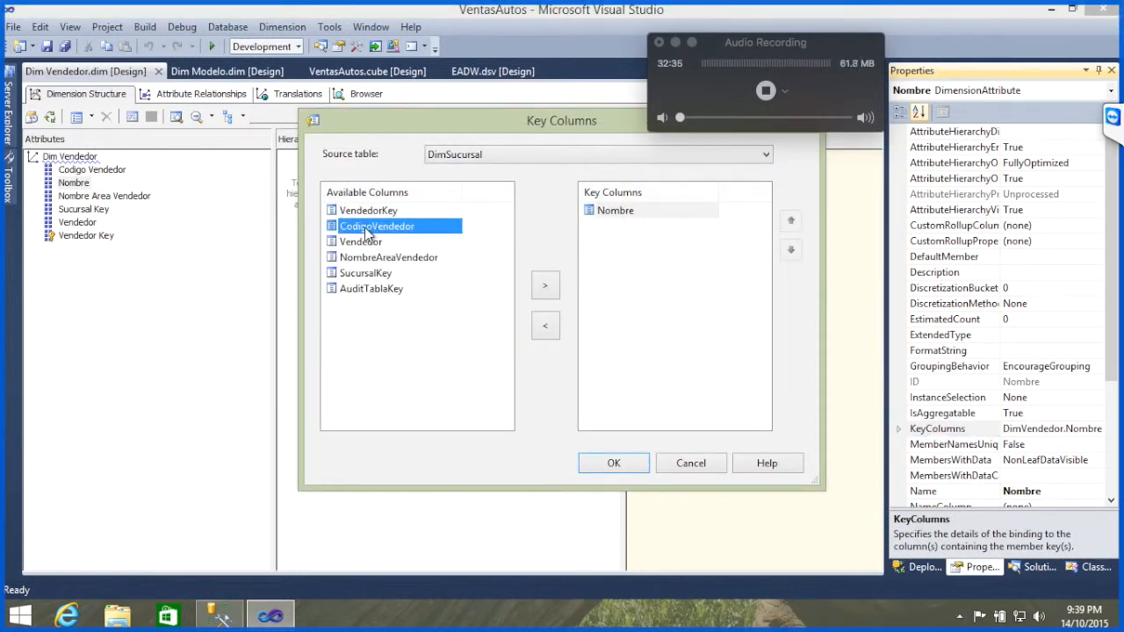
{"action": "left_click", "coordinate": [545, 287]}
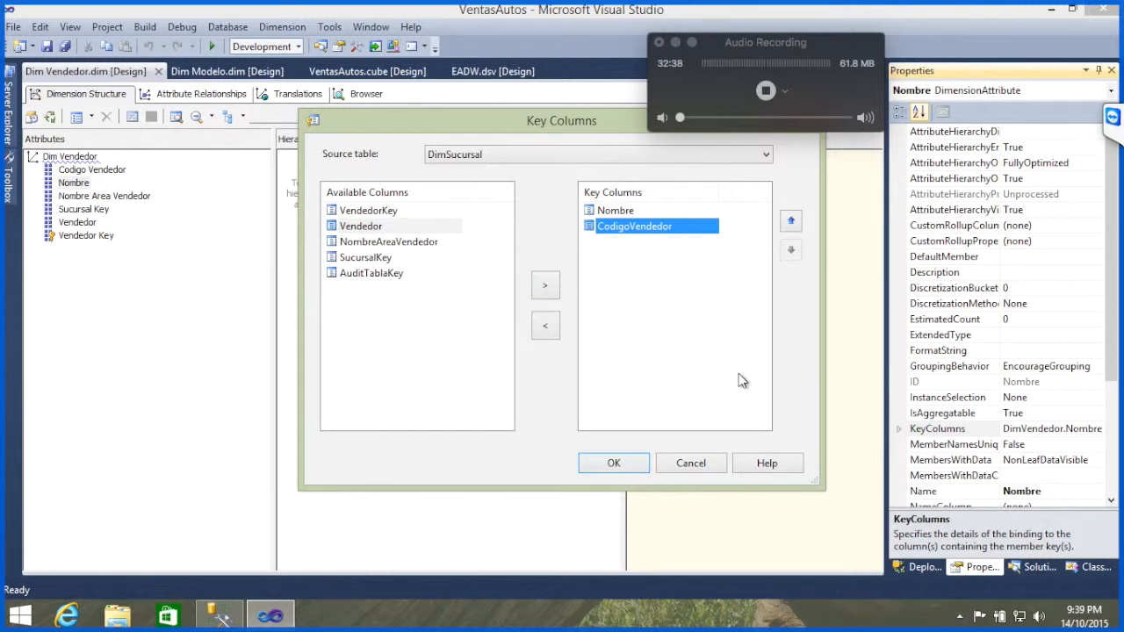
{"action": "left_click", "coordinate": [613, 464]}
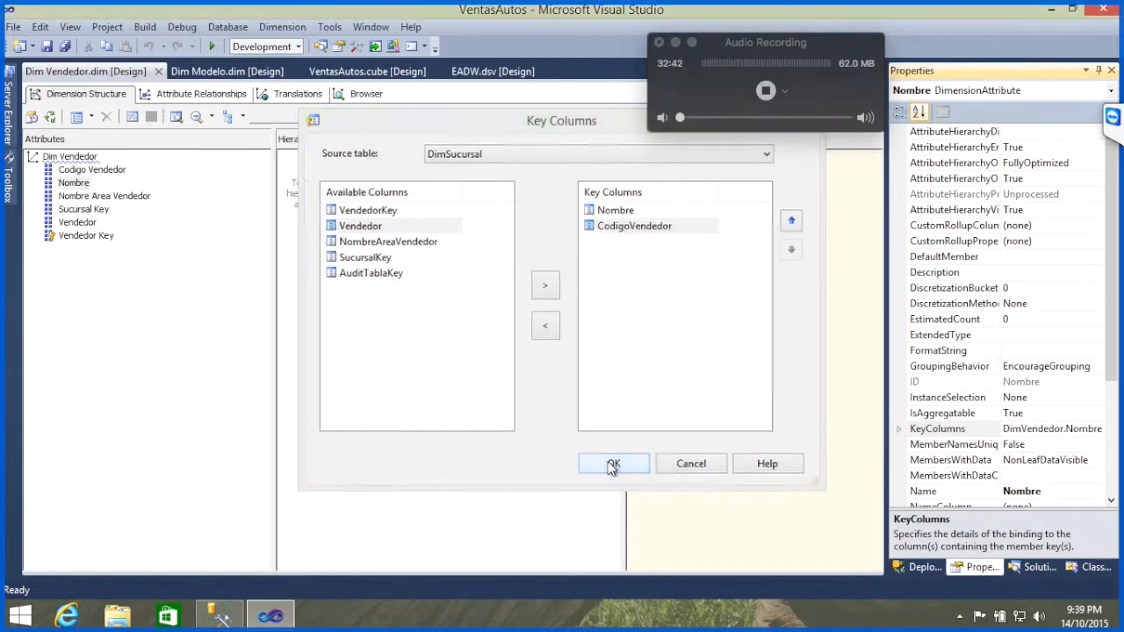
Step: Set the Nombre attribute's NameColumn to the Nombre column of the DimVendedor table
{"action": "left_click", "coordinate": [1111, 501]}
{"action": "left_click", "coordinate": [1111, 501]}
{"action": "left_click", "coordinate": [1112, 500]}
{"action": "left_click", "coordinate": [1111, 501]}
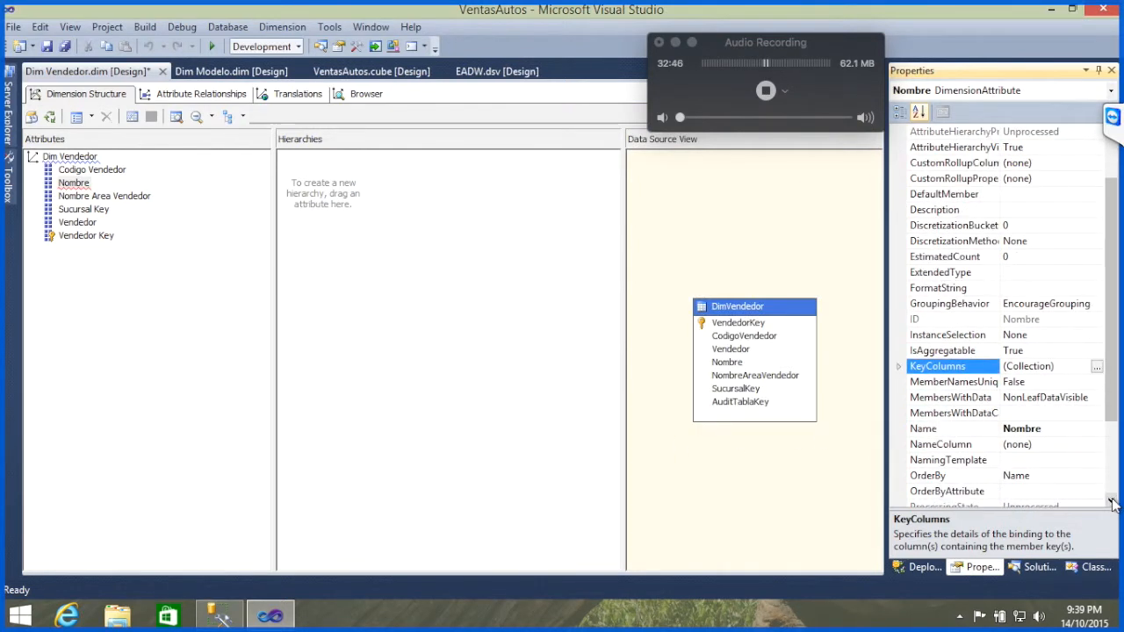
{"action": "left_click", "coordinate": [959, 445]}
{"action": "left_click", "coordinate": [1097, 445]}
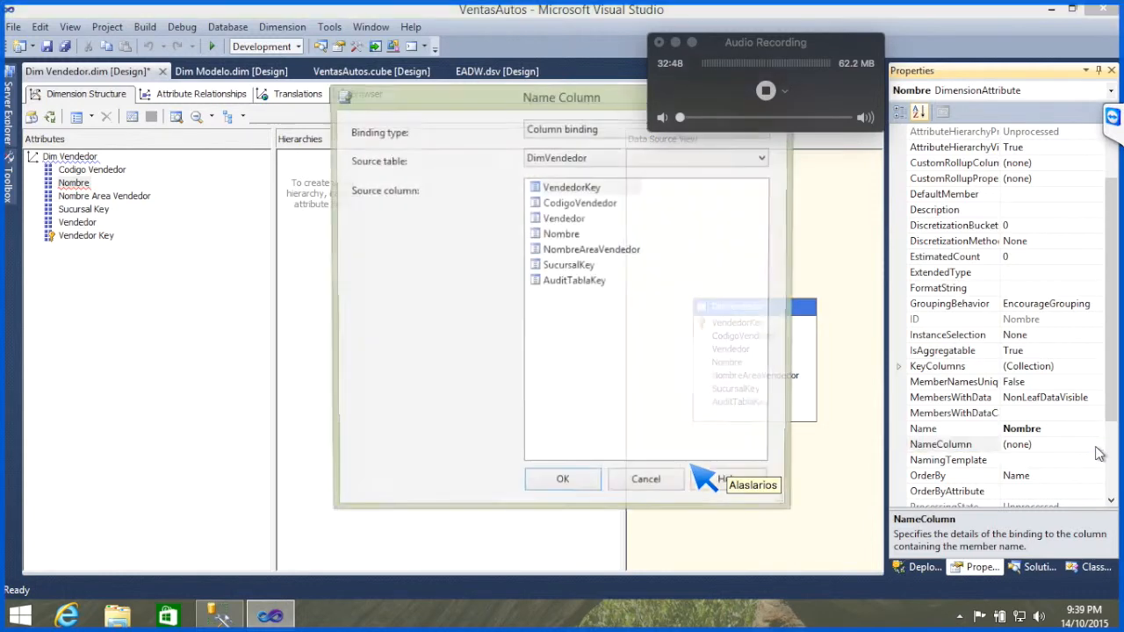
{"action": "left_click", "coordinate": [557, 237]}
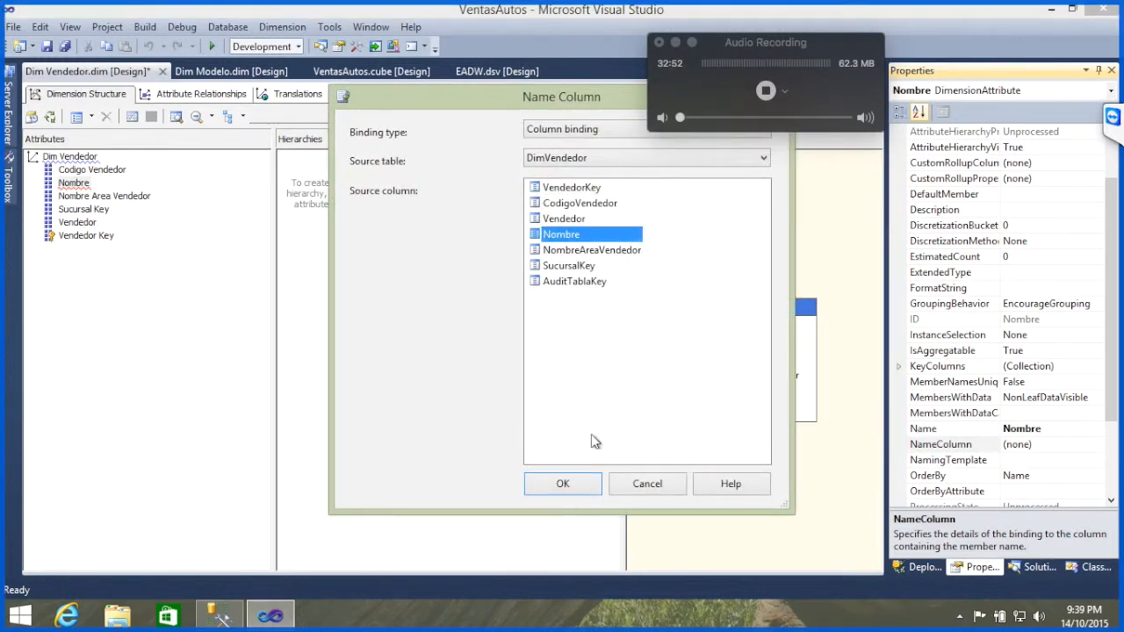
{"action": "left_click", "coordinate": [563, 483]}
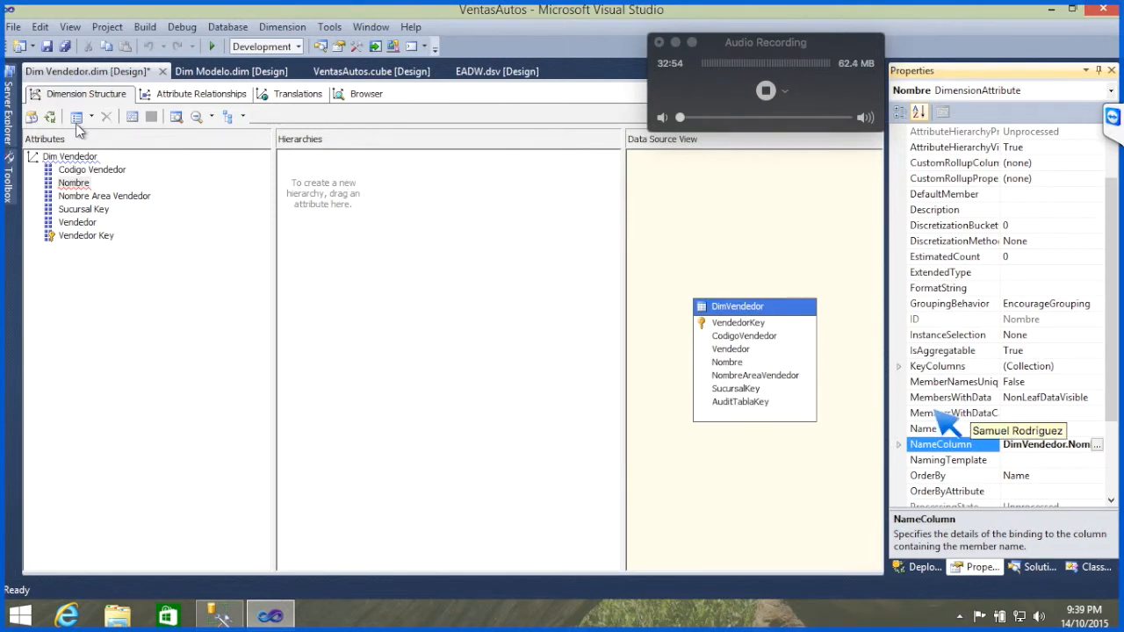
Step: Process Dim Vendedor with its composite key, building and deploying first, check the TeamViewer chat, and close the processing dialogs
{"action": "left_click", "coordinate": [51, 117]}
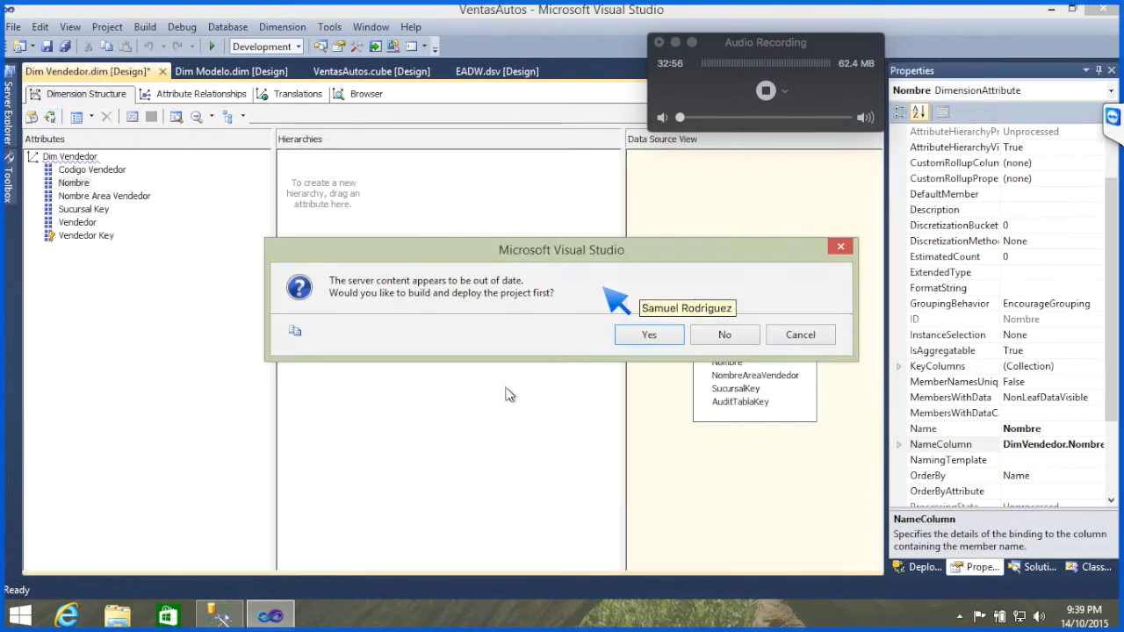
{"action": "left_click", "coordinate": [647, 335]}
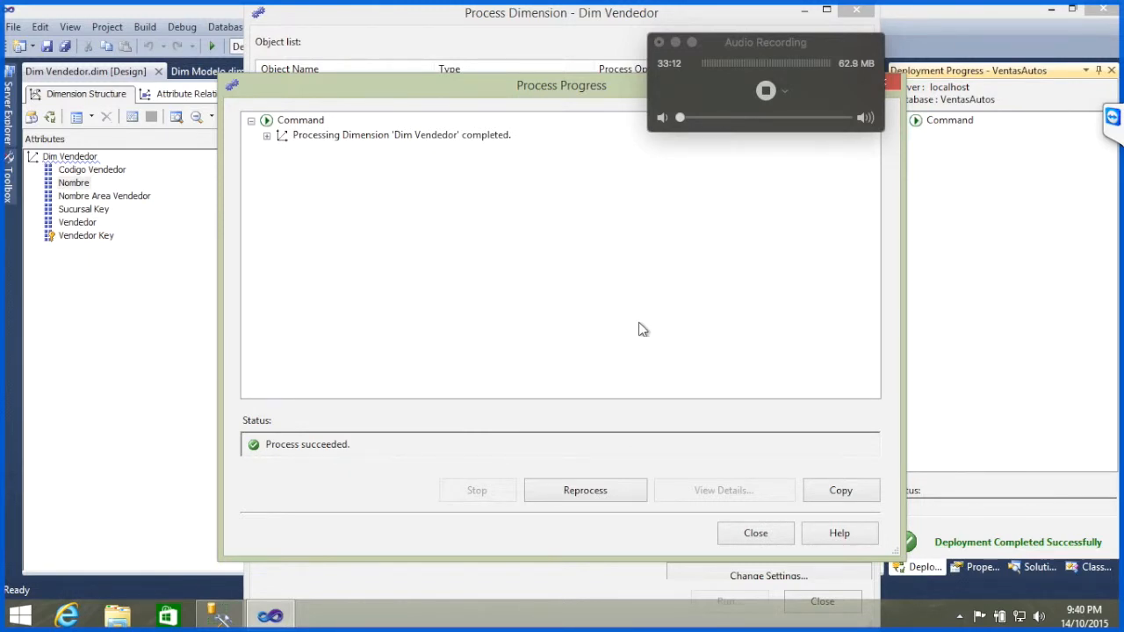
{"action": "left_click", "coordinate": [1113, 116]}
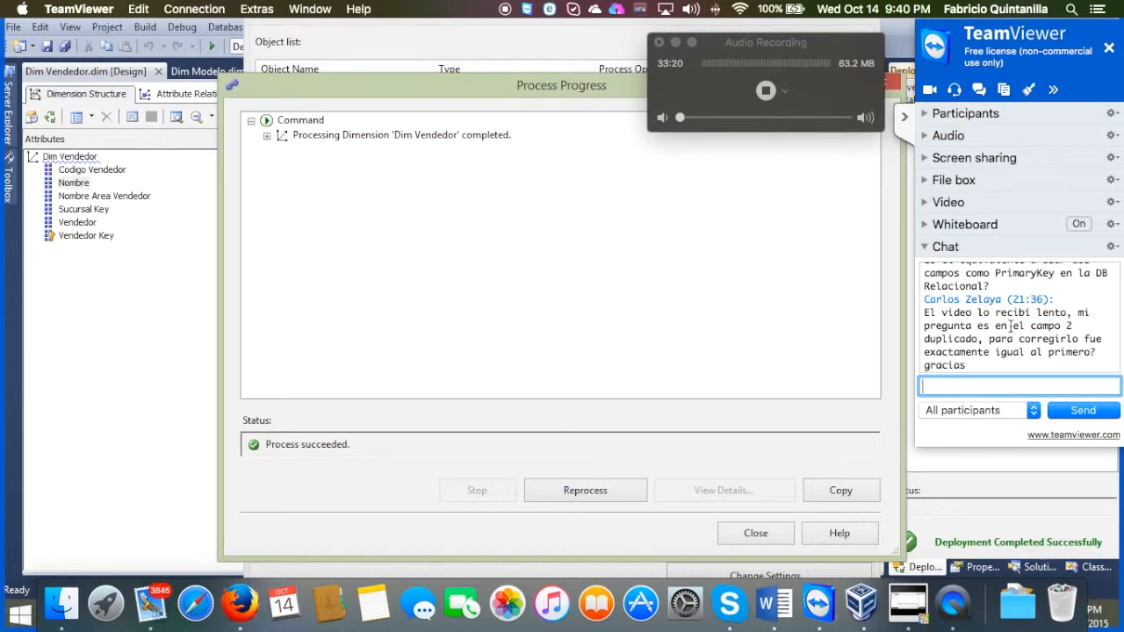
{"action": "left_click", "coordinate": [903, 124]}
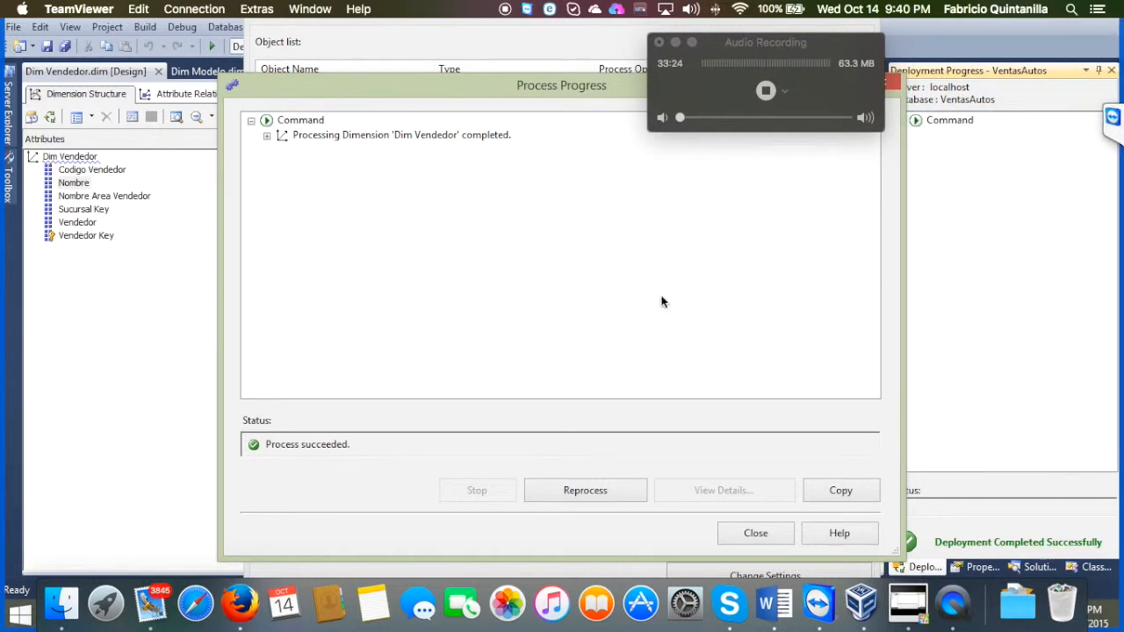
{"action": "left_click", "coordinate": [749, 541]}
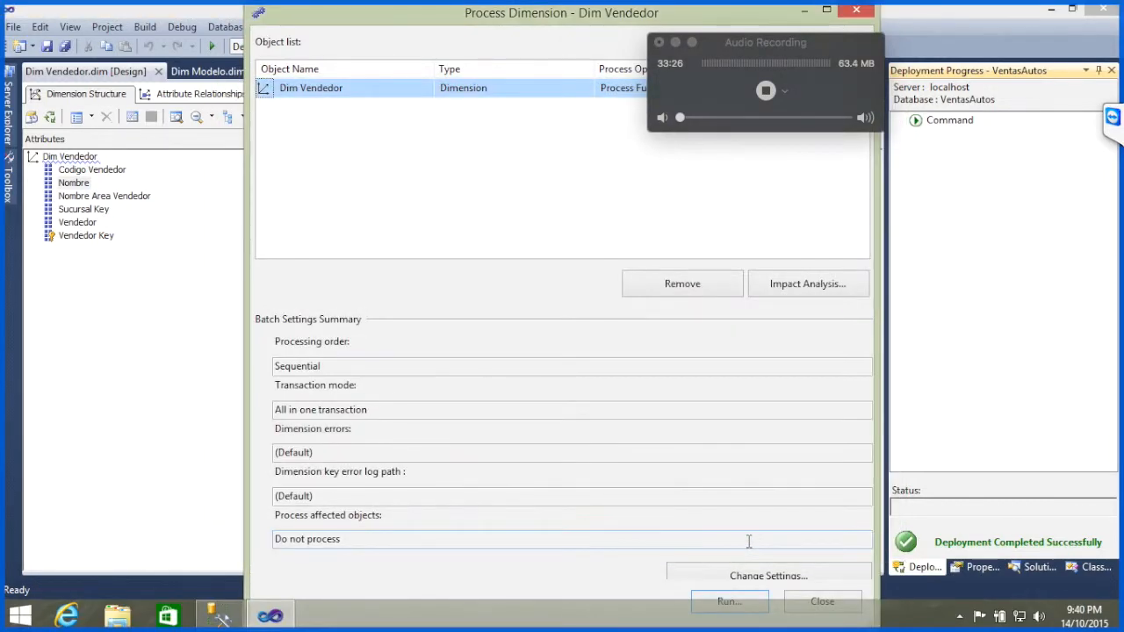
{"action": "left_click", "coordinate": [822, 602]}
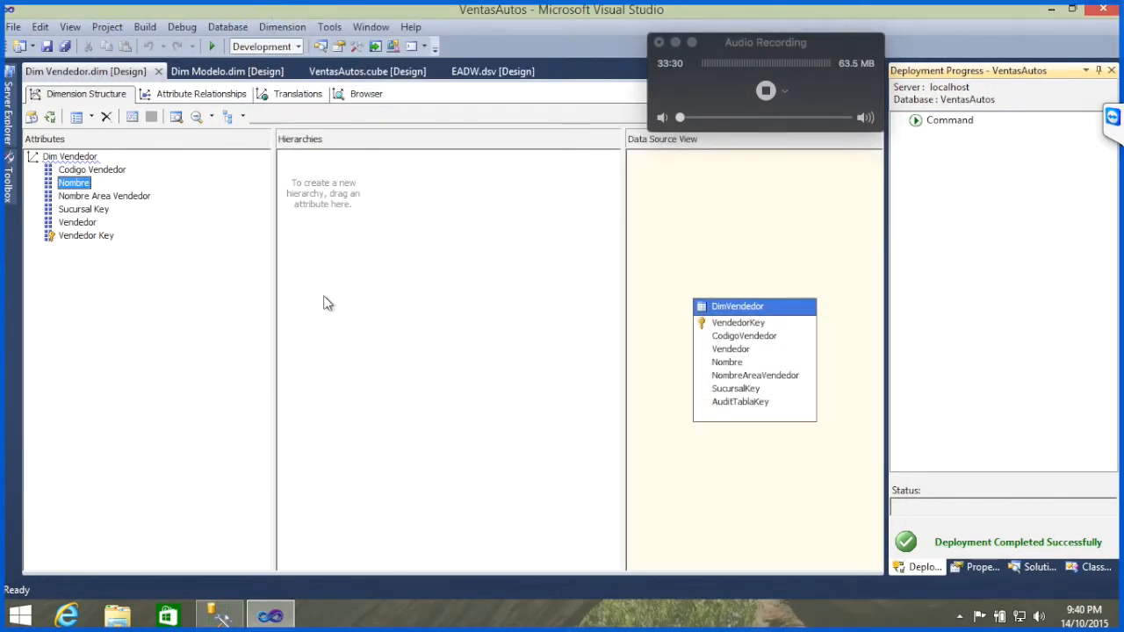
Step: Open the Dim Sucursal dimension of the VentasAutos project in the dimension designer
{"action": "left_click", "coordinate": [1039, 567]}
{"action": "left_click", "coordinate": [993, 270]}
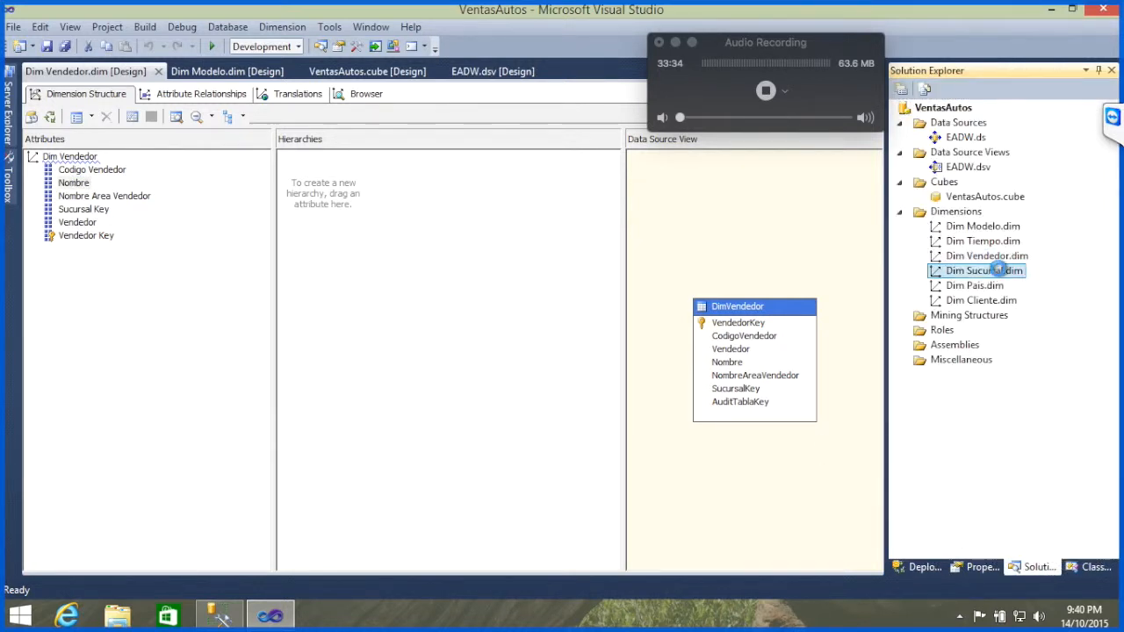
{"action": "double_click", "coordinate": [993, 271]}
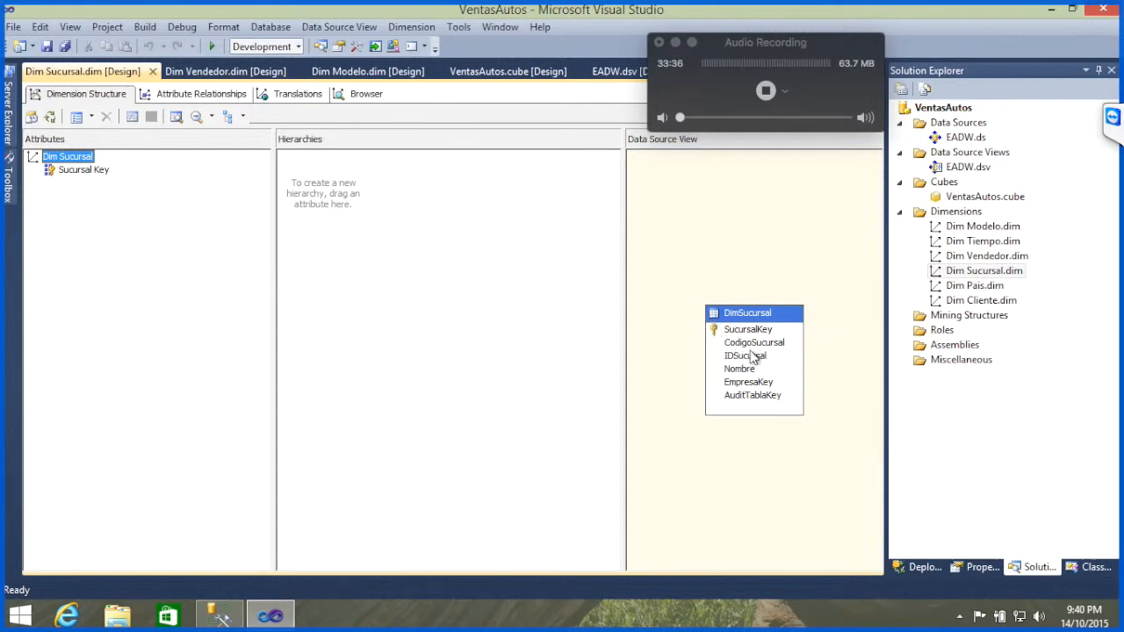
Step: Add the CodigoSucursal and Nombre columns of the DimSucursal table as attributes of Dim Sucursal
{"action": "left_click_drag", "start_coordinate": [778, 348], "coordinate": [172, 372]}
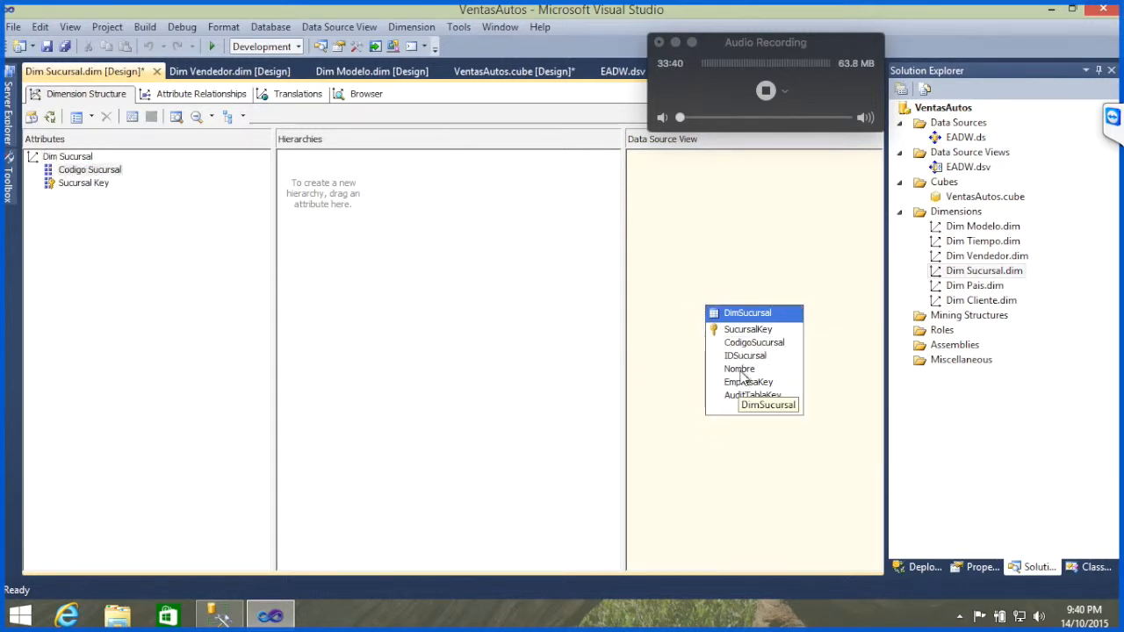
{"action": "left_click_drag", "start_coordinate": [740, 376], "coordinate": [317, 321]}
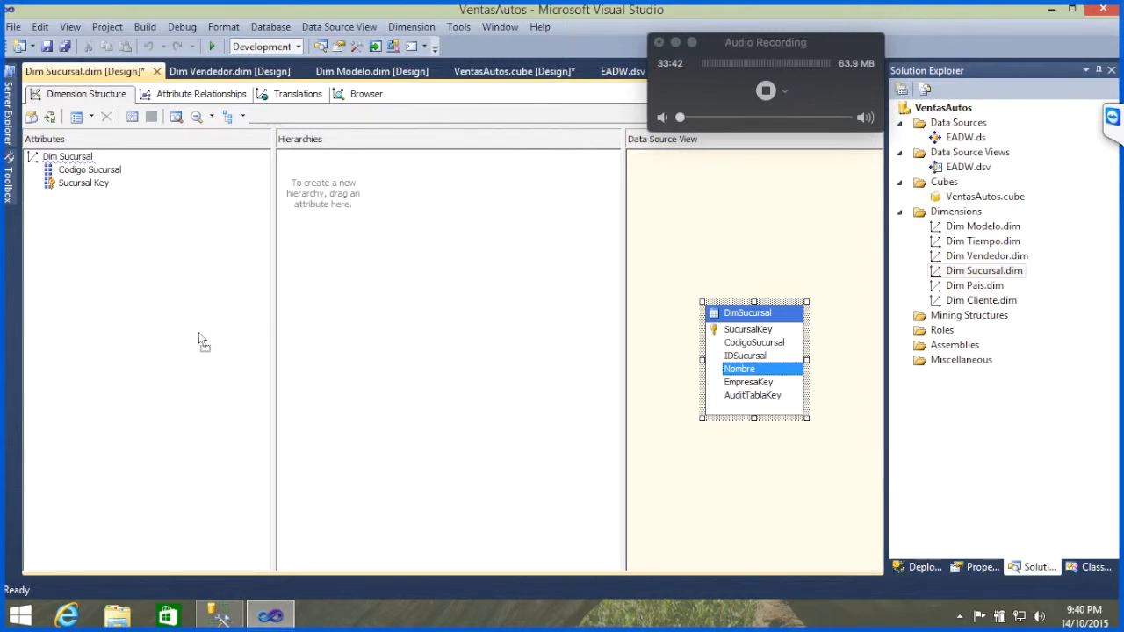
{"action": "left_click_drag", "start_coordinate": [198, 332], "coordinate": [195, 332]}
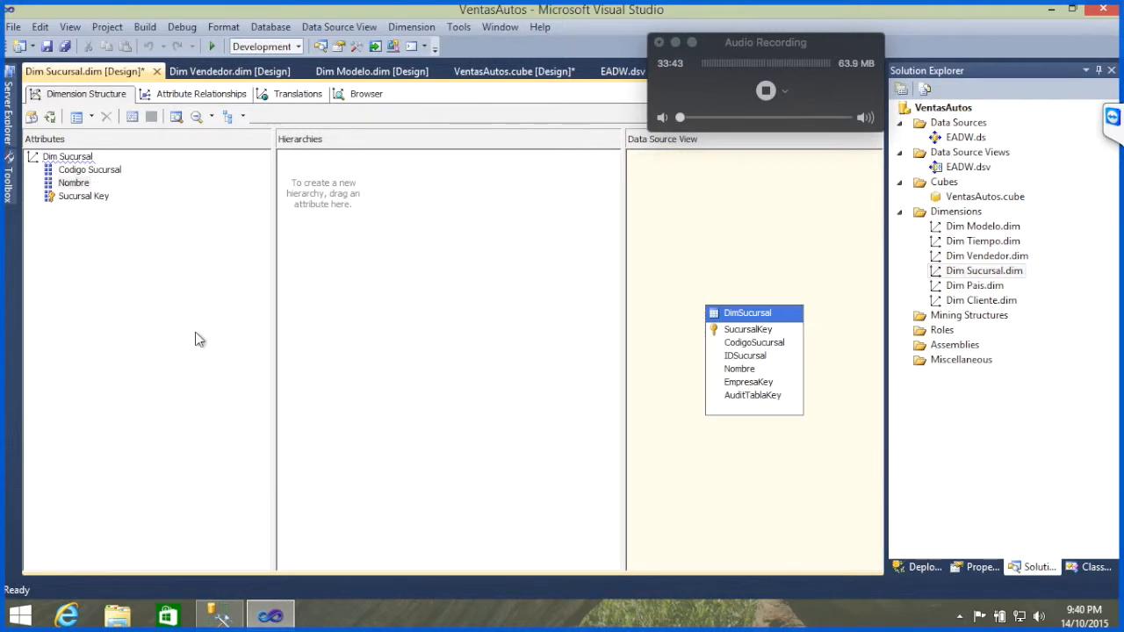
Step: Open the Dim Pais dimension and add CodigoPais, Nombre and Moneda from the DimPais table as attributes
{"action": "left_click", "coordinate": [982, 290]}
{"action": "double_click", "coordinate": [983, 293]}
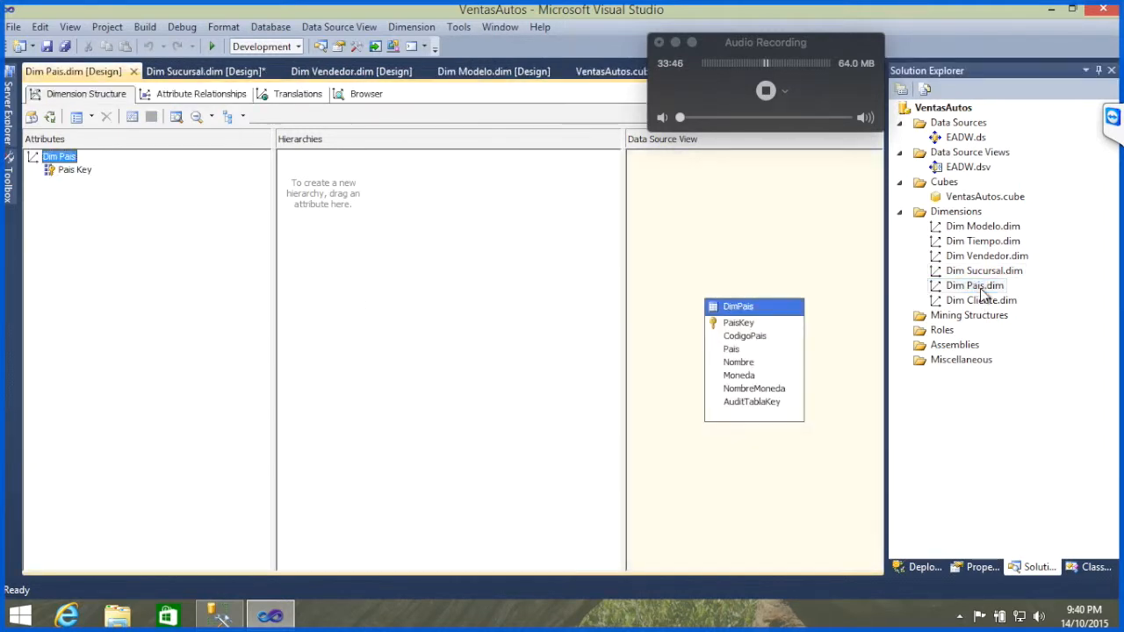
{"action": "left_click", "coordinate": [759, 341]}
{"action": "left_click_drag", "start_coordinate": [759, 342], "coordinate": [186, 333]}
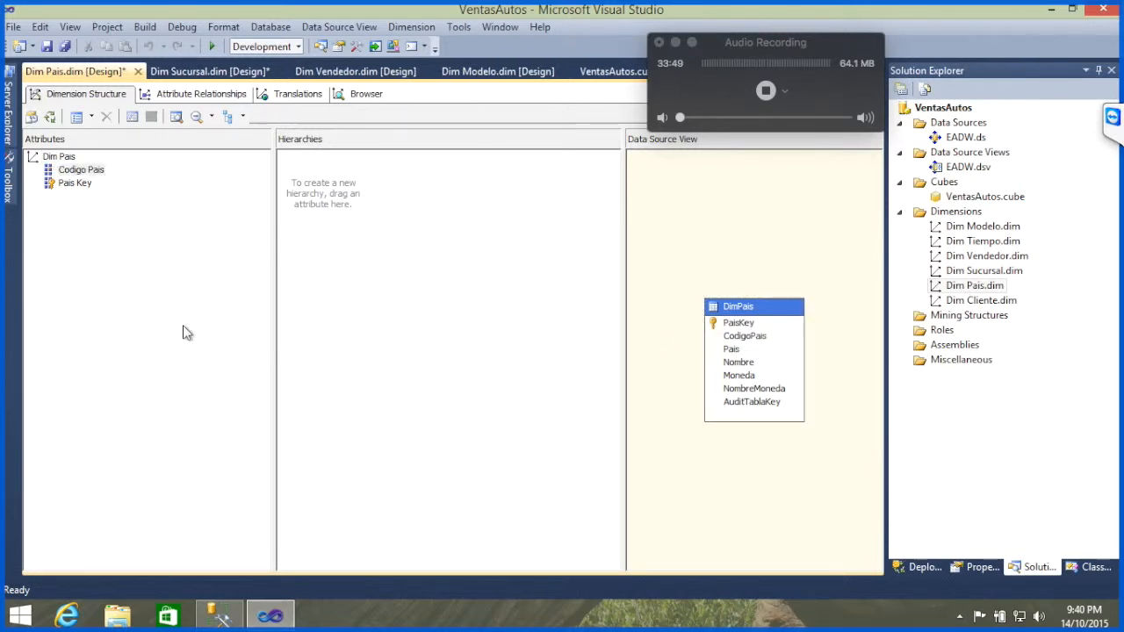
{"action": "left_click", "coordinate": [732, 351]}
{"action": "left_click_drag", "start_coordinate": [741, 364], "coordinate": [123, 307]}
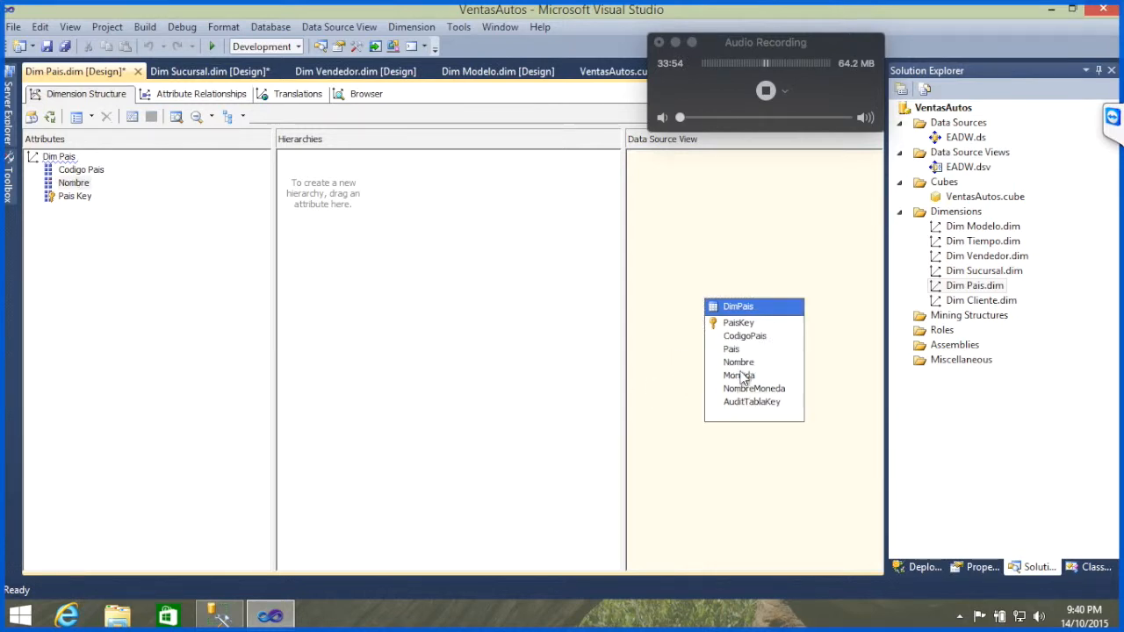
{"action": "left_click_drag", "start_coordinate": [739, 375], "coordinate": [190, 323]}
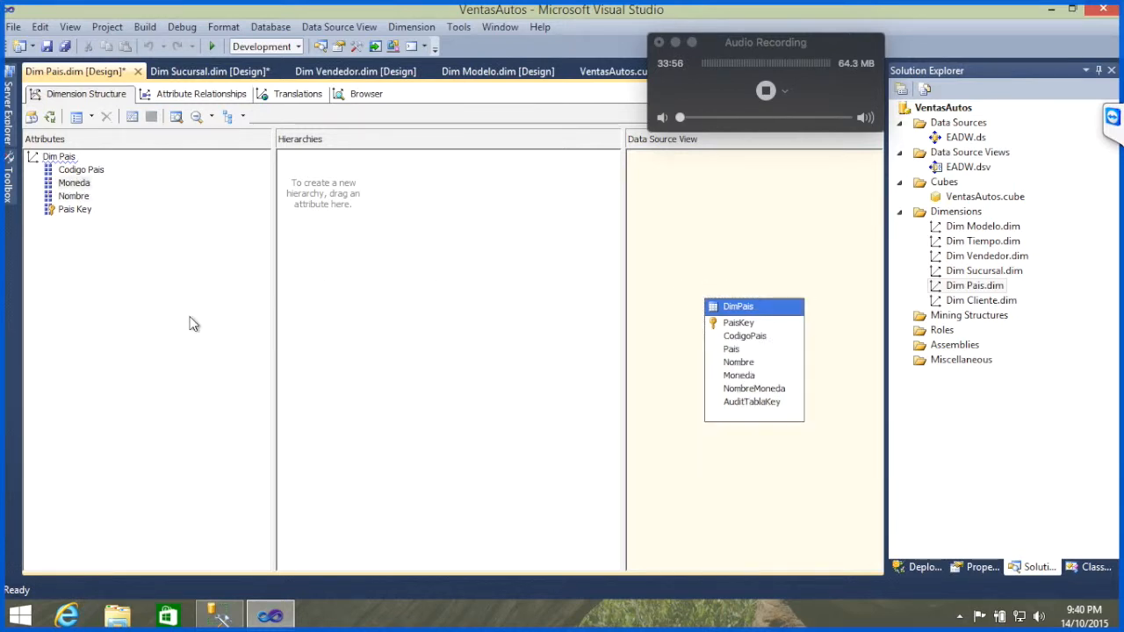
Step: Open the Dim Cliente dimension and add CodigoCliente, Nombre, NombreTipoCliente, EstadoCivil and Sexo as attributes
{"action": "double_click", "coordinate": [966, 301]}
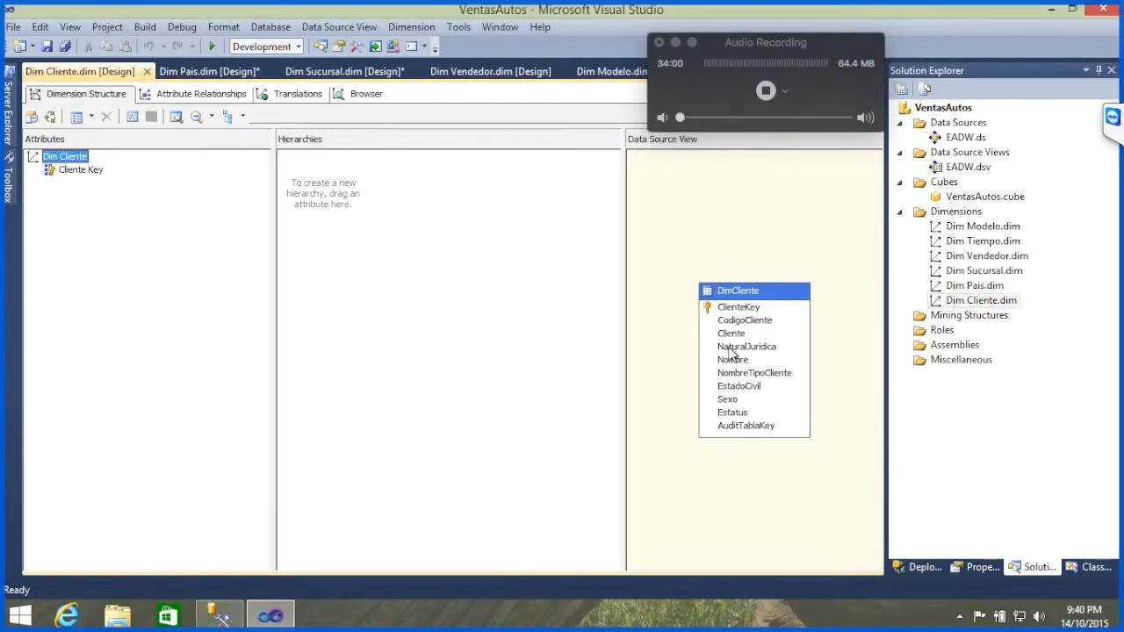
{"action": "left_click_drag", "start_coordinate": [754, 325], "coordinate": [91, 348]}
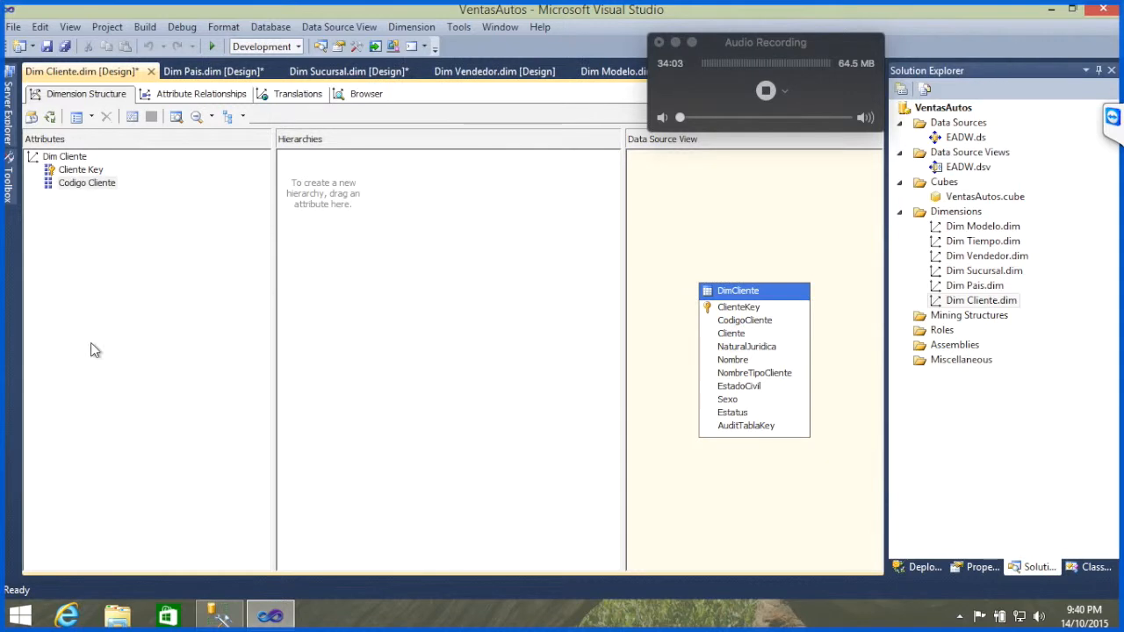
{"action": "left_click", "coordinate": [742, 362]}
{"action": "left_click_drag", "start_coordinate": [742, 366], "coordinate": [107, 348]}
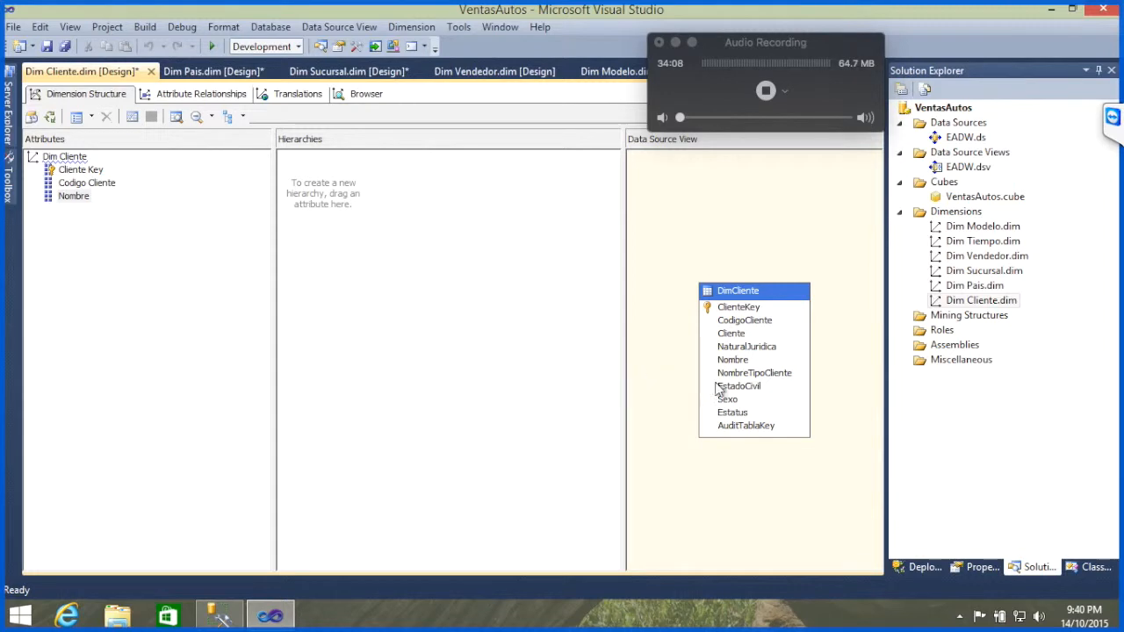
{"action": "left_click_drag", "start_coordinate": [745, 374], "coordinate": [226, 350]}
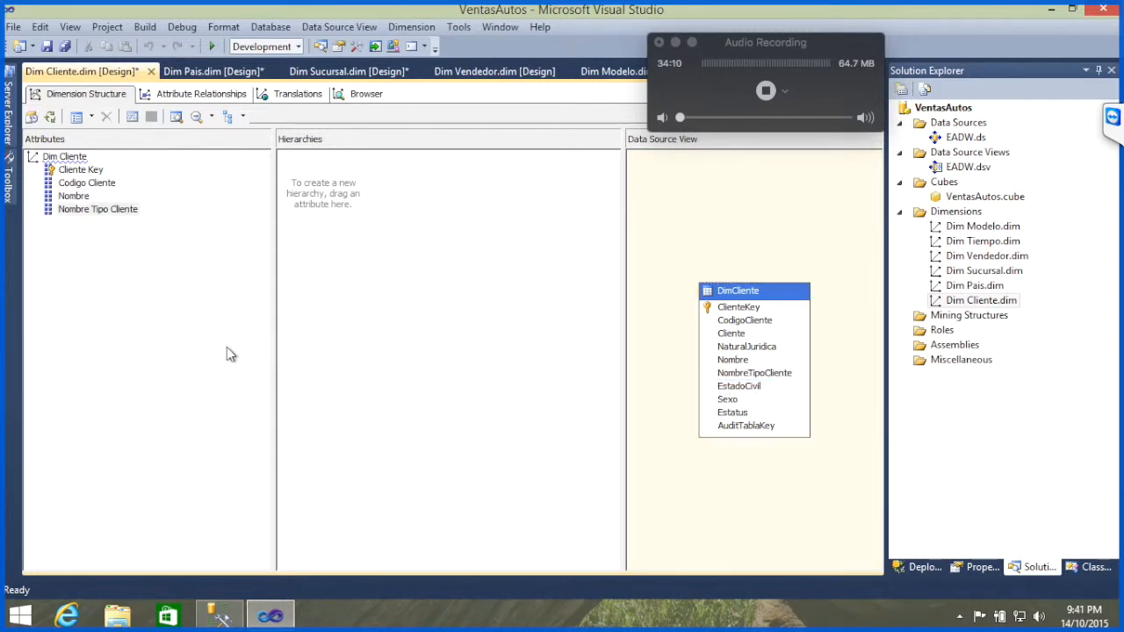
{"action": "left_click_drag", "start_coordinate": [738, 386], "coordinate": [222, 372]}
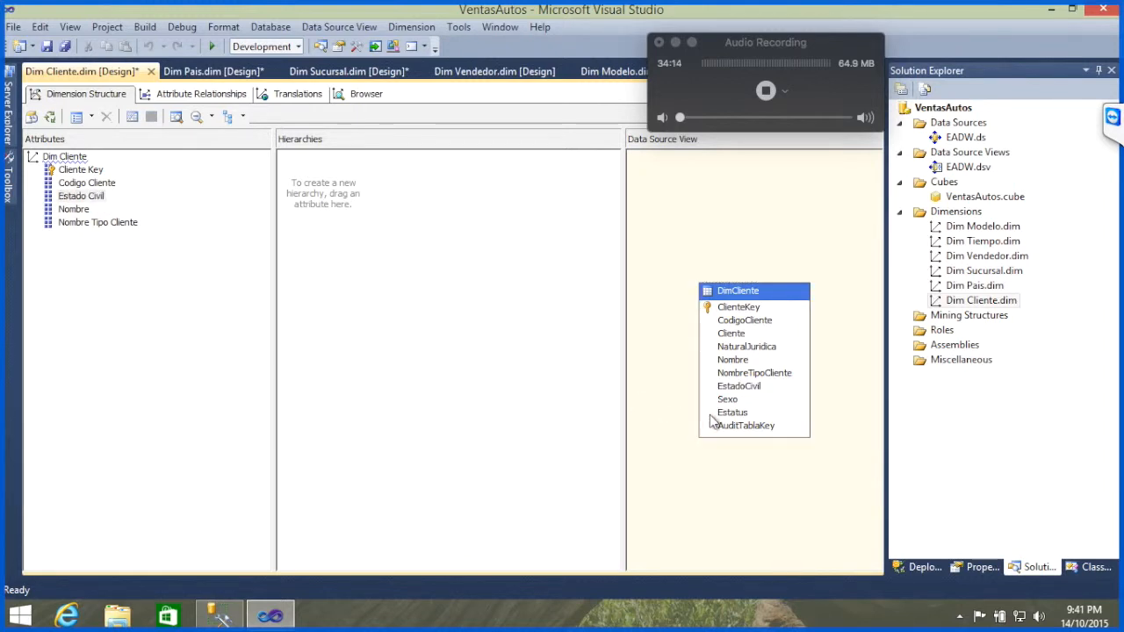
{"action": "left_click_drag", "start_coordinate": [738, 403], "coordinate": [156, 303]}
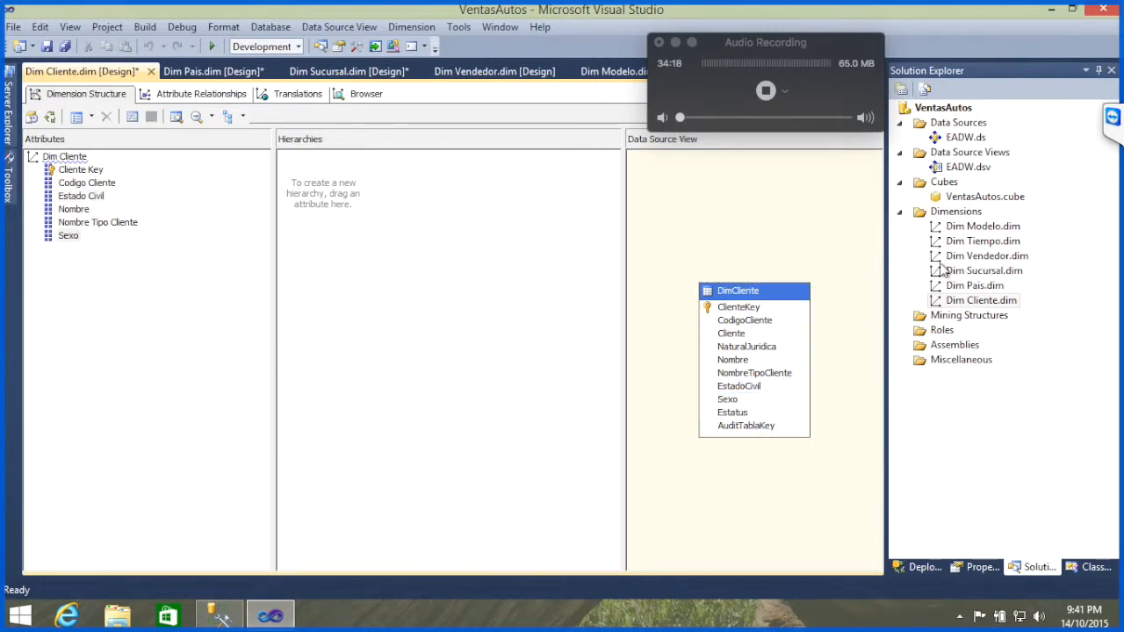
Step: Open the Dim Tiempo dimension, move the DimTiempo table up in the diagram and enlarge it to show all its columns
{"action": "left_click", "coordinate": [981, 243]}
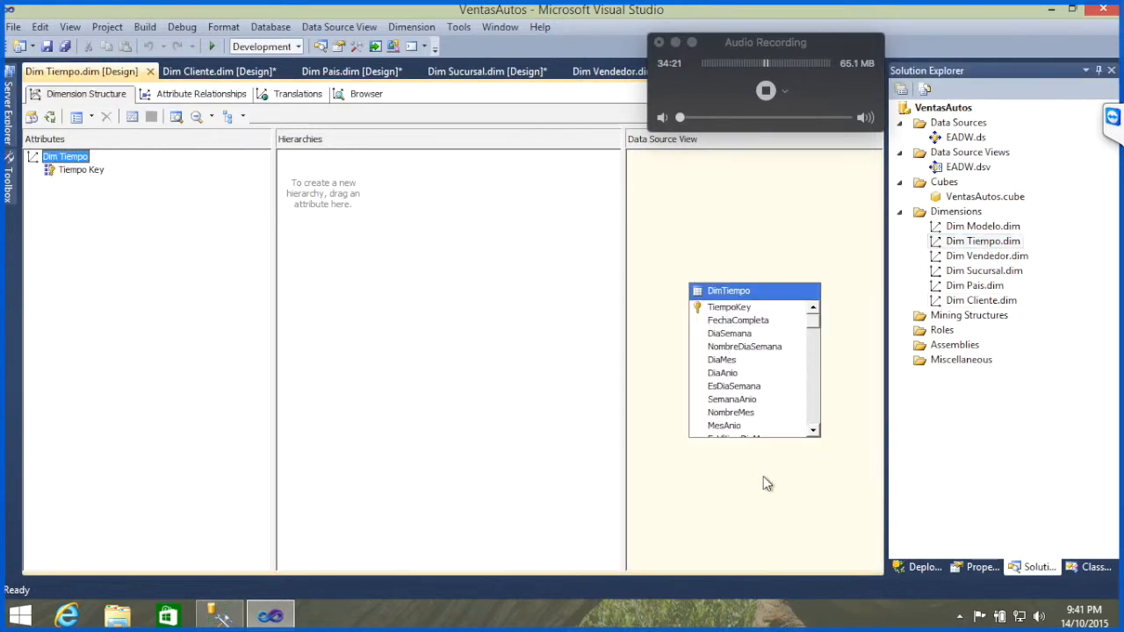
{"action": "left_click", "coordinate": [751, 295]}
{"action": "left_click_drag", "start_coordinate": [763, 255], "coordinate": [769, 234]}
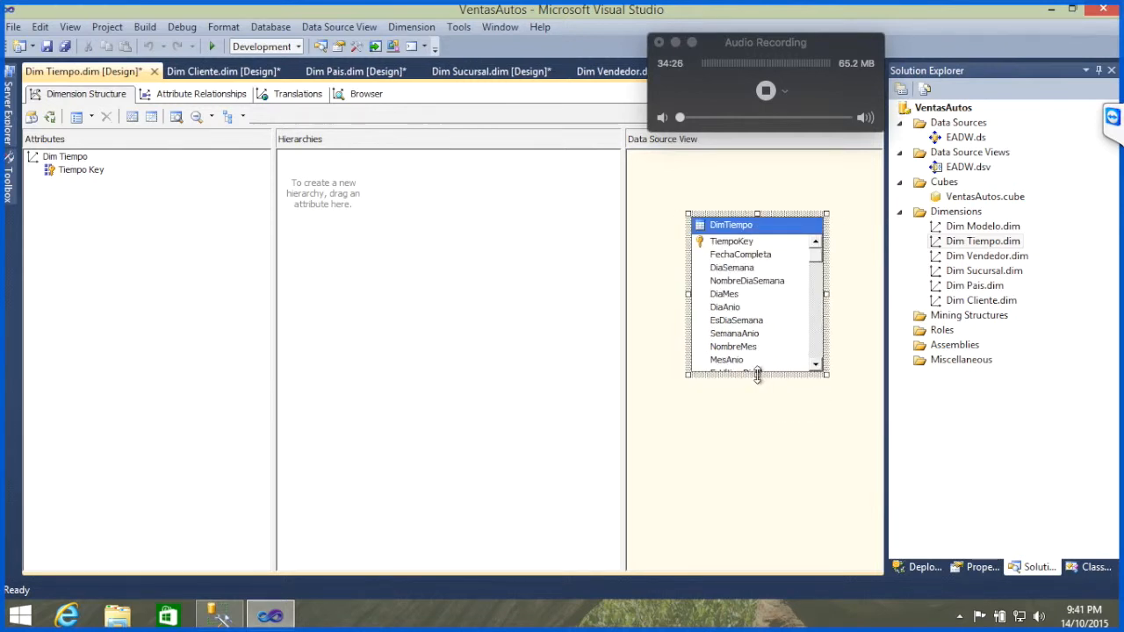
{"action": "left_click_drag", "start_coordinate": [757, 376], "coordinate": [753, 484]}
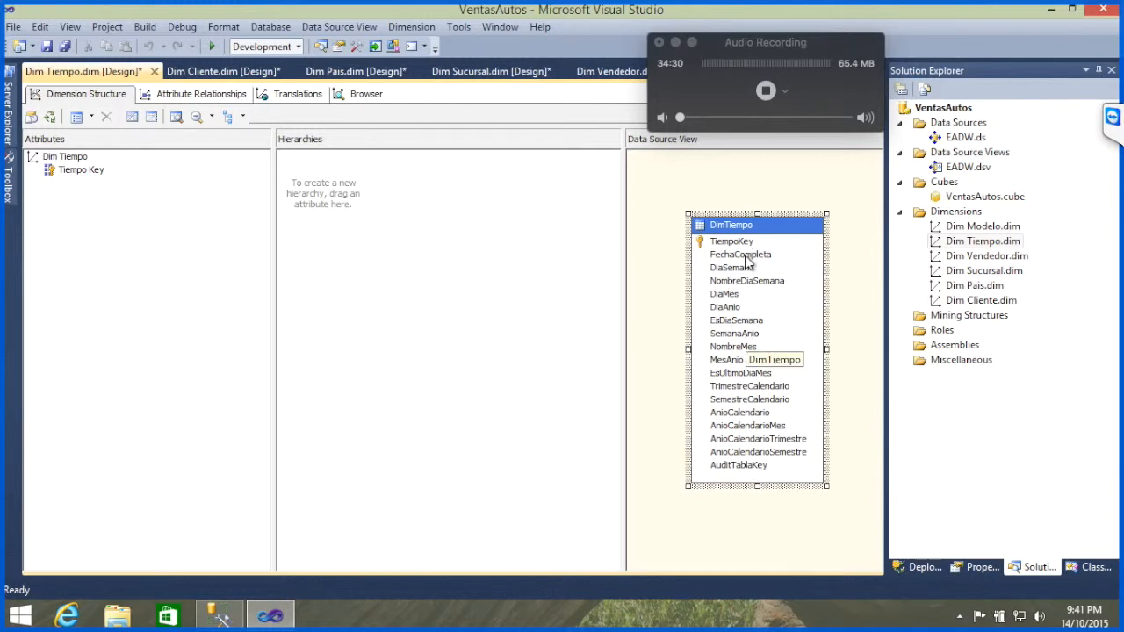
Step: Add FechaCompleta, AnioCalendario, SemestreCalendario and TrimestreCalendario as attributes of Dim Tiempo, and save all open files
{"action": "left_click_drag", "start_coordinate": [749, 255], "coordinate": [156, 355]}
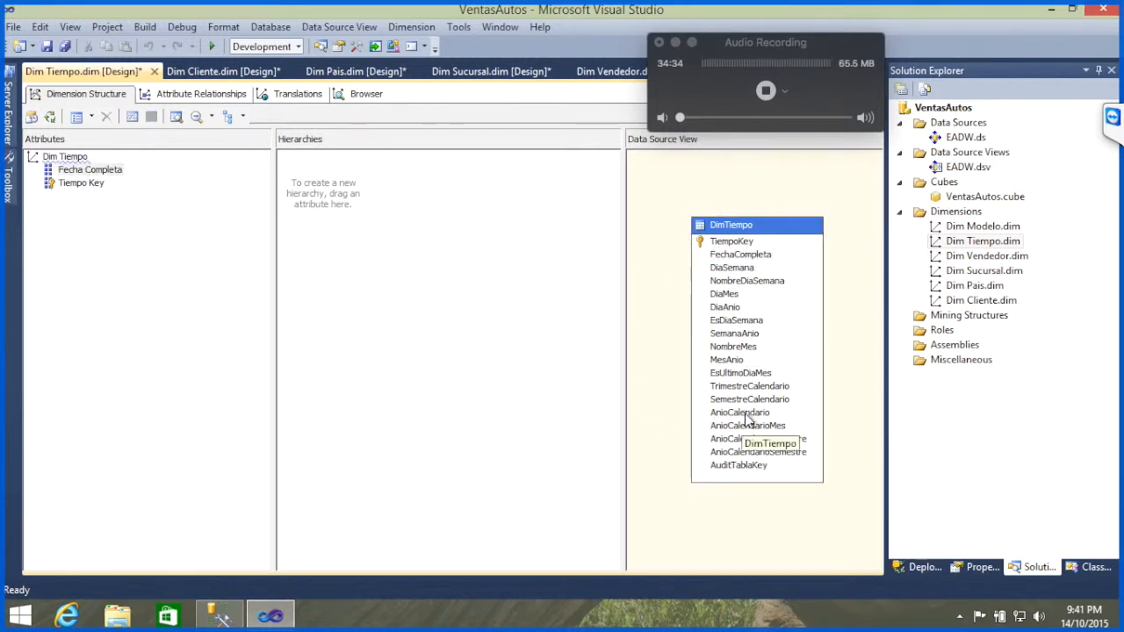
{"action": "left_click_drag", "start_coordinate": [745, 414], "coordinate": [160, 441]}
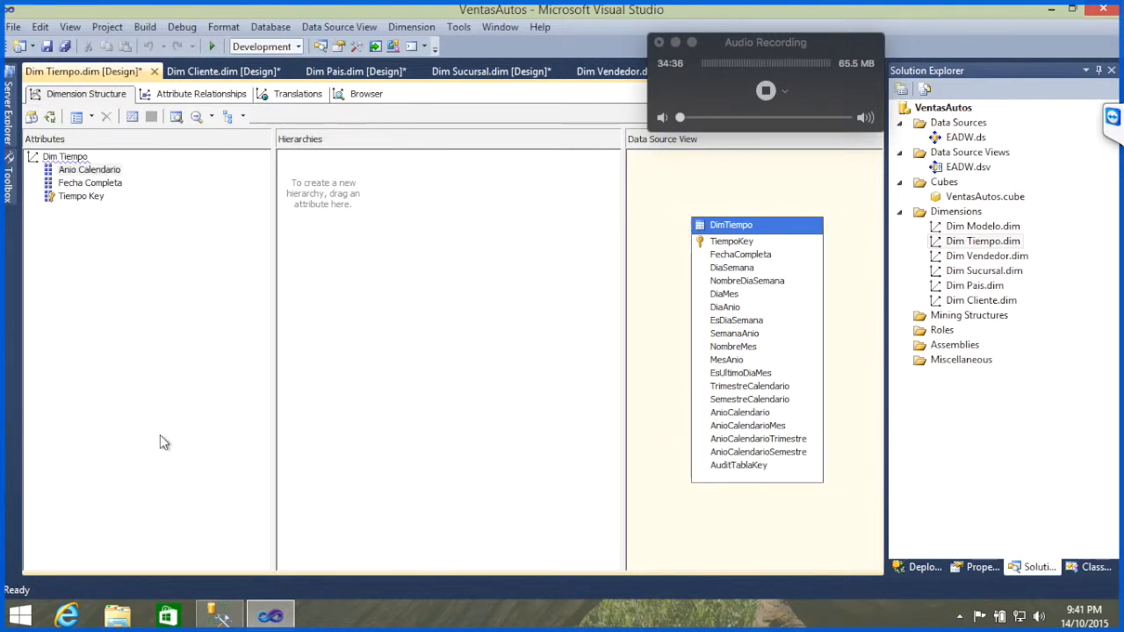
{"action": "left_click_drag", "start_coordinate": [743, 403], "coordinate": [171, 410]}
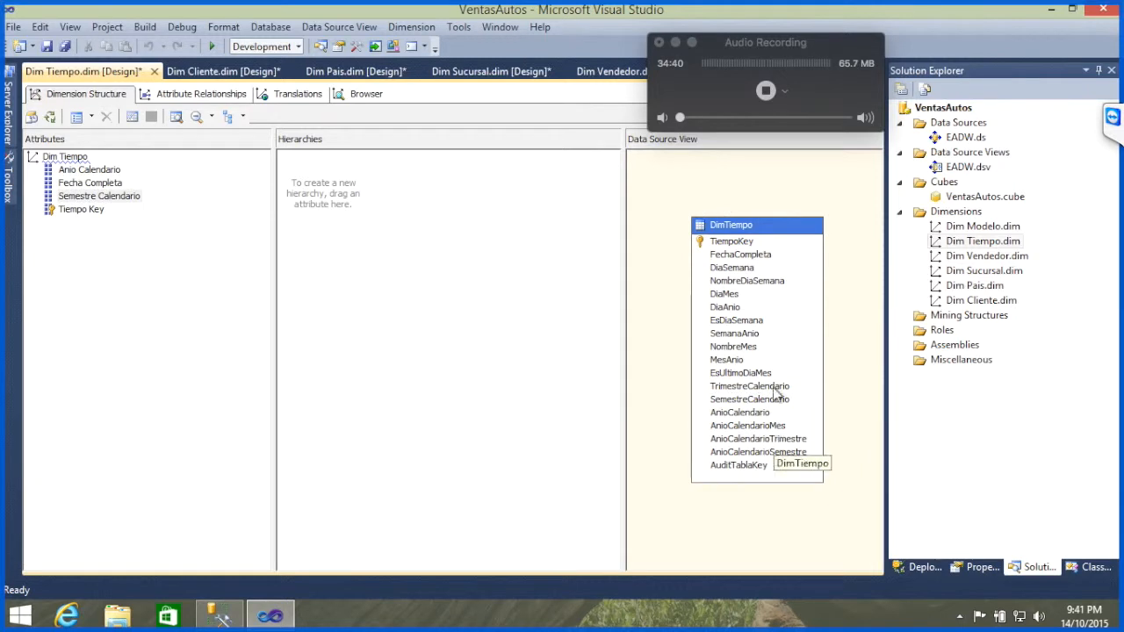
{"action": "left_click_drag", "start_coordinate": [765, 389], "coordinate": [238, 370]}
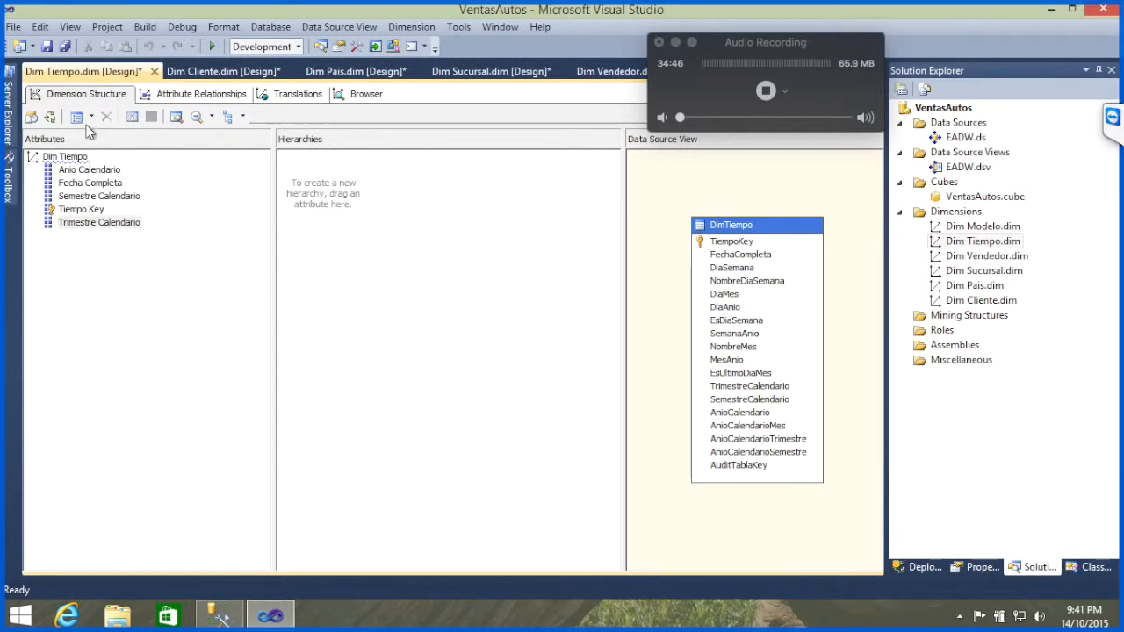
{"action": "left_click", "coordinate": [67, 50]}
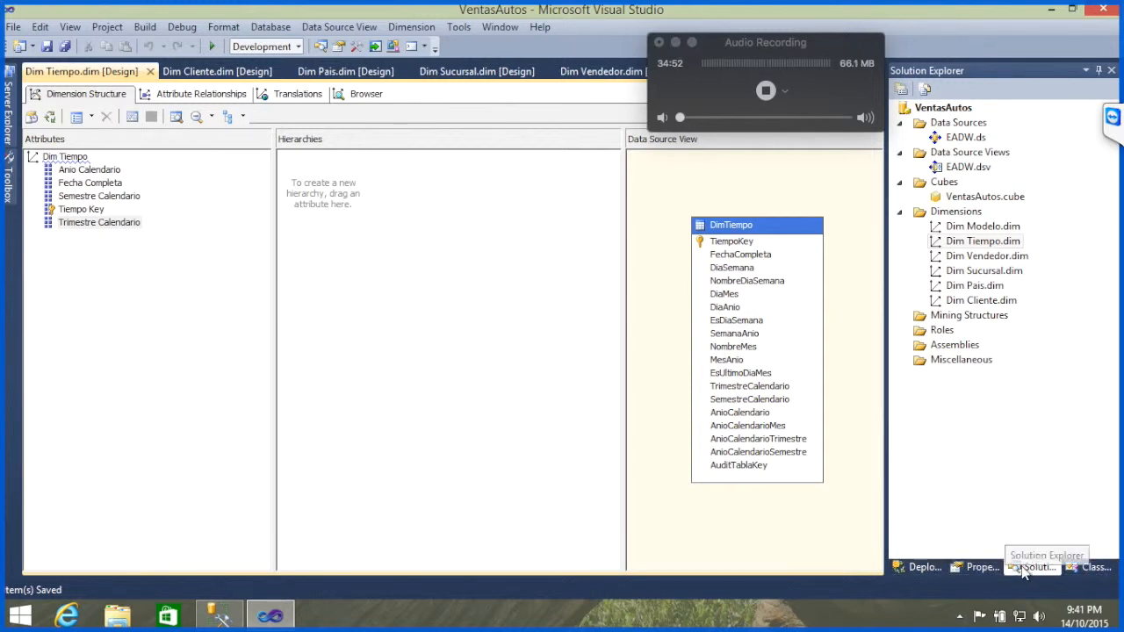
Step: Process the whole VentasAutos database, building and deploying the project first, and check the TeamViewer chat before running it
{"action": "right_click", "coordinate": [942, 108]}
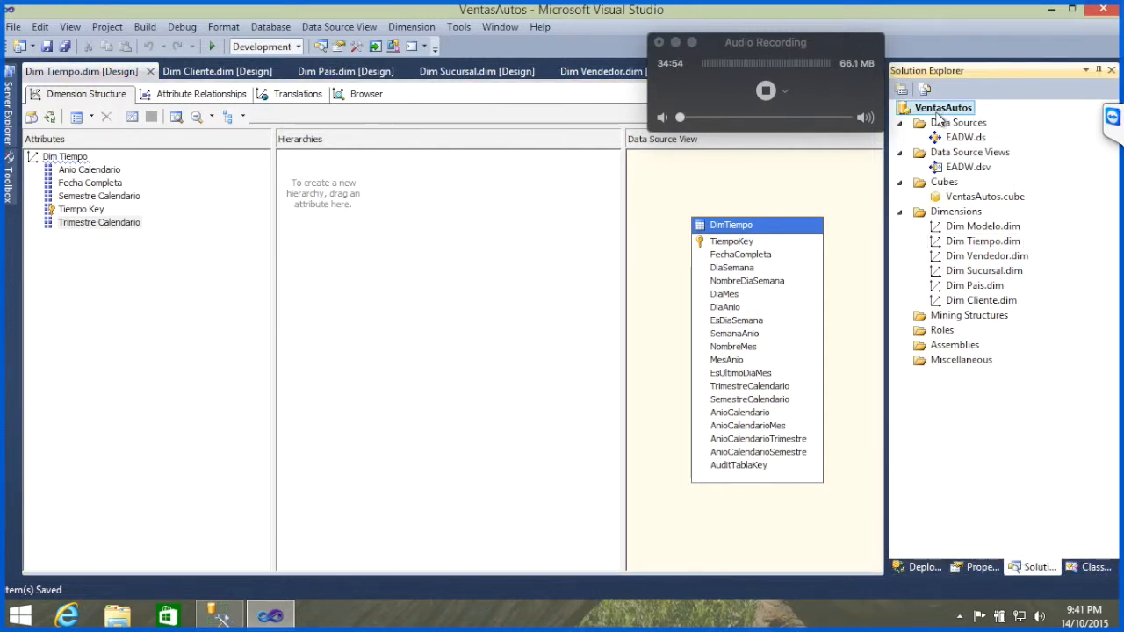
{"action": "left_click", "coordinate": [808, 184]}
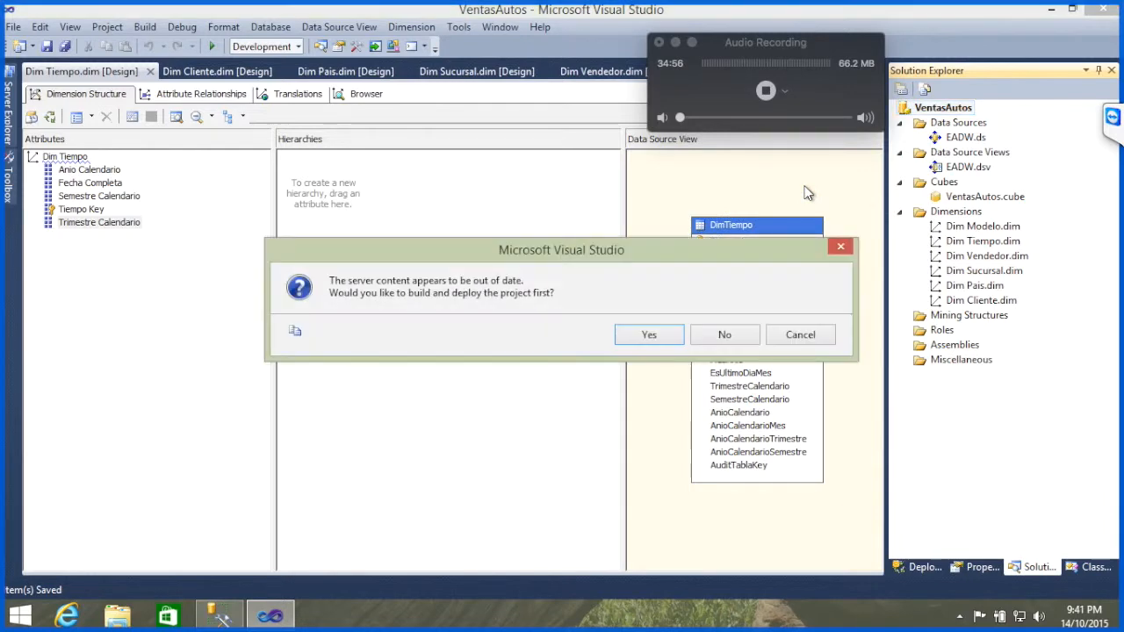
{"action": "key", "text": "Return"}
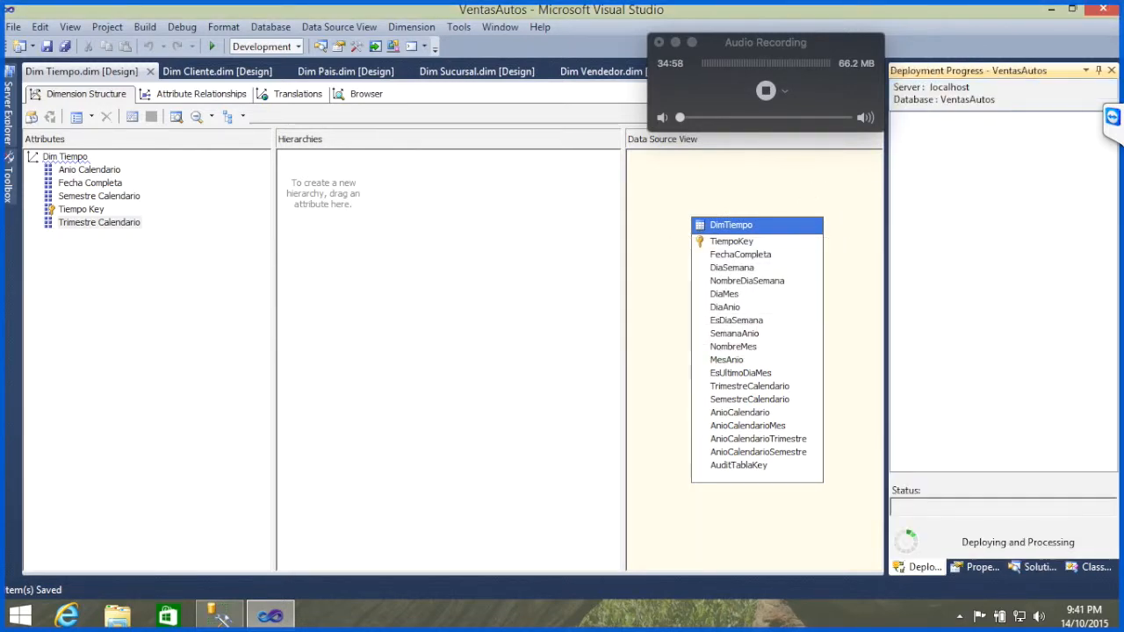
{"action": "left_click", "coordinate": [1112, 119]}
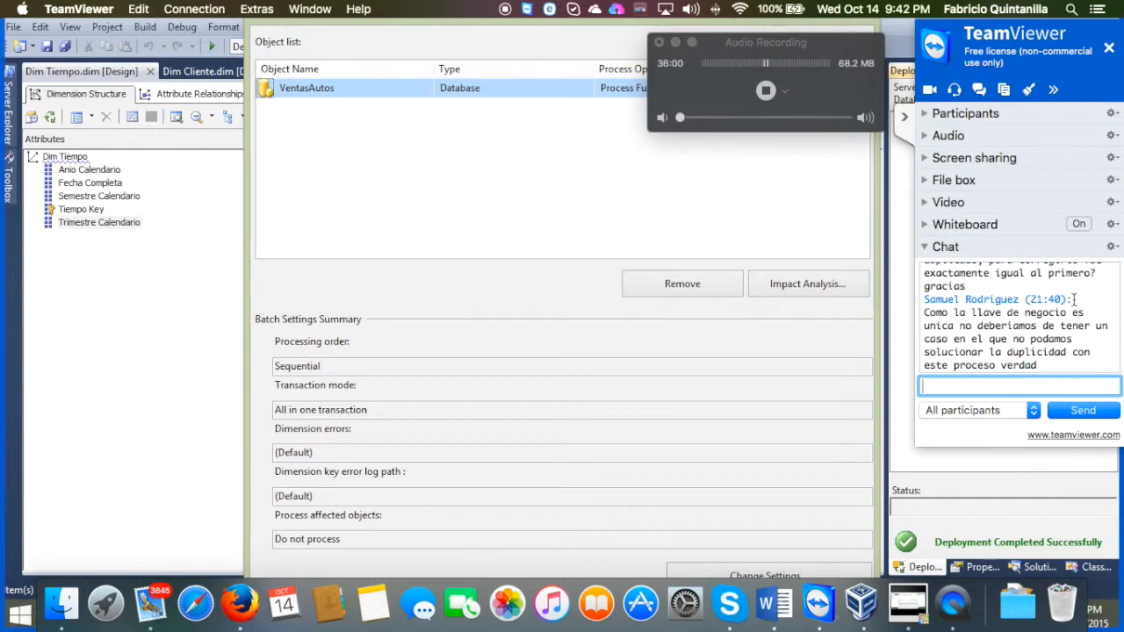
{"action": "left_click", "coordinate": [338, 173]}
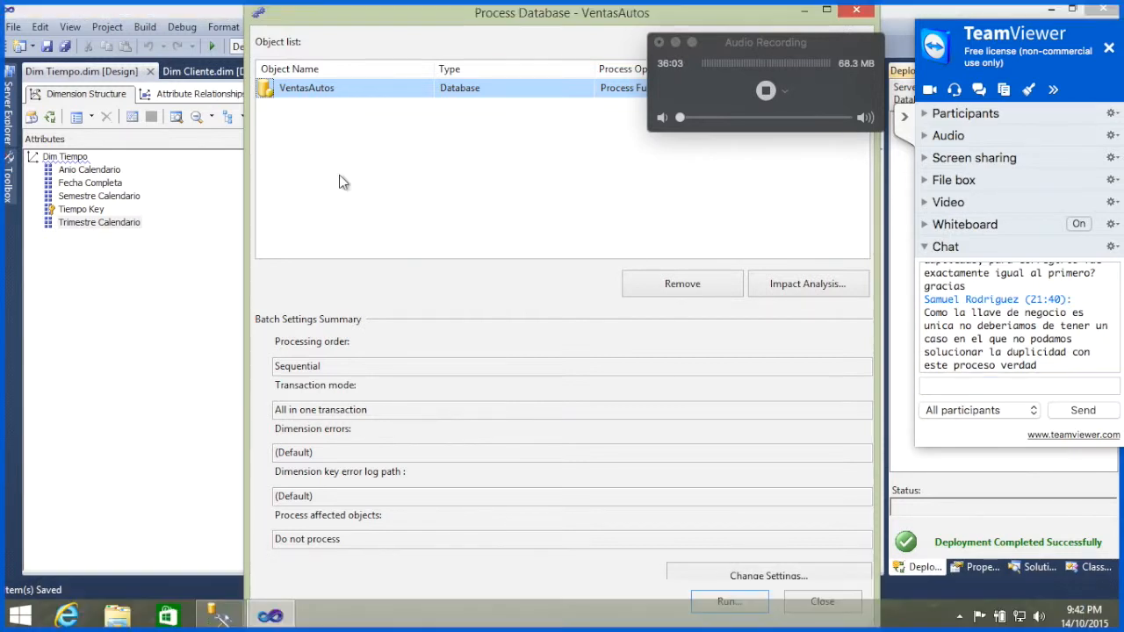
{"action": "left_click", "coordinate": [729, 600]}
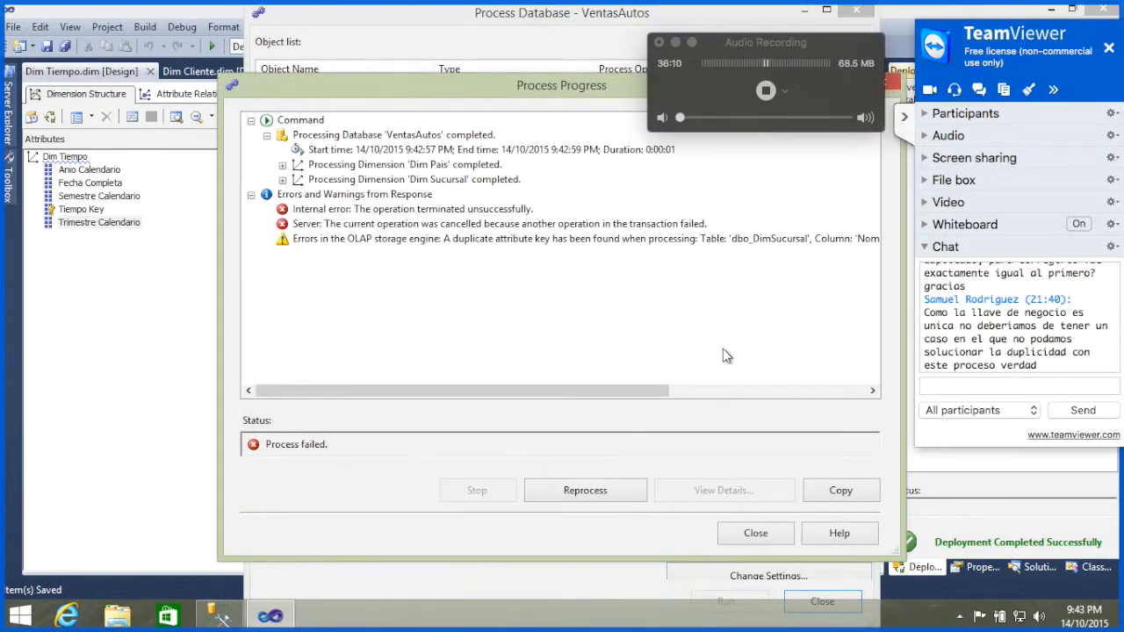
Step: Read the details of the OLAP storage engine error in the processing results, and close the processing dialogs
{"action": "left_click", "coordinate": [620, 243]}
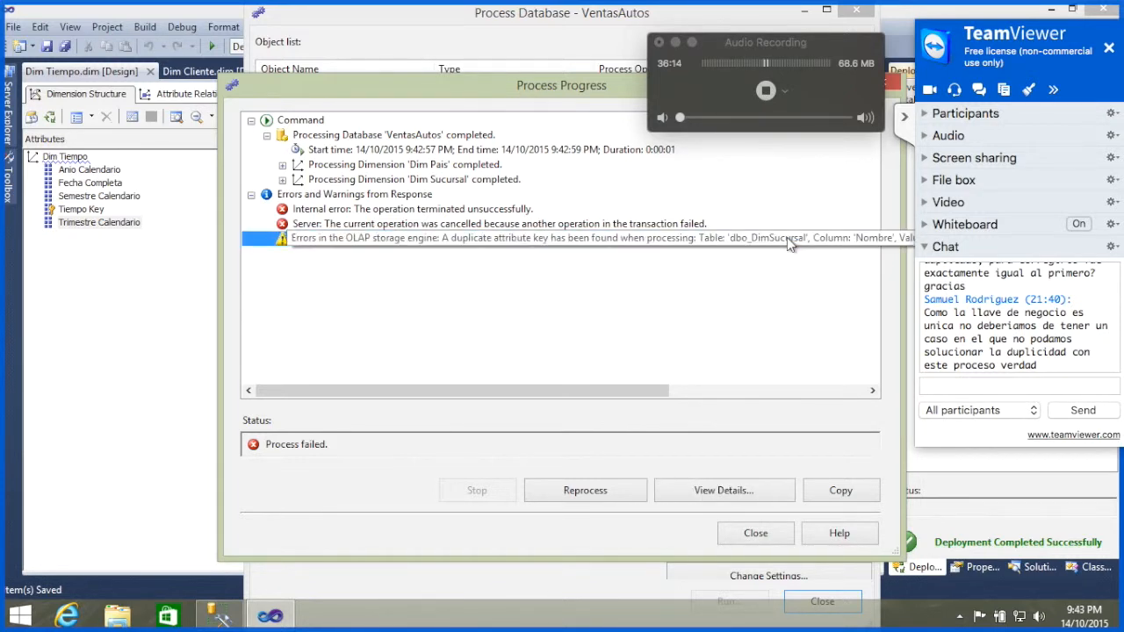
{"action": "left_click", "coordinate": [711, 488]}
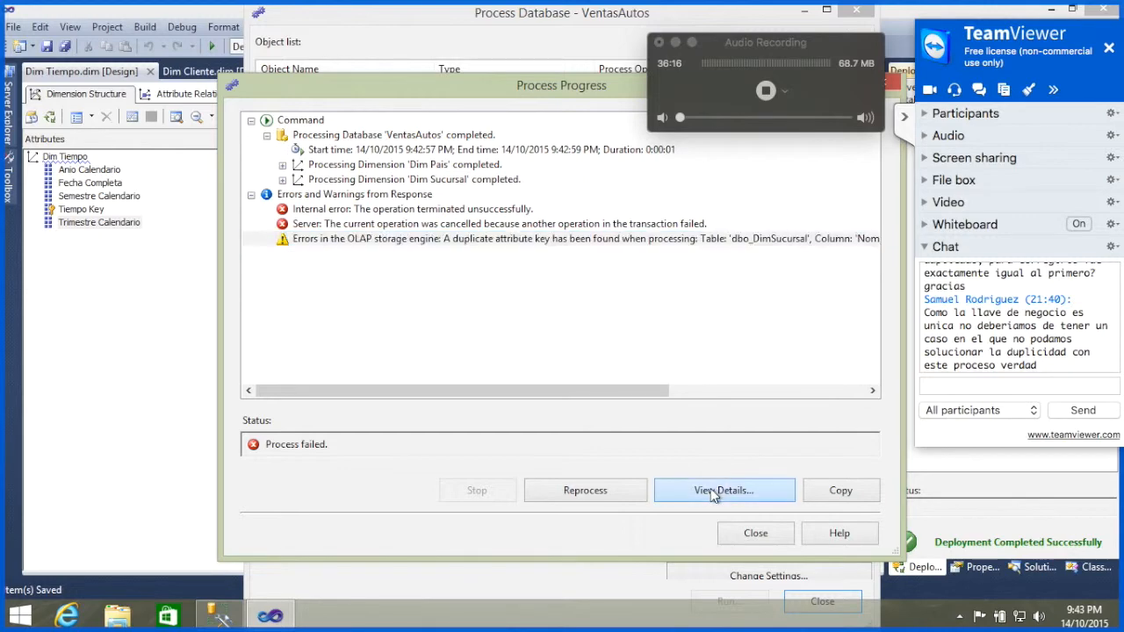
{"action": "left_click", "coordinate": [633, 257]}
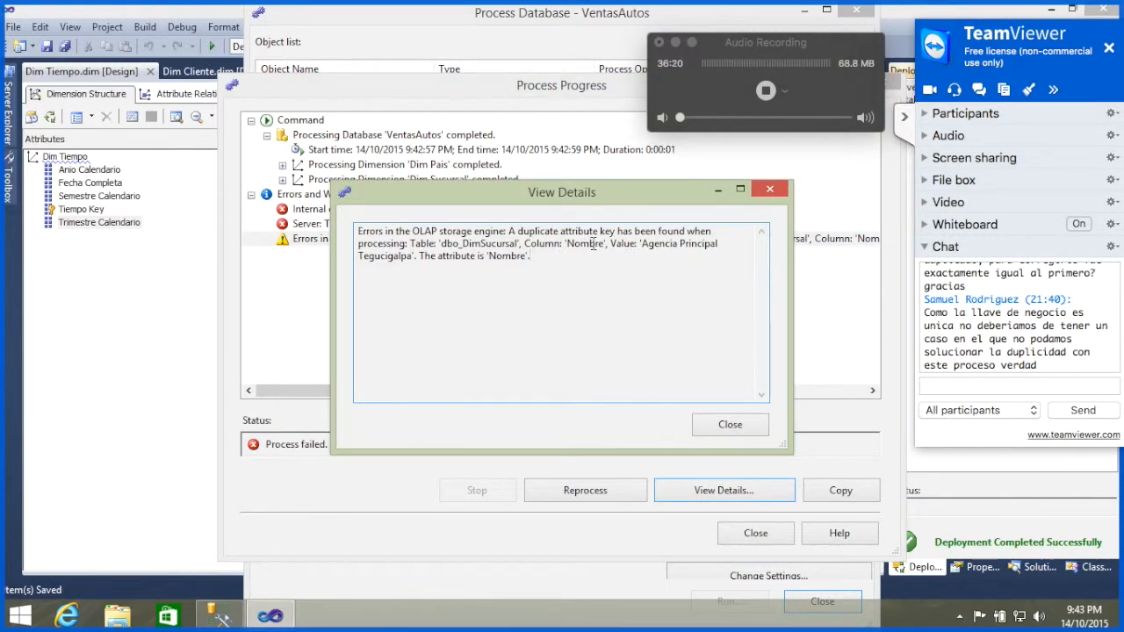
{"action": "left_click", "coordinate": [736, 426]}
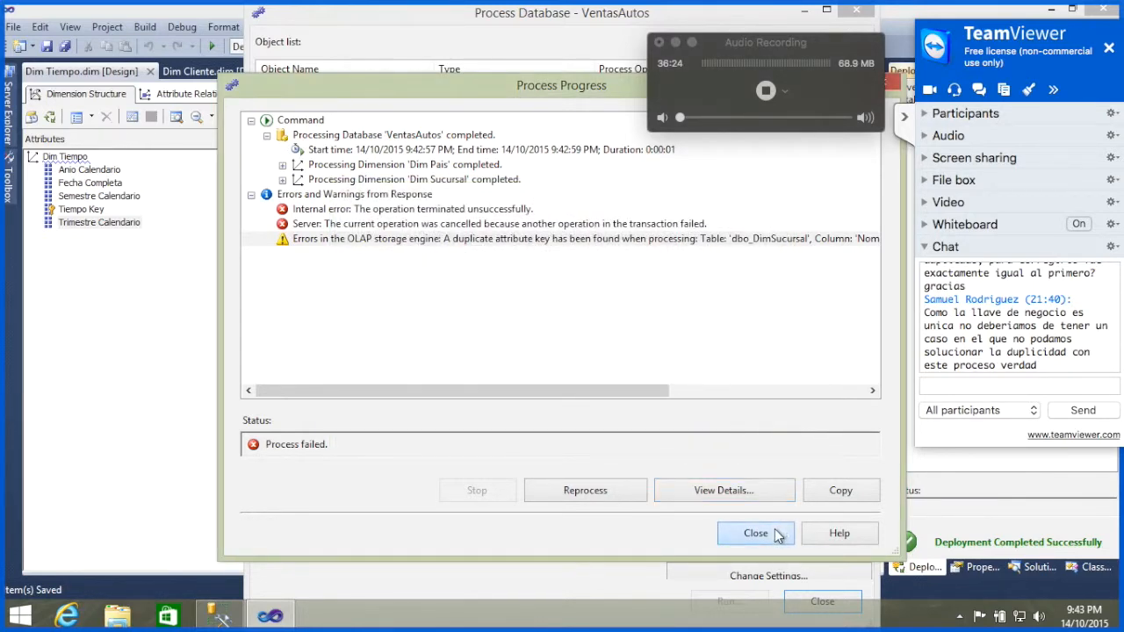
{"action": "left_click", "coordinate": [755, 533]}
{"action": "left_click", "coordinate": [817, 602]}
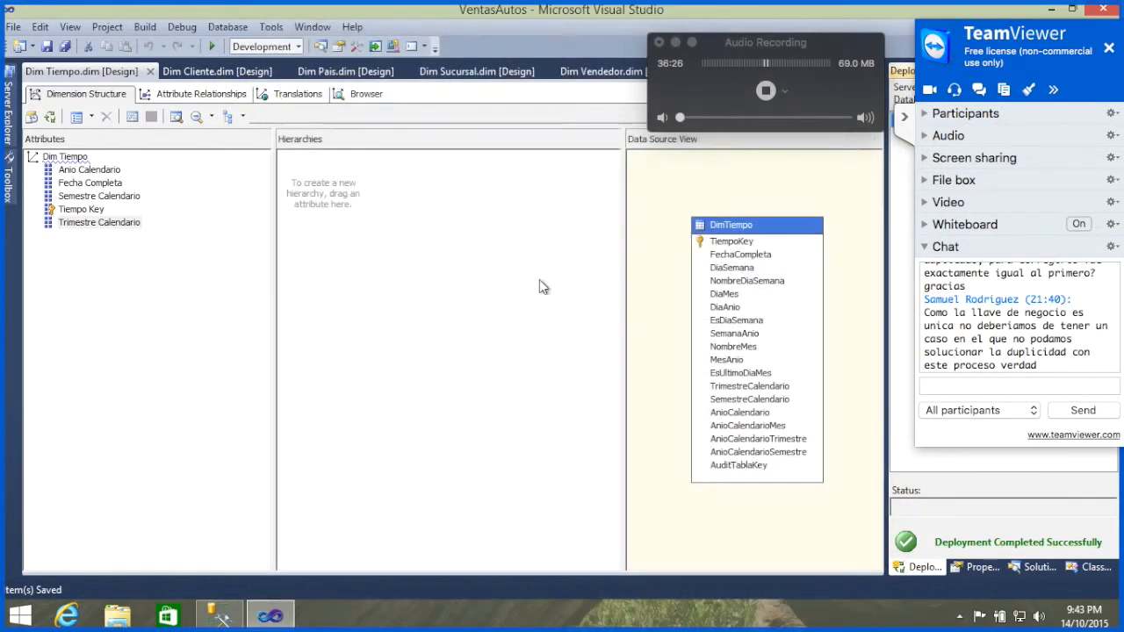
Step: Return to the Dim Sucursal dimension and open the properties of its Nombre attribute
{"action": "left_click", "coordinate": [465, 74]}
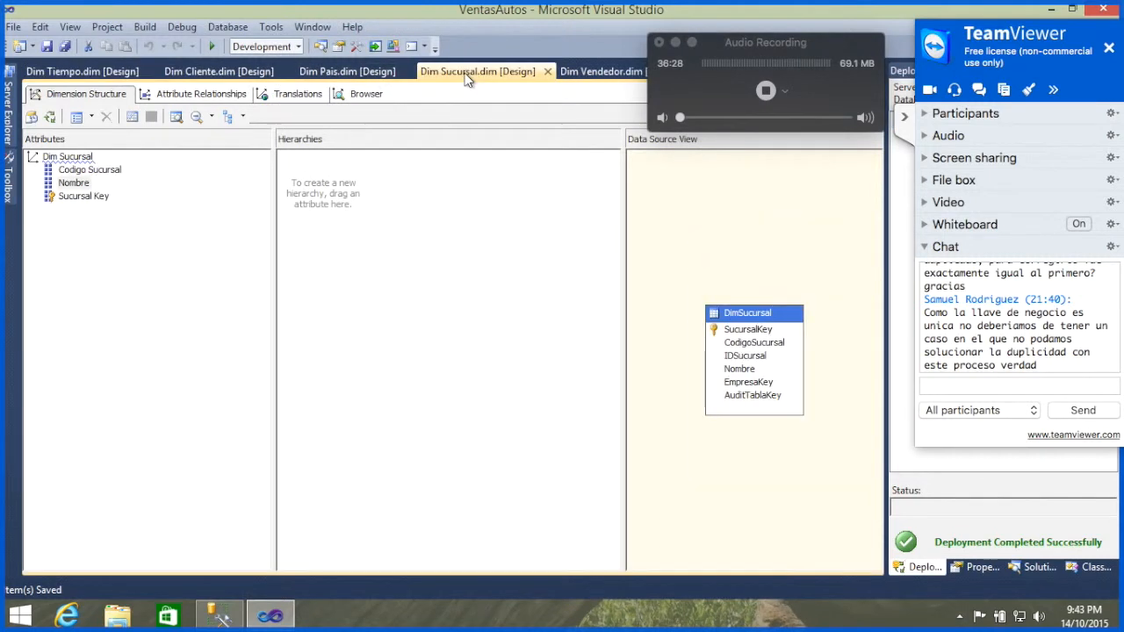
{"action": "left_click", "coordinate": [73, 183]}
{"action": "right_click", "coordinate": [75, 184]}
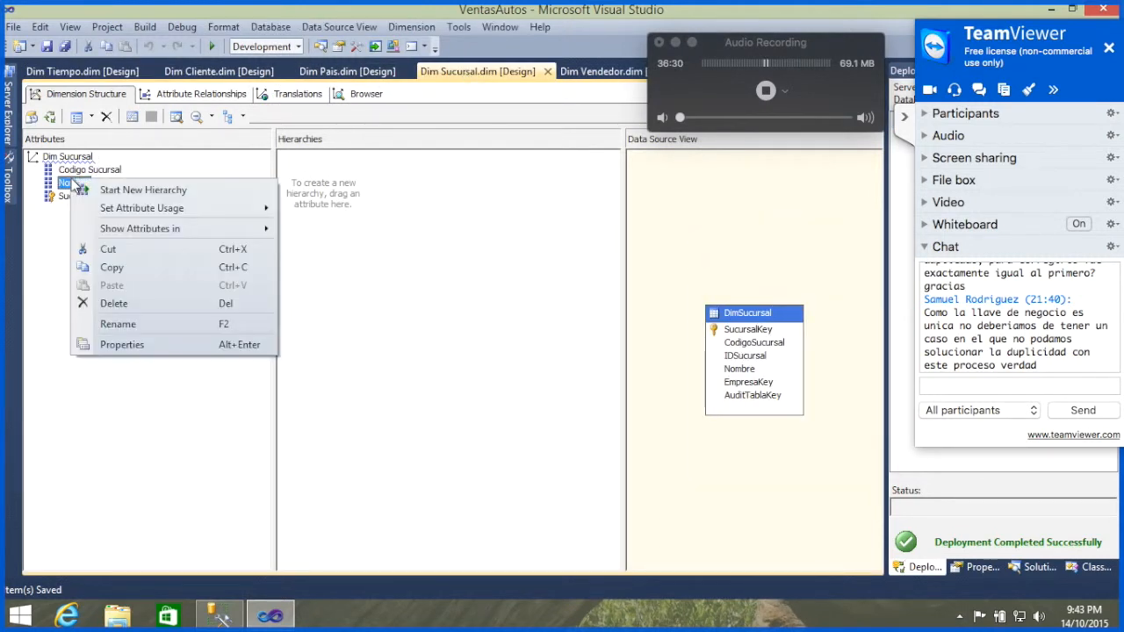
{"action": "left_click", "coordinate": [133, 342]}
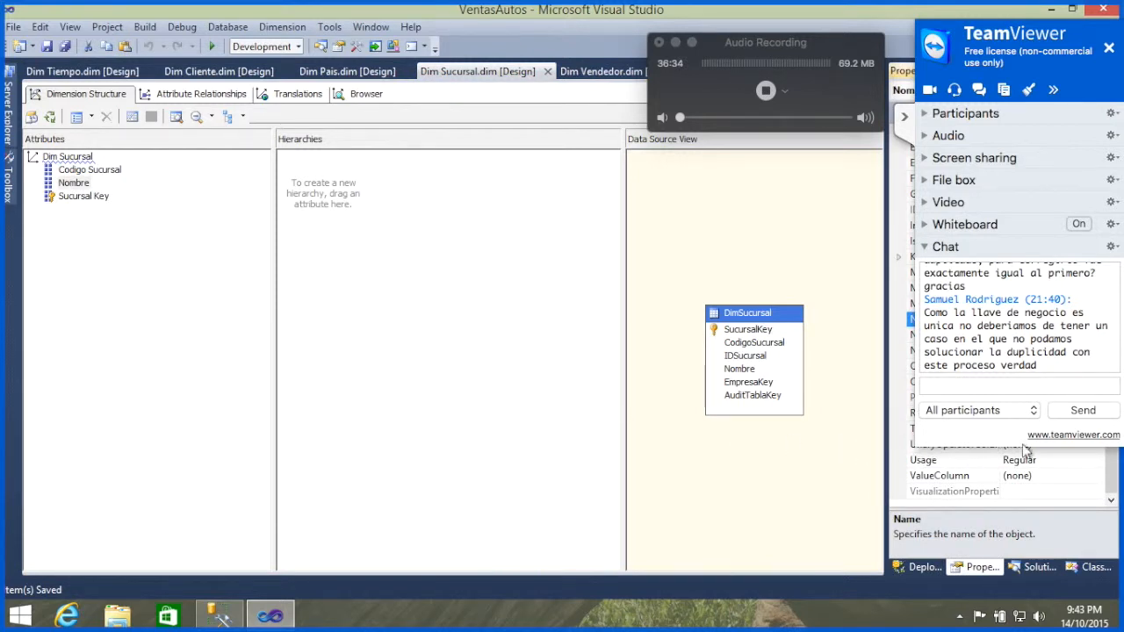
Step: Add CodigoSucursal to the key columns of Dim Sucursal's Nombre attribute, alongside Nombre
{"action": "left_click", "coordinate": [905, 119]}
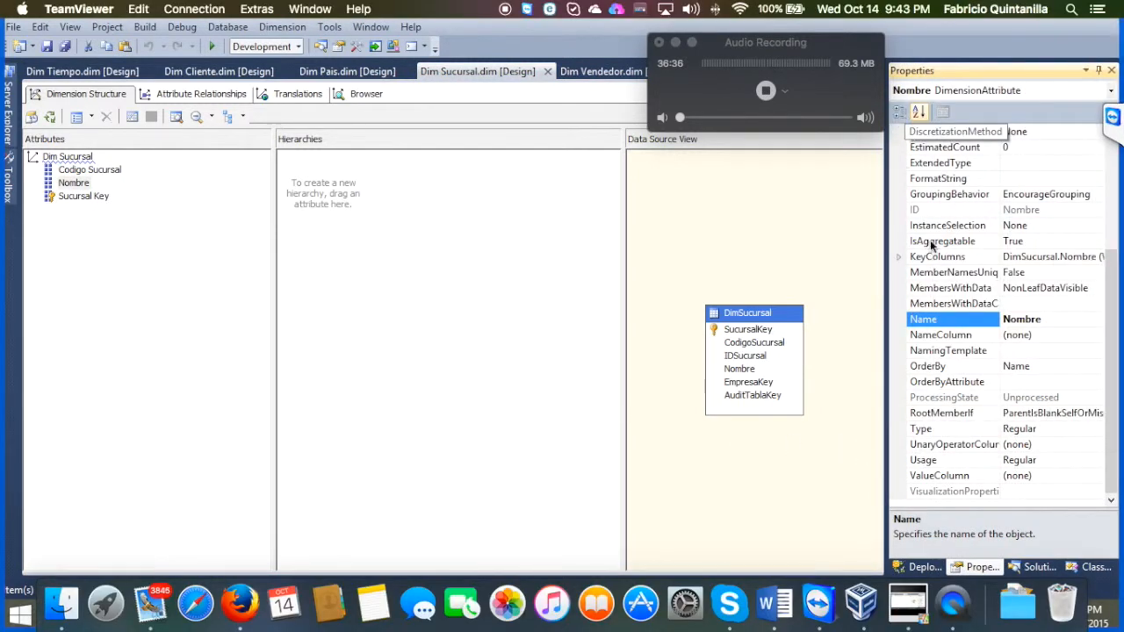
{"action": "left_click", "coordinate": [1085, 260]}
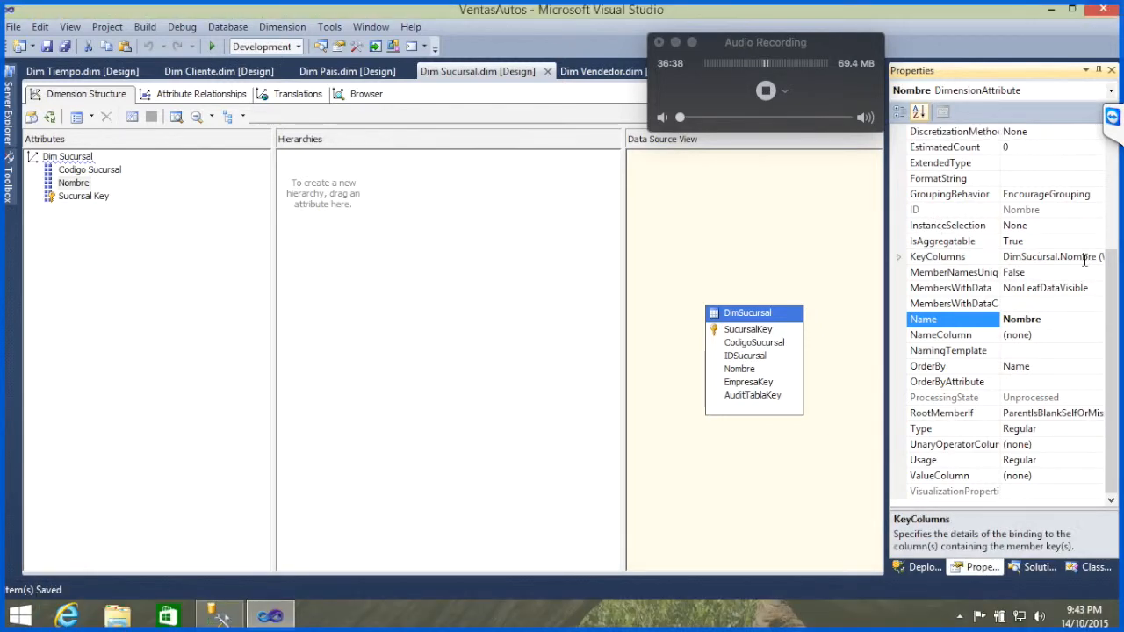
{"action": "left_click", "coordinate": [1098, 257]}
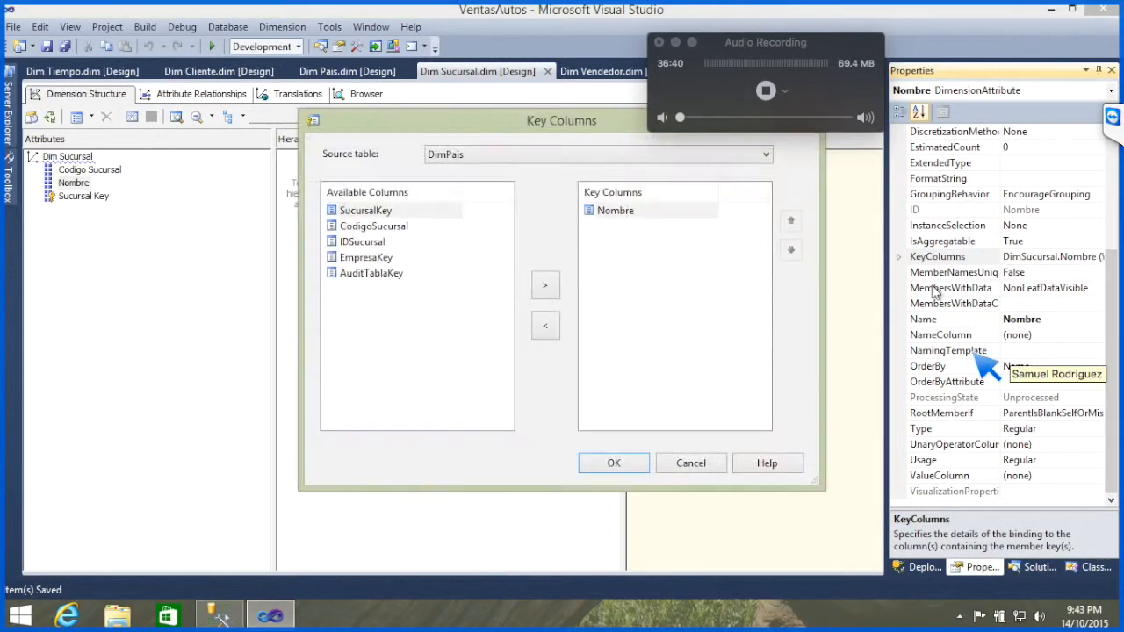
{"action": "left_click", "coordinate": [373, 228]}
{"action": "left_click", "coordinate": [546, 290]}
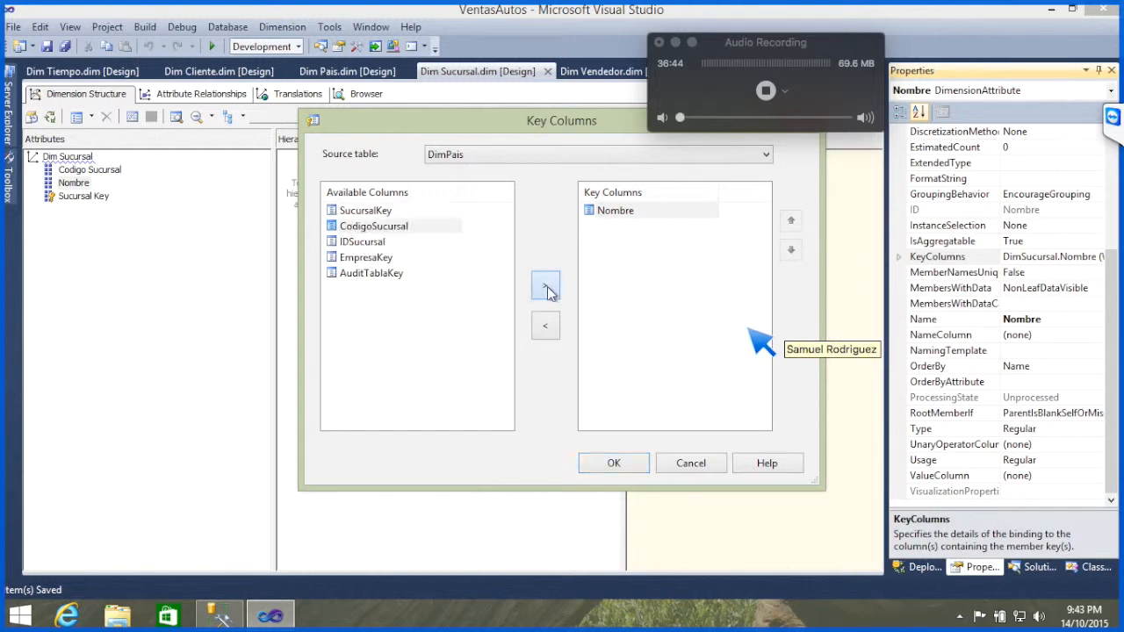
{"action": "left_click", "coordinate": [614, 473]}
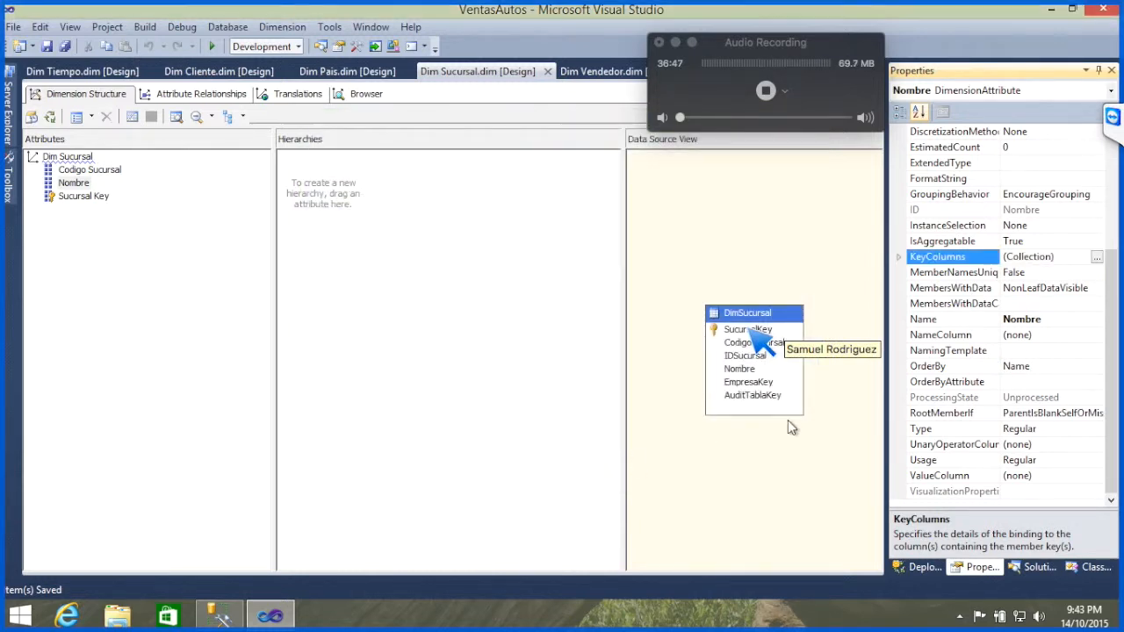
Step: Set the name column of Dim Sucursal's Nombre attribute to the Nombre column of DimSucursal, and save all files
{"action": "left_click", "coordinate": [1072, 335]}
{"action": "left_click", "coordinate": [1097, 335]}
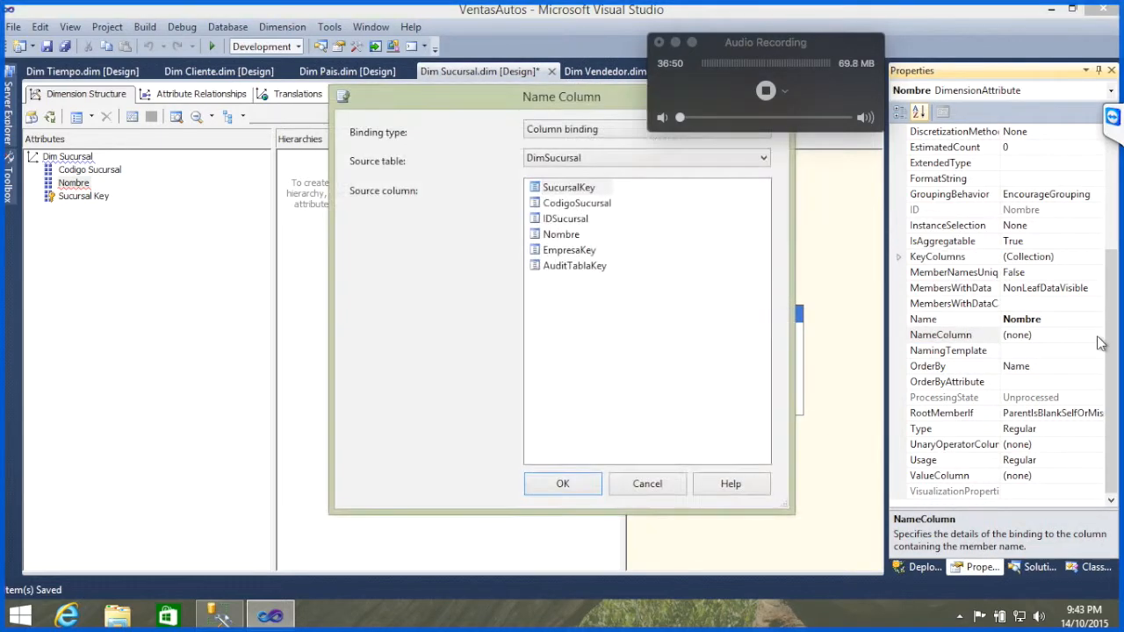
{"action": "left_click", "coordinate": [563, 236]}
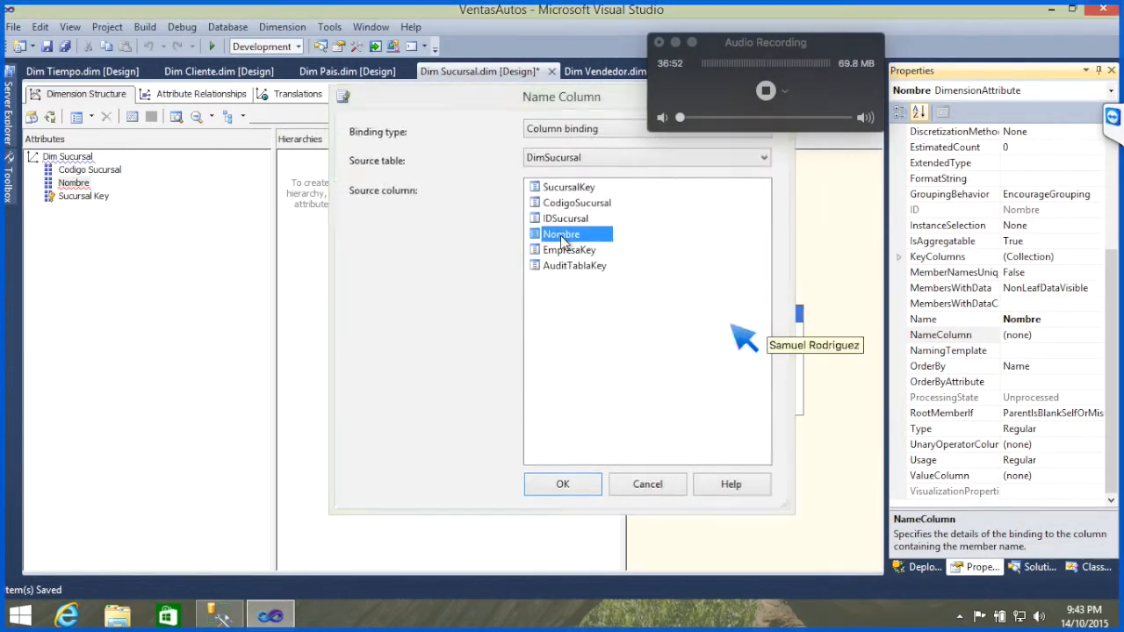
{"action": "double_click", "coordinate": [562, 237]}
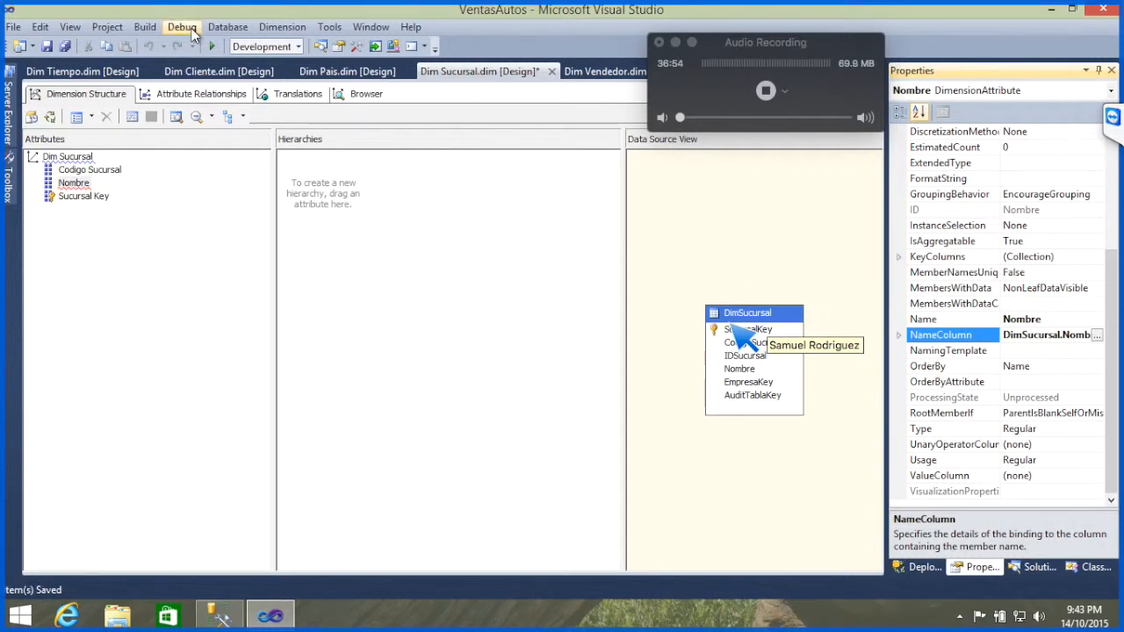
{"action": "left_click", "coordinate": [66, 48]}
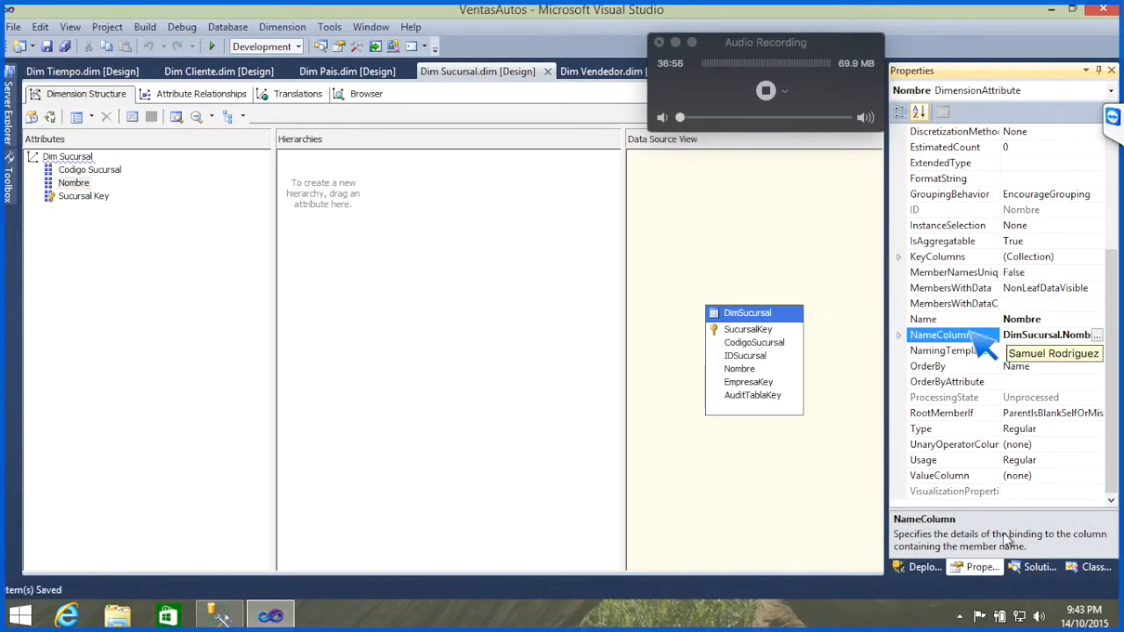
Step: Build and deploy the VentasAutos project, and run processing of the whole database
{"action": "left_click", "coordinate": [1034, 567]}
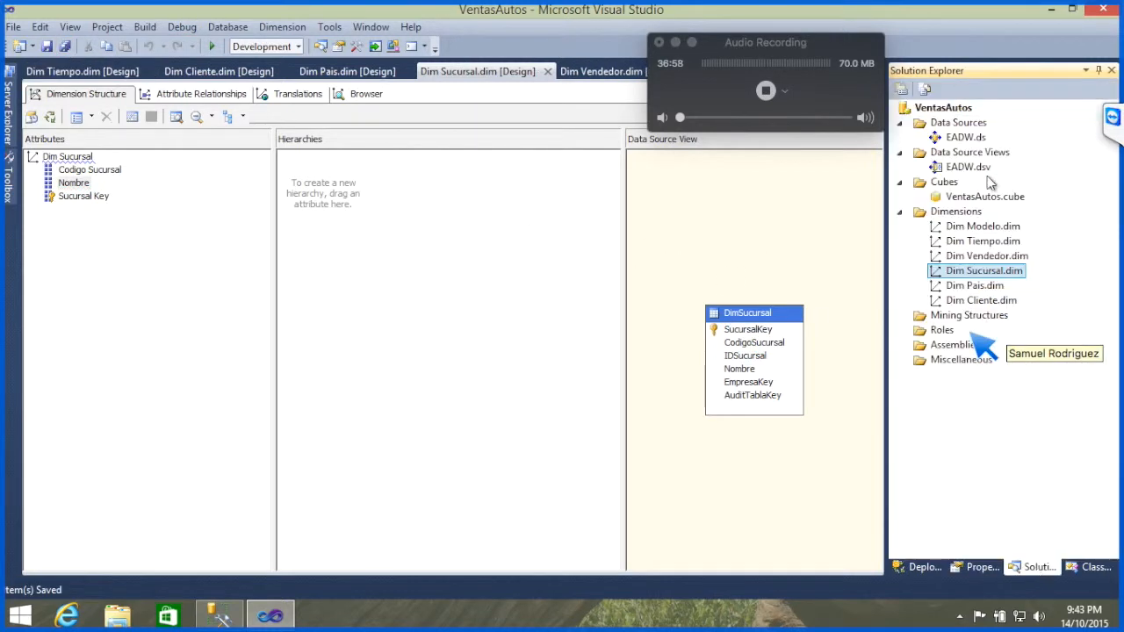
{"action": "right_click", "coordinate": [949, 107]}
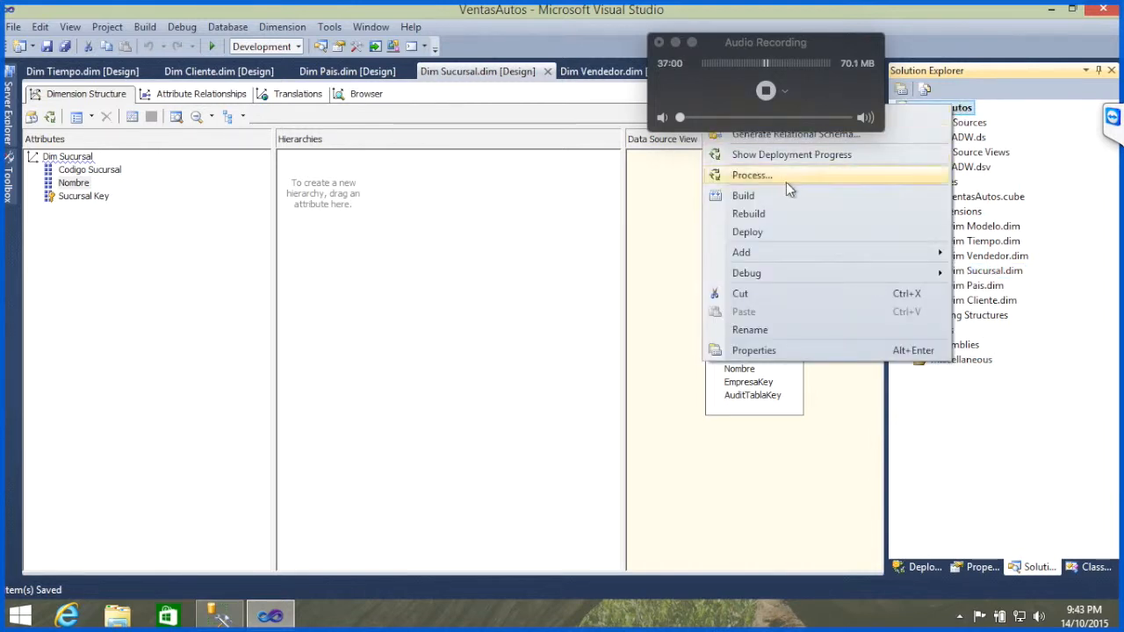
{"action": "left_click", "coordinate": [792, 175]}
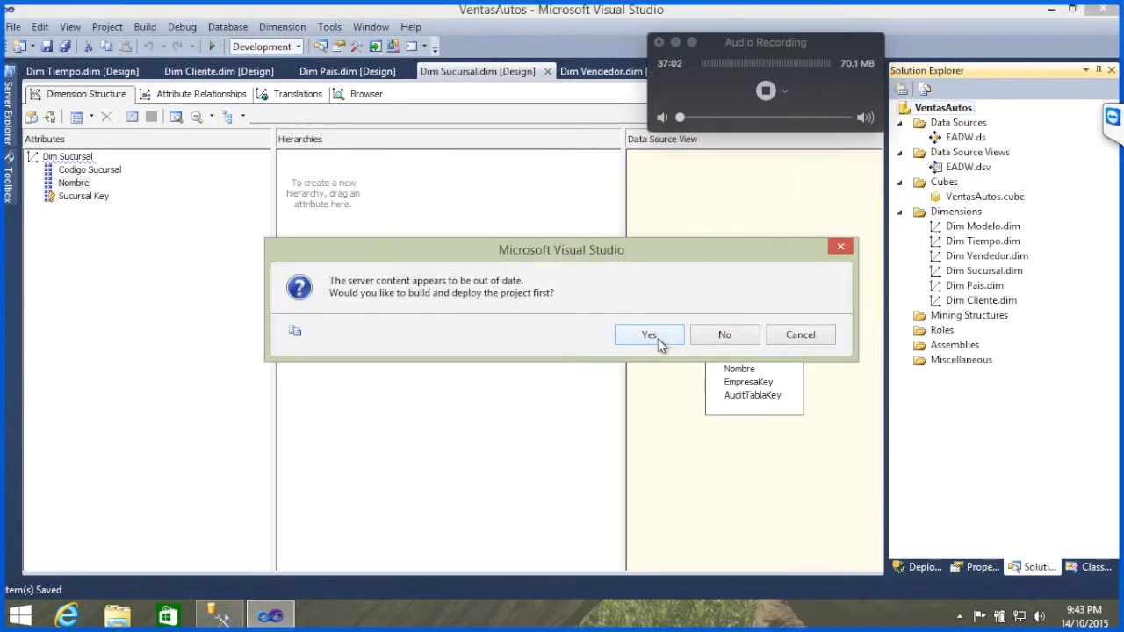
{"action": "left_click", "coordinate": [650, 336]}
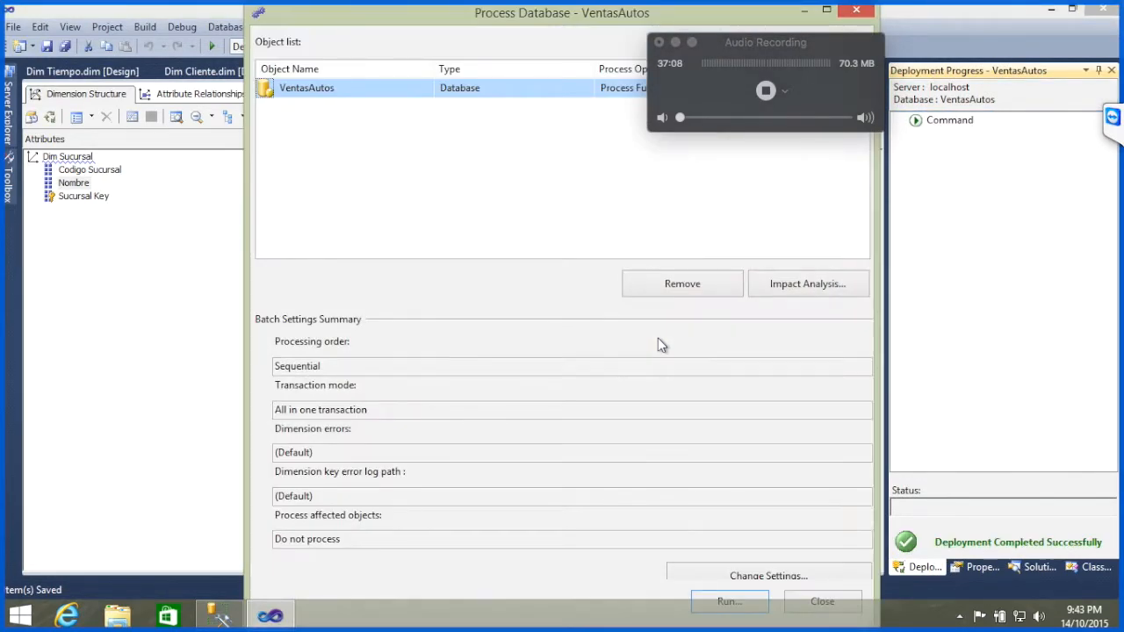
{"action": "key", "text": "Return"}
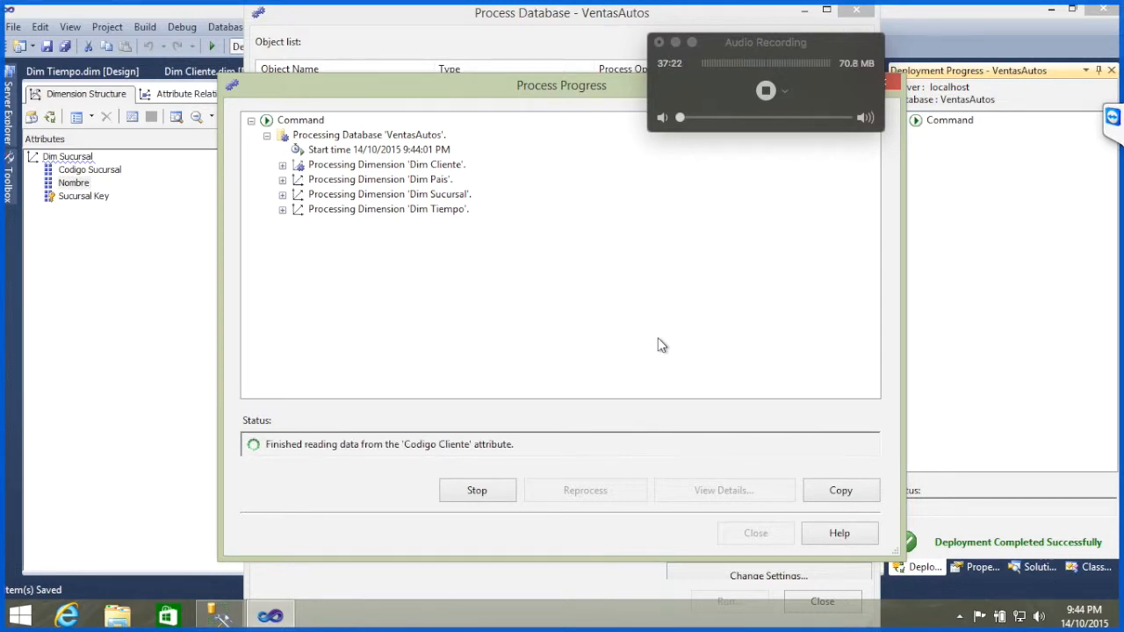
Step: Read the details of the duplicate attribute key error in the processing results, and close the processing dialogs
{"action": "left_click", "coordinate": [1112, 118]}
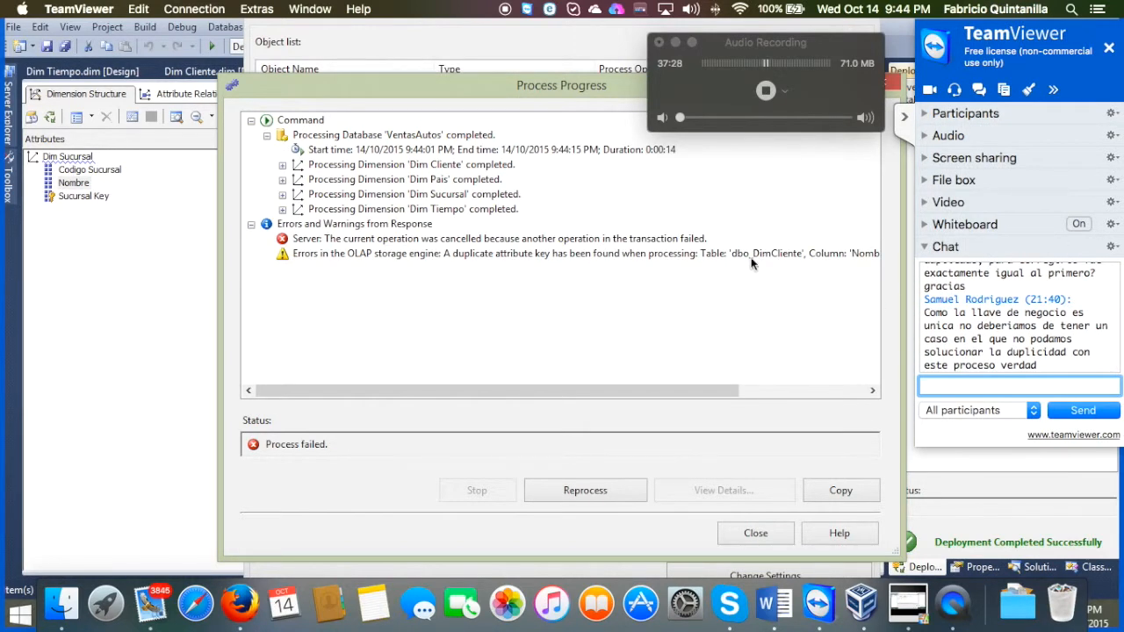
{"action": "left_click", "coordinate": [751, 258]}
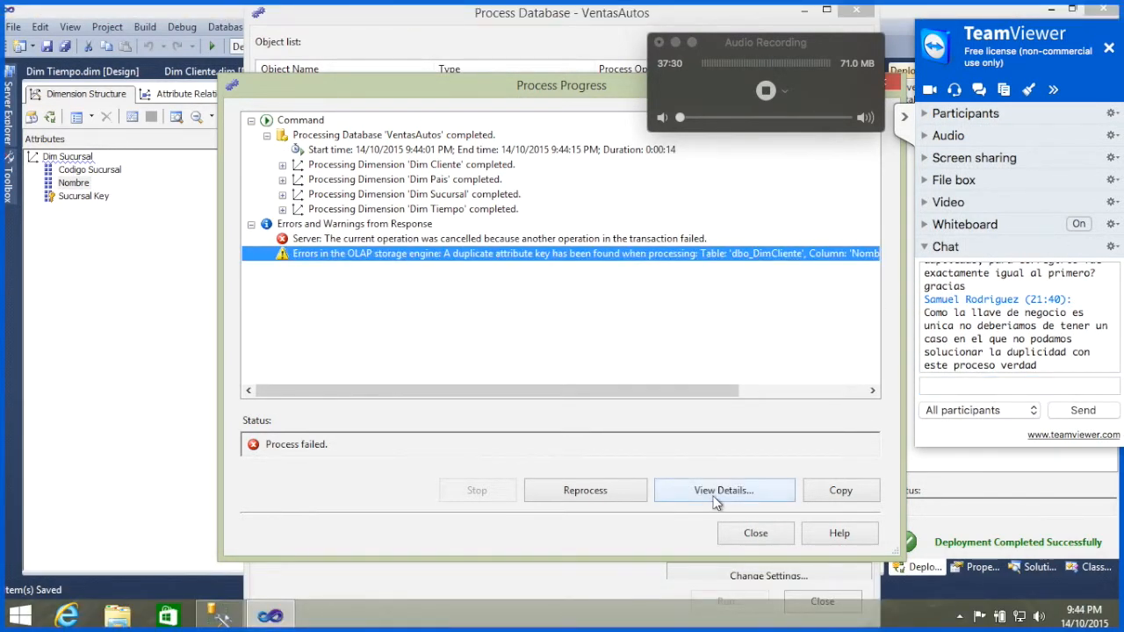
{"action": "left_click", "coordinate": [716, 492]}
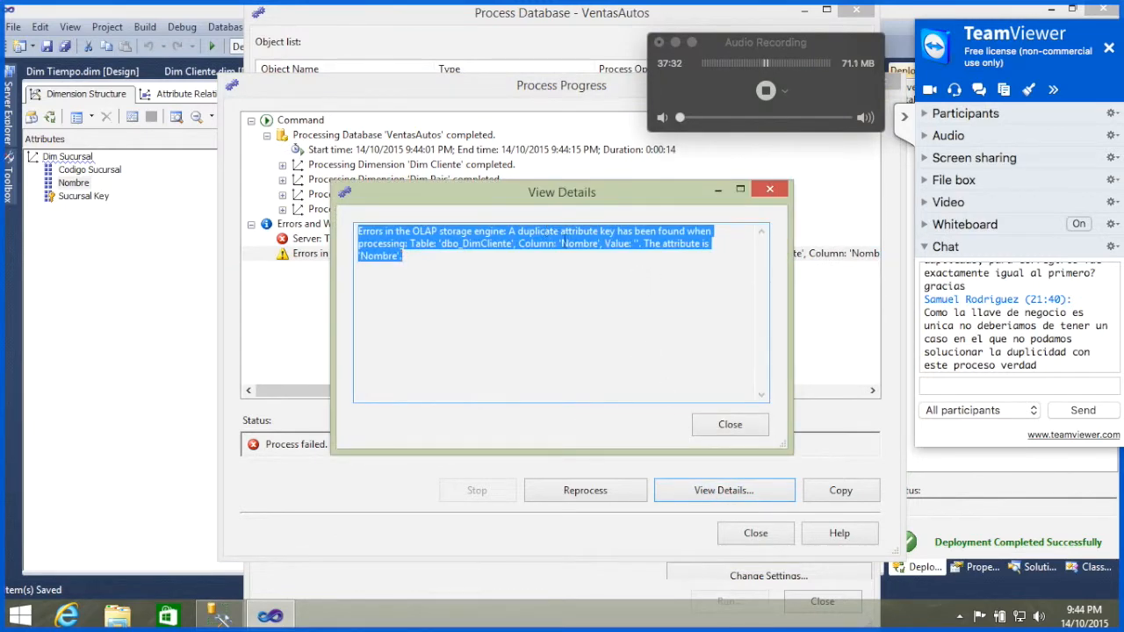
{"action": "left_click", "coordinate": [566, 243]}
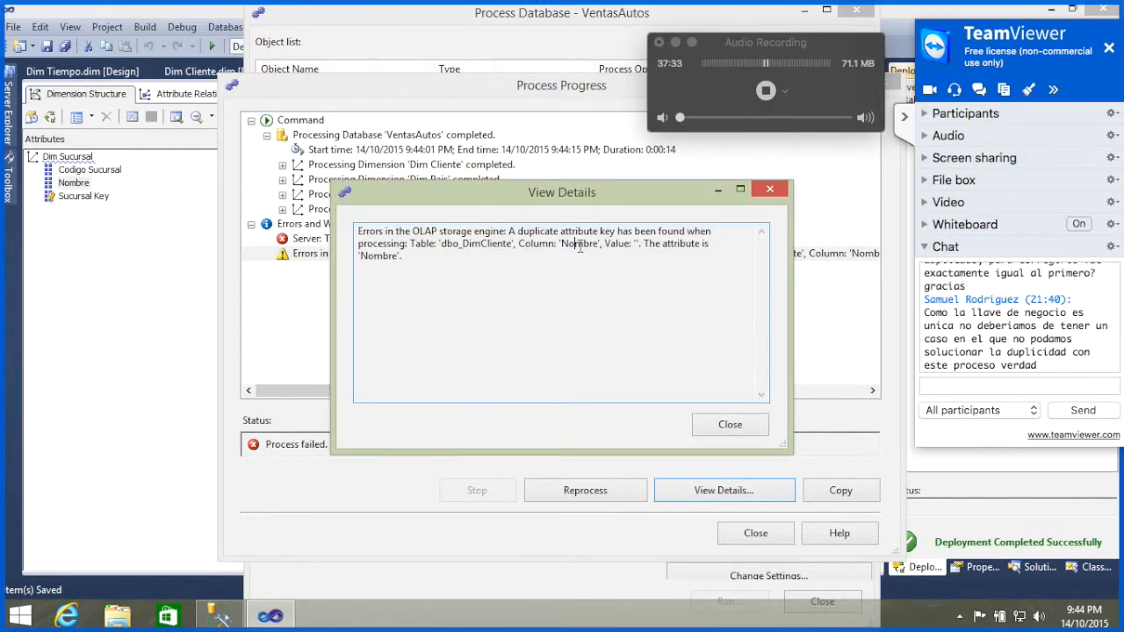
{"action": "left_click", "coordinate": [728, 426]}
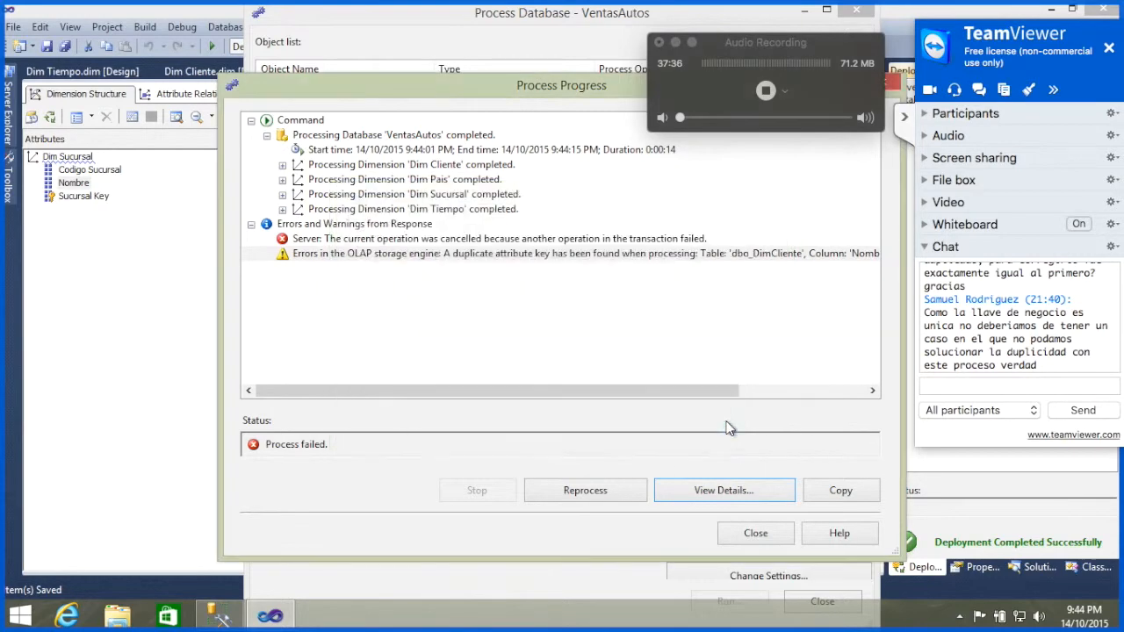
{"action": "left_click", "coordinate": [751, 529]}
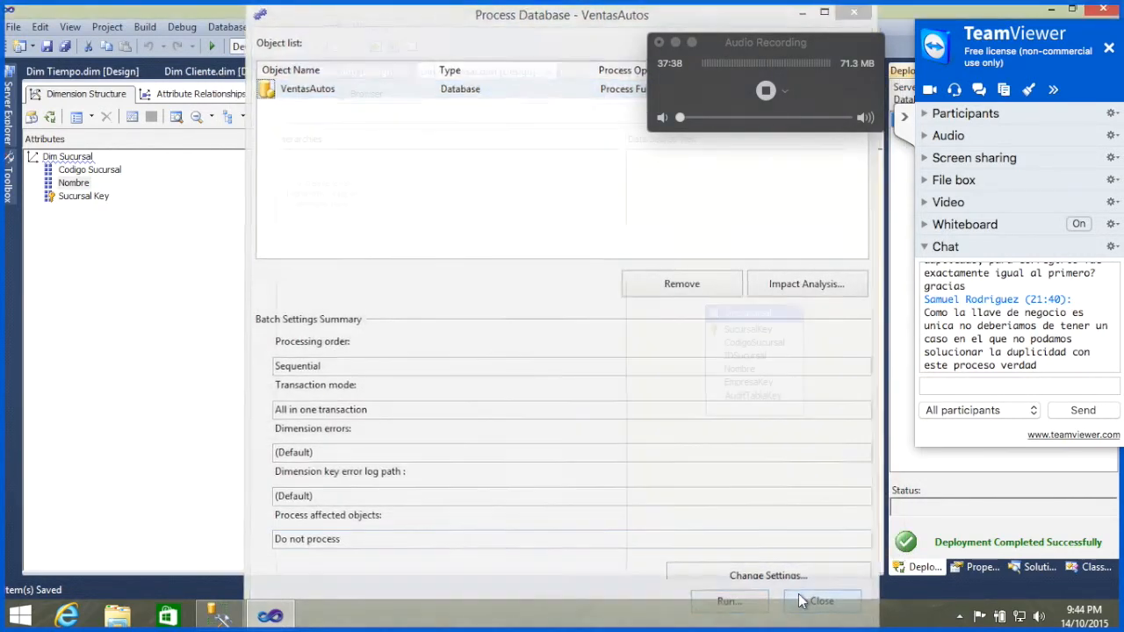
{"action": "left_click", "coordinate": [791, 603]}
Step: Add CodigoCliente to the key columns of the Nombre attribute in the Dim Cliente dimension, alongside Nombre
{"action": "left_click", "coordinate": [243, 75]}
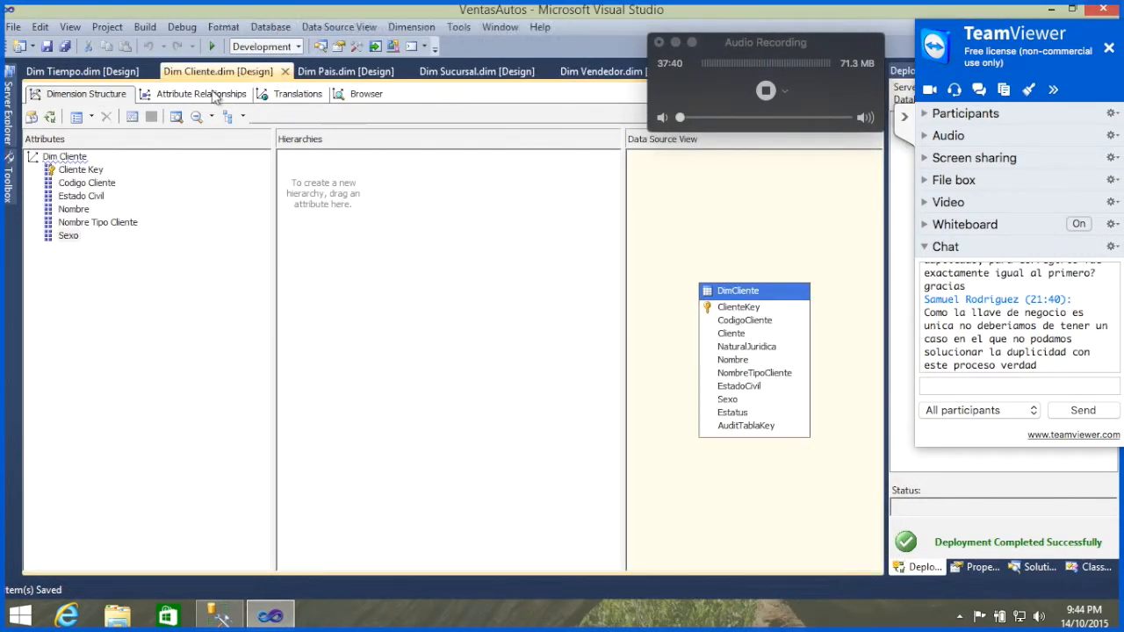
{"action": "left_click", "coordinate": [76, 210]}
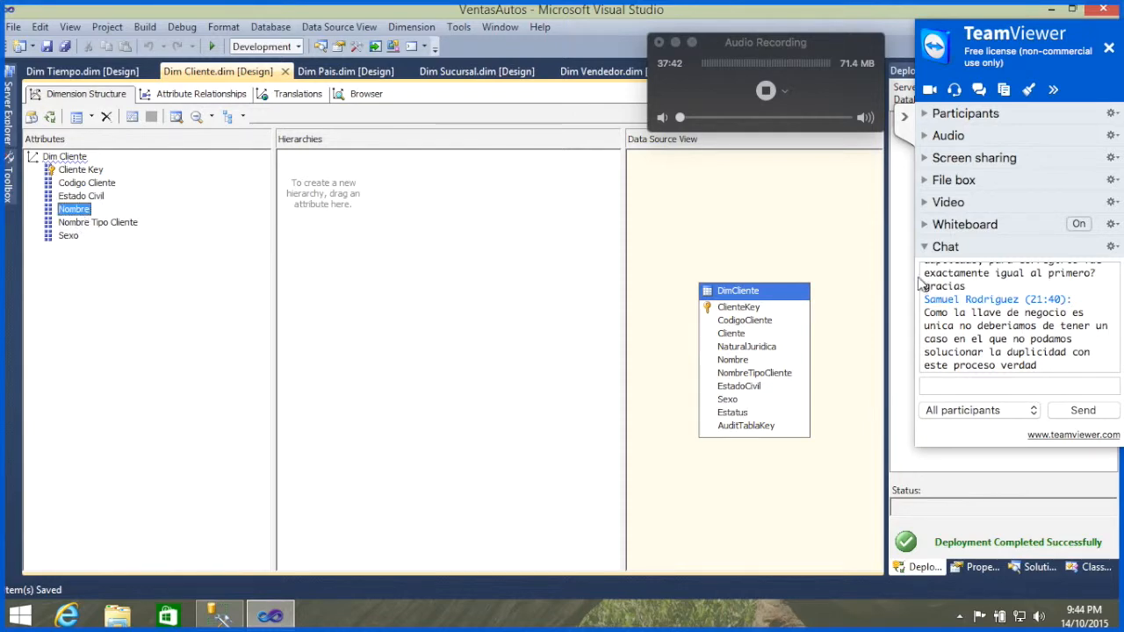
{"action": "left_click", "coordinate": [905, 120]}
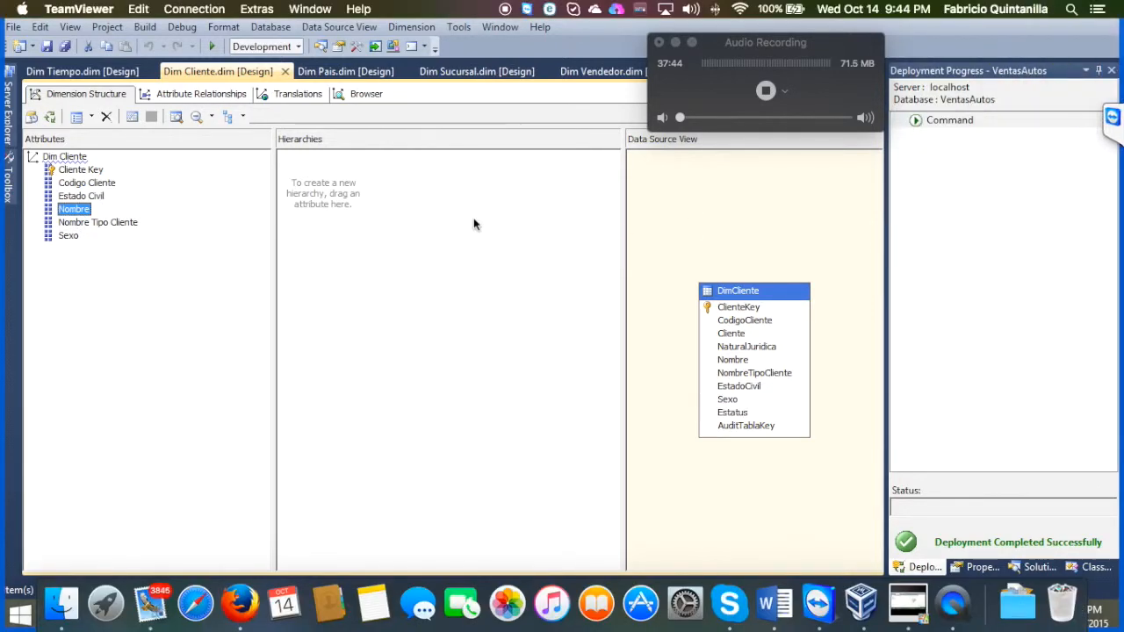
{"action": "left_click", "coordinate": [981, 568]}
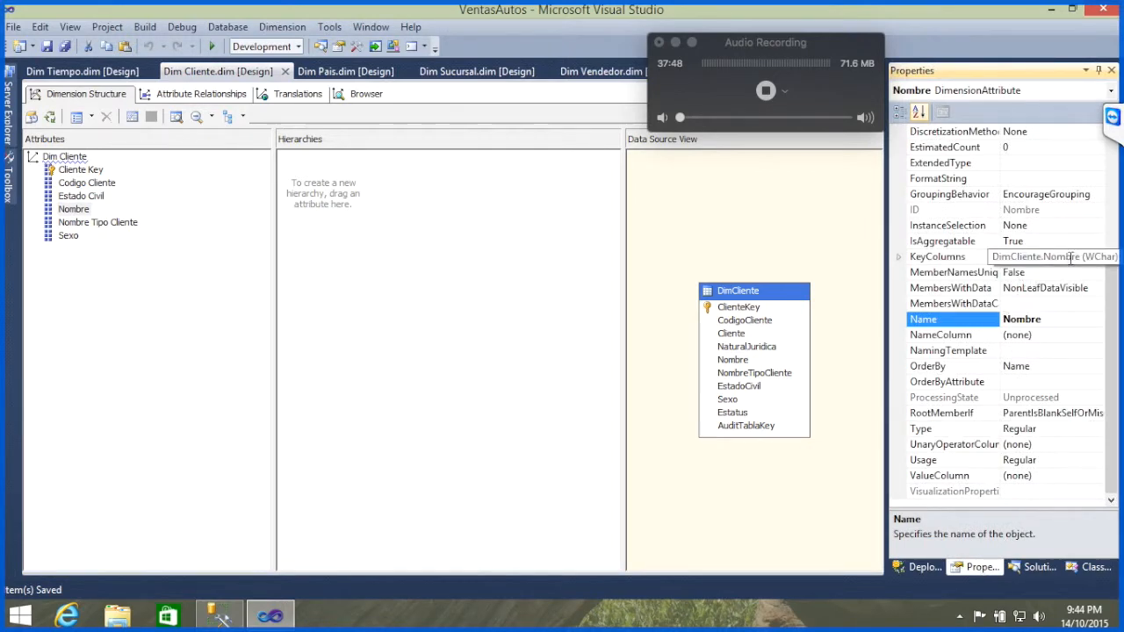
{"action": "left_click", "coordinate": [1067, 256]}
{"action": "left_click", "coordinate": [1104, 256]}
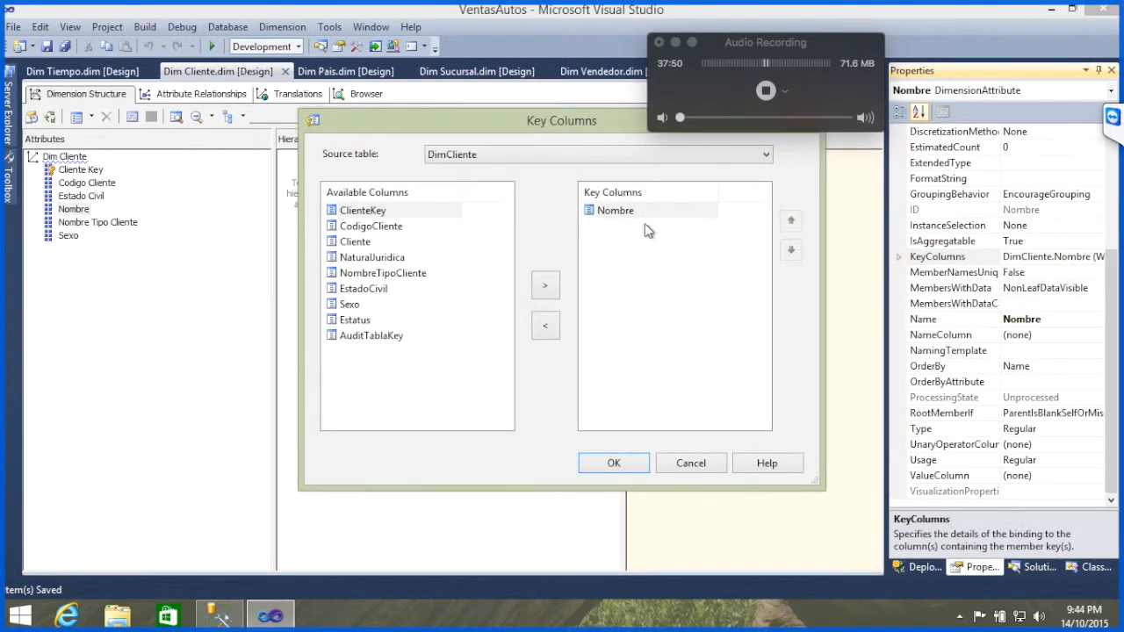
{"action": "left_click", "coordinate": [376, 228]}
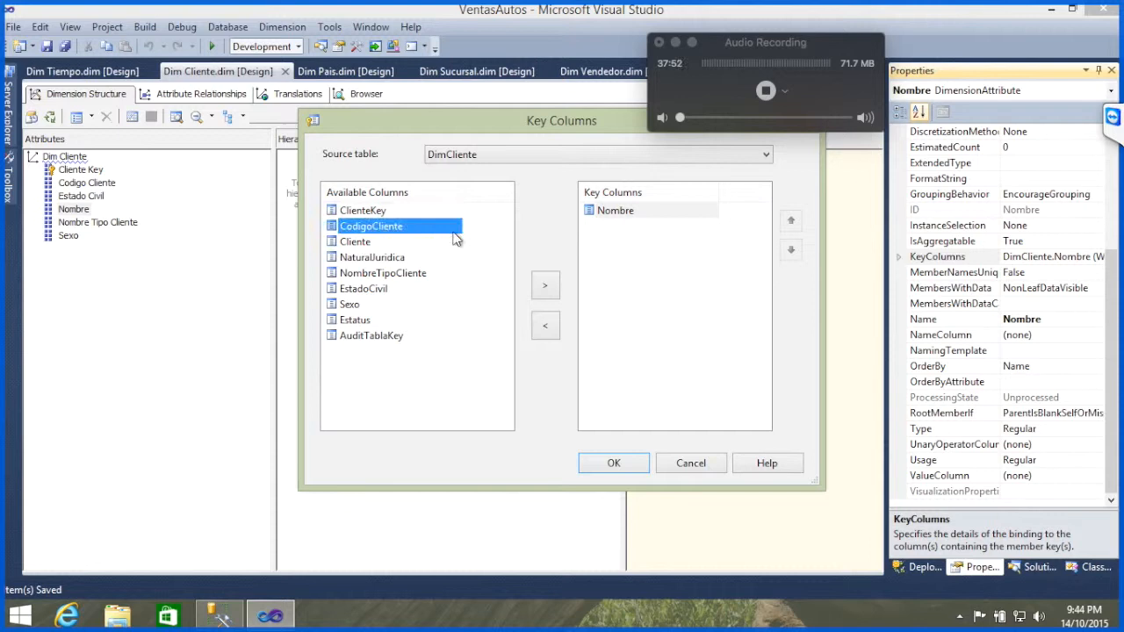
{"action": "left_click", "coordinate": [545, 286]}
{"action": "left_click", "coordinate": [613, 462]}
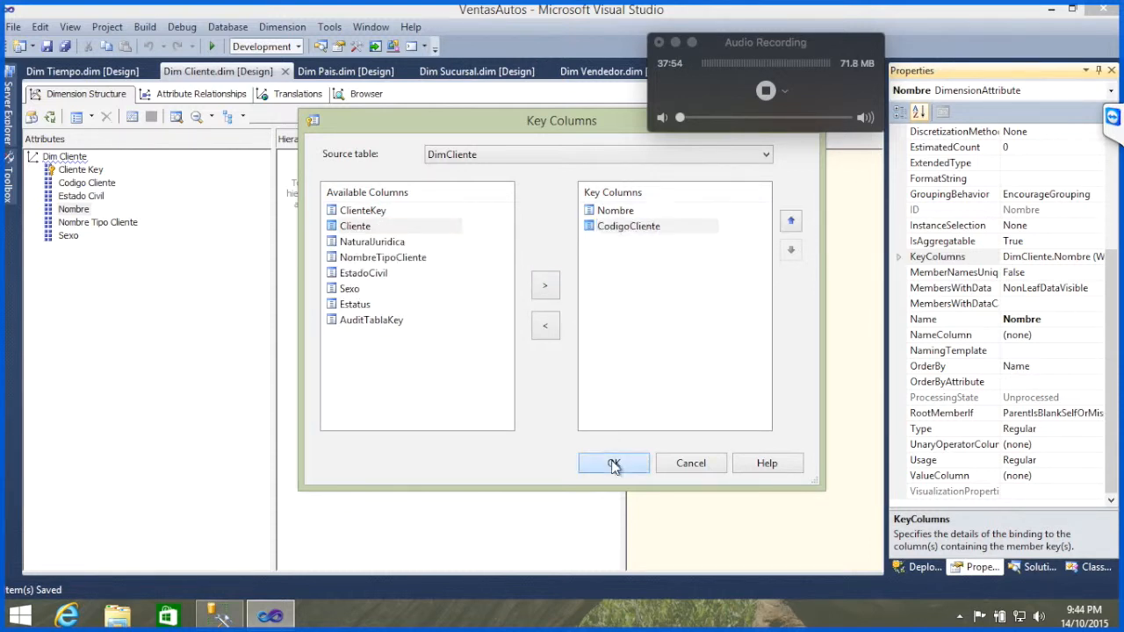
Step: Set the name column of Dim Cliente's Nombre attribute to the Nombre column of DimCliente, and save all files
{"action": "left_click", "coordinate": [1067, 351]}
{"action": "left_click", "coordinate": [1094, 339]}
{"action": "left_click", "coordinate": [1097, 337]}
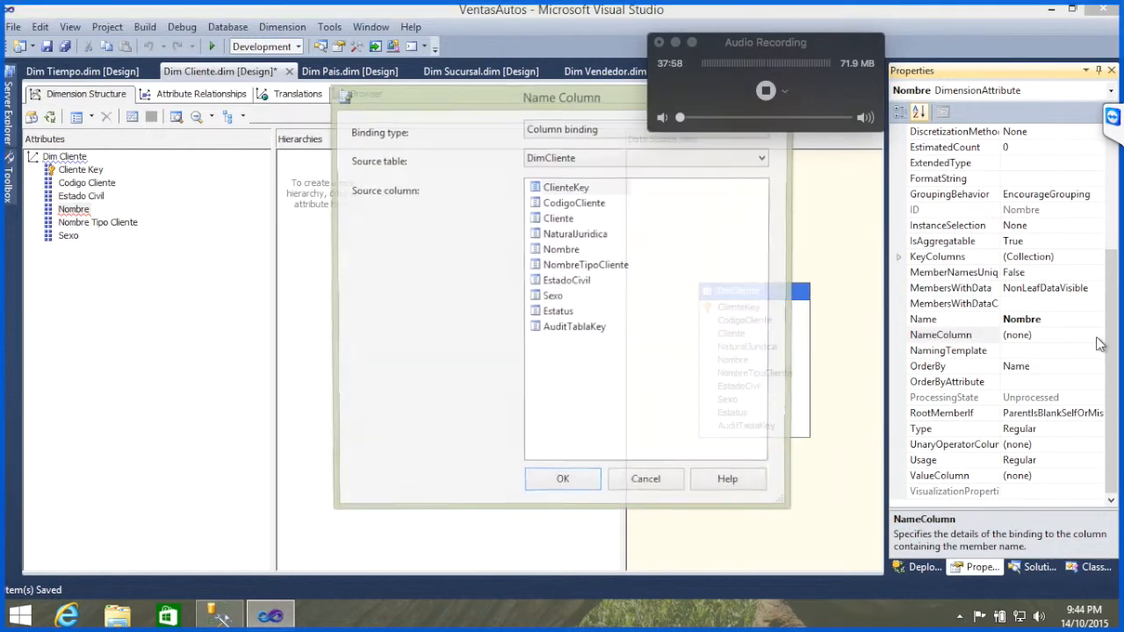
{"action": "left_click", "coordinate": [565, 253]}
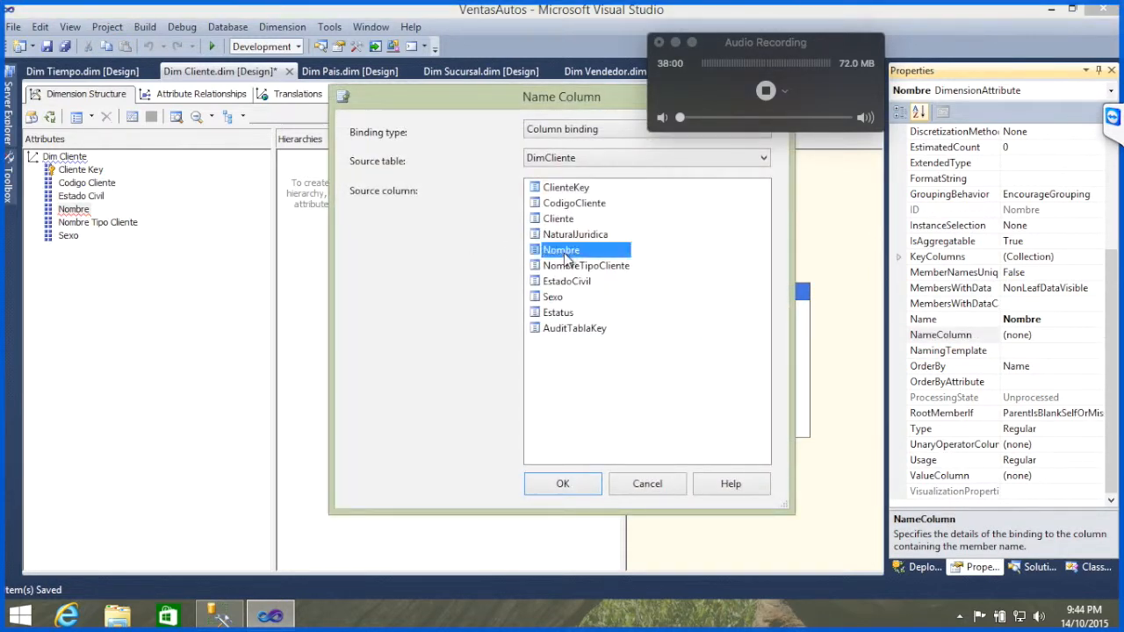
{"action": "left_click", "coordinate": [576, 485]}
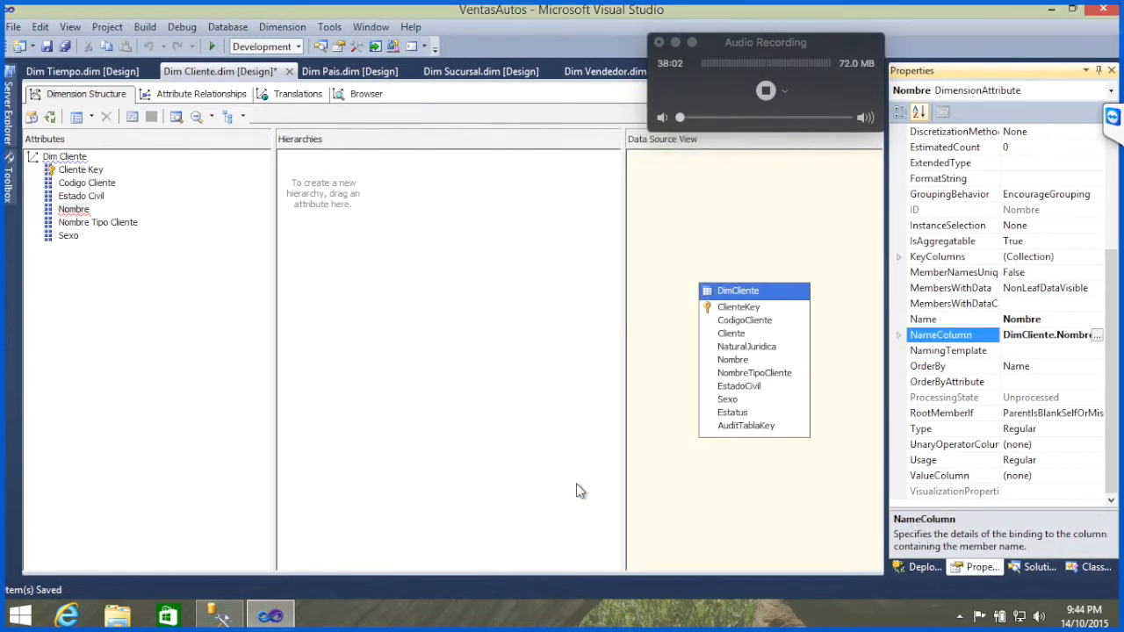
{"action": "left_click", "coordinate": [64, 46]}
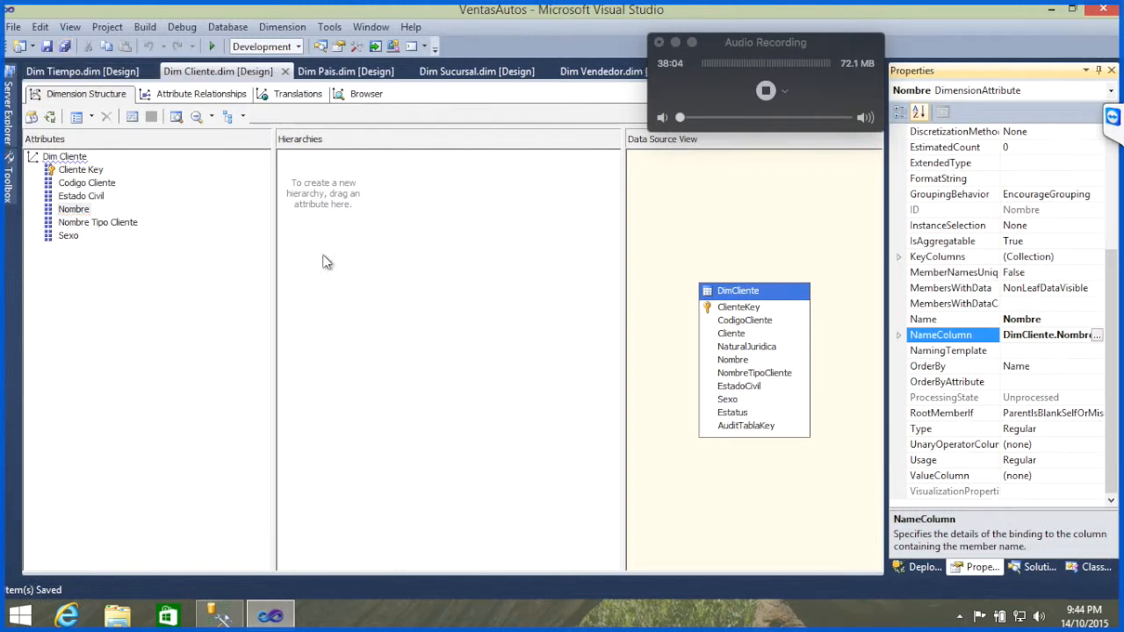
Step: Build and deploy the VentasAutos project, run full processing of its database, and close the processing dialogs when it ends
{"action": "left_click", "coordinate": [1041, 571]}
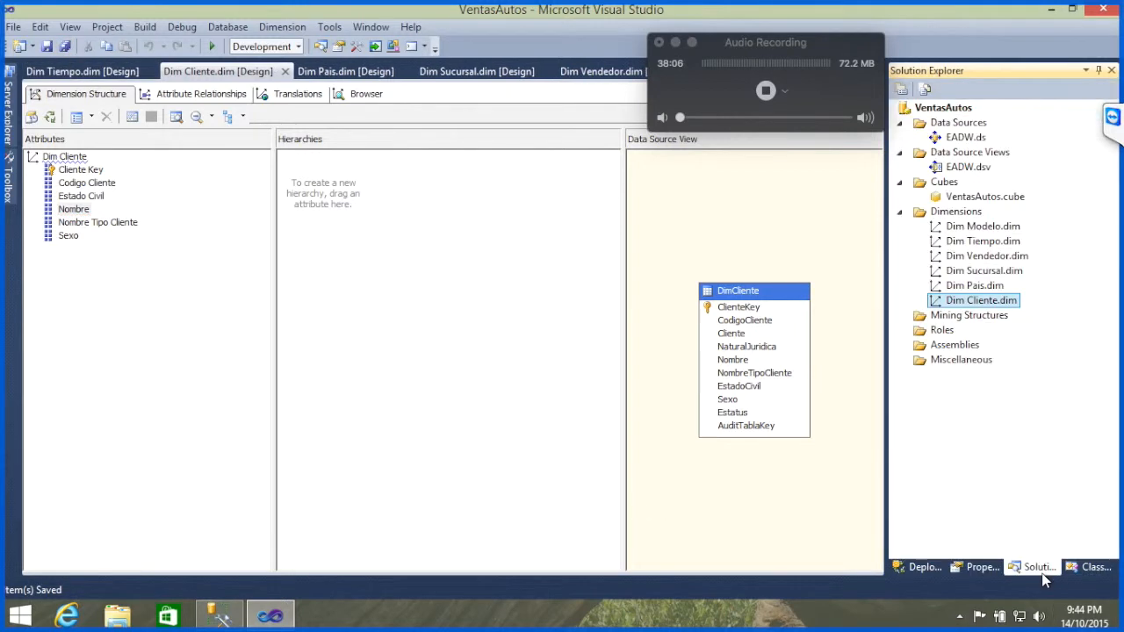
{"action": "right_click", "coordinate": [923, 113]}
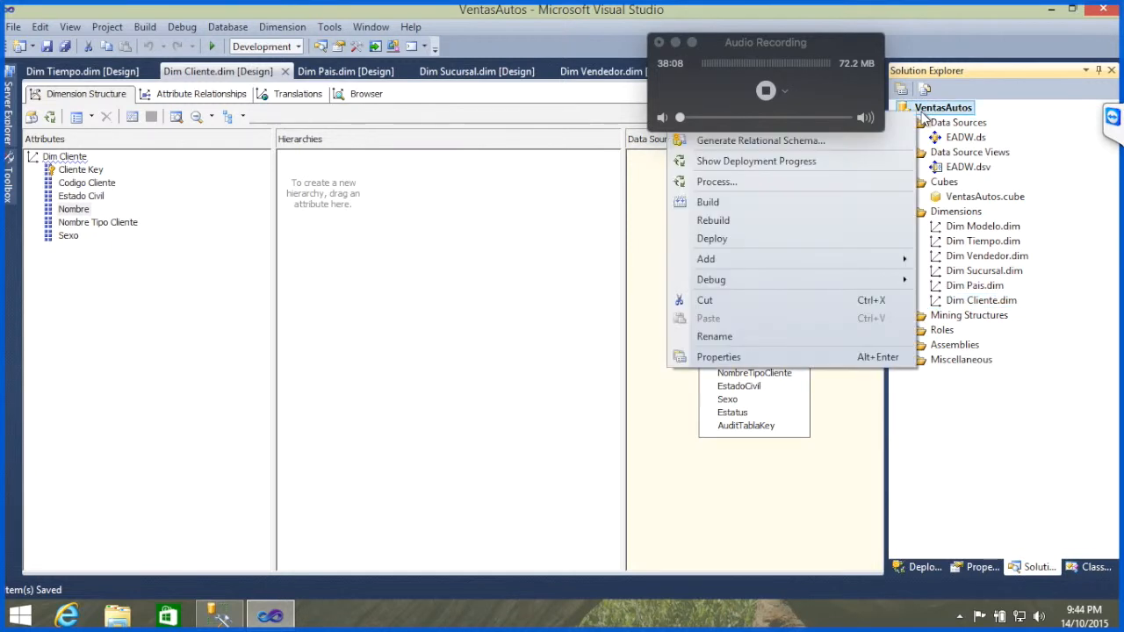
{"action": "left_click", "coordinate": [780, 182]}
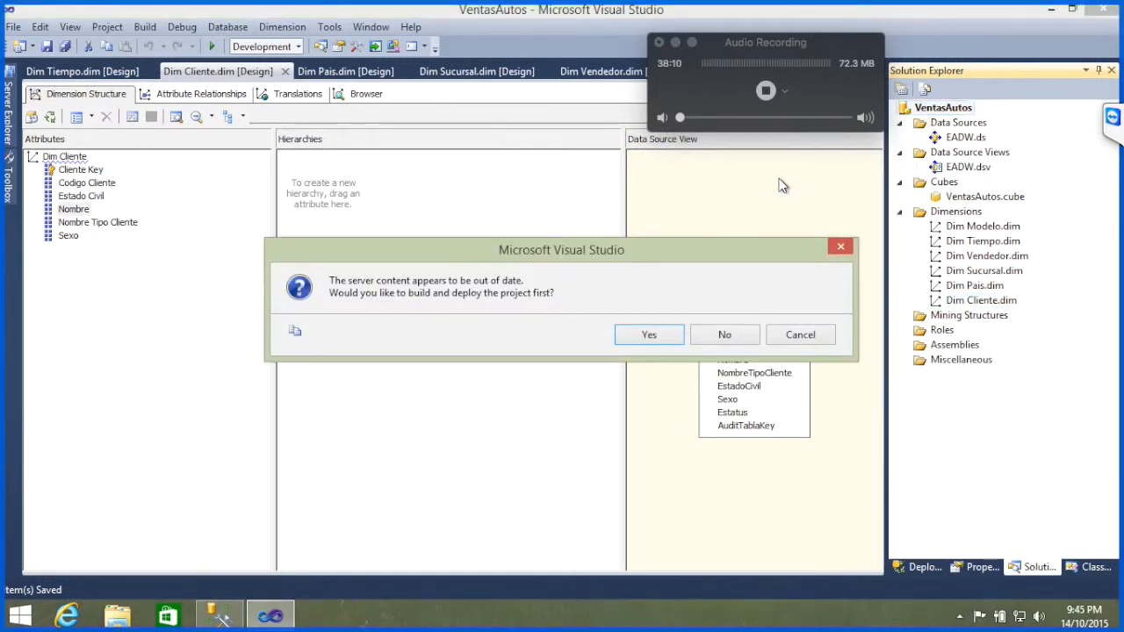
{"action": "key", "text": "Return"}
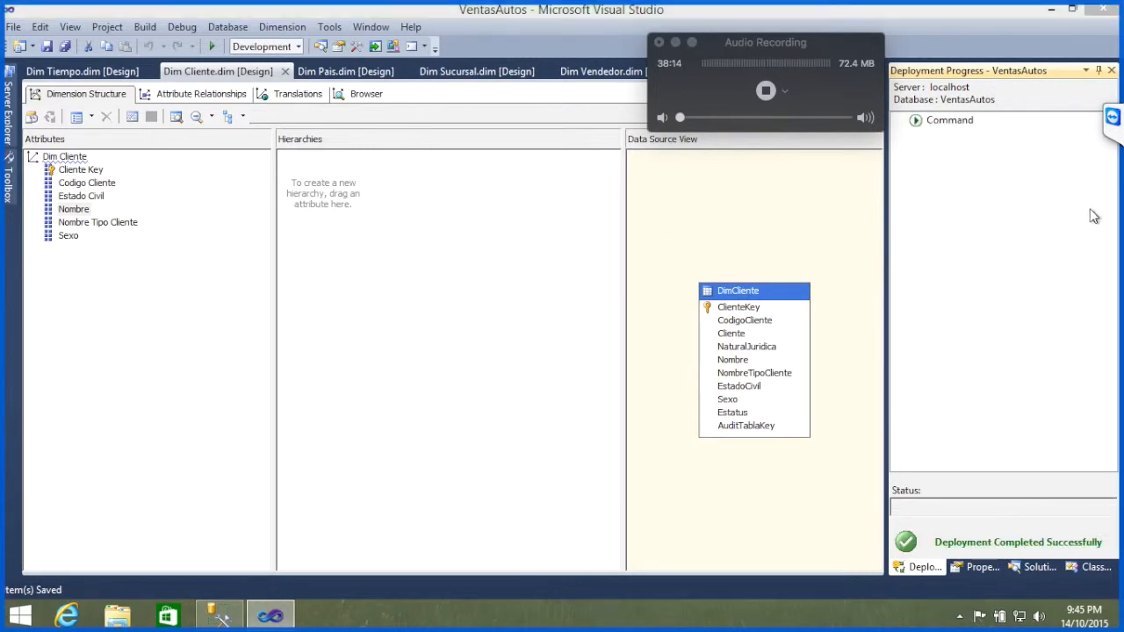
{"action": "key", "text": "Return"}
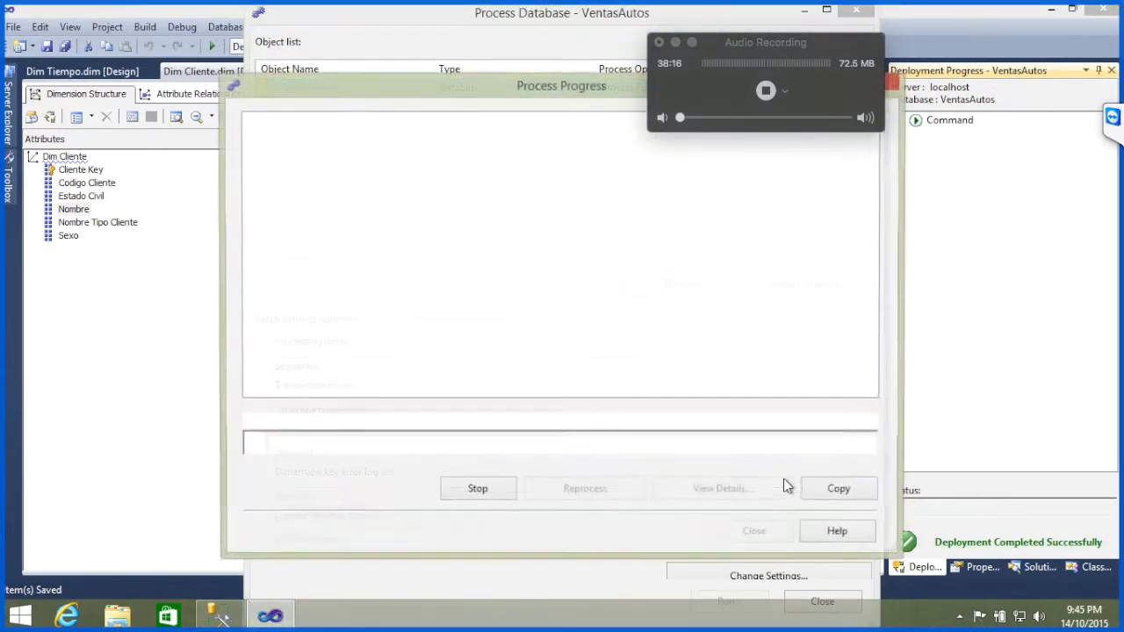
{"action": "left_click", "coordinate": [1113, 119]}
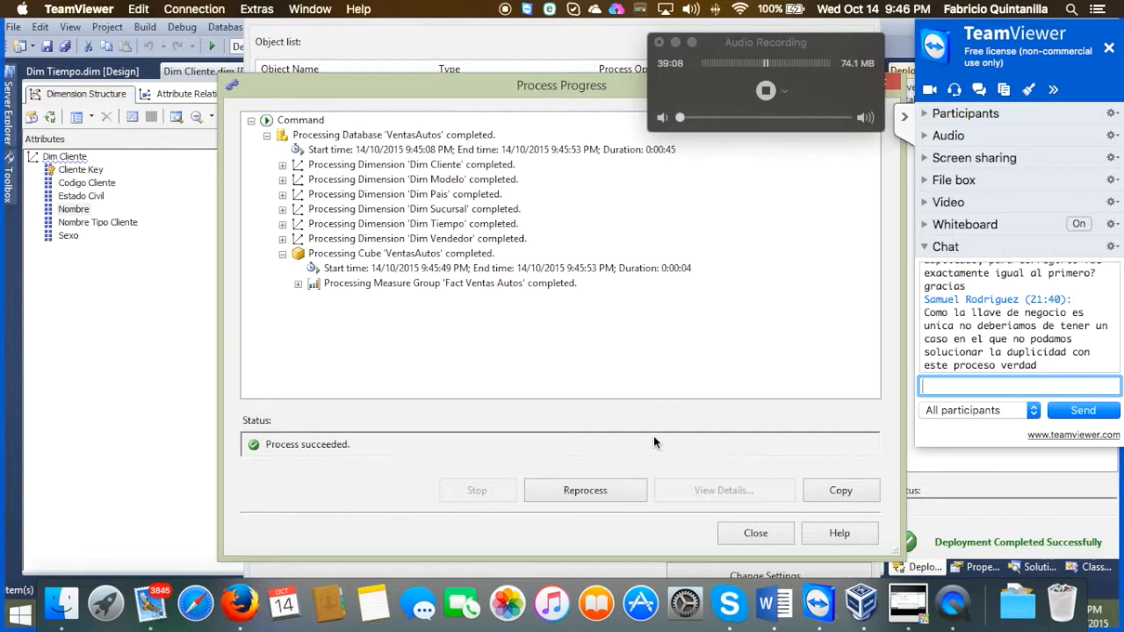
{"action": "left_click", "coordinate": [756, 533]}
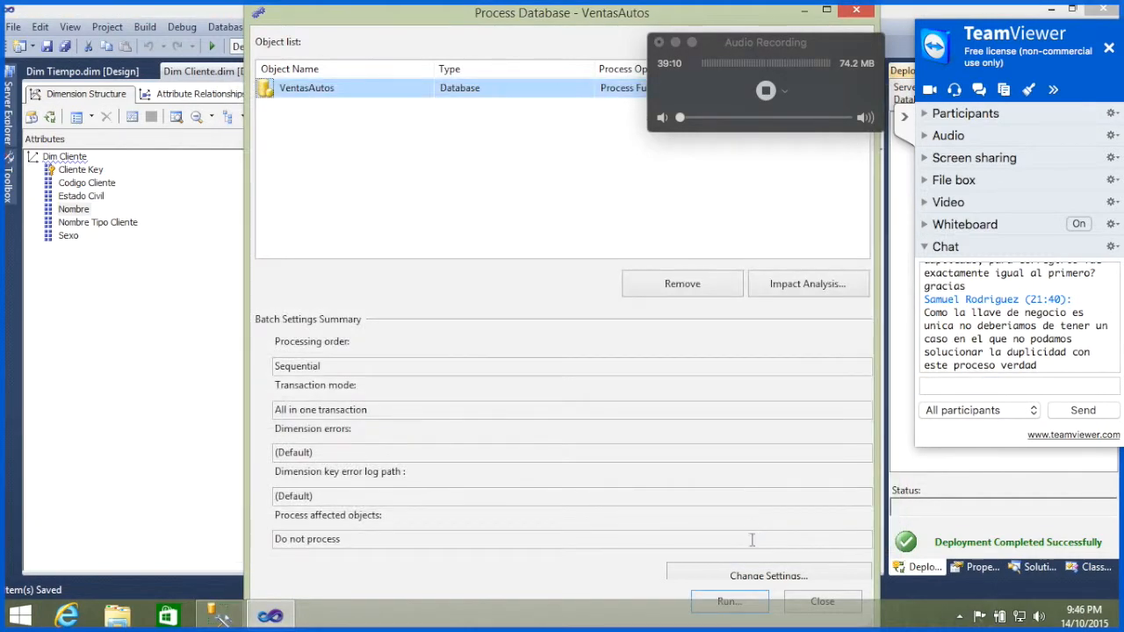
{"action": "left_click", "coordinate": [821, 603]}
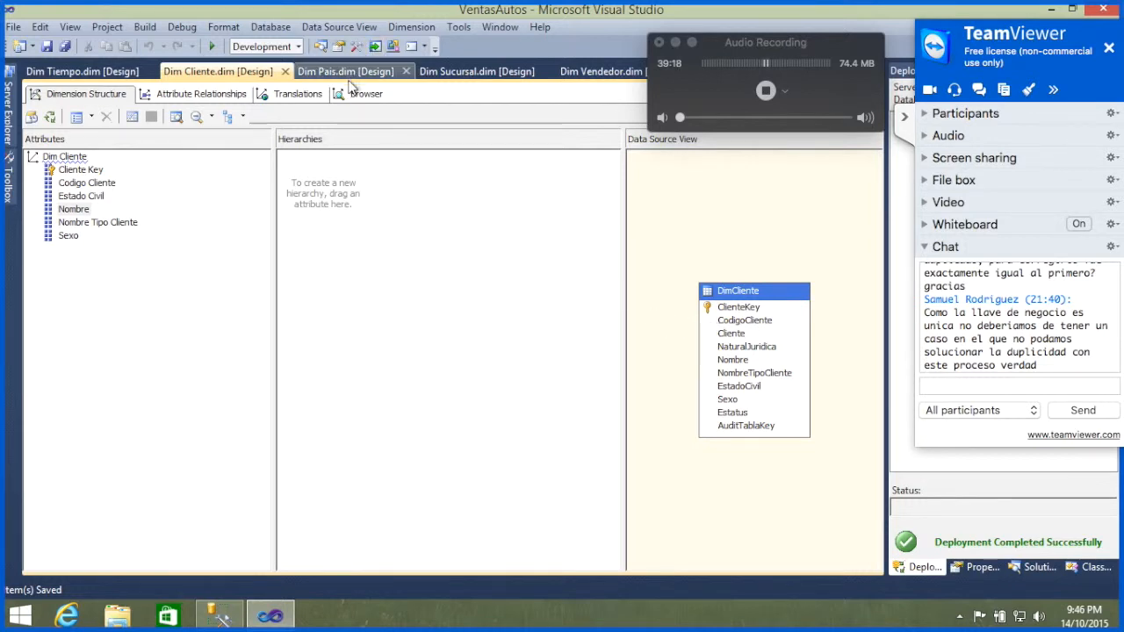
{"action": "left_click", "coordinate": [905, 120]}
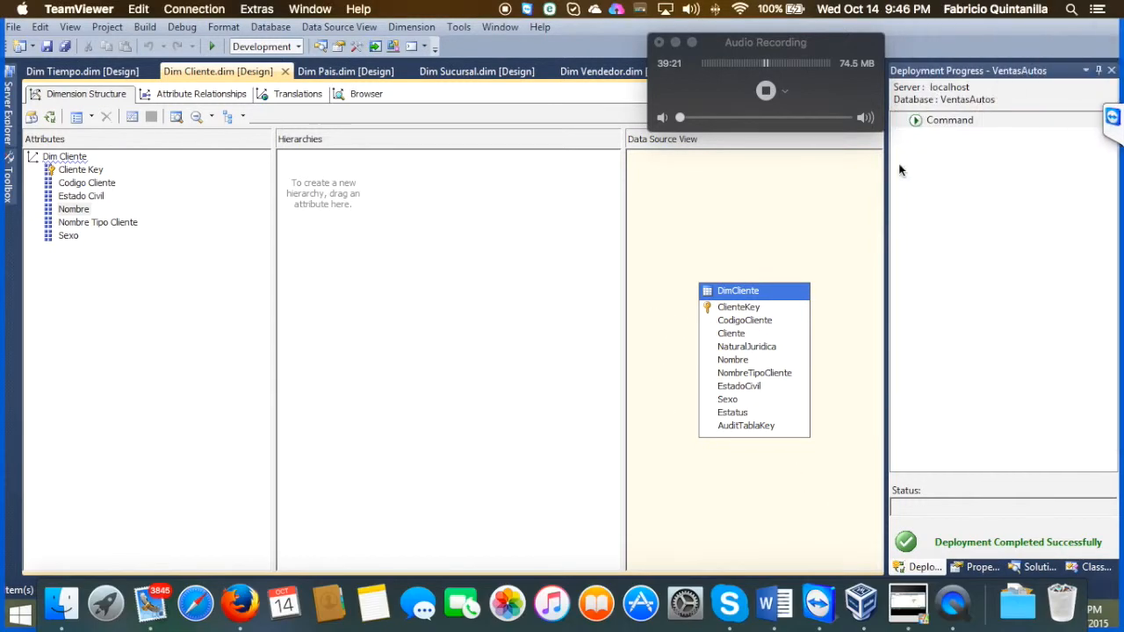
Step: Open the VentasAutos cube from the project and switch to its data browser
{"action": "left_click", "coordinate": [1037, 567]}
{"action": "double_click", "coordinate": [985, 197]}
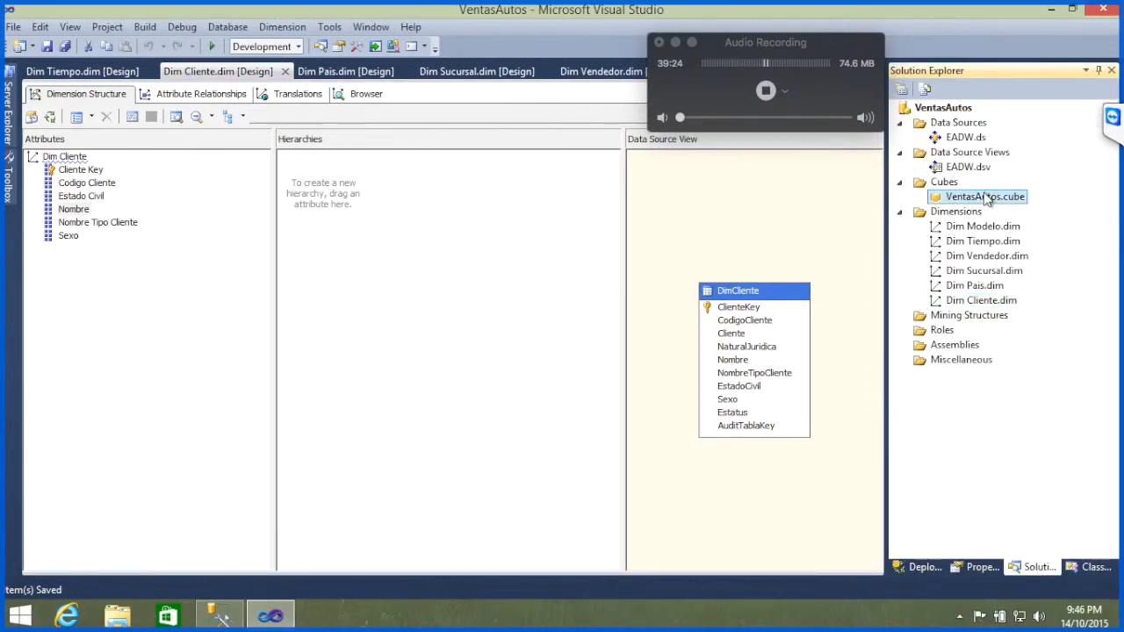
{"action": "left_click_drag", "start_coordinate": [742, 36], "coordinate": [934, 48]}
{"action": "left_click", "coordinate": [721, 94]}
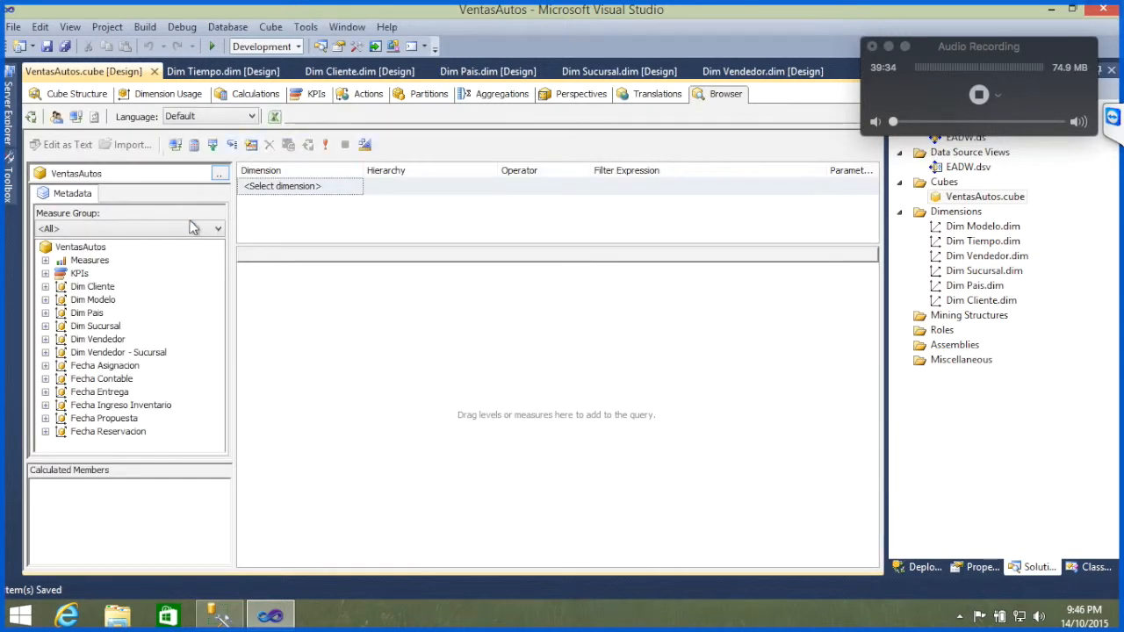
Step: Add the Cantidad measure from Fact Ventas Autos to the cube browser query, and collapse the measure folder
{"action": "left_click", "coordinate": [46, 261]}
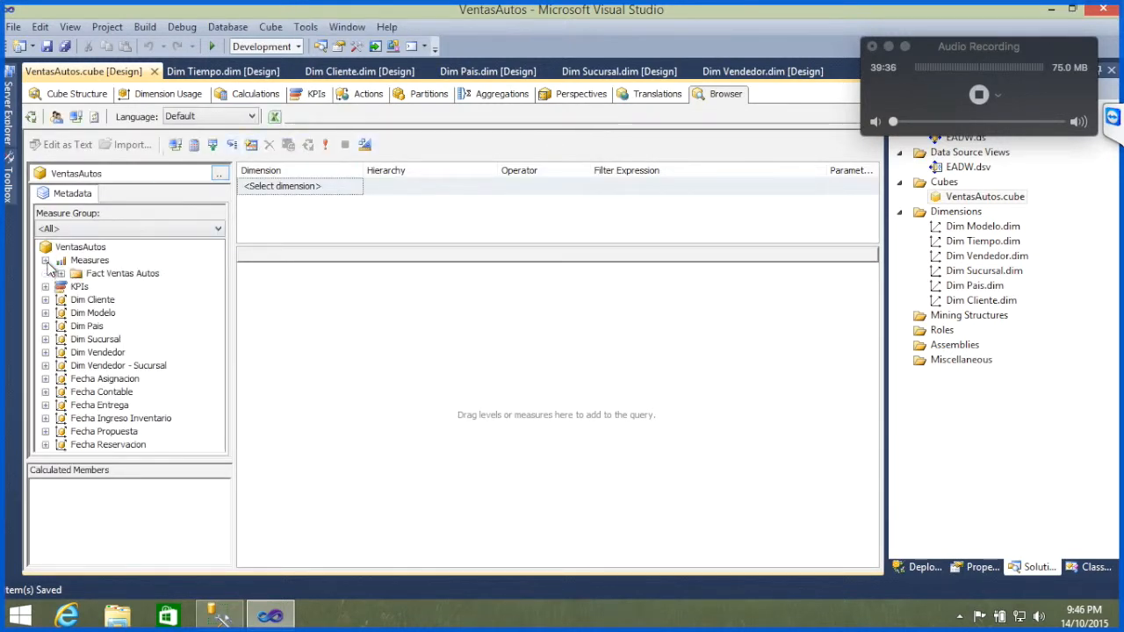
{"action": "left_click", "coordinate": [61, 274]}
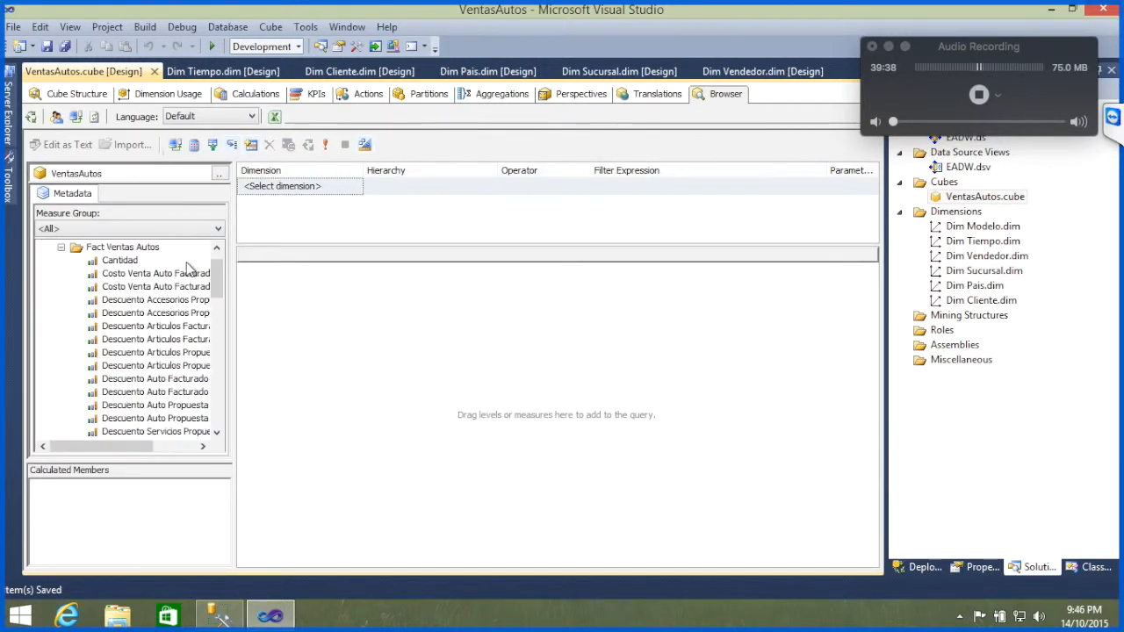
{"action": "left_click_drag", "start_coordinate": [120, 262], "coordinate": [374, 296]}
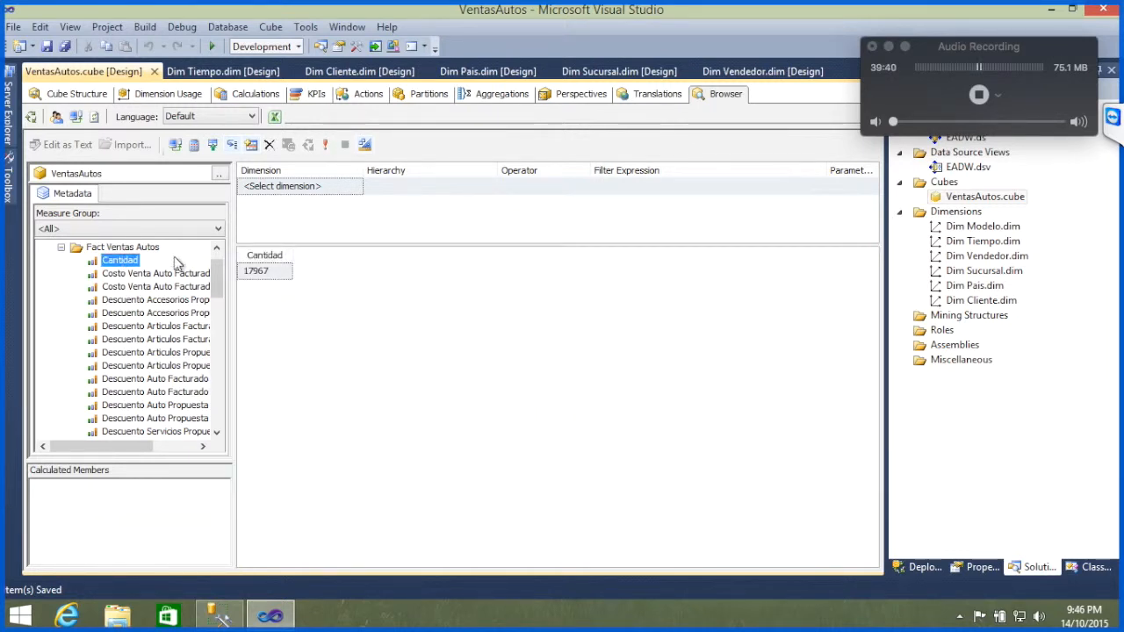
{"action": "left_click", "coordinate": [61, 248]}
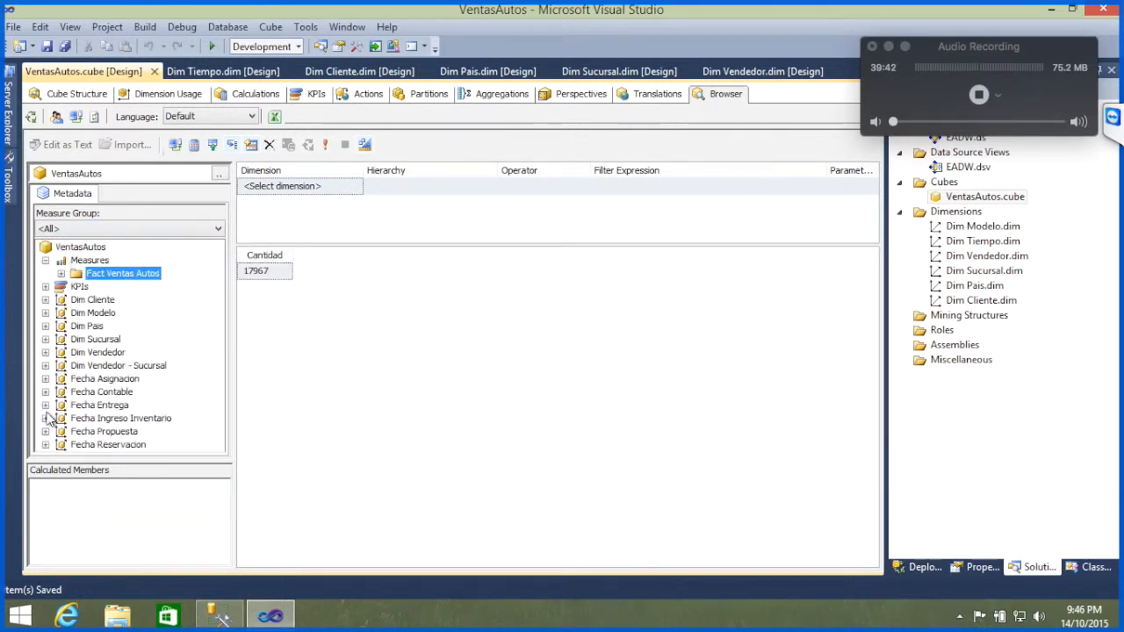
Step: Break the query down by the Nombre attribute of Dim Pais, placed before Cantidad, and fit the country column to its contents
{"action": "left_click", "coordinate": [45, 325]}
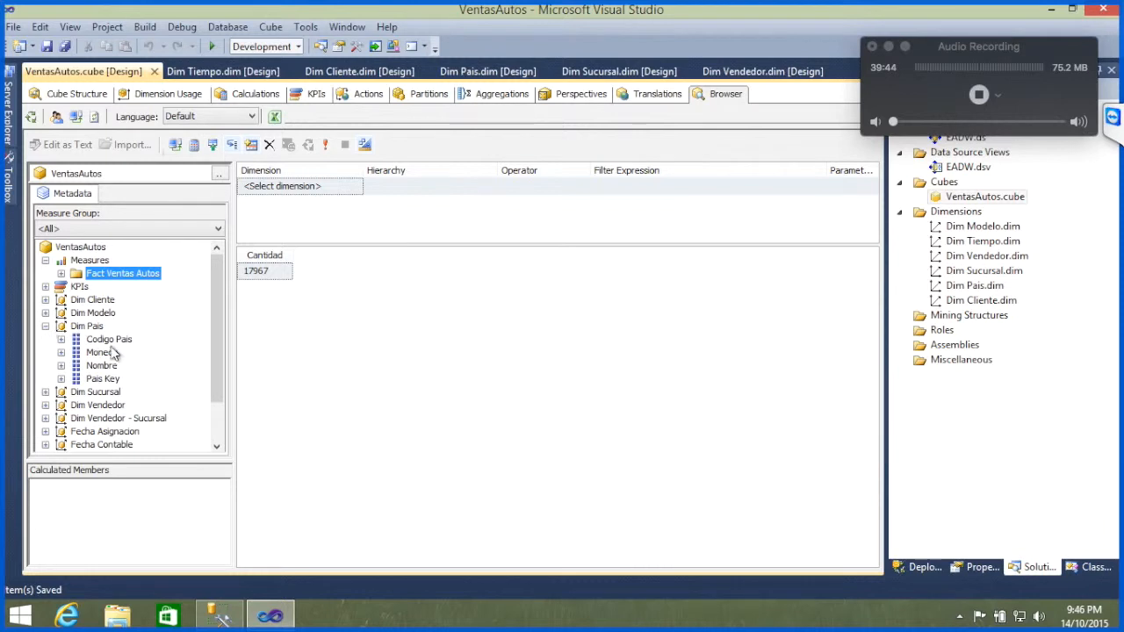
{"action": "left_click_drag", "start_coordinate": [102, 365], "coordinate": [268, 320]}
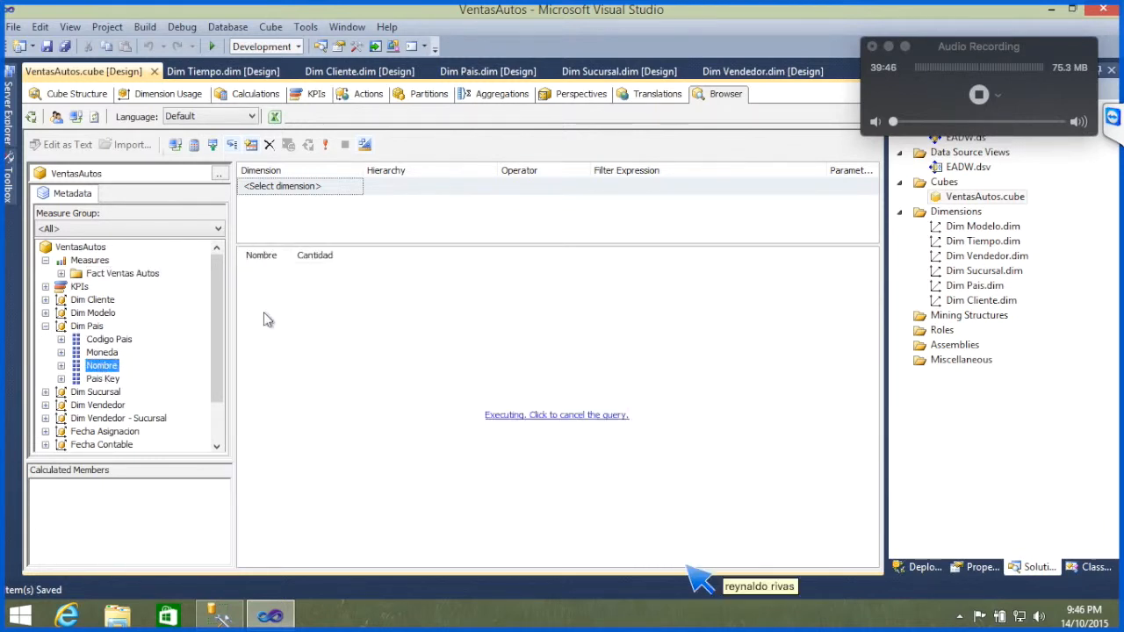
{"action": "double_click", "coordinate": [288, 256]}
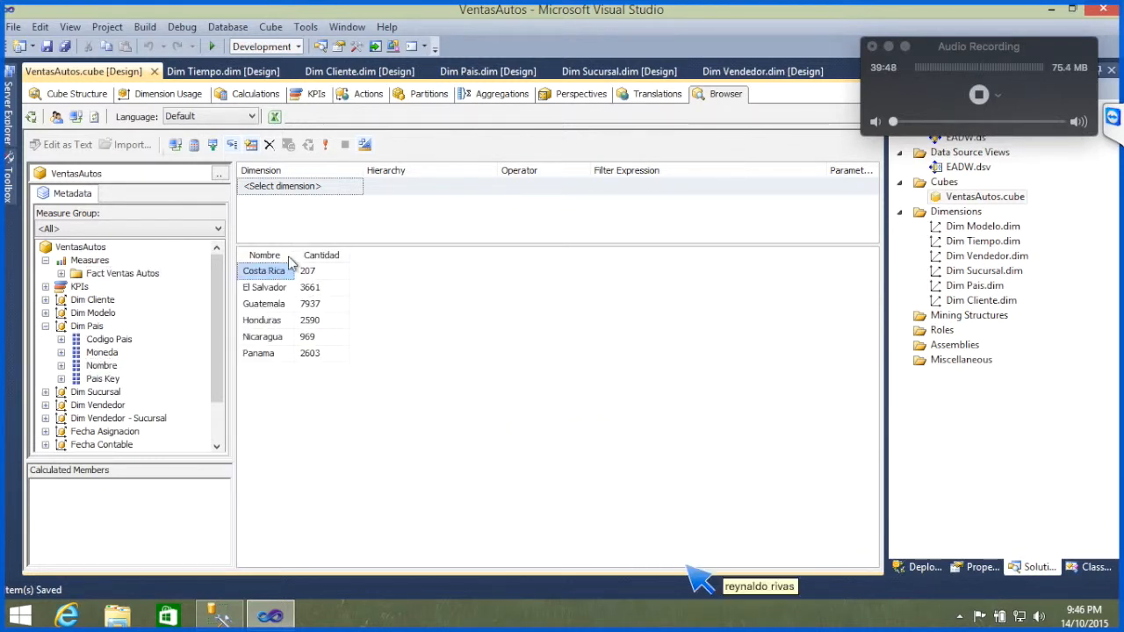
Step: Add Dim Sucursal's Nombre between the country and Cantidad columns, fit its column width, and review the branch rows
{"action": "left_click", "coordinate": [45, 392]}
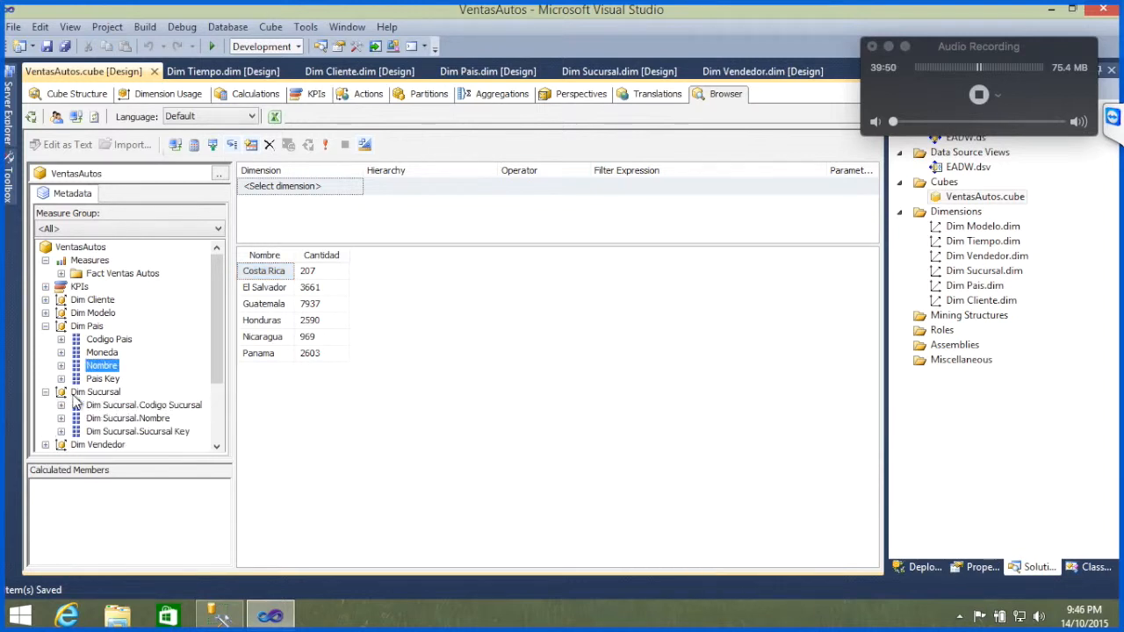
{"action": "left_click_drag", "start_coordinate": [127, 419], "coordinate": [283, 360]}
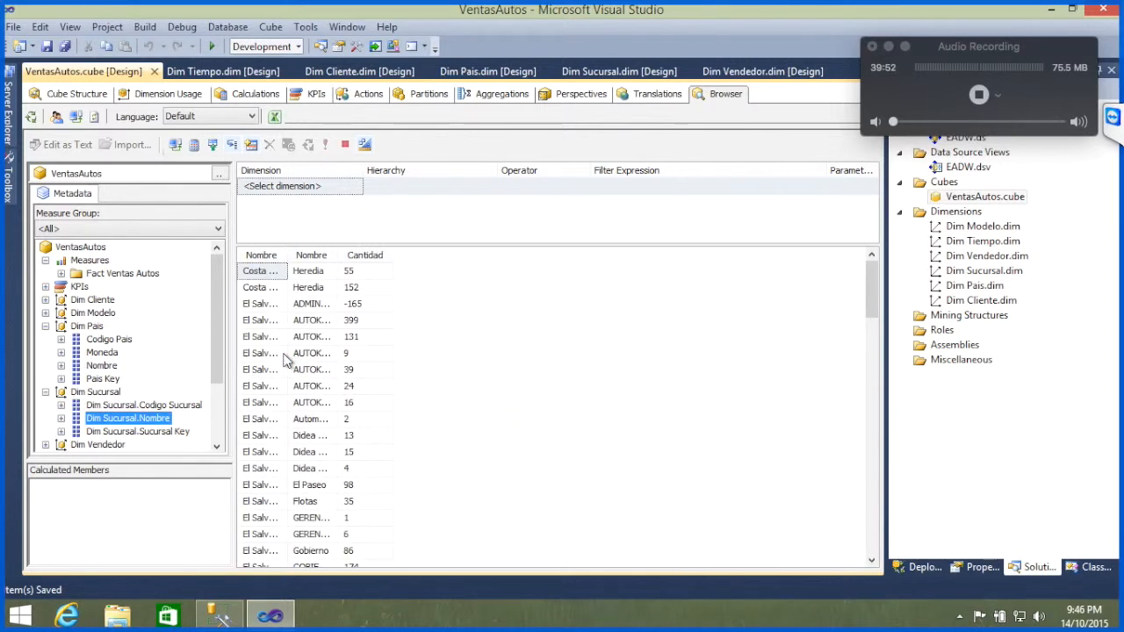
{"action": "double_click", "coordinate": [341, 254]}
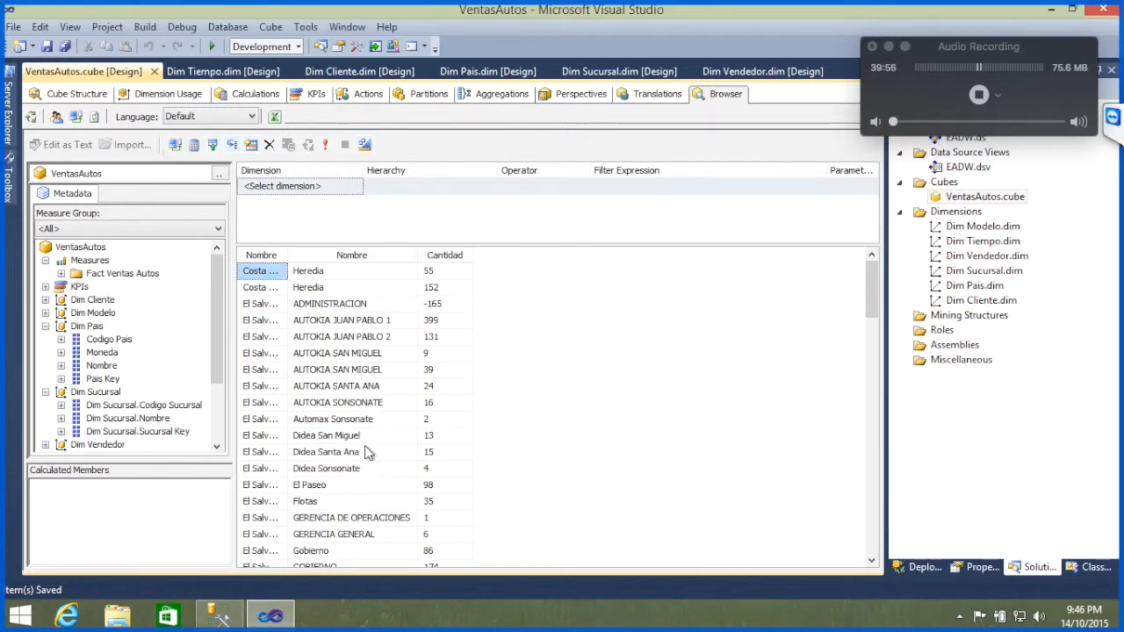
{"action": "scroll", "coordinate": [367, 452], "scroll_direction": "down", "scroll_amount": 20}
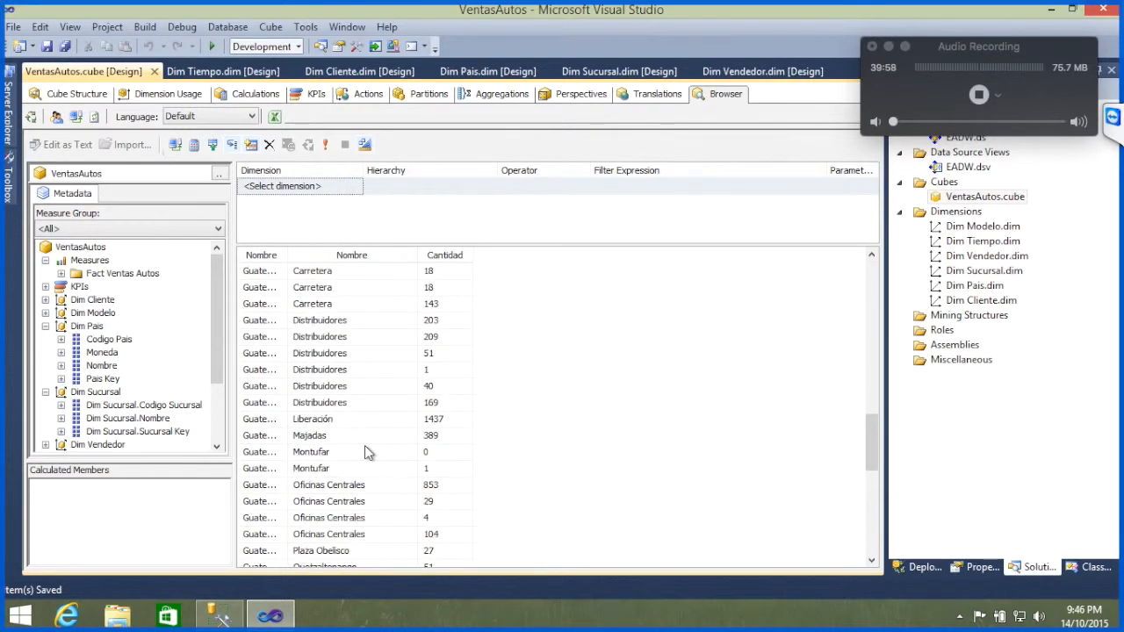
{"action": "scroll", "coordinate": [367, 452], "scroll_direction": "down", "scroll_amount": 10}
{"action": "scroll", "coordinate": [367, 452], "scroll_direction": "up", "scroll_amount": 20}
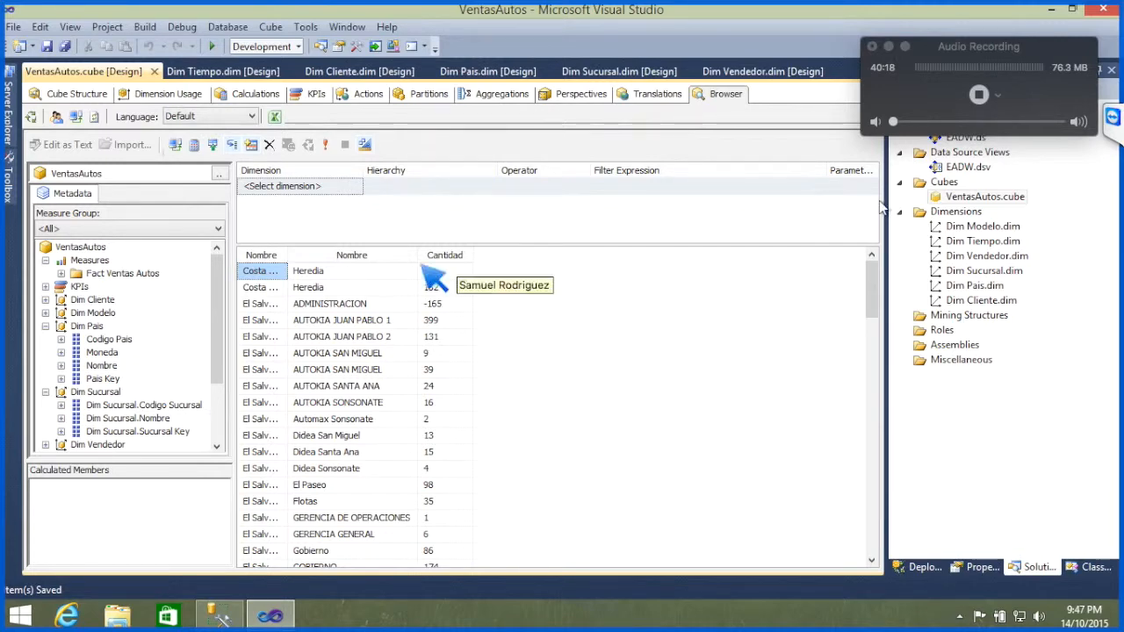
Step: Read the session participants' questions and replies in the TeamViewer chat
{"action": "left_click", "coordinate": [1112, 118]}
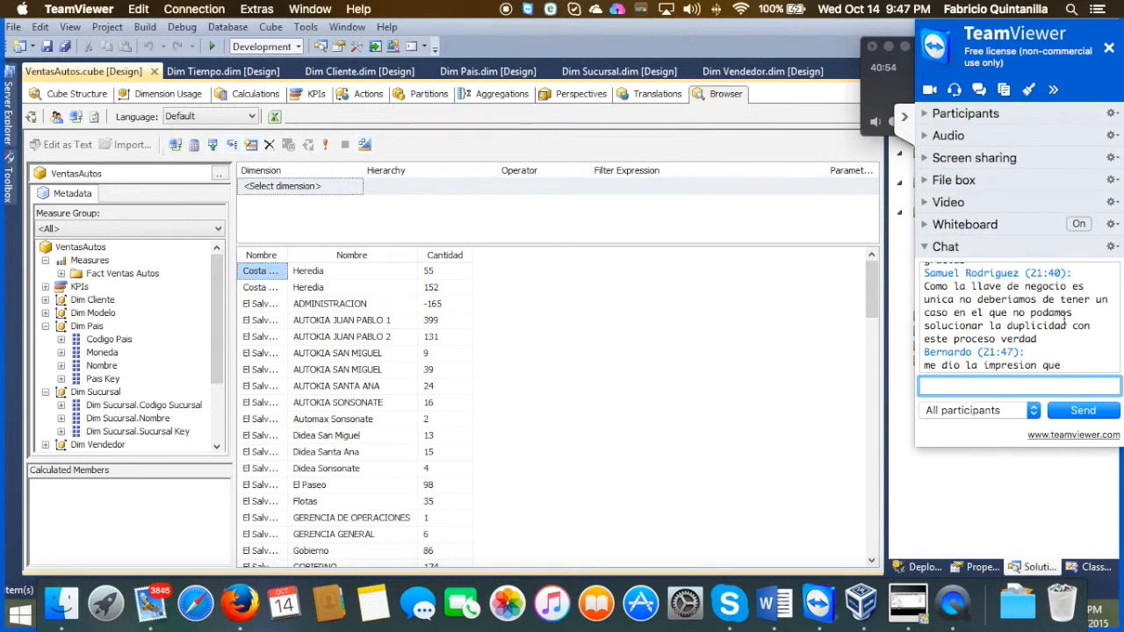
{"action": "scroll", "coordinate": [1033, 328], "scroll_direction": "down", "scroll_amount": 2}
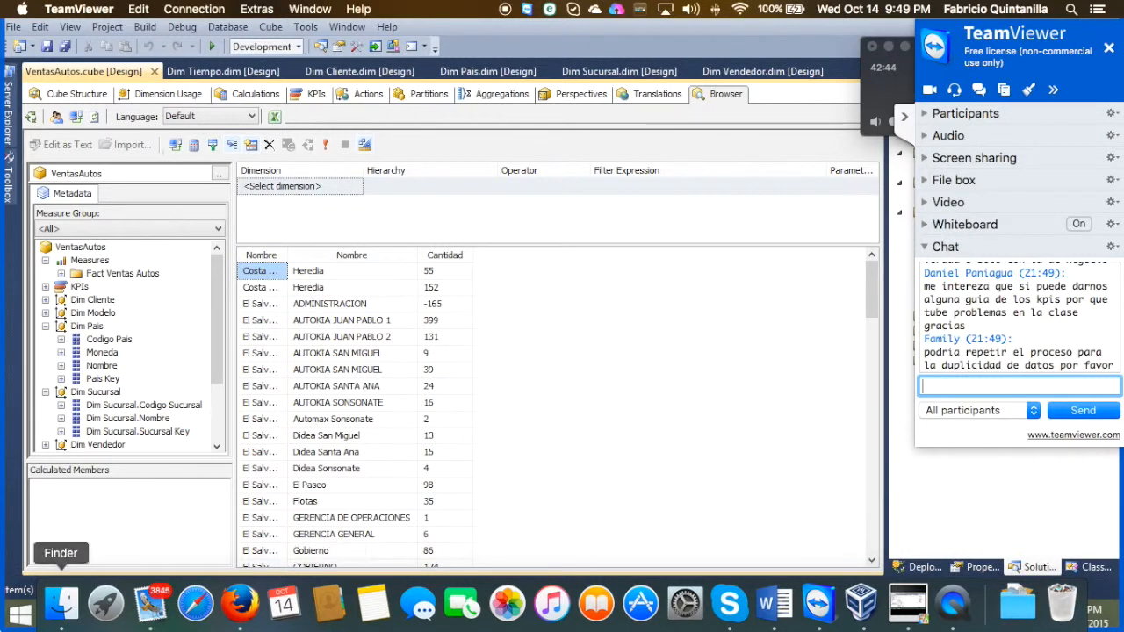
{"action": "left_click", "coordinate": [70, 609]}
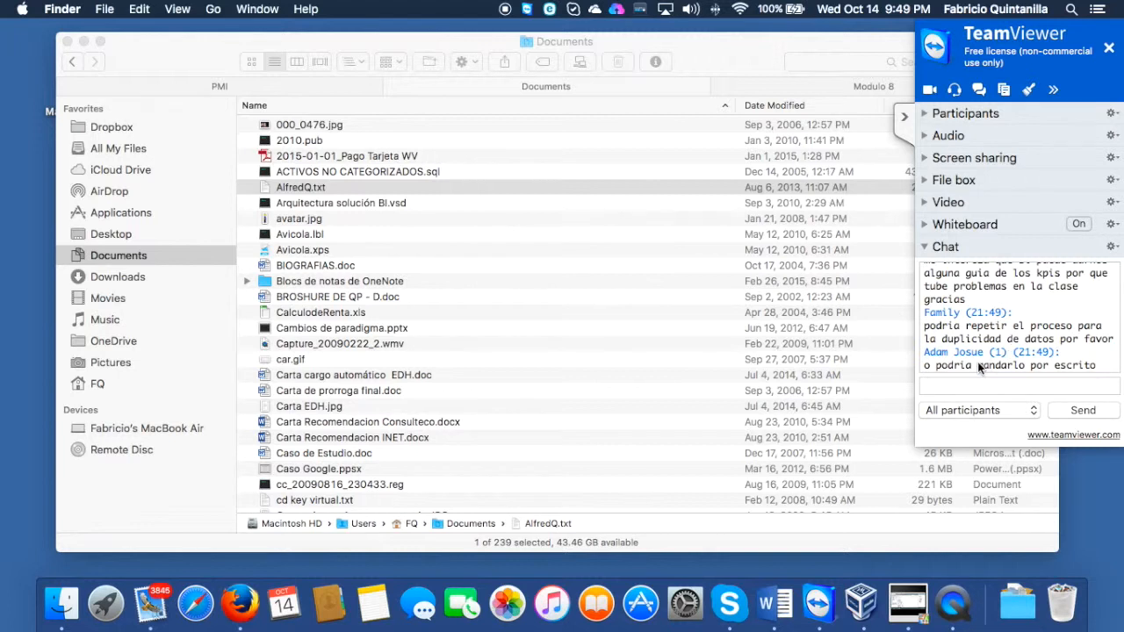
{"action": "left_click", "coordinate": [1014, 387]}
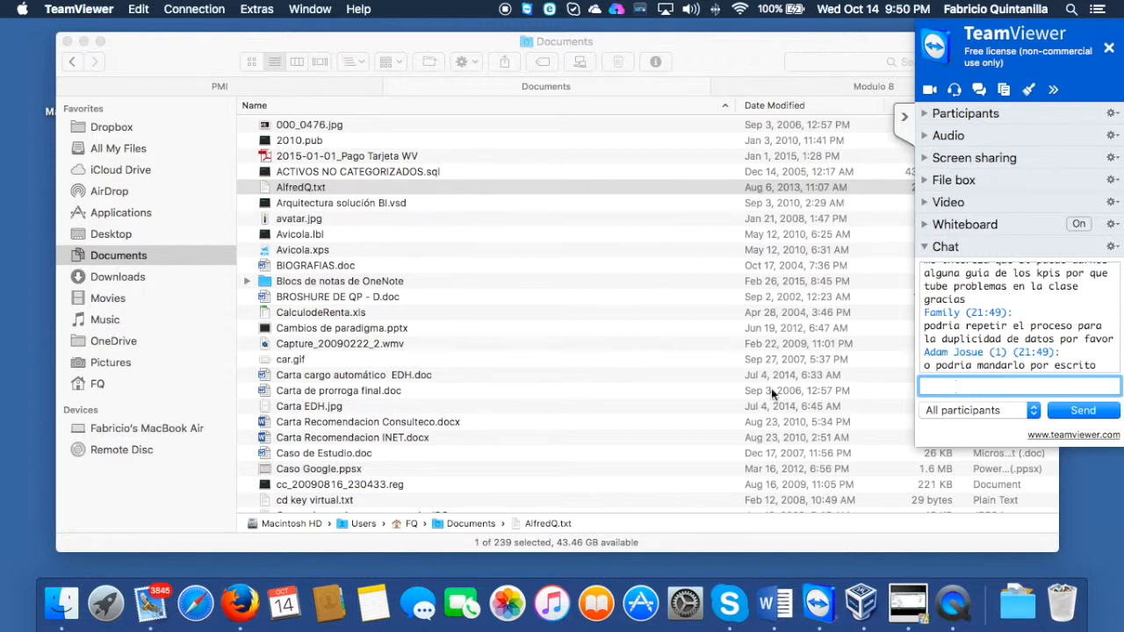
{"action": "left_click", "coordinate": [1036, 333]}
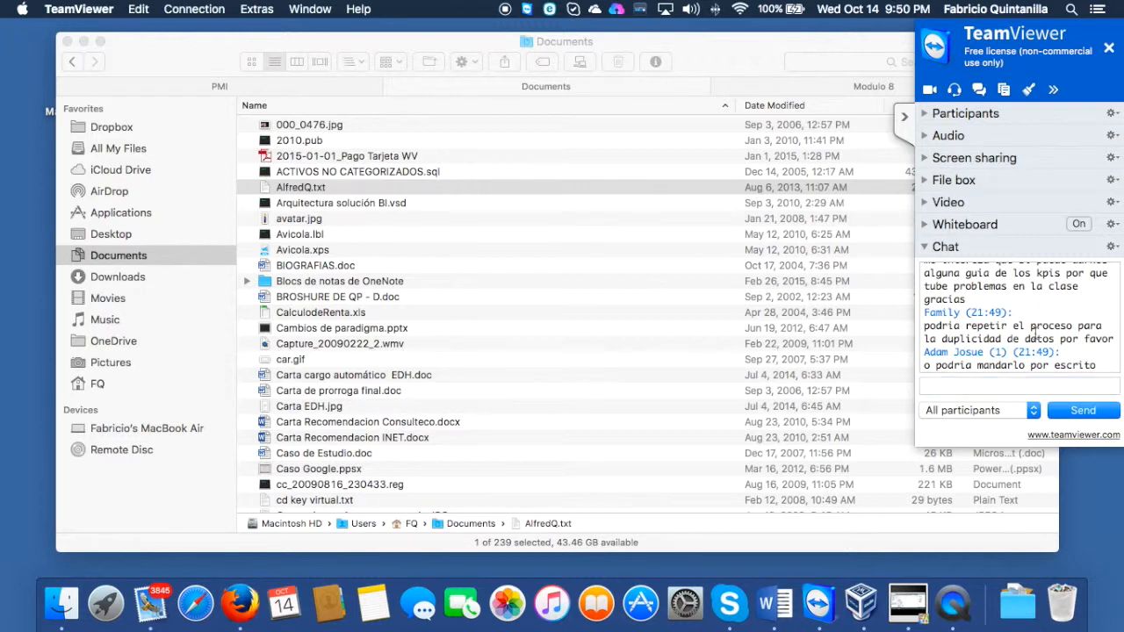
{"action": "left_click", "coordinate": [978, 386]}
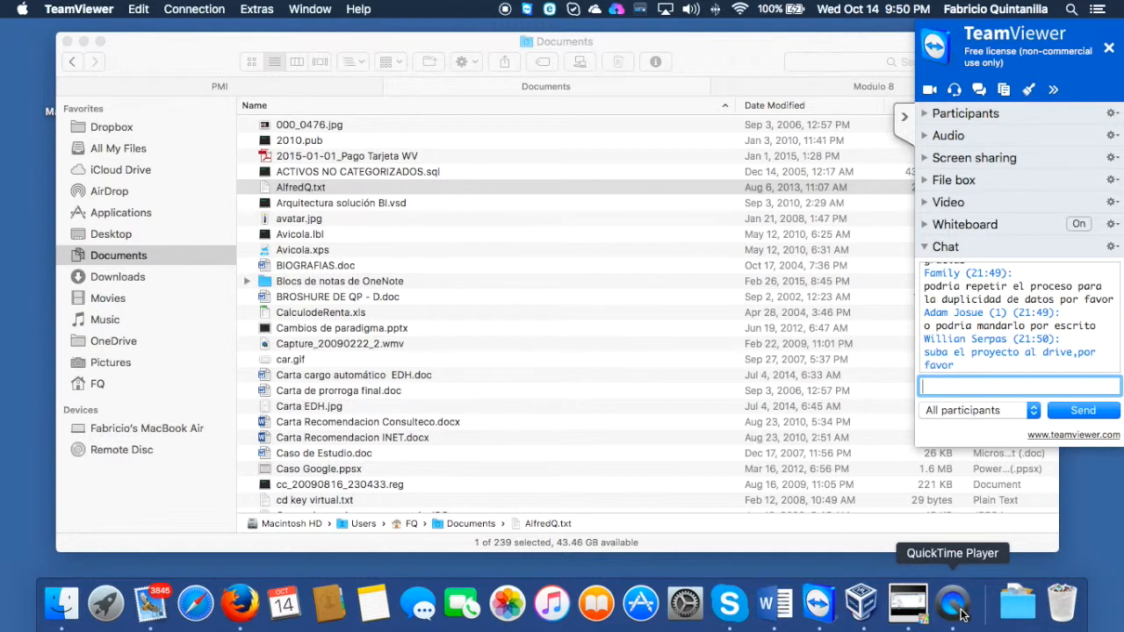
{"action": "scroll", "coordinate": [1026, 341], "scroll_direction": "down", "scroll_amount": 2}
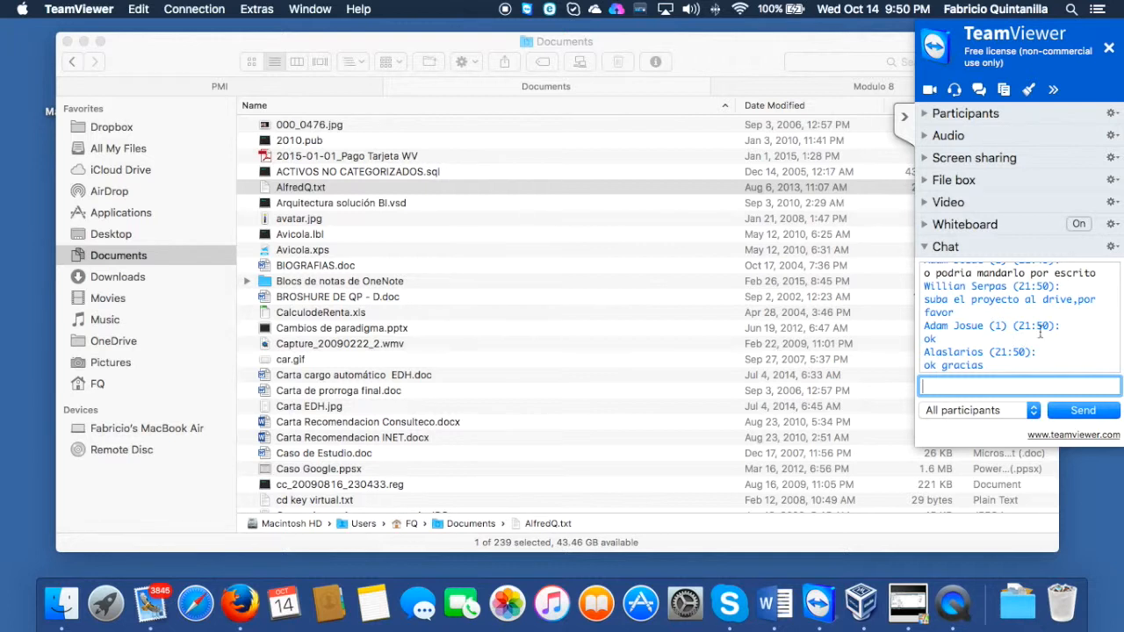
{"action": "scroll", "coordinate": [1000, 306], "scroll_direction": "up", "scroll_amount": 2}
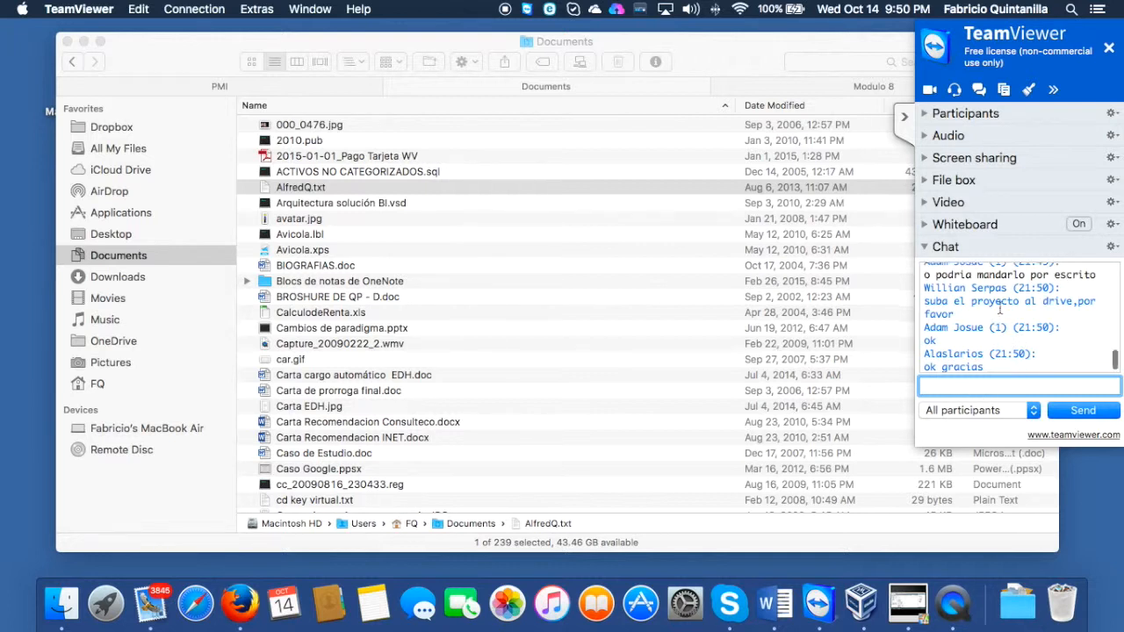
{"action": "scroll", "coordinate": [1000, 307], "scroll_direction": "up", "scroll_amount": 3}
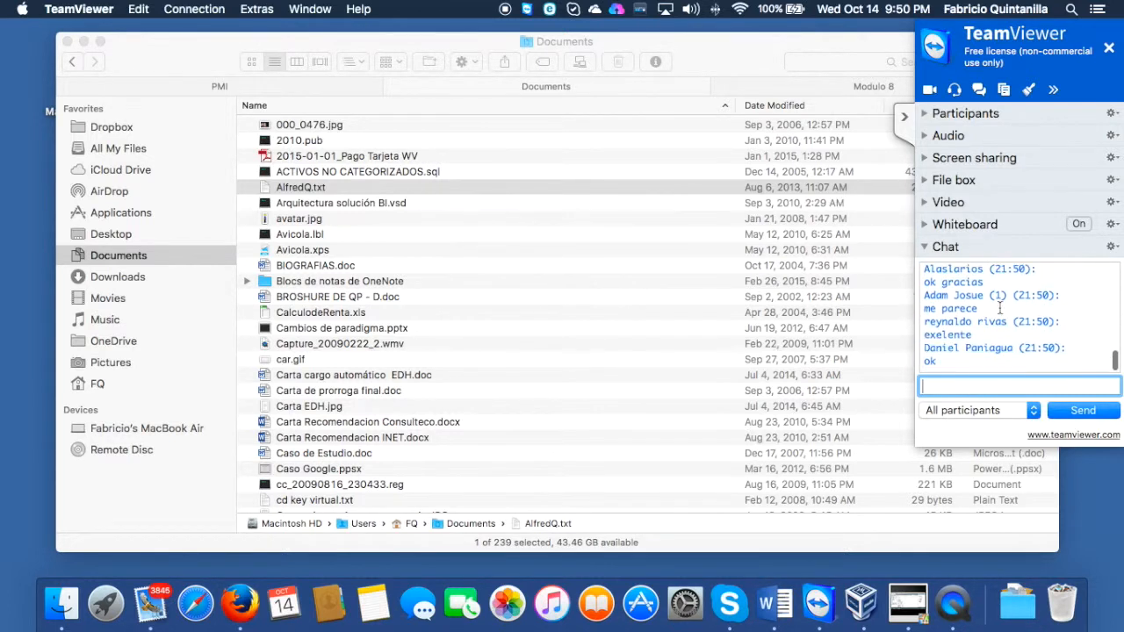
{"action": "scroll", "coordinate": [1000, 308], "scroll_direction": "up", "scroll_amount": 5}
{"action": "scroll", "coordinate": [999, 307], "scroll_direction": "up", "scroll_amount": 5}
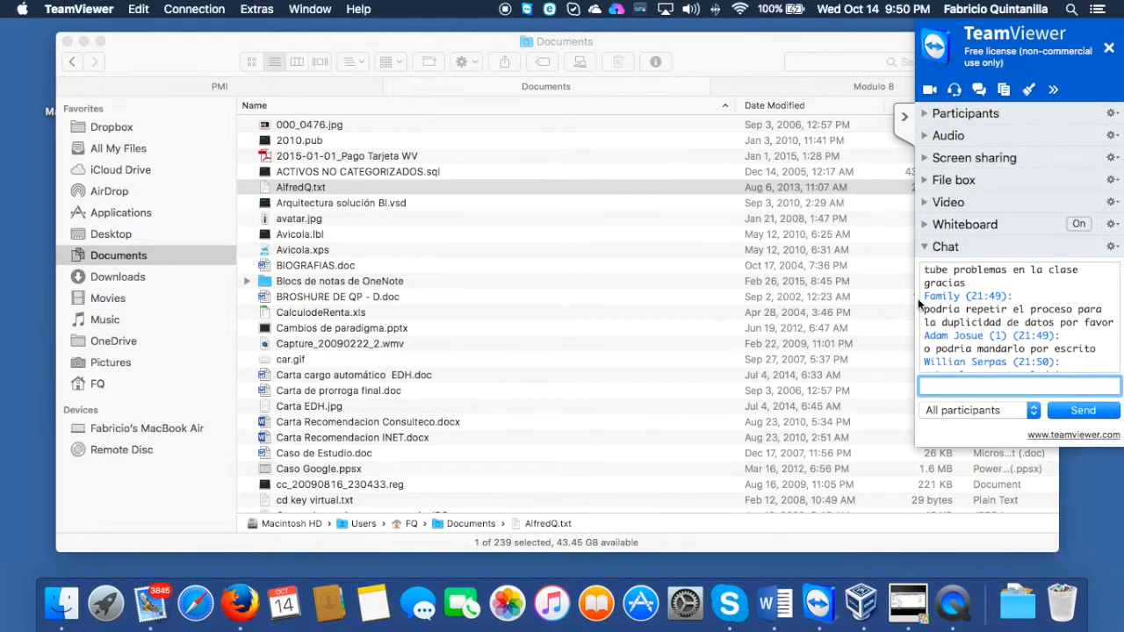
Step: Return to the VentasAutos cube in Visual Studio and display its cube structure
{"action": "key", "text": "ctrl+Right"}
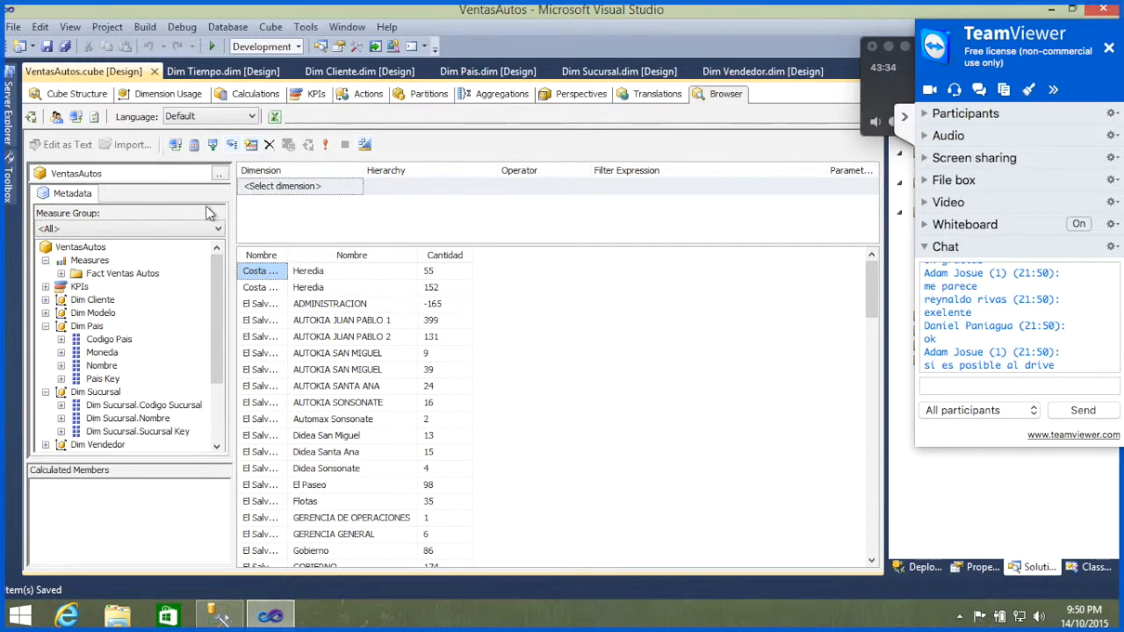
{"action": "left_click", "coordinate": [72, 94]}
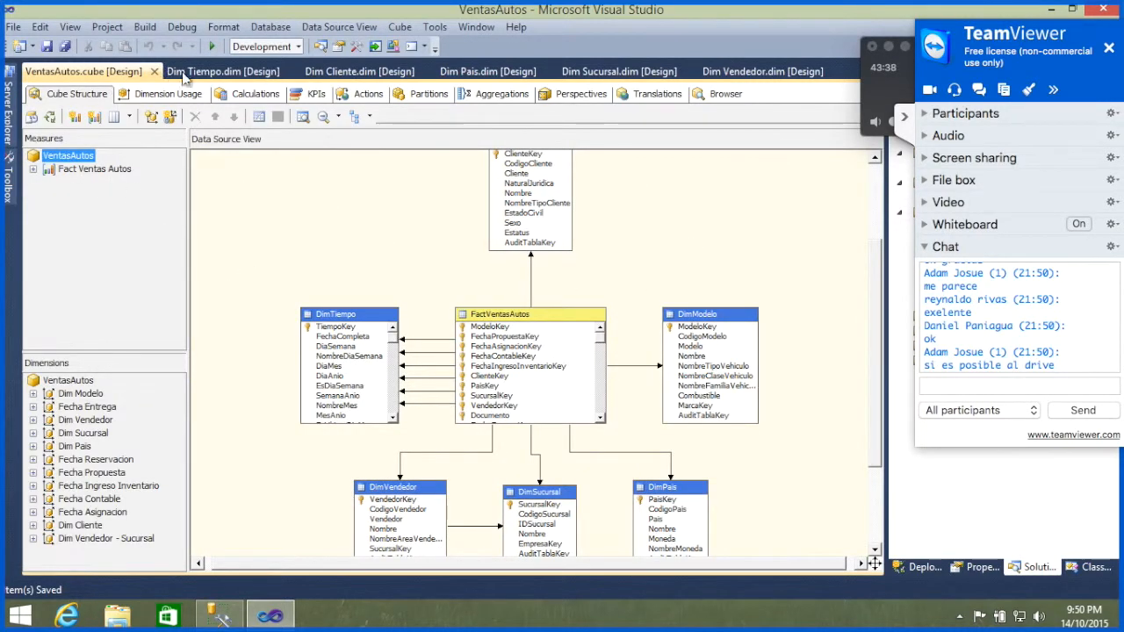
Step: Open the Dim Cliente dimension design and display the properties of its Nombre attribute
{"action": "left_click", "coordinate": [344, 66]}
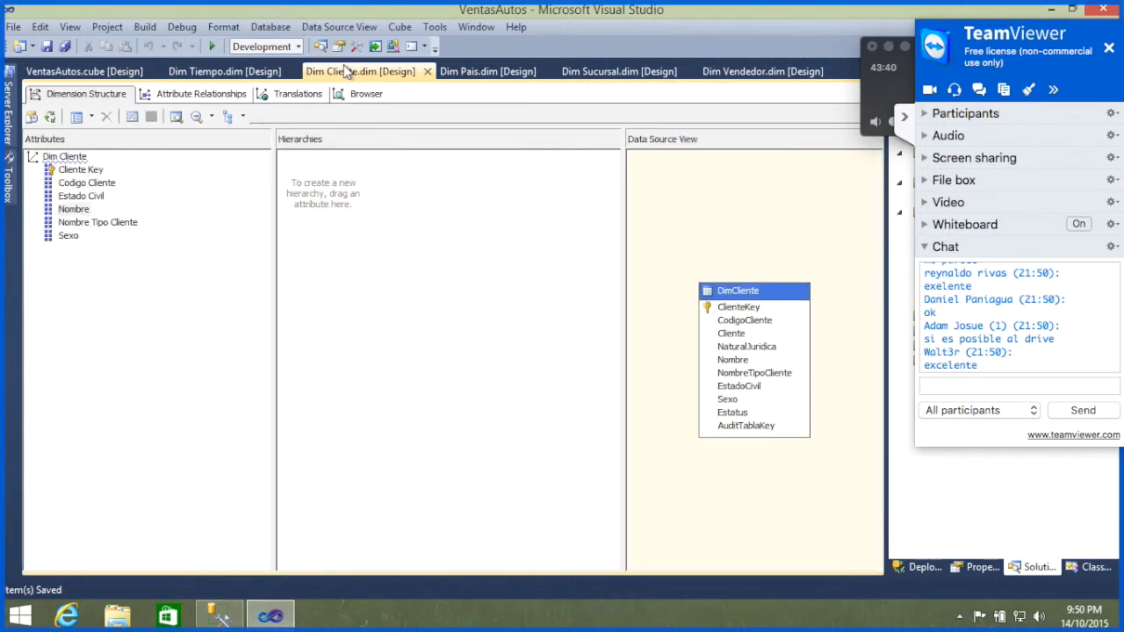
{"action": "left_click", "coordinate": [74, 209]}
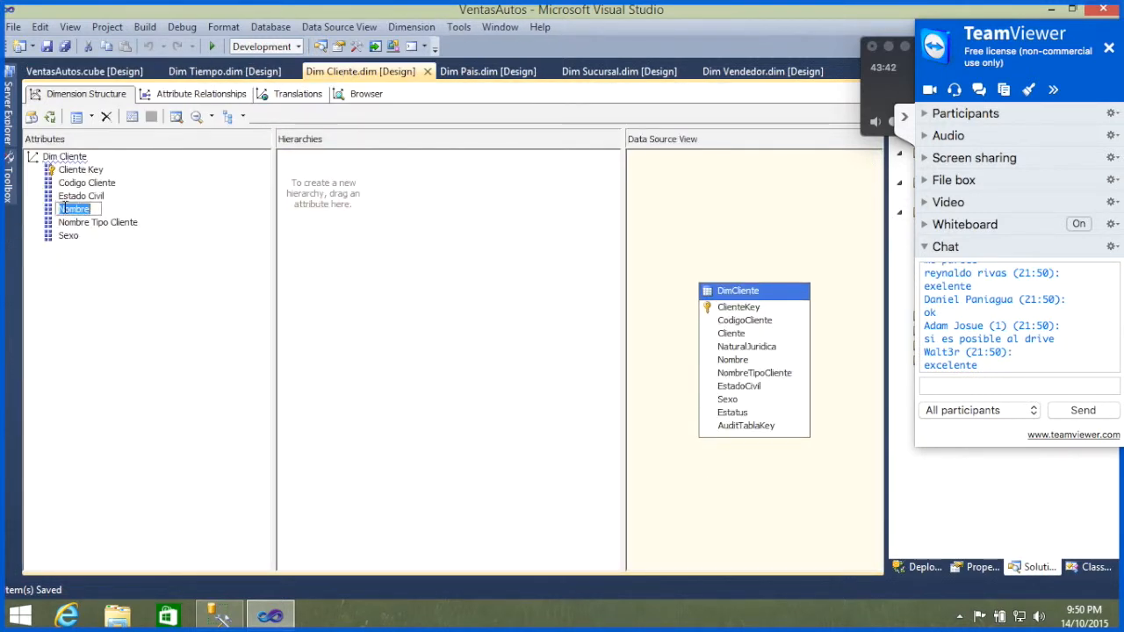
{"action": "left_click", "coordinate": [904, 122]}
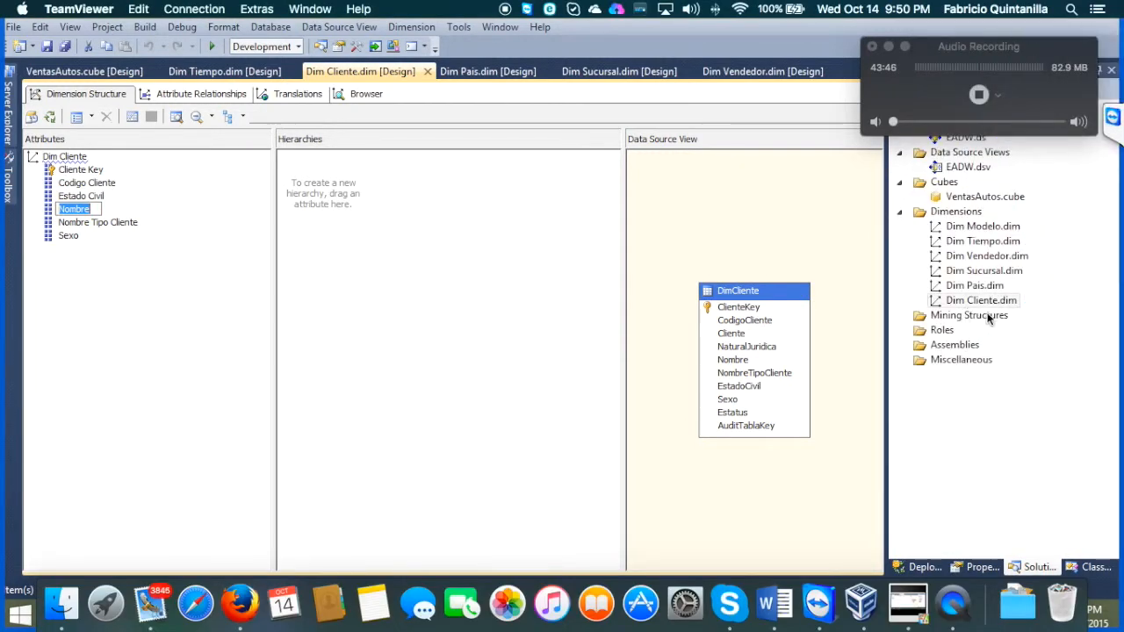
{"action": "left_click", "coordinate": [979, 566]}
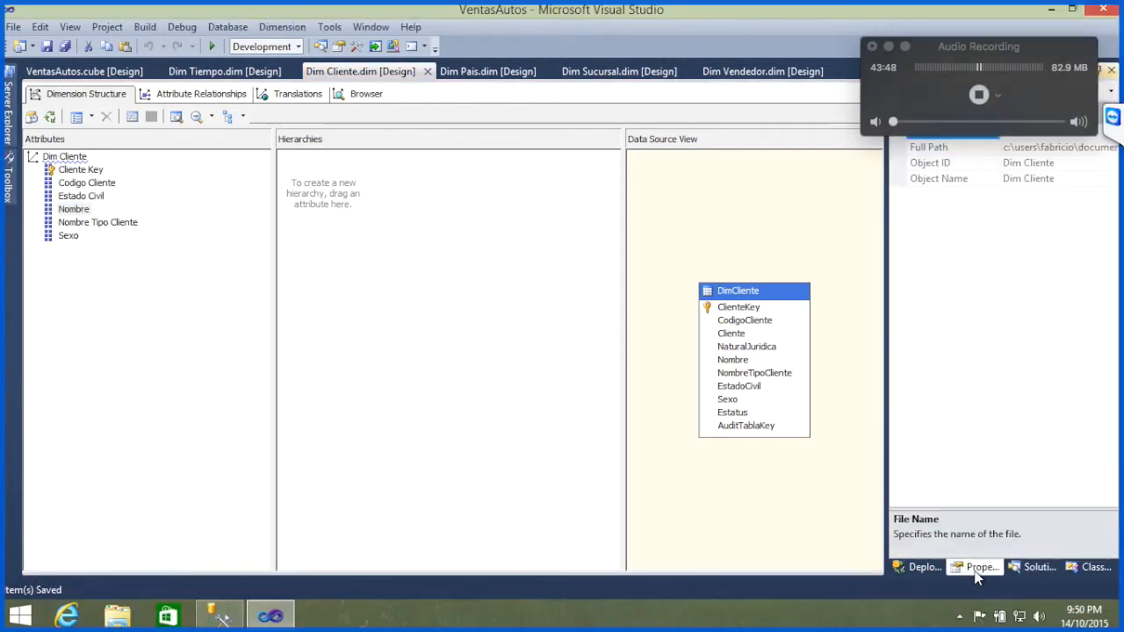
{"action": "left_click", "coordinate": [74, 210]}
{"action": "left_click", "coordinate": [76, 212]}
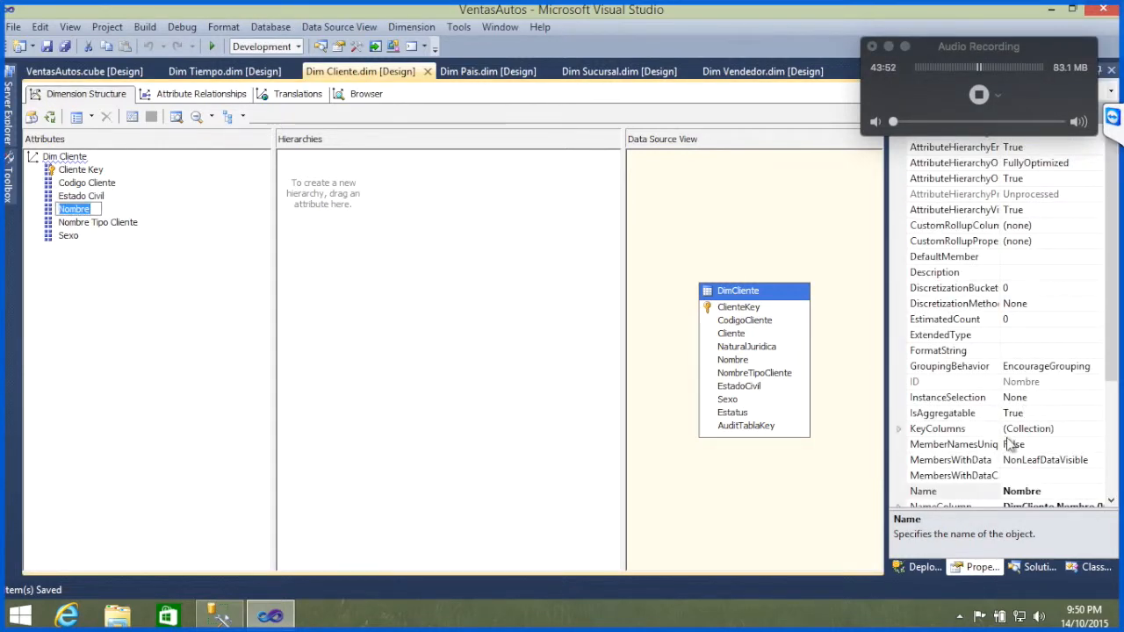
Step: Remove CodigoCliente from the Nombre attribute's key columns, leaving only Nombre as the key
{"action": "left_click", "coordinate": [1077, 430]}
{"action": "left_click", "coordinate": [1098, 431]}
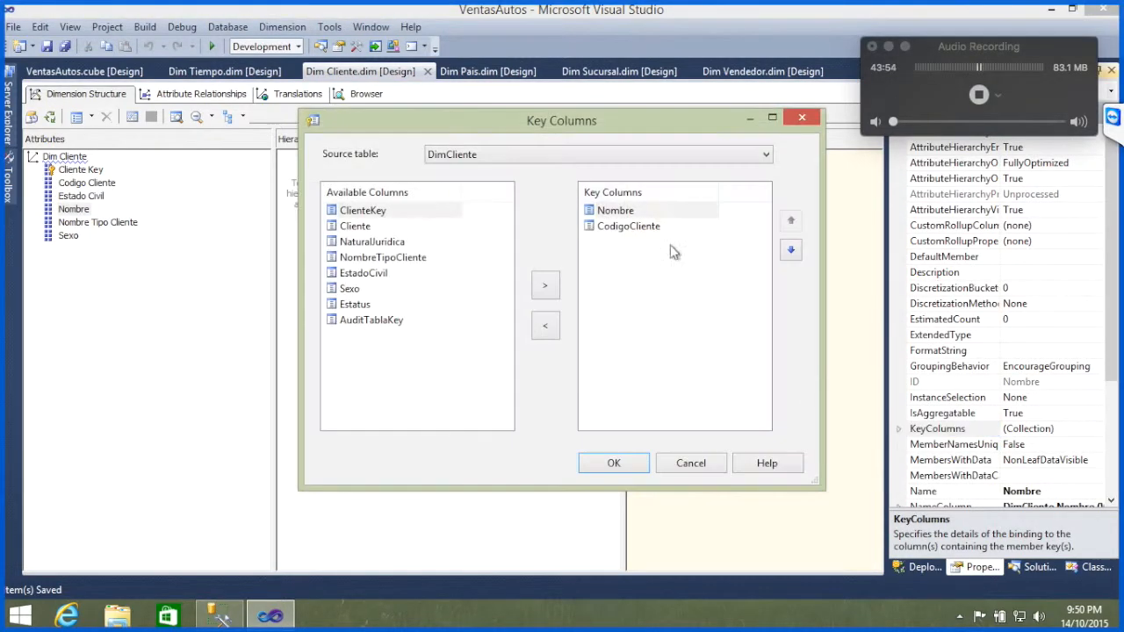
{"action": "left_click", "coordinate": [639, 230]}
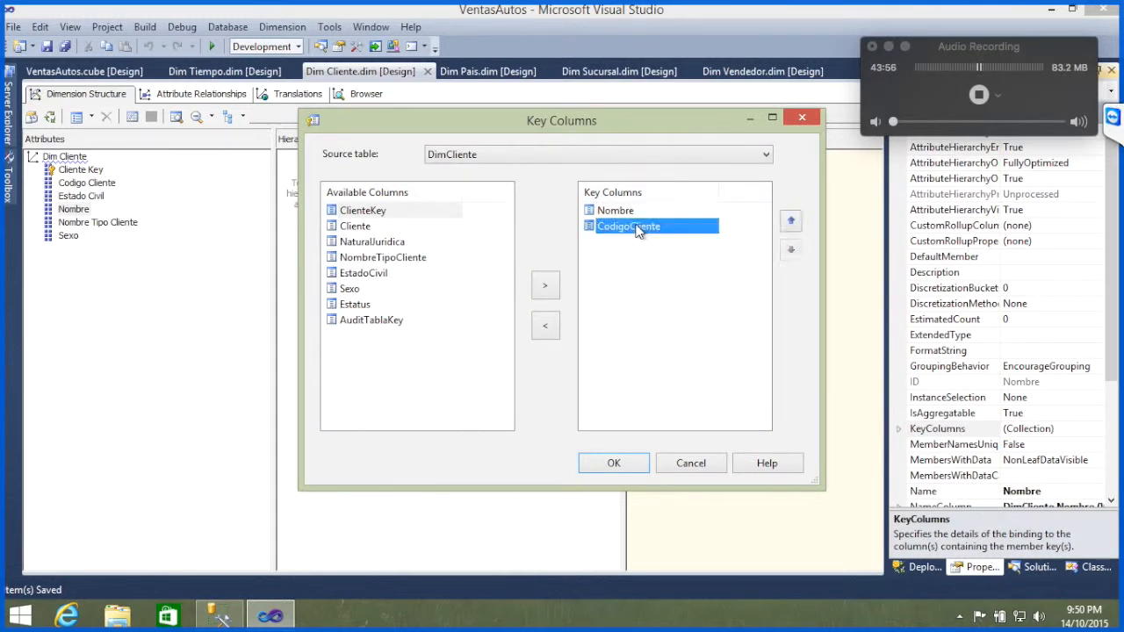
{"action": "left_click", "coordinate": [545, 326]}
{"action": "left_click", "coordinate": [613, 464]}
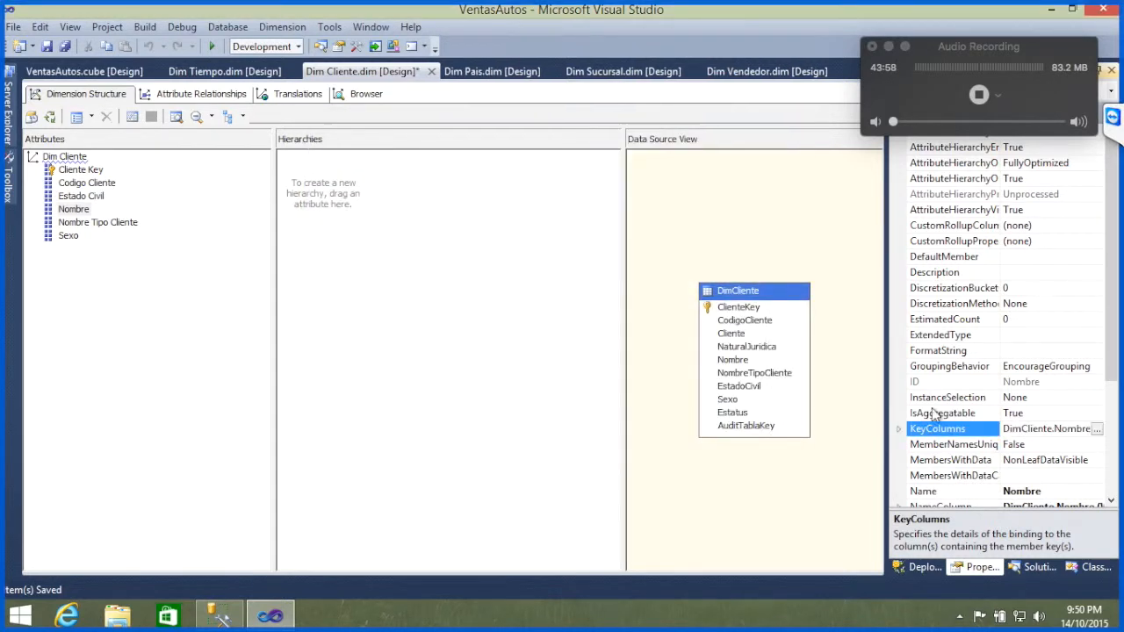
Step: Check which source column the Nombre attribute's NameColumn is bound to, without changing the binding
{"action": "left_click", "coordinate": [1112, 503]}
{"action": "left_click", "coordinate": [1112, 503]}
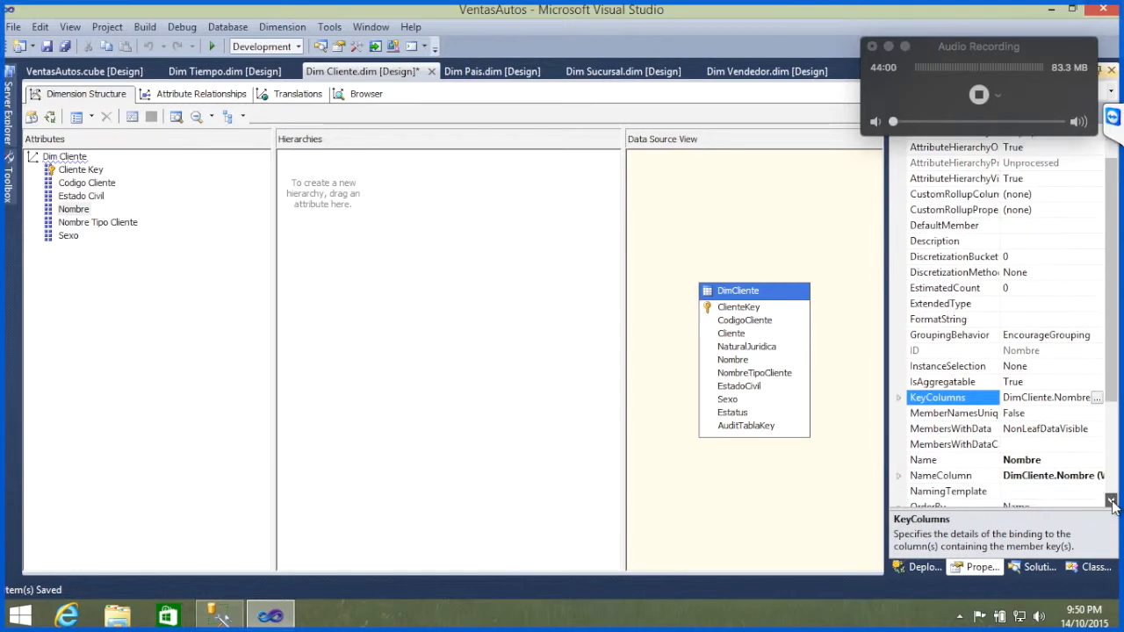
{"action": "left_click", "coordinate": [1112, 502]}
{"action": "left_click", "coordinate": [1112, 503]}
{"action": "left_click", "coordinate": [1090, 444]}
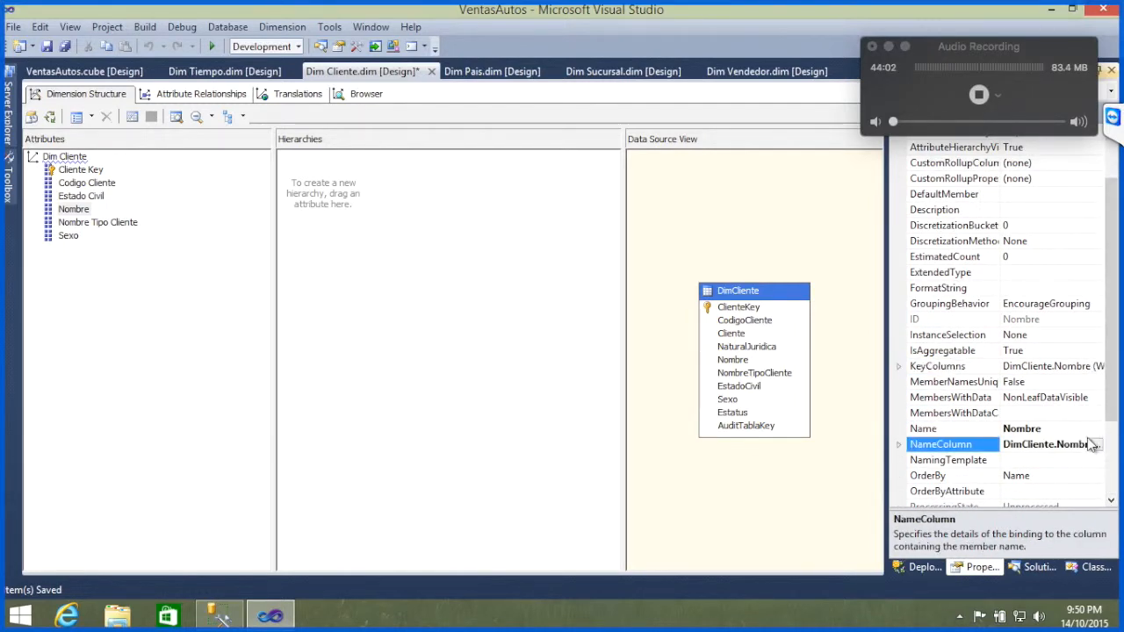
{"action": "left_click", "coordinate": [1097, 444]}
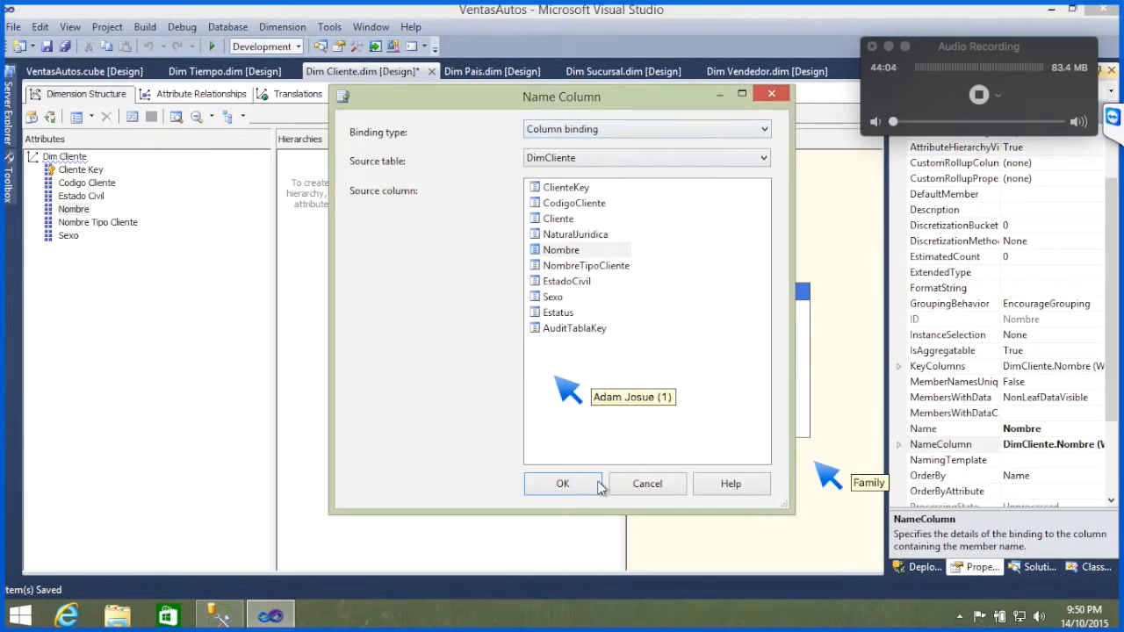
{"action": "left_click", "coordinate": [652, 489]}
{"action": "left_click", "coordinate": [1042, 448]}
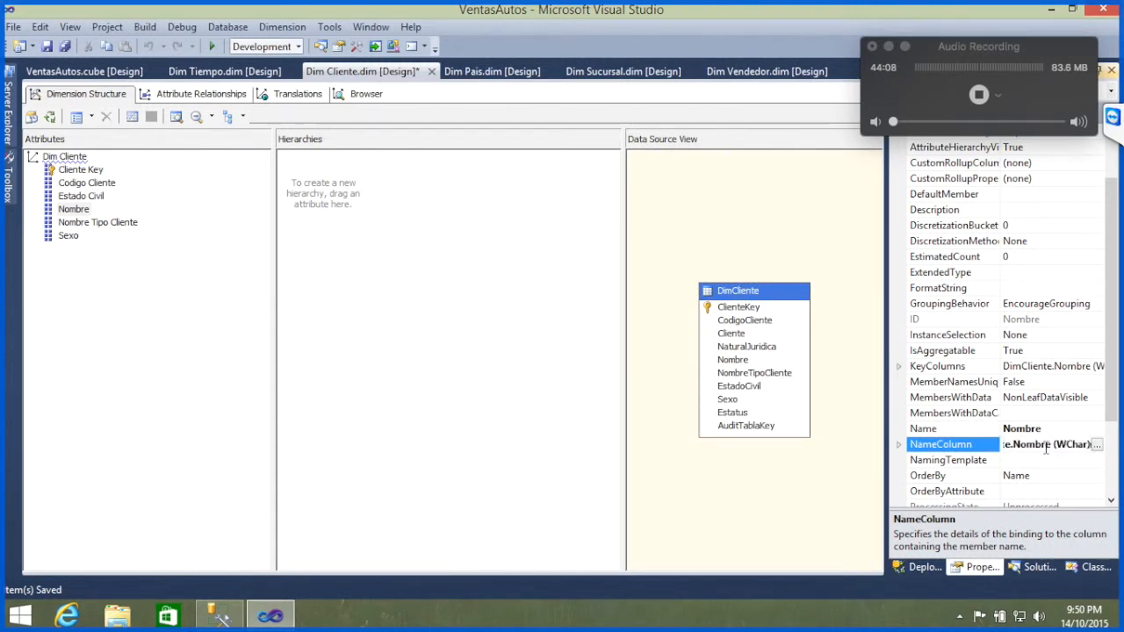
{"action": "double_click", "coordinate": [1046, 448]}
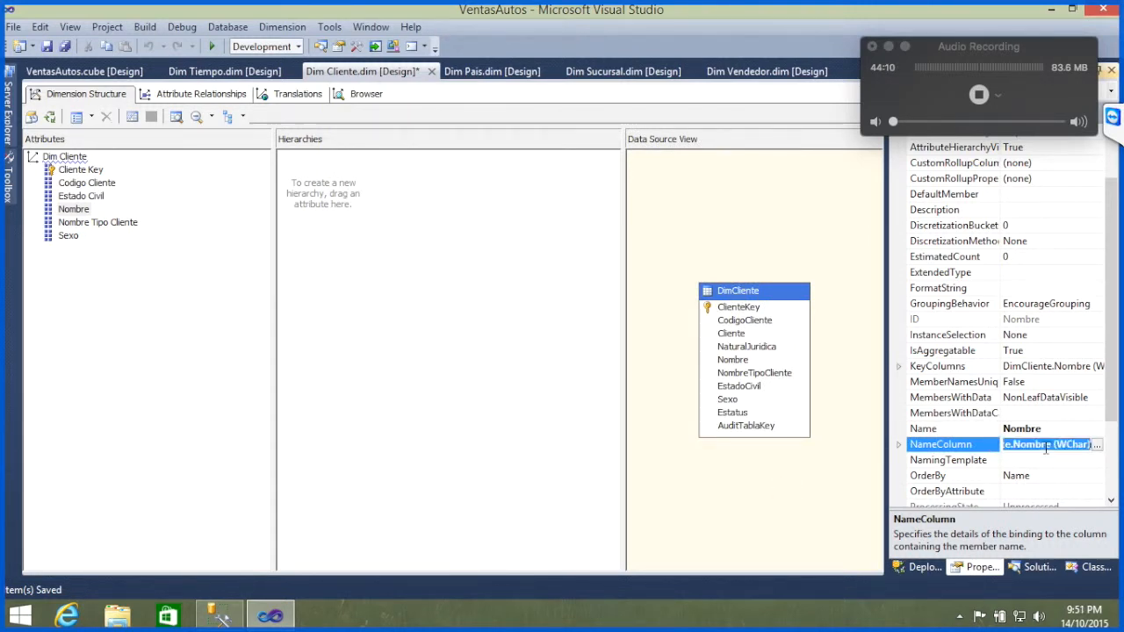
Step: Expand the NameColumn details of the Nombre attribute, recheck its source column, and collapse the details again
{"action": "left_click", "coordinate": [898, 446]}
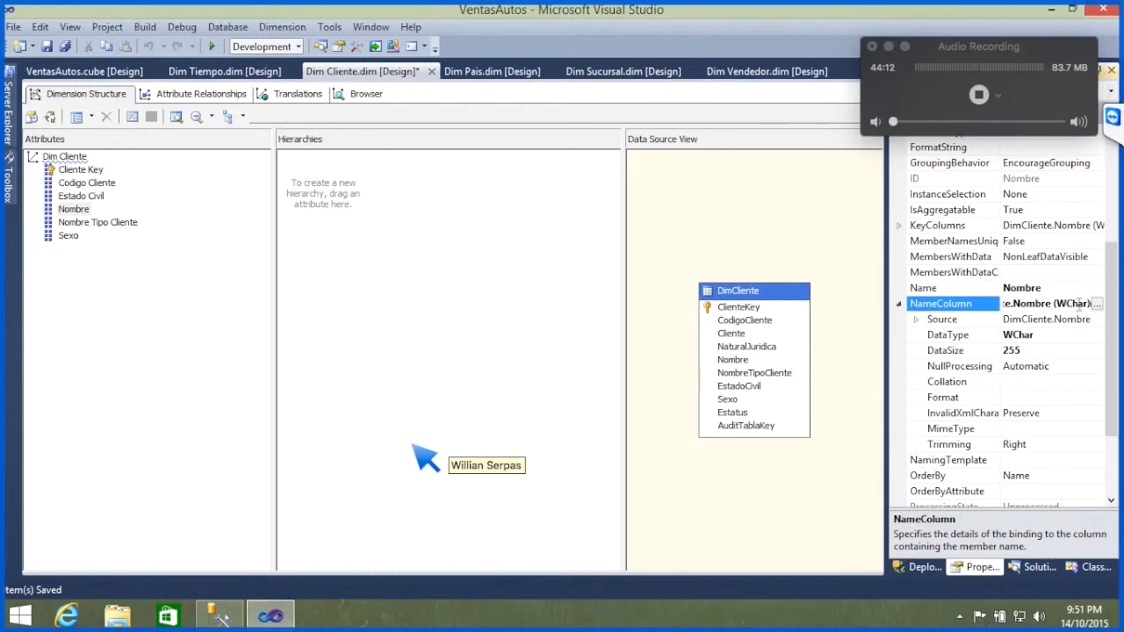
{"action": "right_click", "coordinate": [982, 312]}
{"action": "left_click", "coordinate": [1098, 304]}
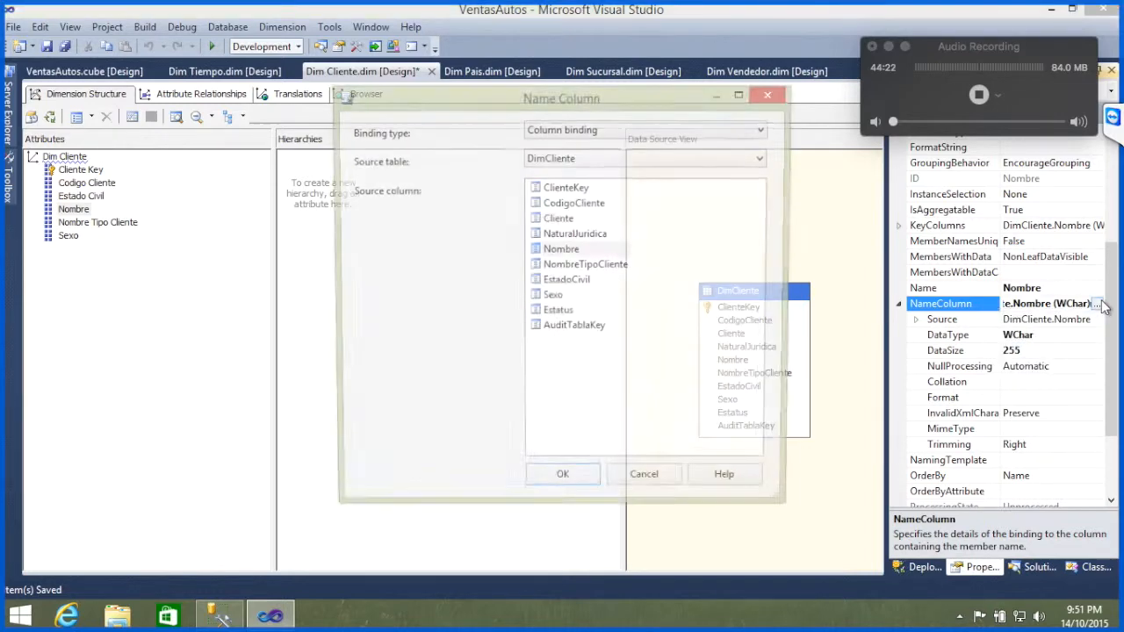
{"action": "left_click", "coordinate": [580, 250]}
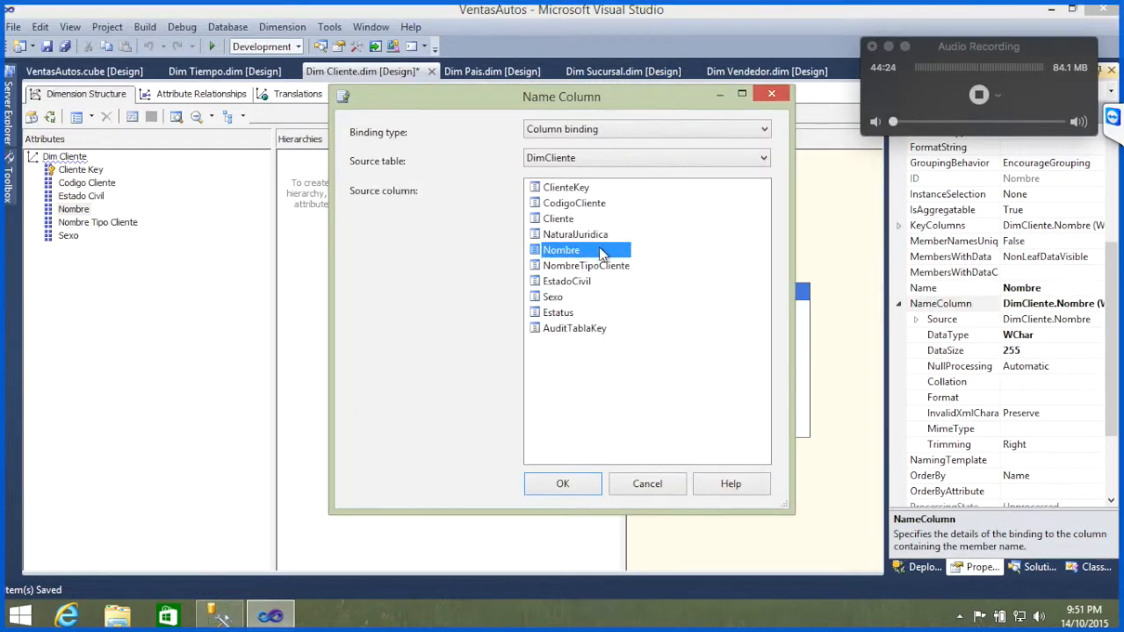
{"action": "left_click", "coordinate": [646, 489]}
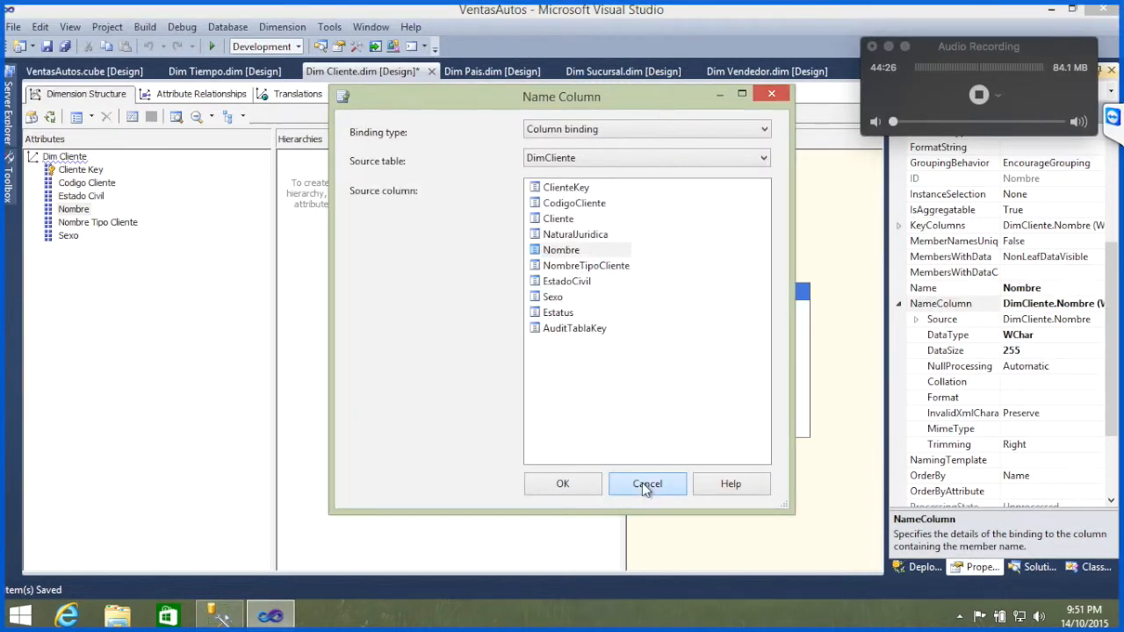
{"action": "left_click", "coordinate": [898, 303]}
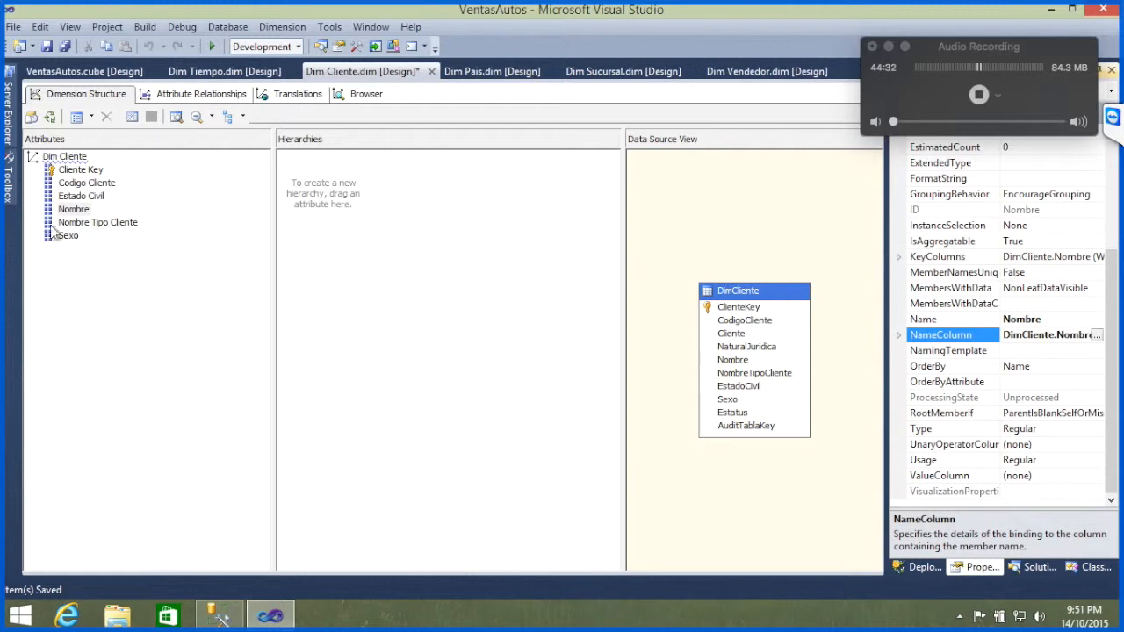
Step: Build and deploy the project, process the Dim Cliente dimension, and check the TeamViewer chat while it runs
{"action": "left_click", "coordinate": [74, 211]}
{"action": "left_click", "coordinate": [367, 284]}
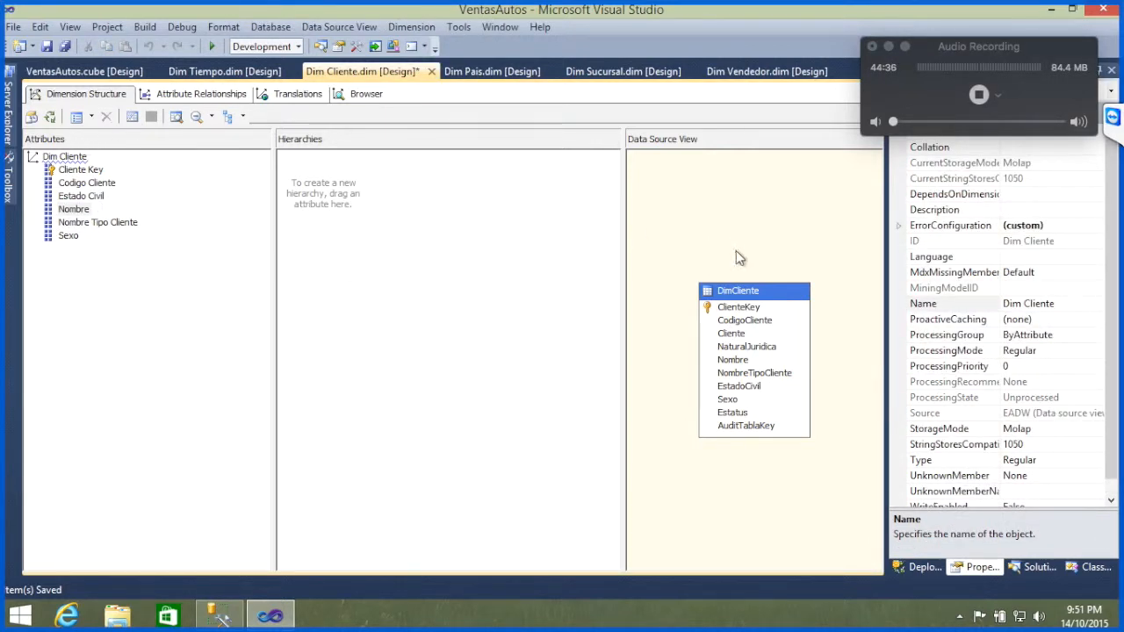
{"action": "left_click", "coordinate": [50, 116]}
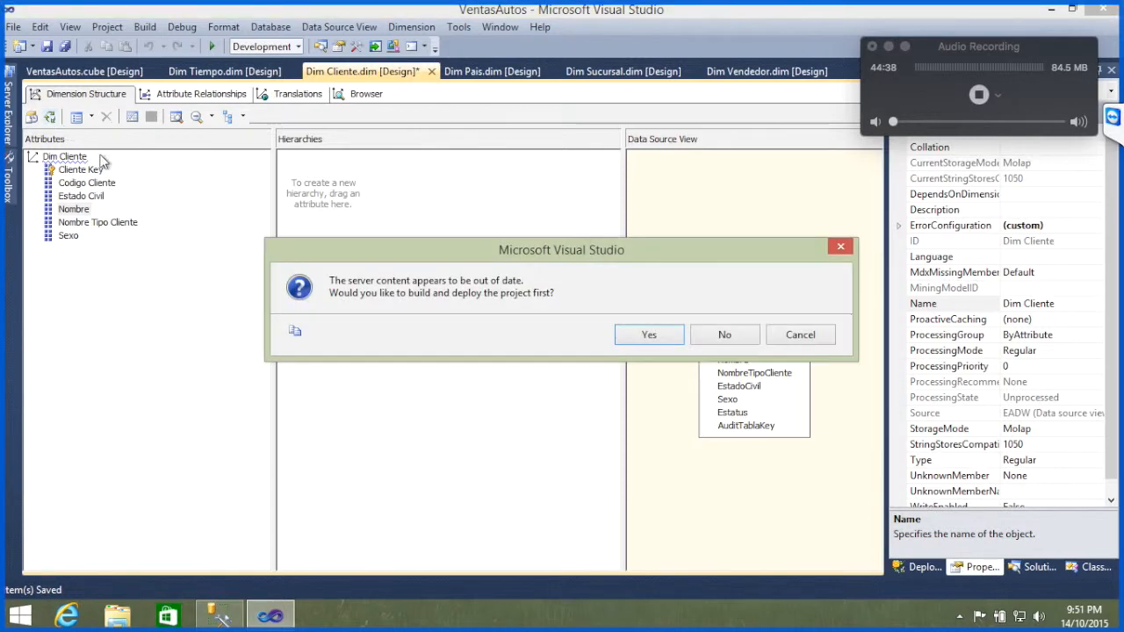
{"action": "left_click", "coordinate": [665, 342]}
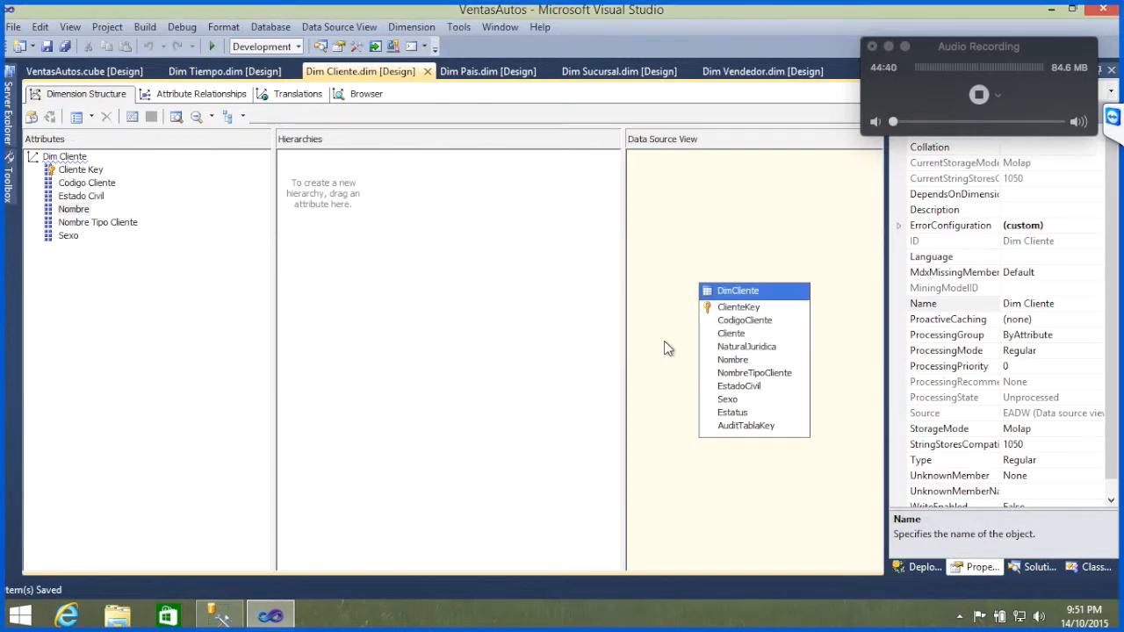
{"action": "left_click", "coordinate": [724, 341]}
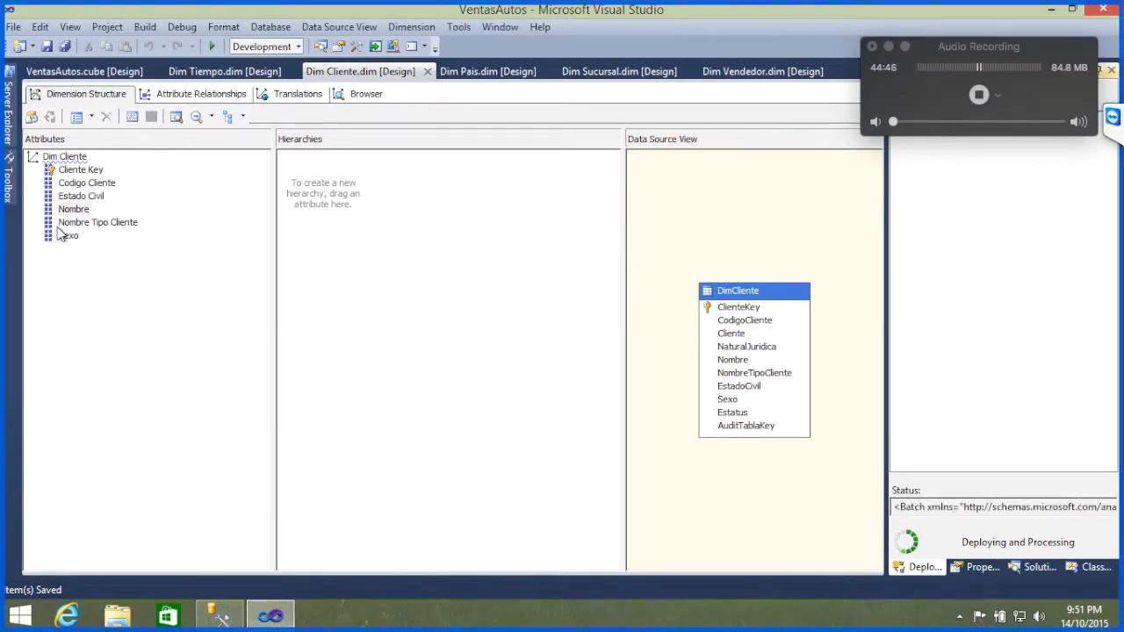
{"action": "key", "text": "Return"}
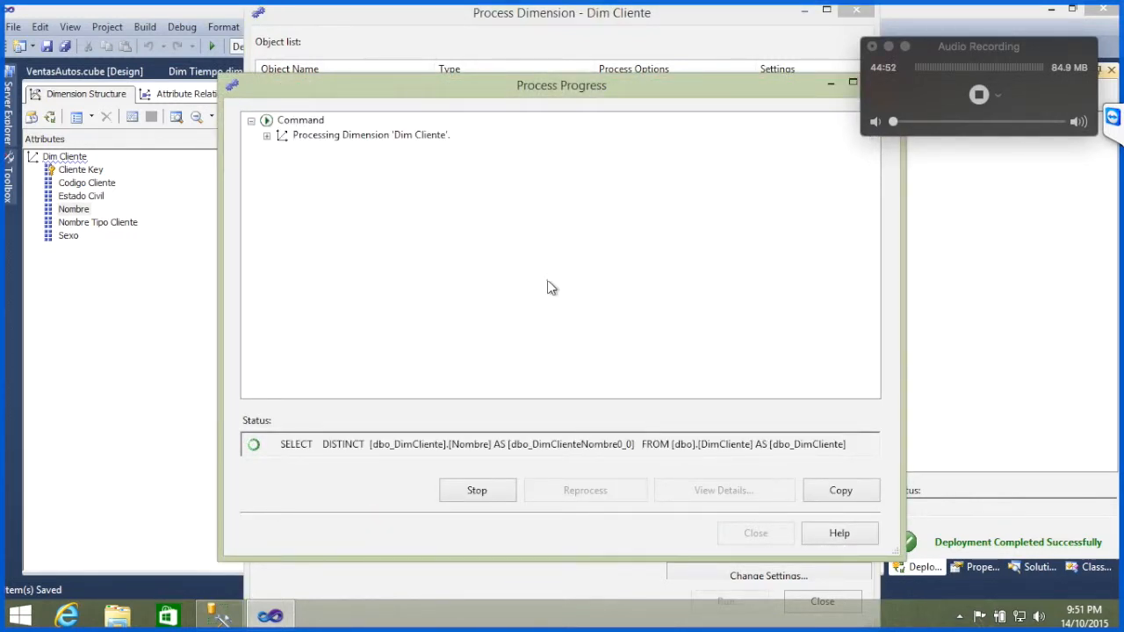
{"action": "left_click", "coordinate": [1114, 124]}
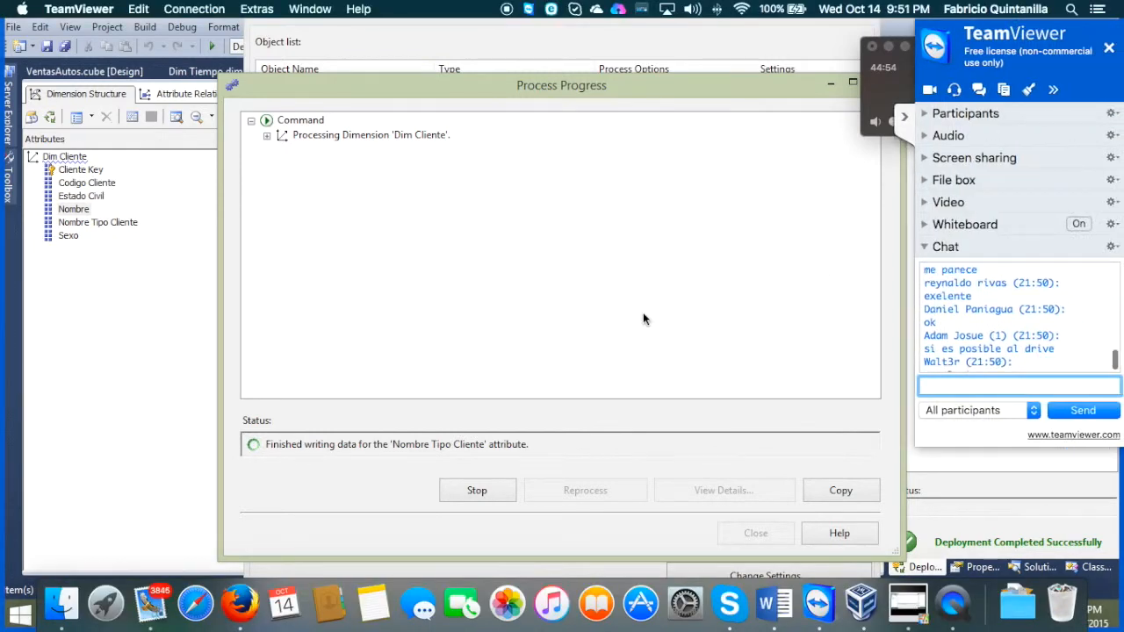
{"action": "scroll", "coordinate": [988, 342], "scroll_direction": "down", "scroll_amount": 1}
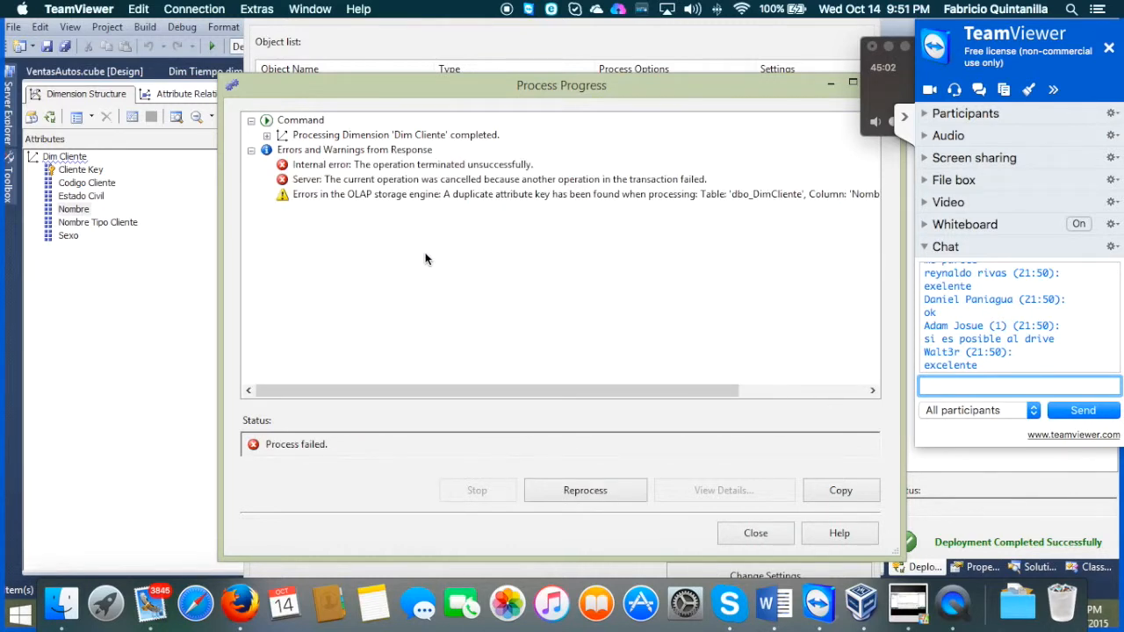
Step: Open the details of the OLAP storage engine warning and examine the table, column and value it cites
{"action": "left_click", "coordinate": [457, 194]}
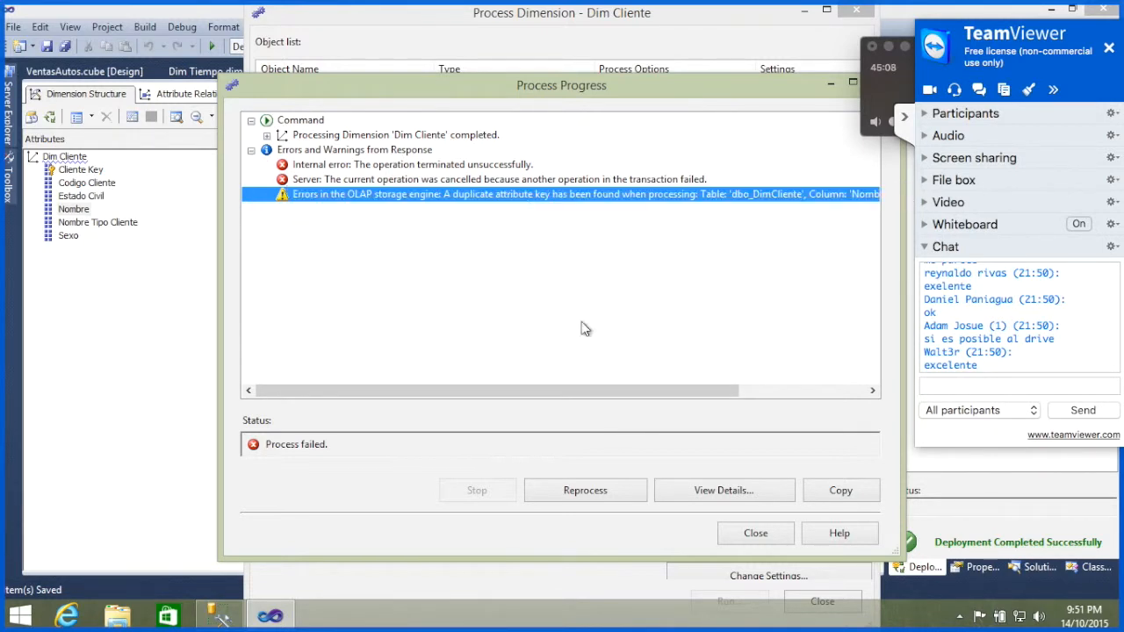
{"action": "left_click", "coordinate": [734, 492]}
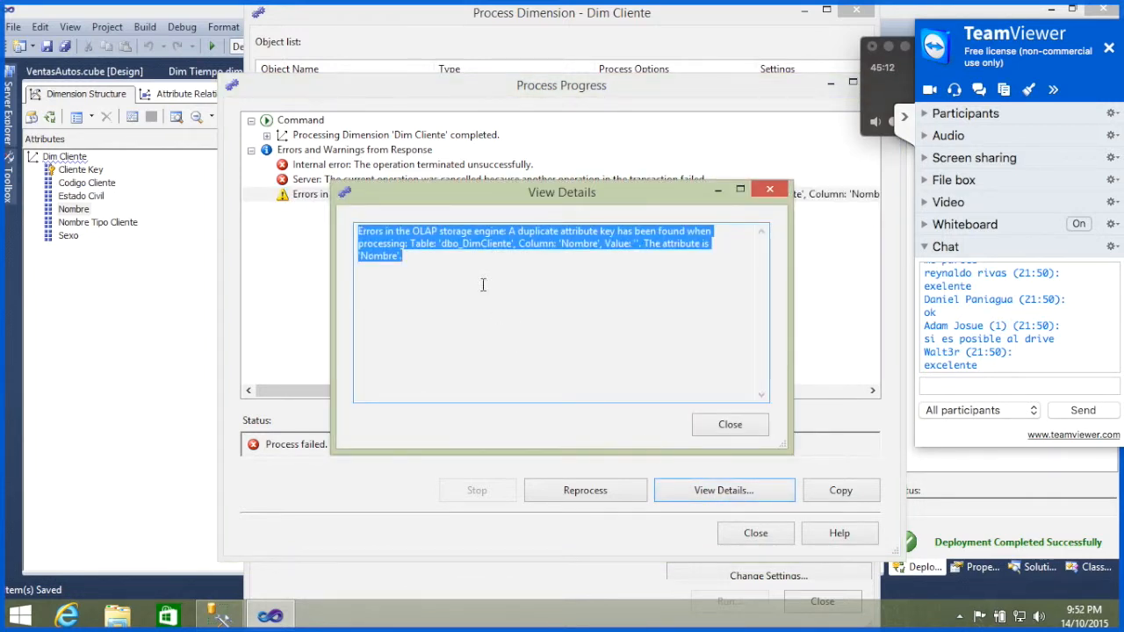
{"action": "left_click", "coordinate": [484, 276]}
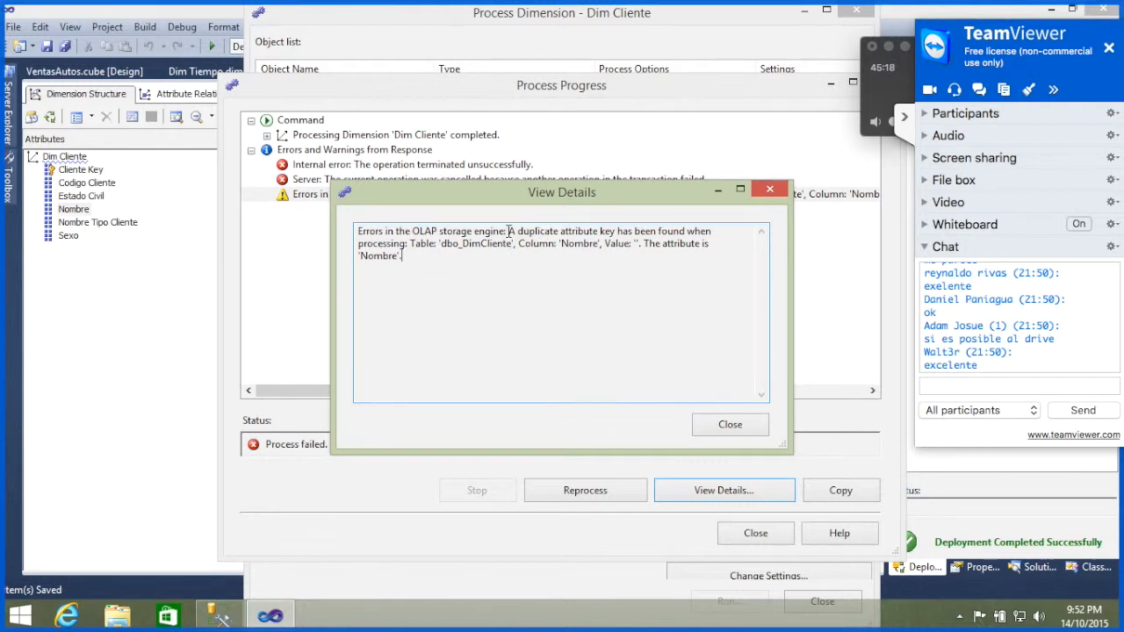
{"action": "left_click_drag", "start_coordinate": [507, 231], "coordinate": [622, 230]}
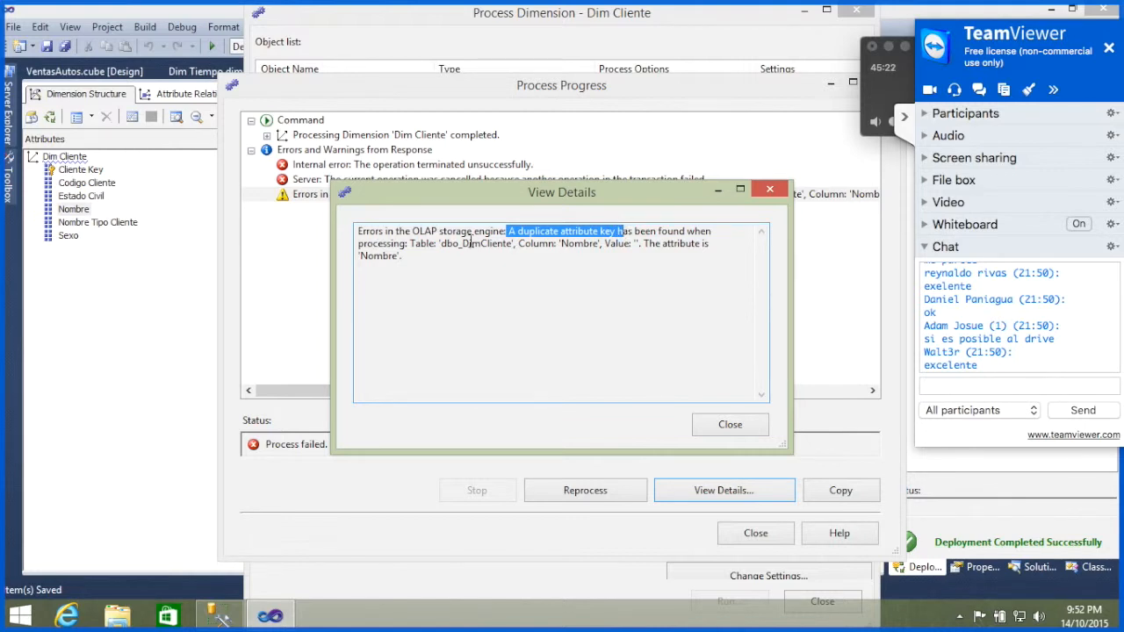
{"action": "double_click", "coordinate": [481, 244]}
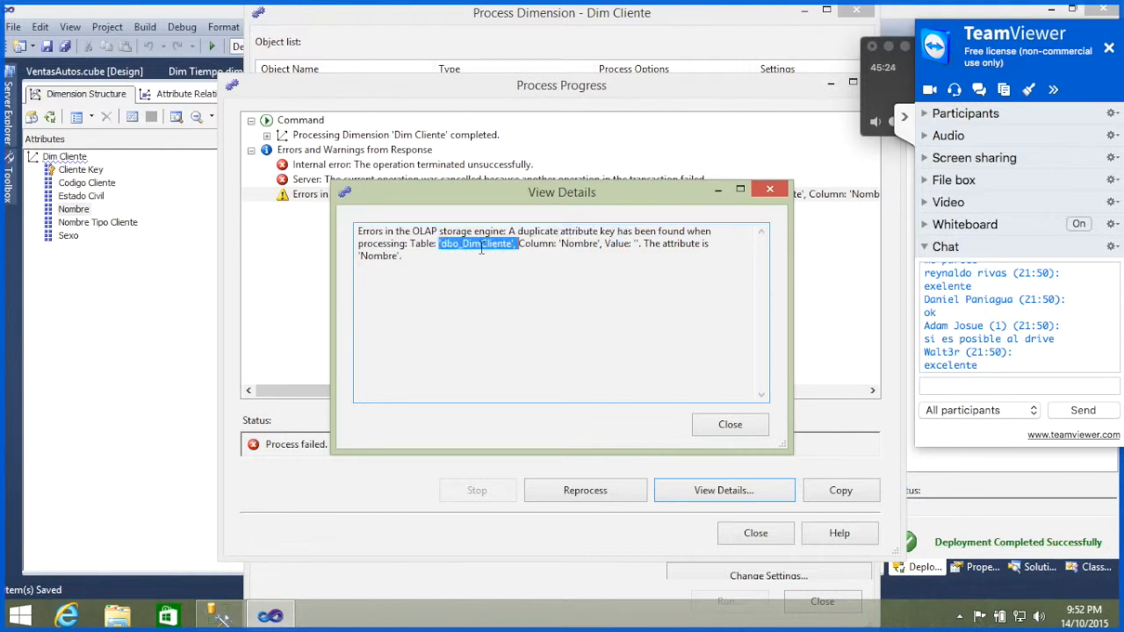
{"action": "double_click", "coordinate": [579, 244]}
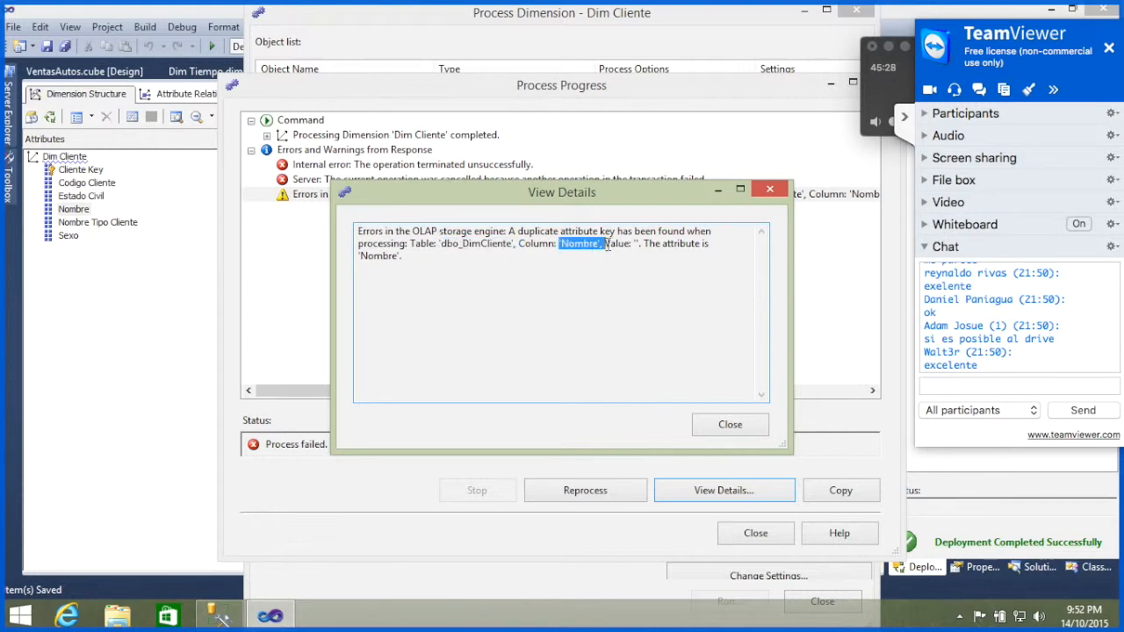
{"action": "left_click", "coordinate": [636, 245]}
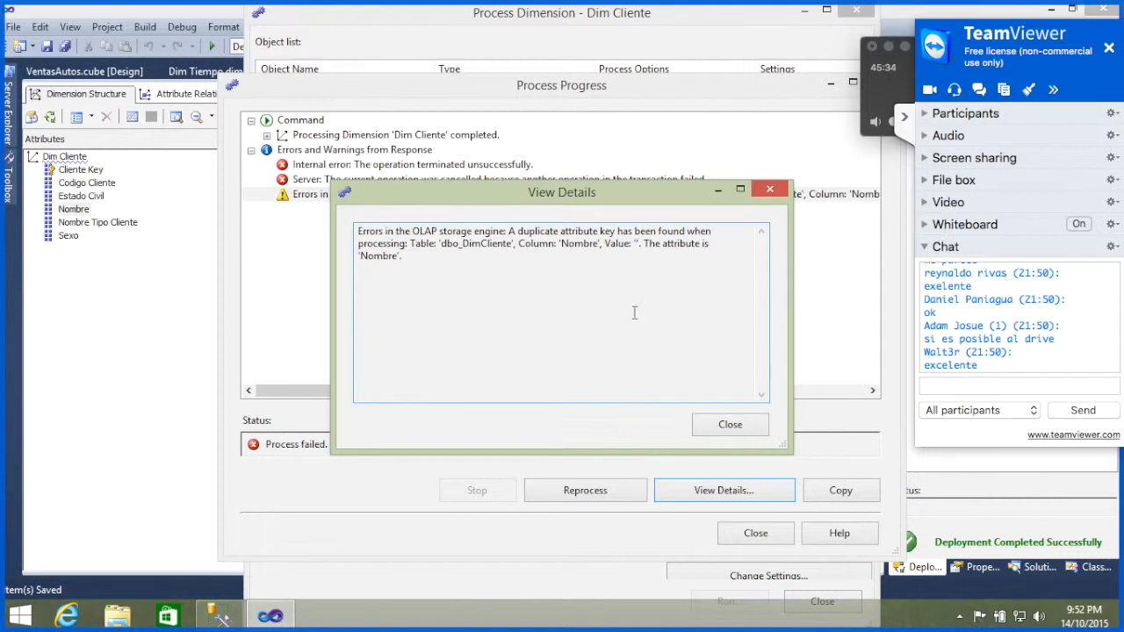
Step: Switch to SQL Server Management Studio, write the query "select * from DimCliente where nombre=''" below the DimVendedor query, and execute only that line
{"action": "left_click", "coordinate": [230, 614]}
{"action": "key", "text": "Down"}
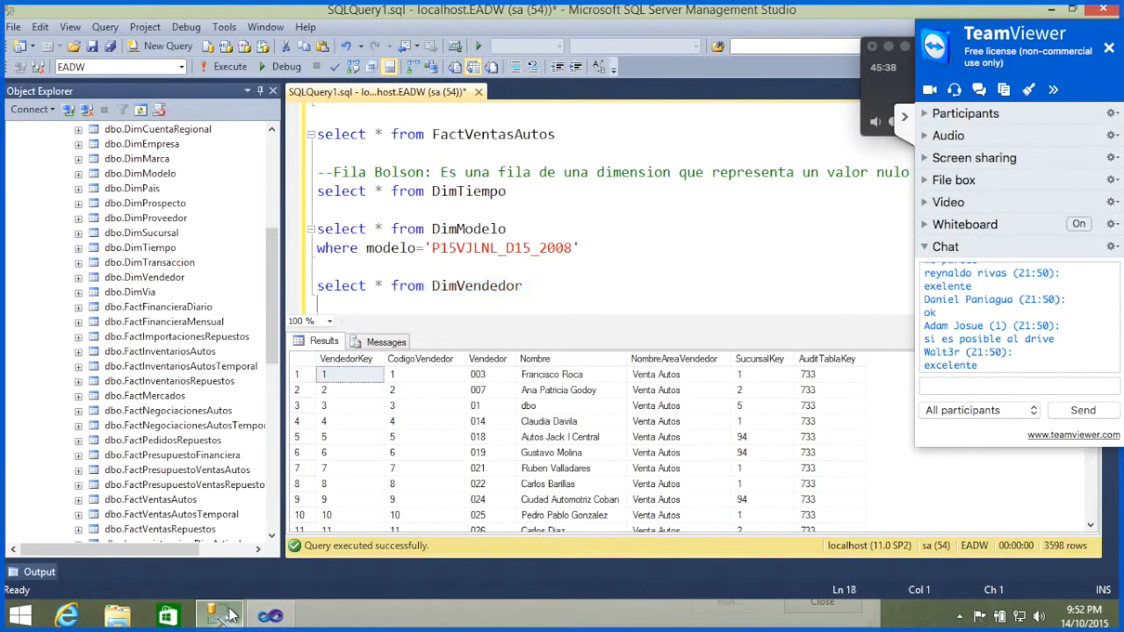
{"action": "type", "text": "select * from D"}
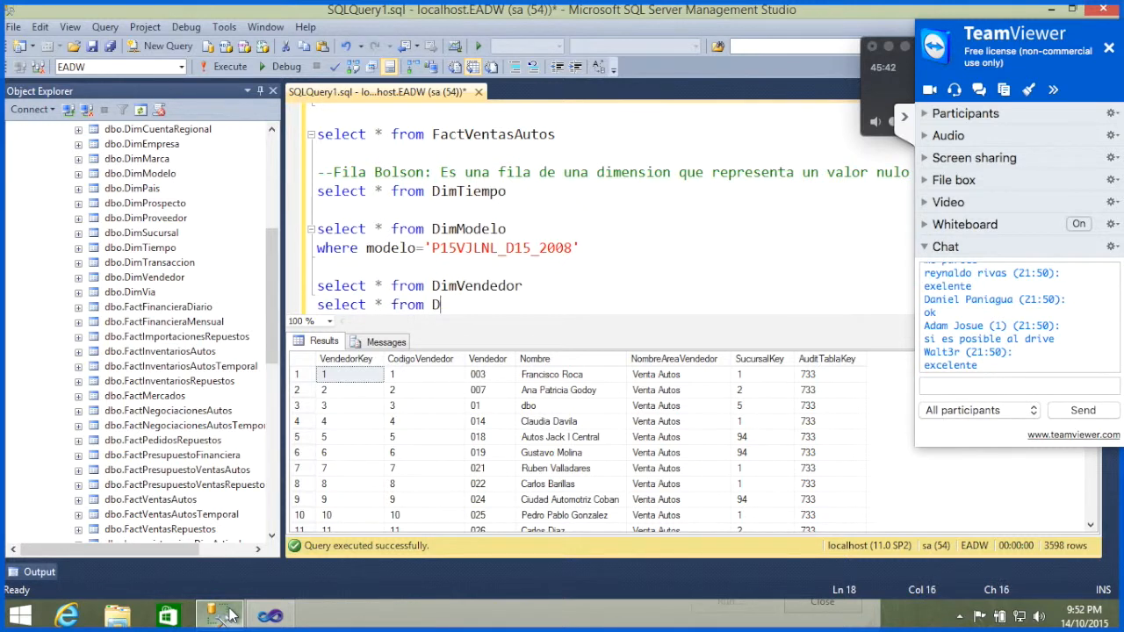
{"action": "type", "text": "imCliente wher"}
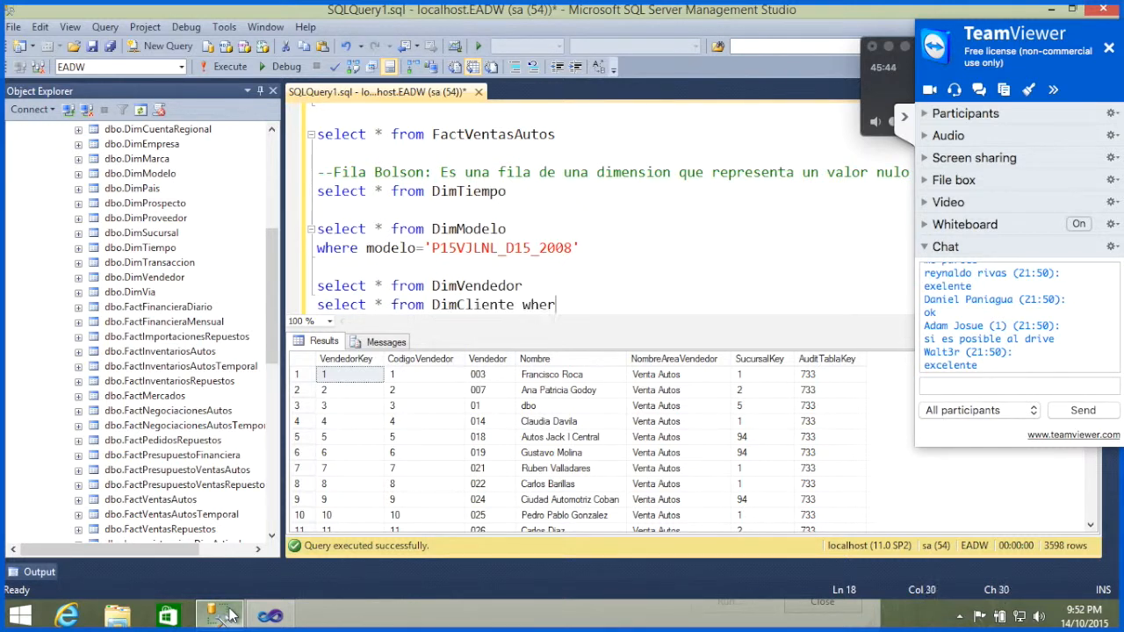
{"action": "type", "text": "e nombre"}
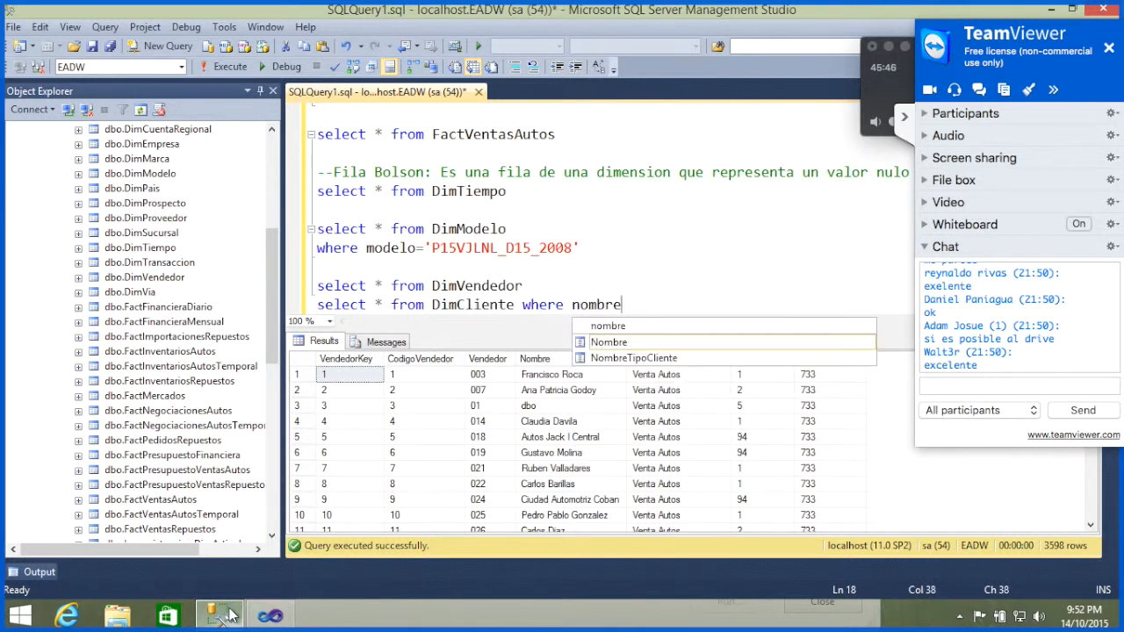
{"action": "type", "text": "=''"}
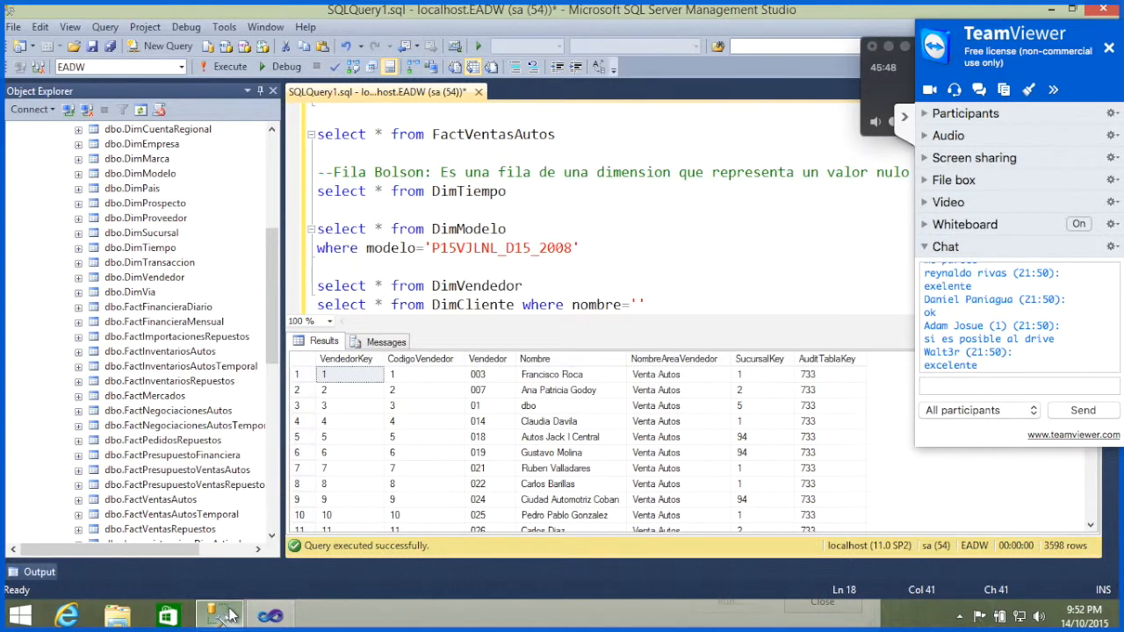
{"action": "key", "text": "shift+Home"}
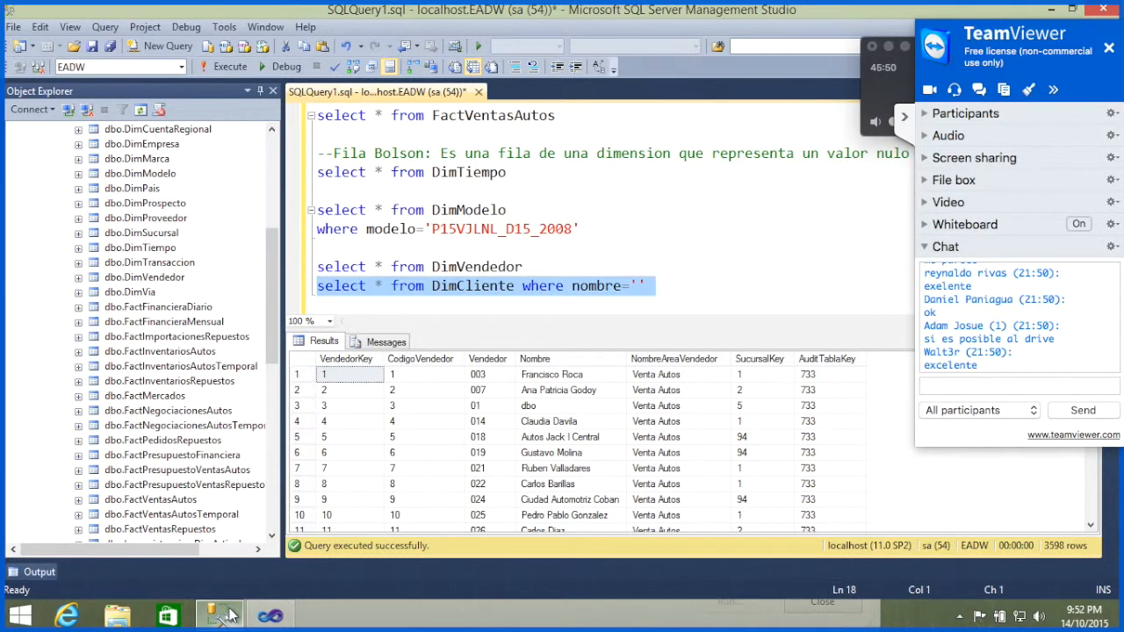
{"action": "key", "text": "F5"}
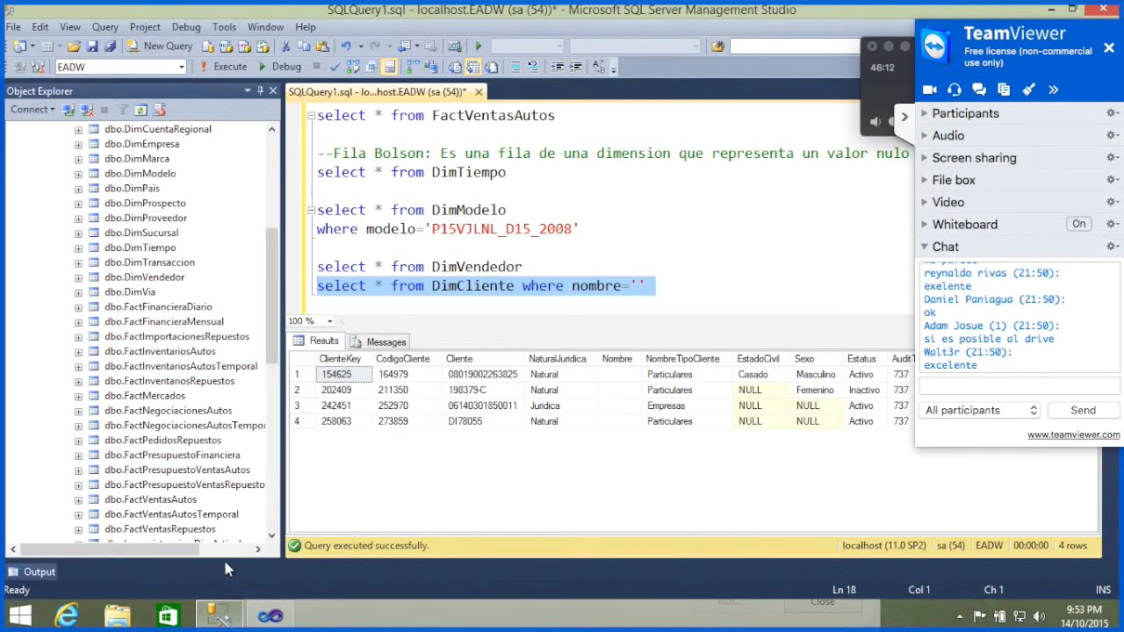
Step: Switch back to Visual Studio, close the warning details and both Dim Cliente processing dialogs, and collapse the TeamViewer panel
{"action": "left_click", "coordinate": [270, 615]}
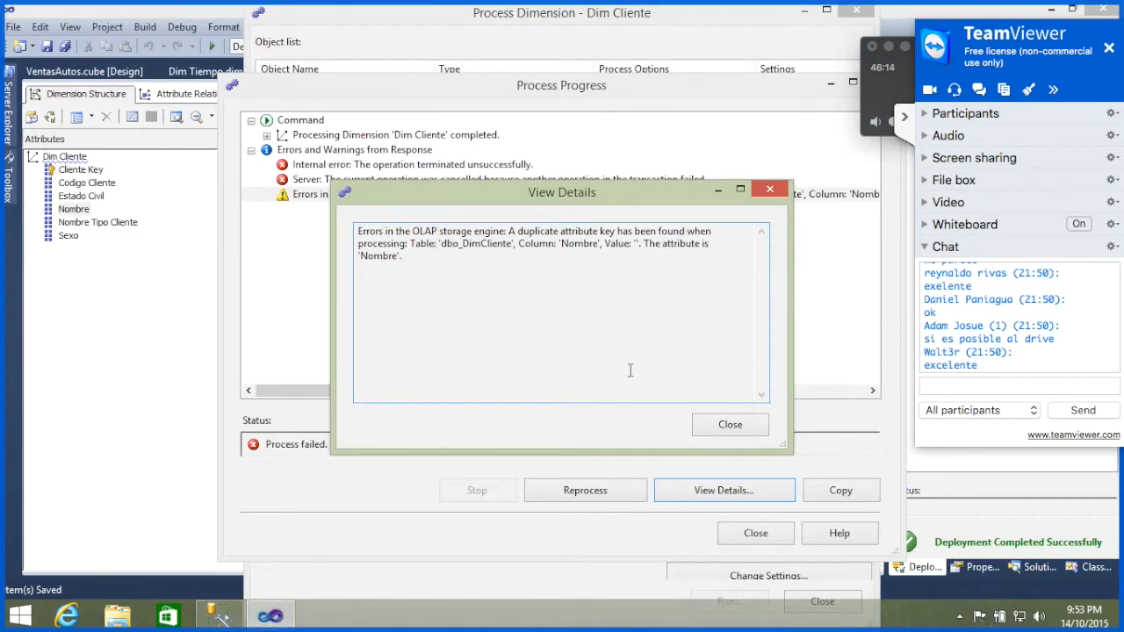
{"action": "left_click", "coordinate": [756, 431]}
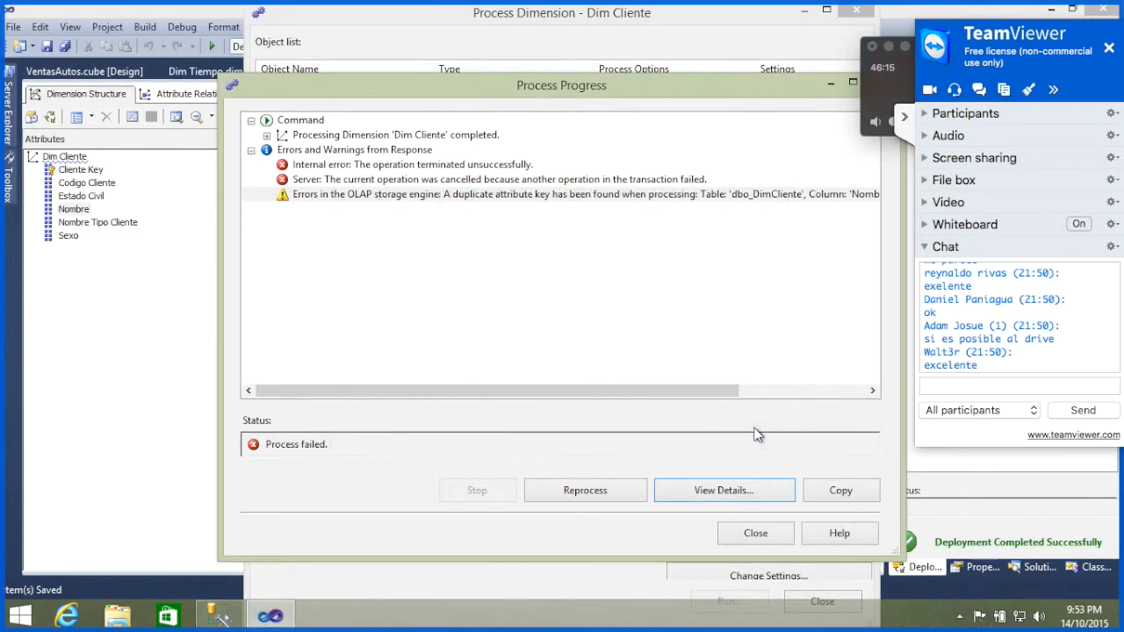
{"action": "left_click", "coordinate": [754, 532]}
{"action": "left_click", "coordinate": [817, 600]}
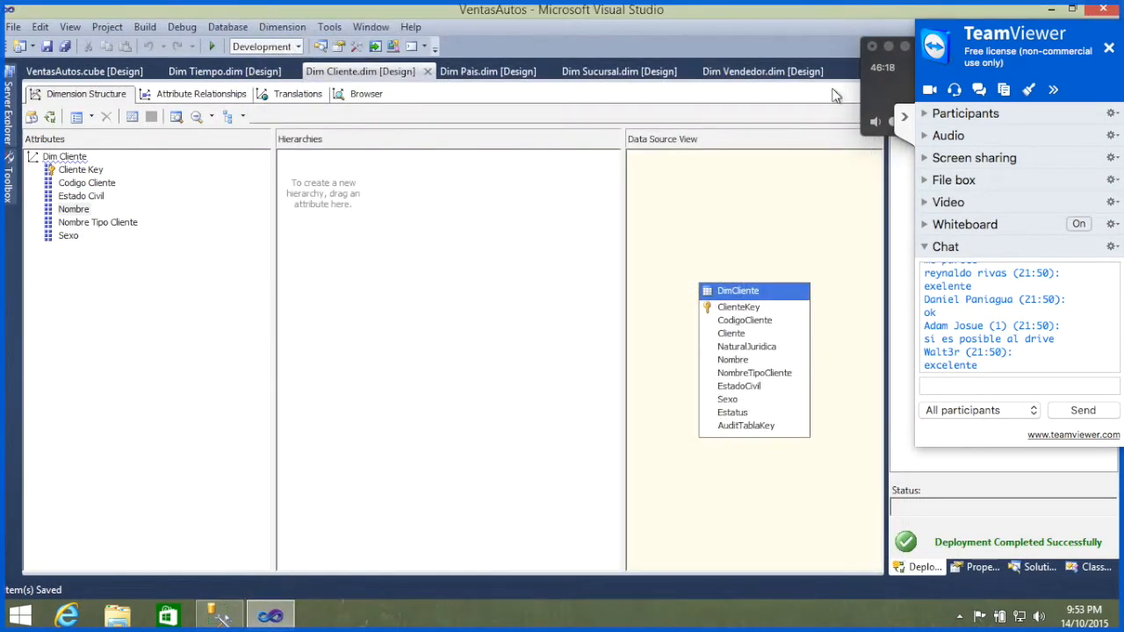
{"action": "left_click", "coordinate": [904, 119]}
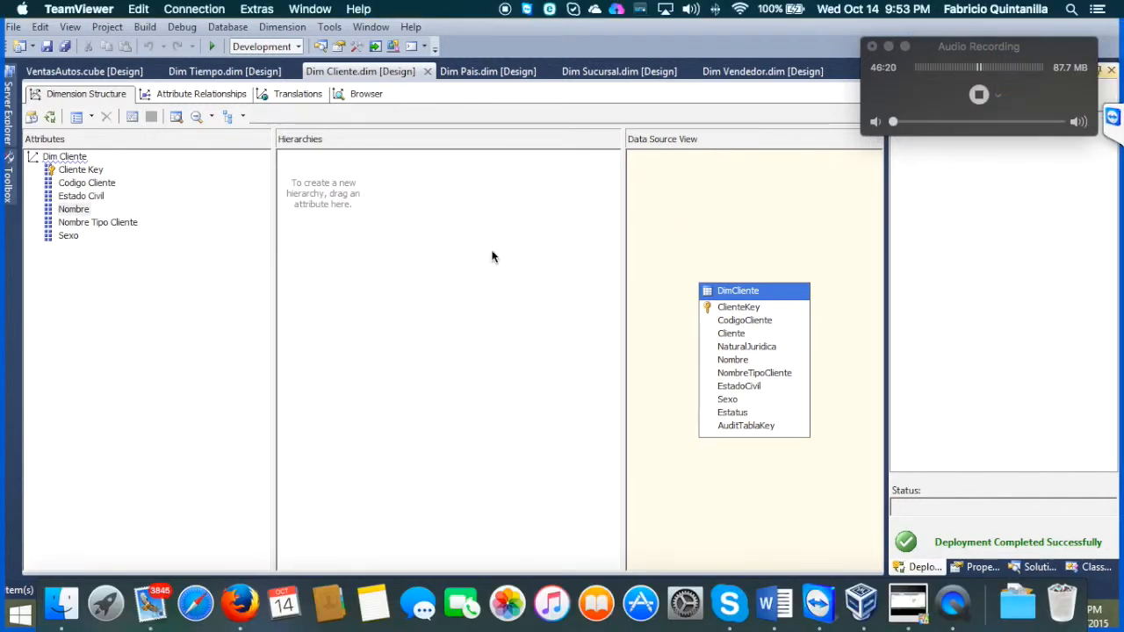
Step: Add CodigoCliente after Nombre to the KeyColumns of the Nombre attribute in Dim Cliente
{"action": "left_click", "coordinate": [75, 201]}
{"action": "left_click", "coordinate": [76, 209]}
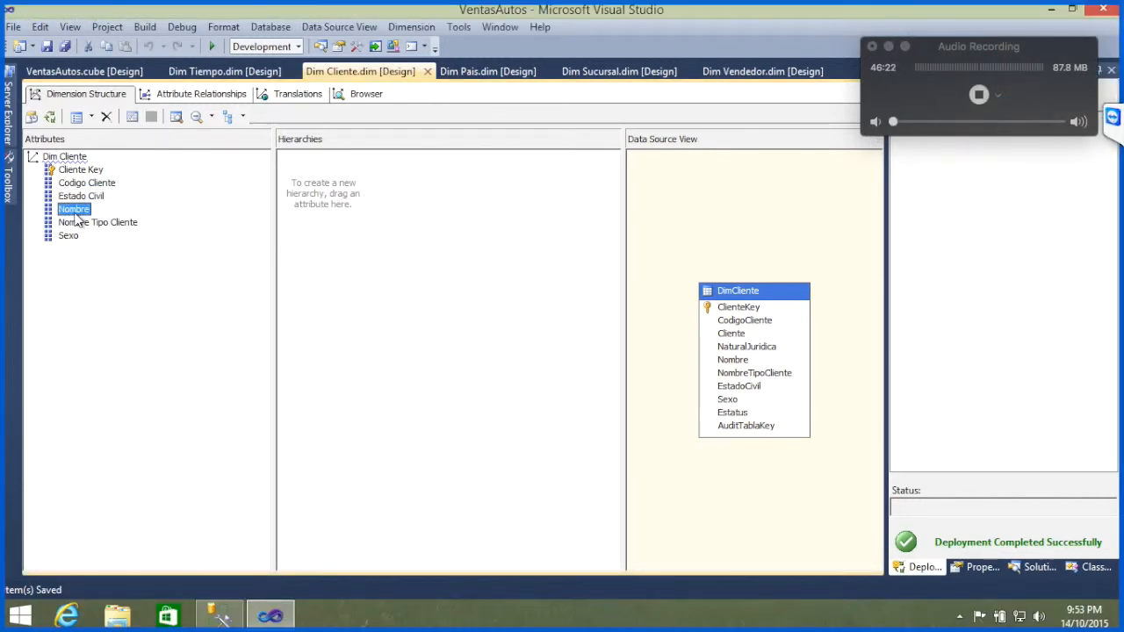
{"action": "right_click", "coordinate": [76, 219]}
{"action": "left_click", "coordinate": [73, 209]}
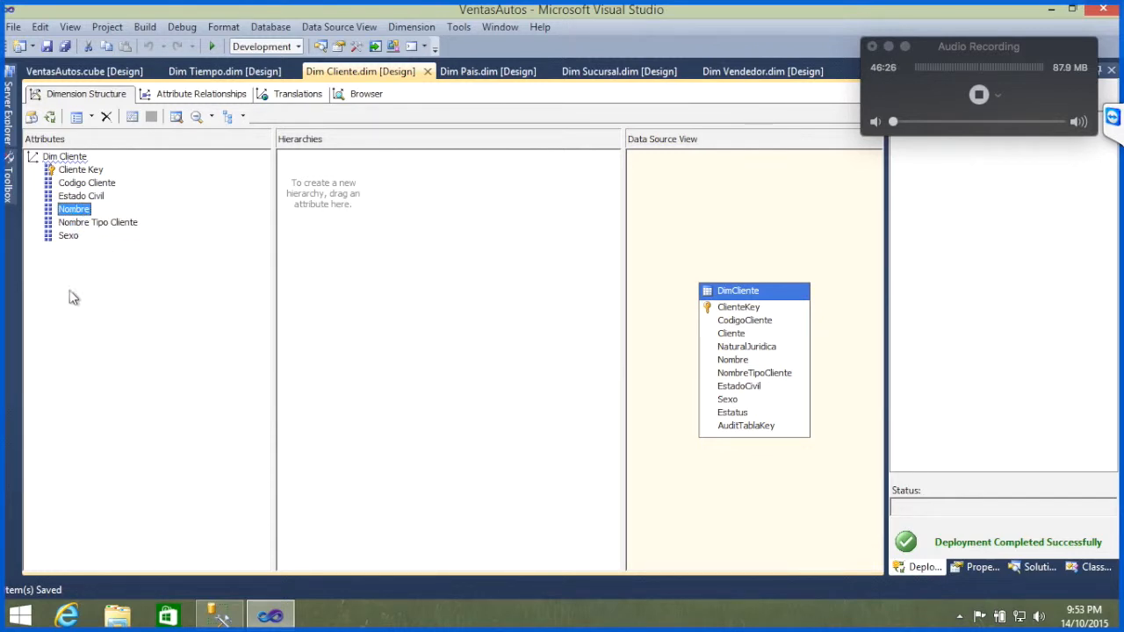
{"action": "right_click", "coordinate": [68, 213]}
{"action": "left_click", "coordinate": [156, 376]}
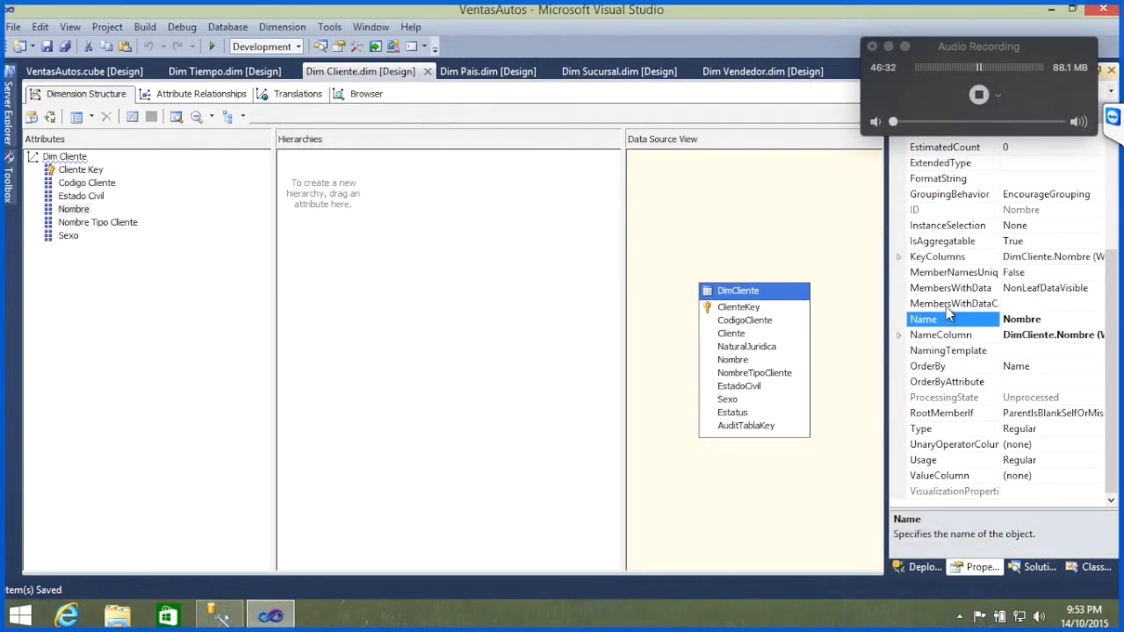
{"action": "left_click", "coordinate": [969, 257]}
{"action": "left_click", "coordinate": [1100, 256]}
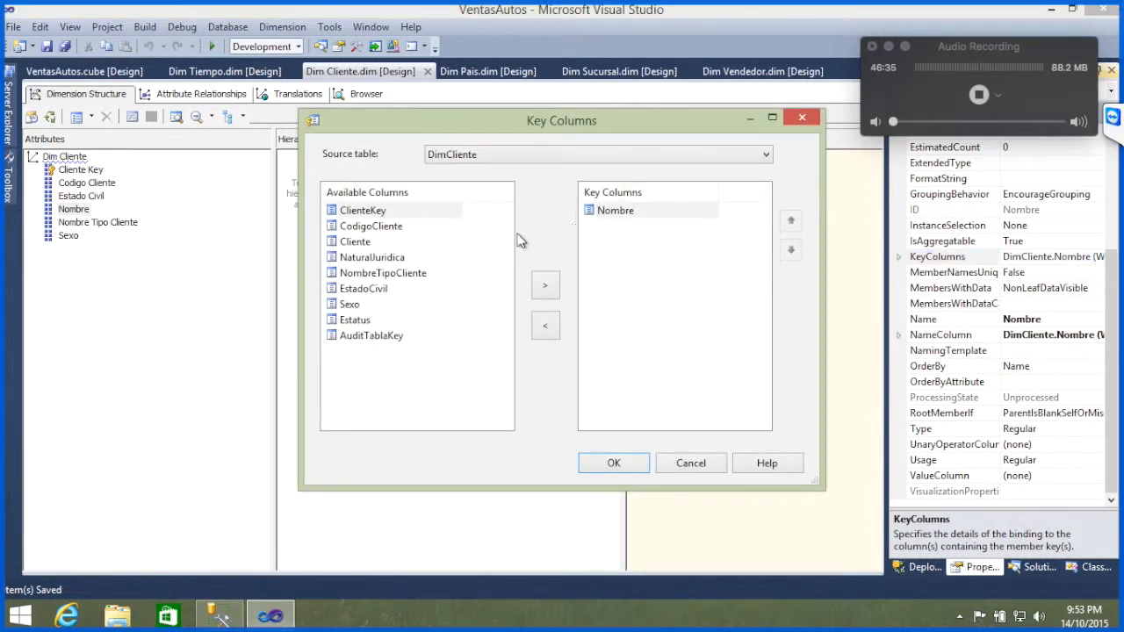
{"action": "left_click", "coordinate": [368, 228]}
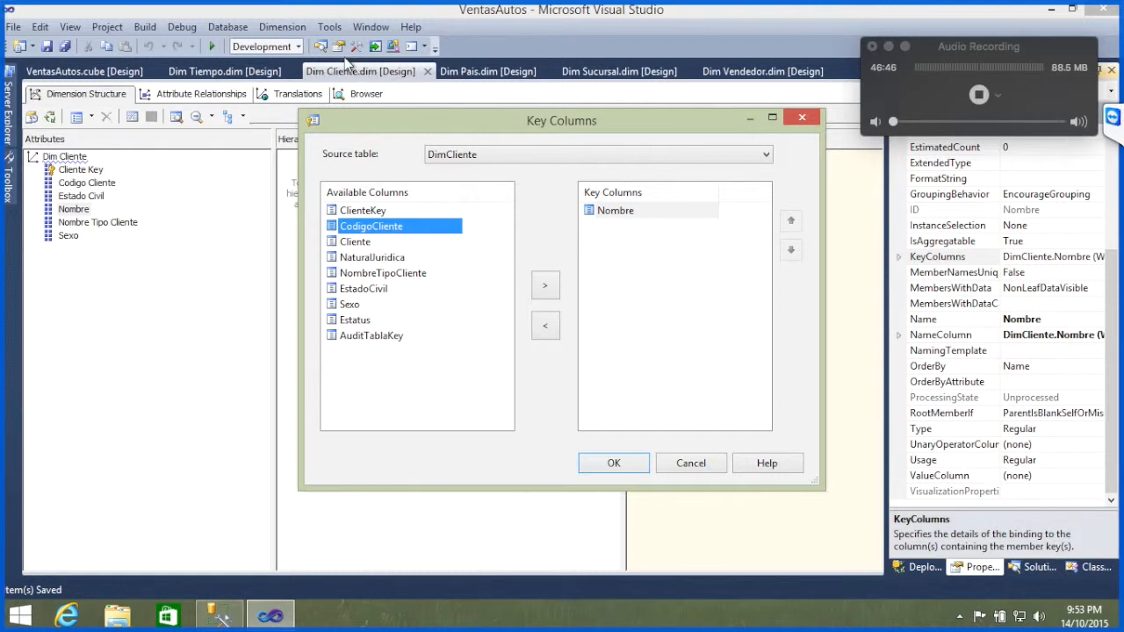
{"action": "left_click", "coordinate": [546, 288]}
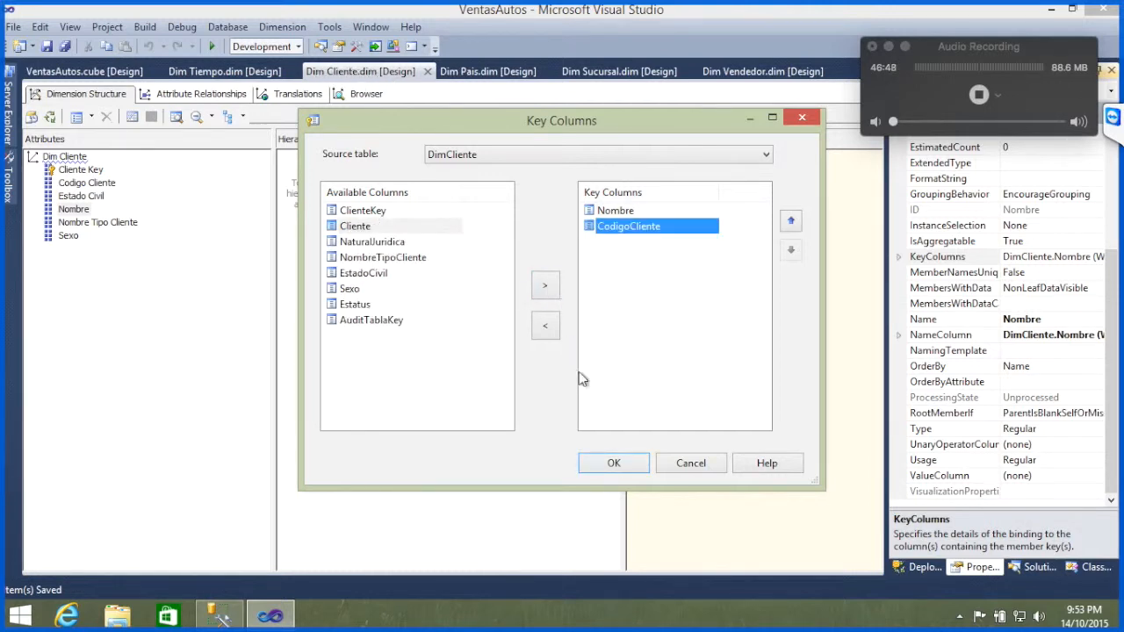
{"action": "left_click", "coordinate": [615, 463]}
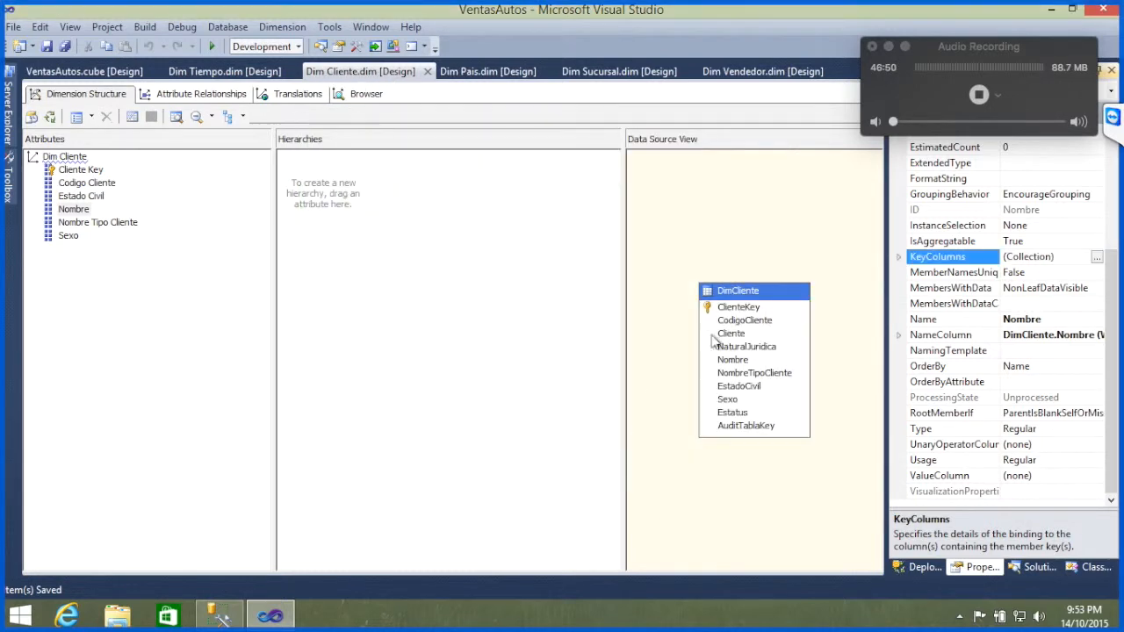
Step: Bind the Nombre attribute's NameColumn to the Nombre source column of the DimCliente table
{"action": "left_click", "coordinate": [964, 336]}
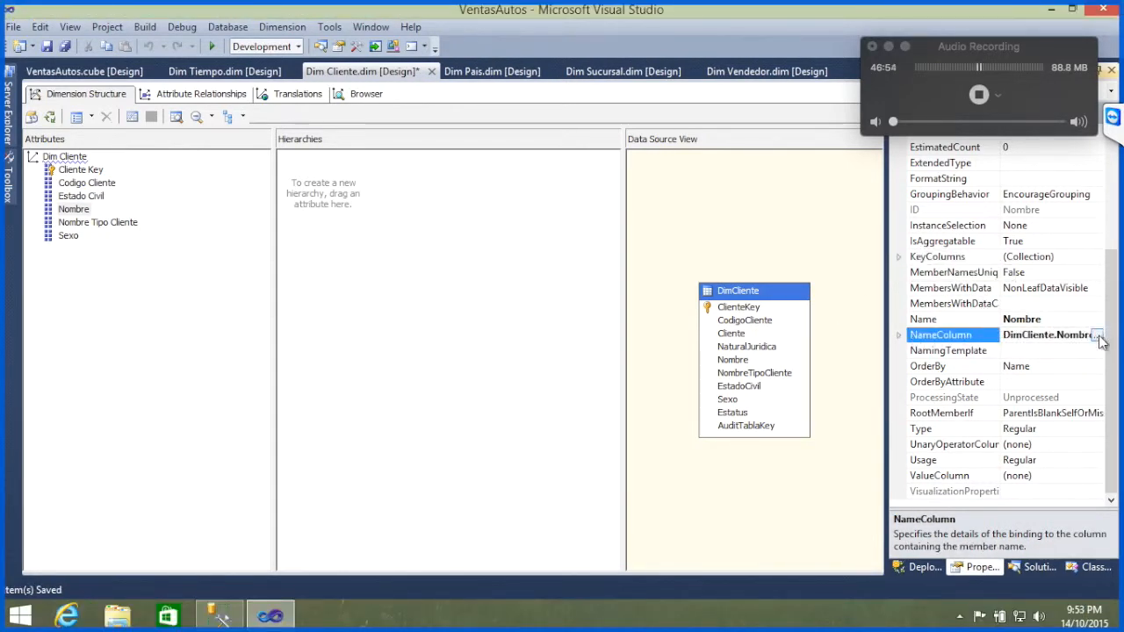
{"action": "left_click", "coordinate": [1097, 335]}
{"action": "left_click", "coordinate": [584, 254]}
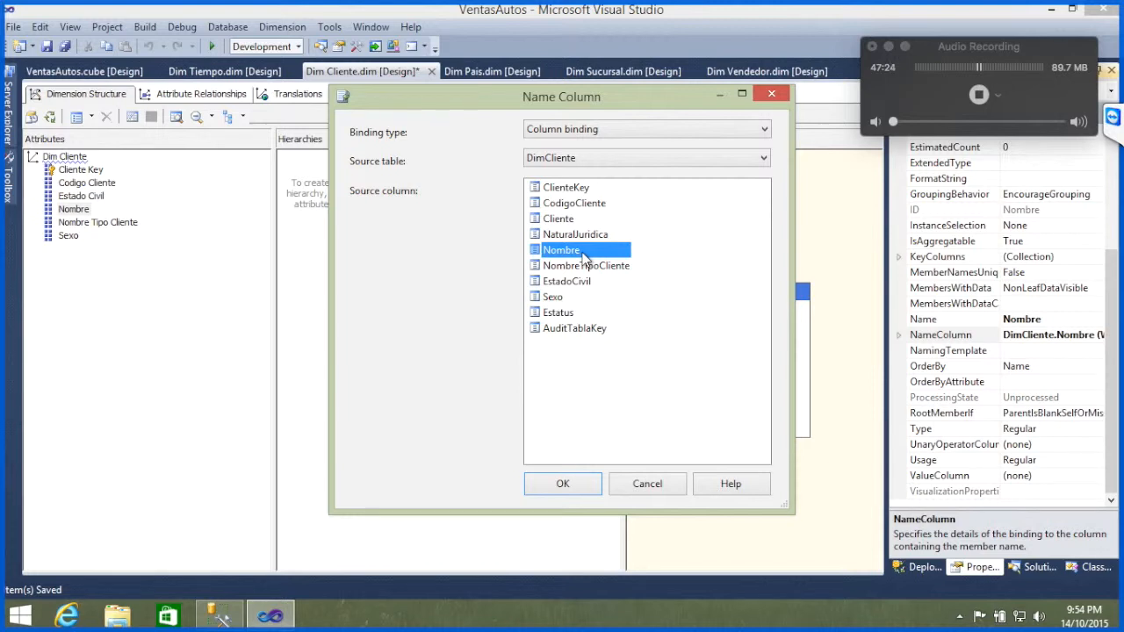
{"action": "left_click", "coordinate": [552, 487]}
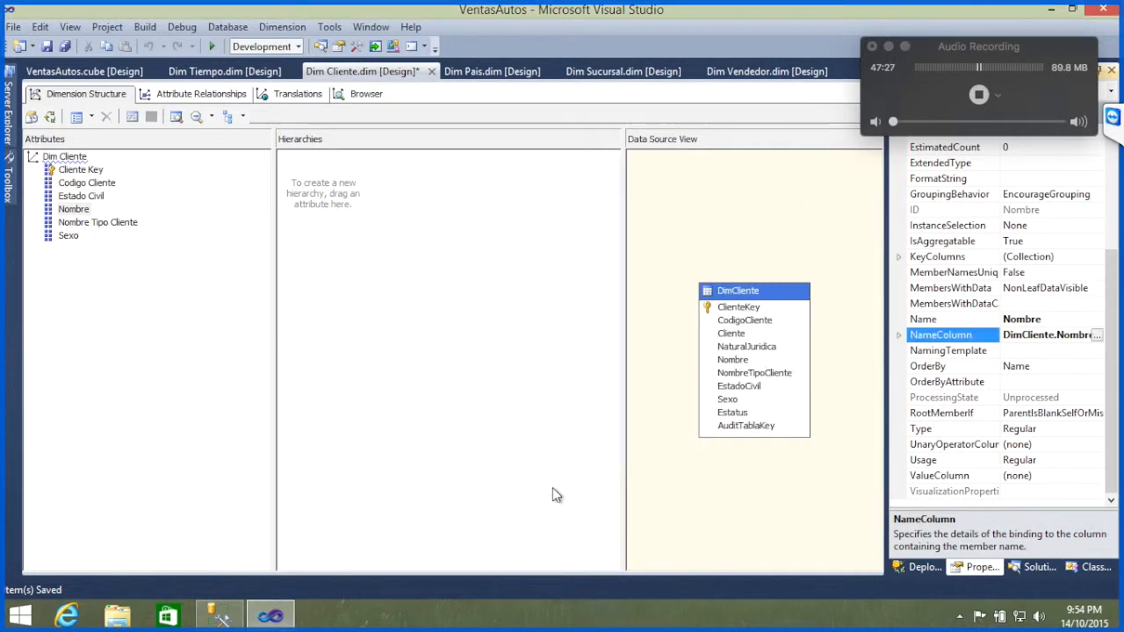
Step: Build and deploy the changed project and run a full process of the Dim Cliente dimension
{"action": "left_click", "coordinate": [50, 117]}
{"action": "left_click", "coordinate": [653, 335]}
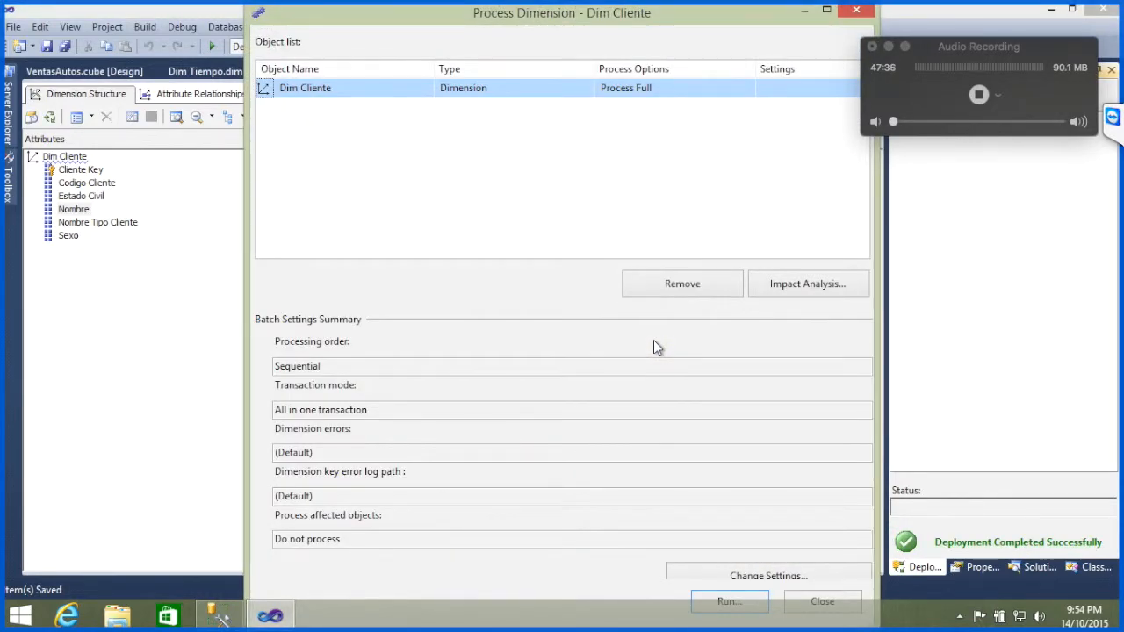
{"action": "key", "text": "Return"}
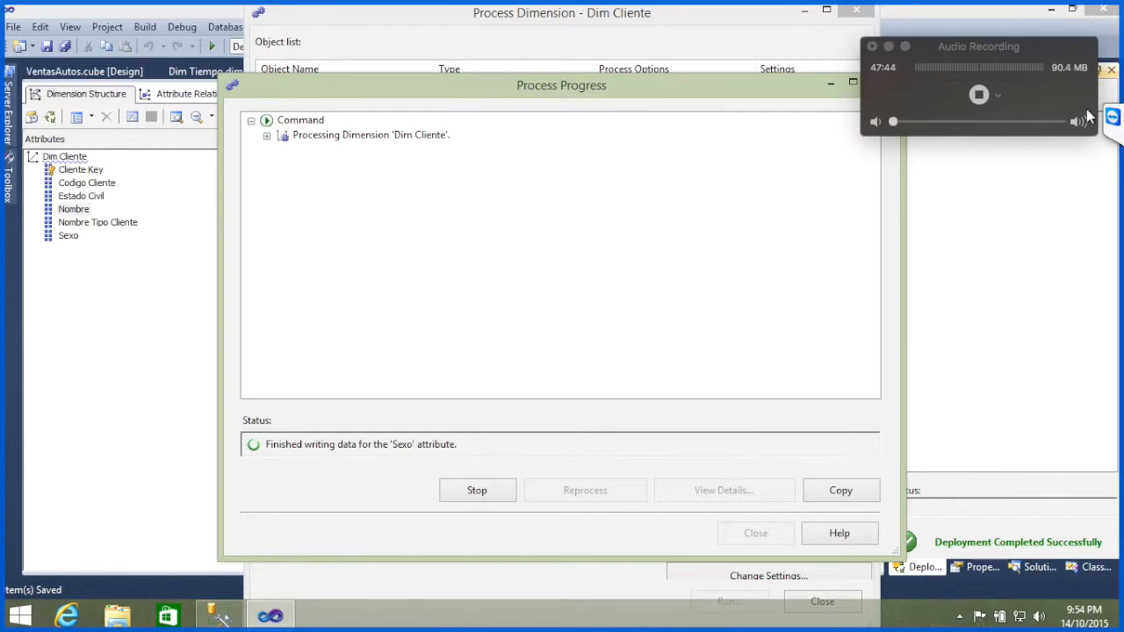
Step: Read the participant's question about resolving duplicates in the TeamViewer chat, and close the processing dialogs once Dim Cliente is done
{"action": "left_click", "coordinate": [1113, 117]}
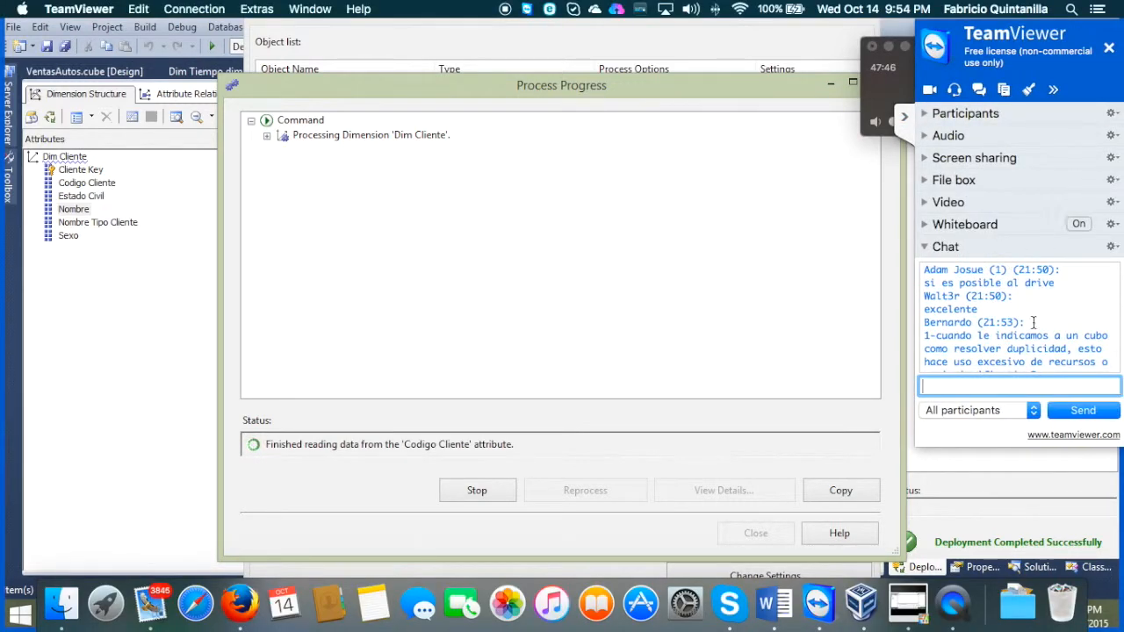
{"action": "scroll", "coordinate": [1033, 329], "scroll_direction": "down", "scroll_amount": 3}
{"action": "scroll", "coordinate": [1034, 334], "scroll_direction": "up", "scroll_amount": 3}
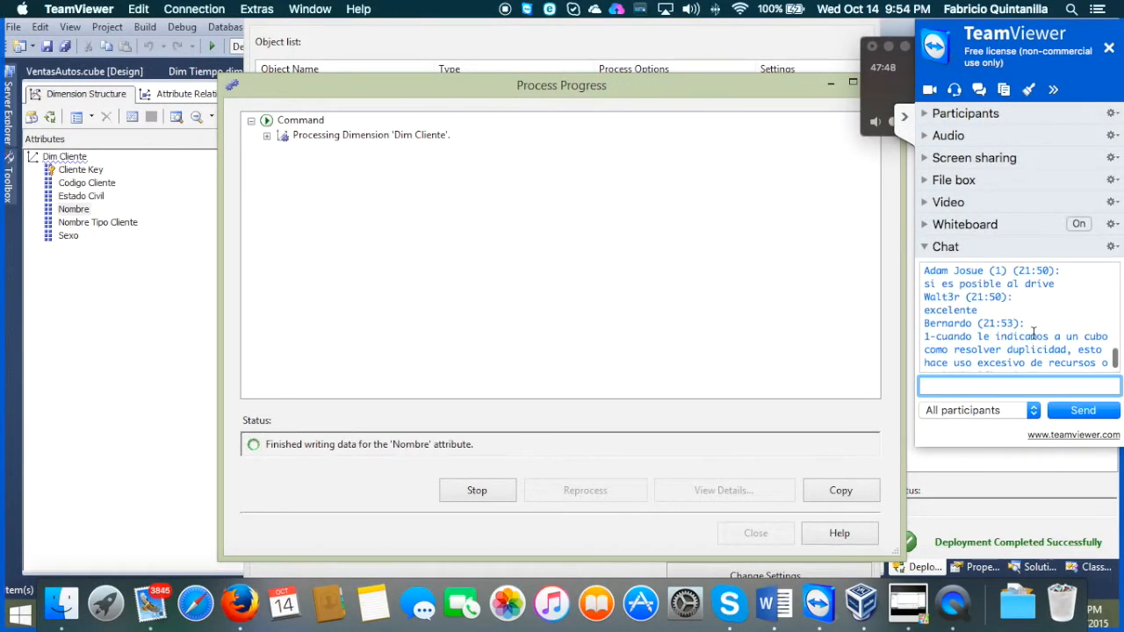
{"action": "scroll", "coordinate": [1034, 334], "scroll_direction": "down", "scroll_amount": 3}
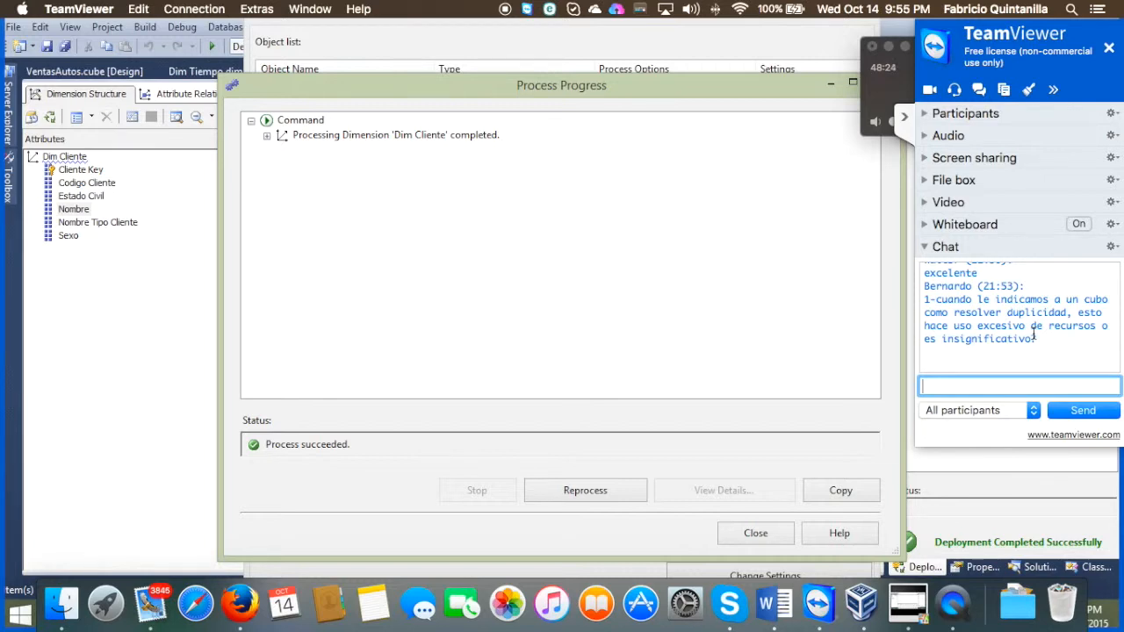
{"action": "left_click", "coordinate": [752, 534]}
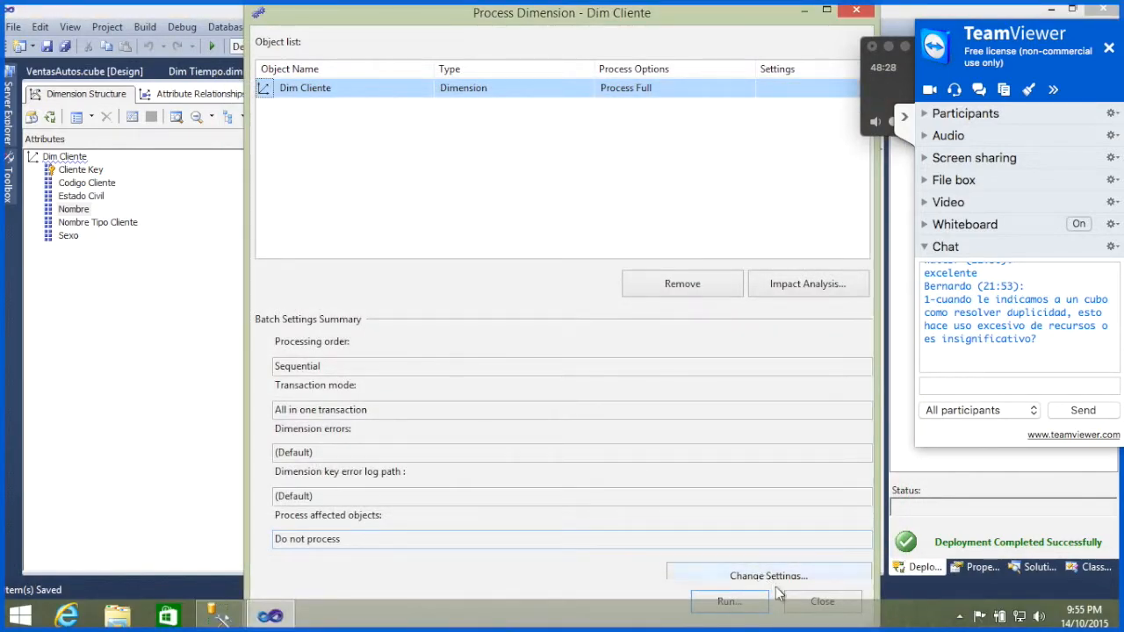
{"action": "left_click", "coordinate": [815, 601]}
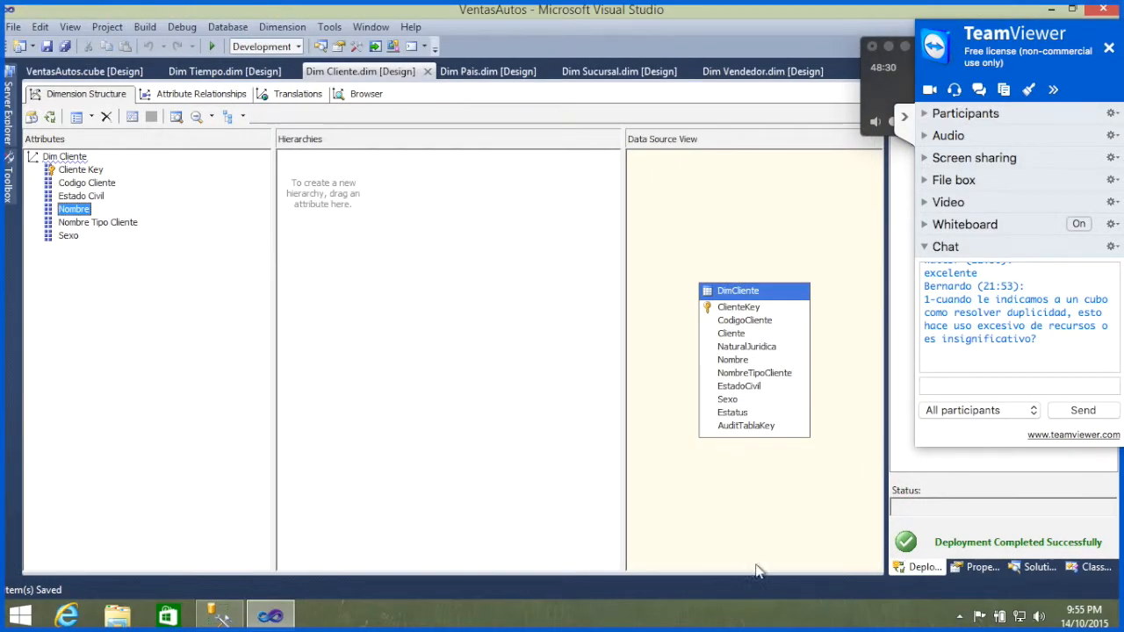
Step: Try to browse the members of Dim Cliente's Nombre hierarchy and examine the detailed error information
{"action": "left_click", "coordinate": [365, 95]}
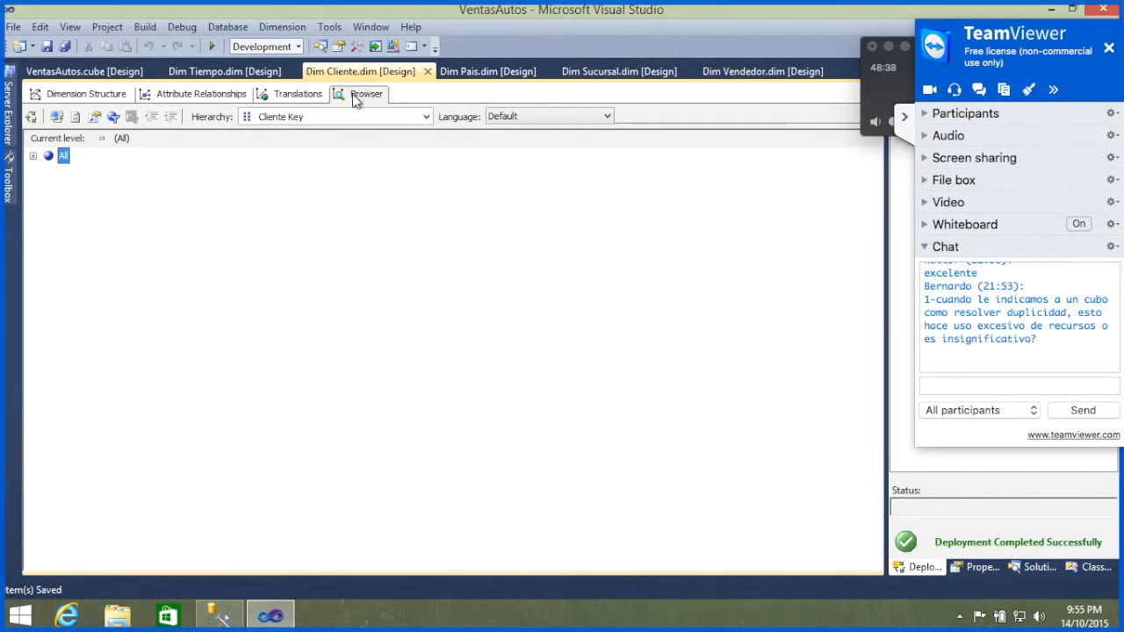
{"action": "left_click", "coordinate": [426, 116]}
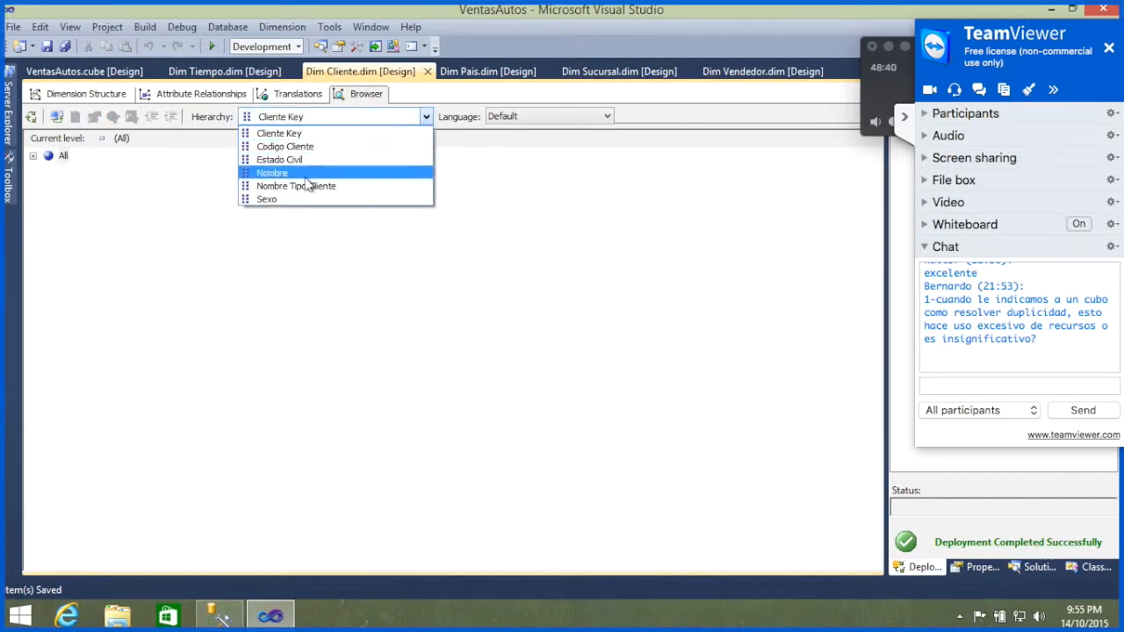
{"action": "left_click", "coordinate": [301, 175]}
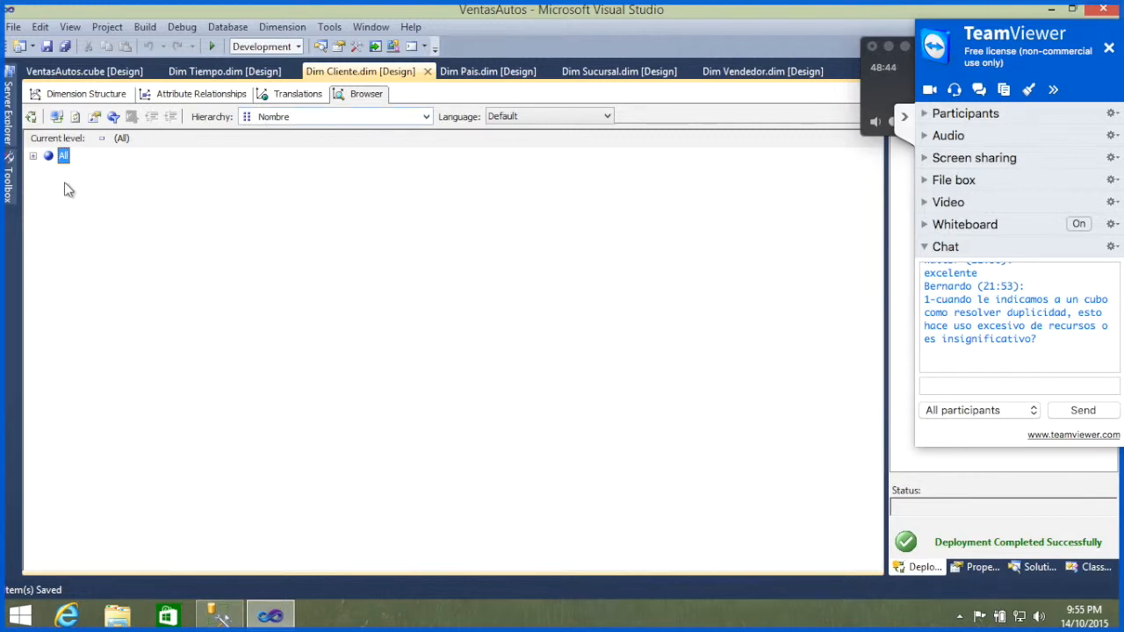
{"action": "left_click", "coordinate": [33, 157]}
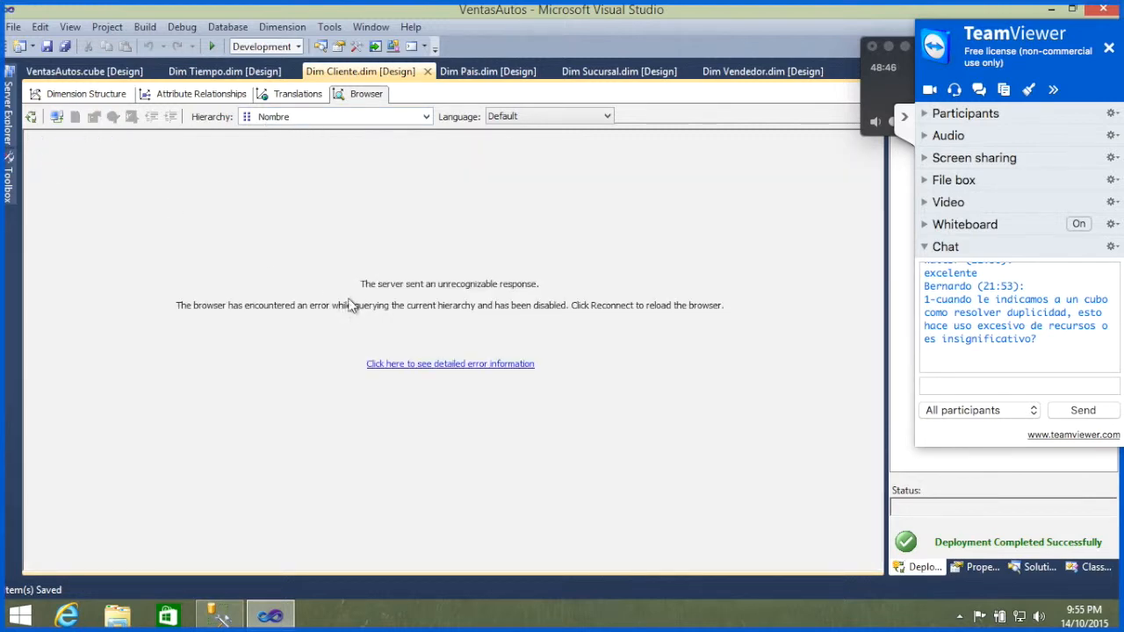
{"action": "left_click", "coordinate": [424, 365]}
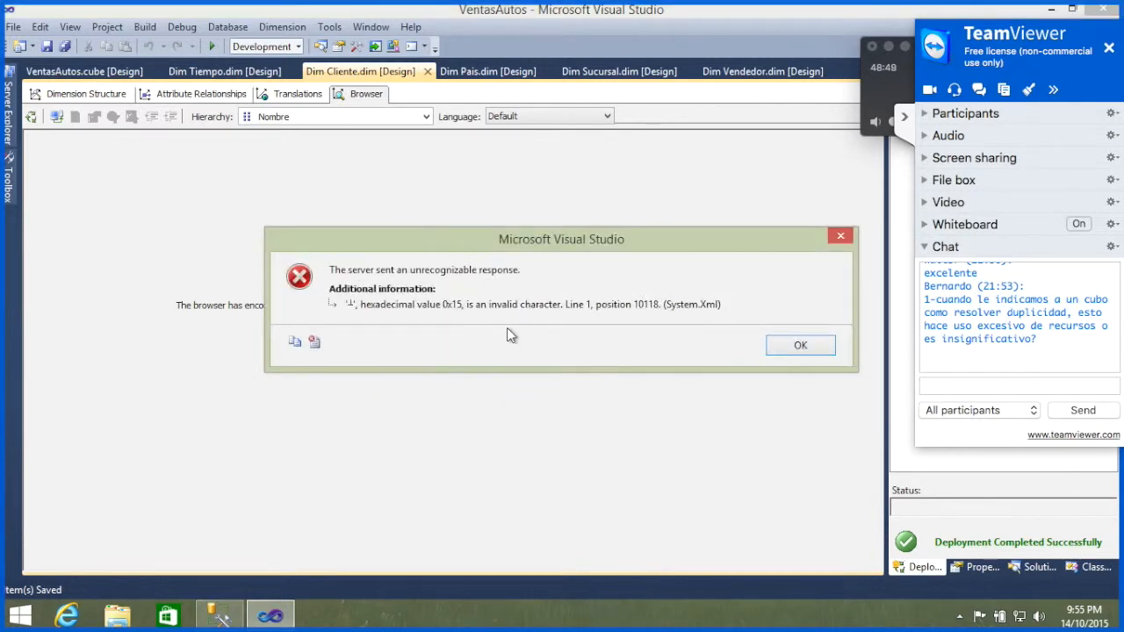
{"action": "left_click", "coordinate": [800, 345]}
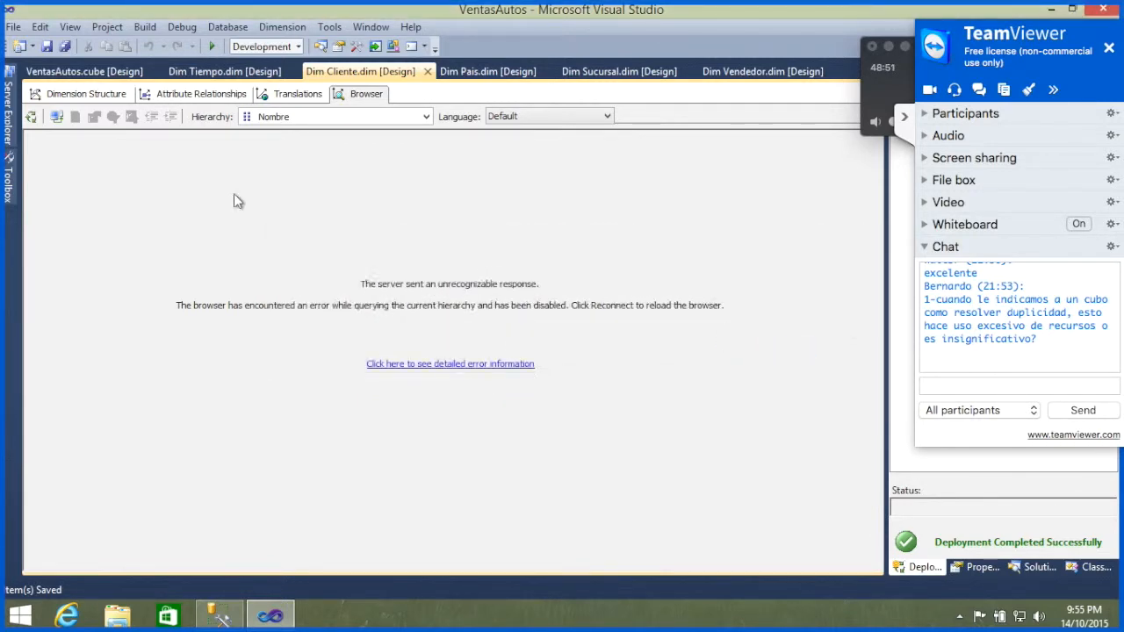
Step: Reconnect the Dim Cliente browser, look at the members of the Estado Civil hierarchy and return to the dimension structure
{"action": "left_click", "coordinate": [56, 117]}
{"action": "left_click", "coordinate": [34, 157]}
{"action": "left_click", "coordinate": [425, 117]}
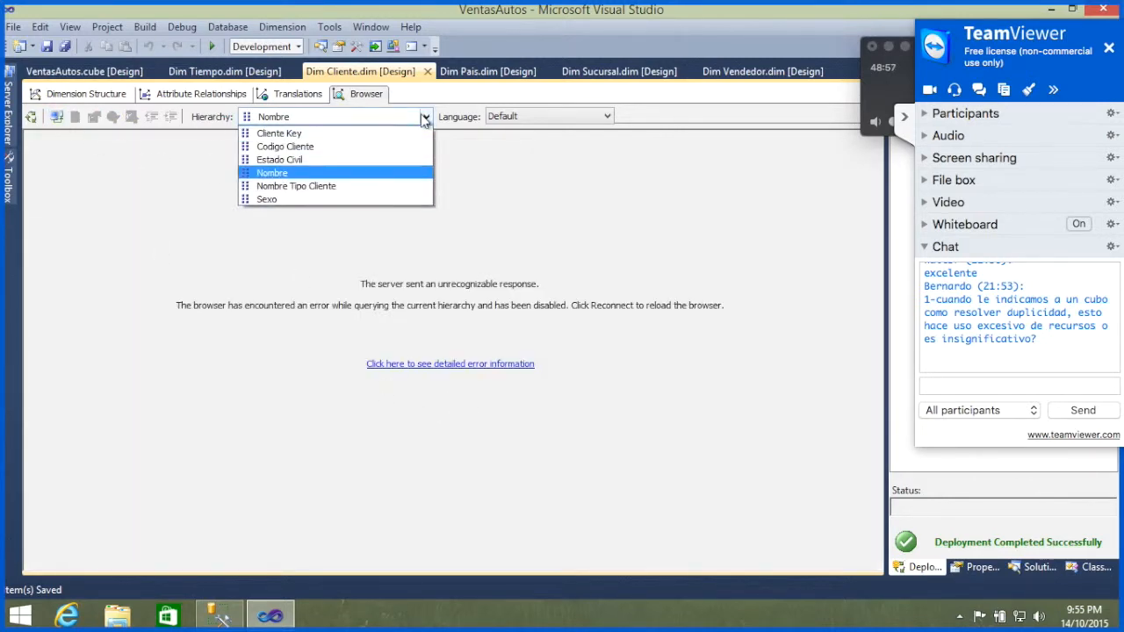
{"action": "left_click", "coordinate": [320, 160]}
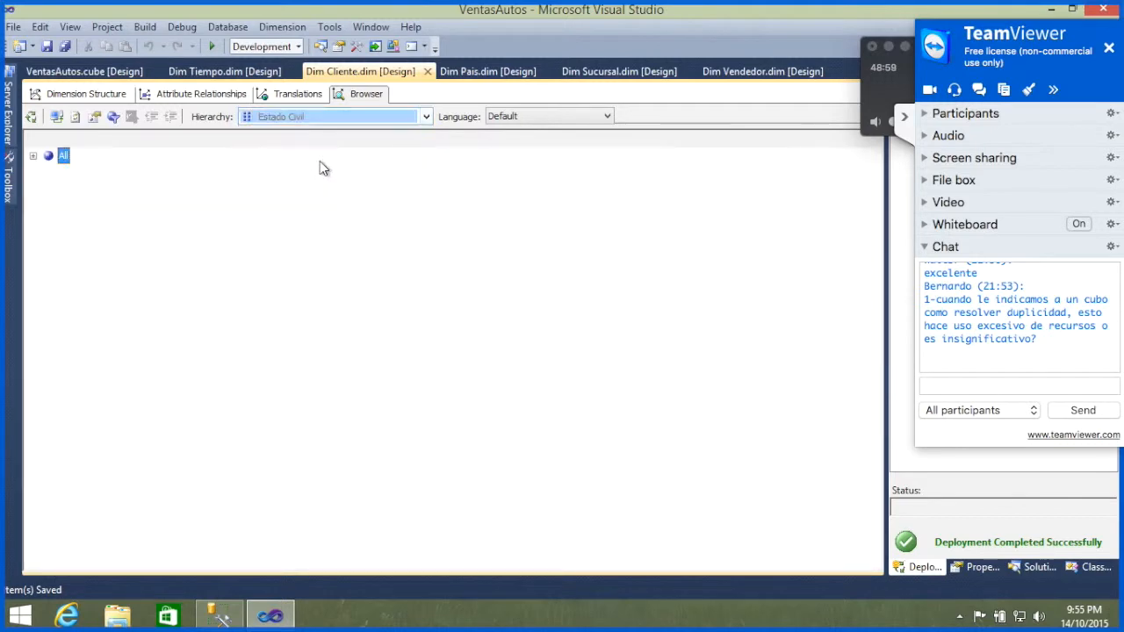
{"action": "left_click", "coordinate": [33, 157]}
{"action": "left_click", "coordinate": [34, 157]}
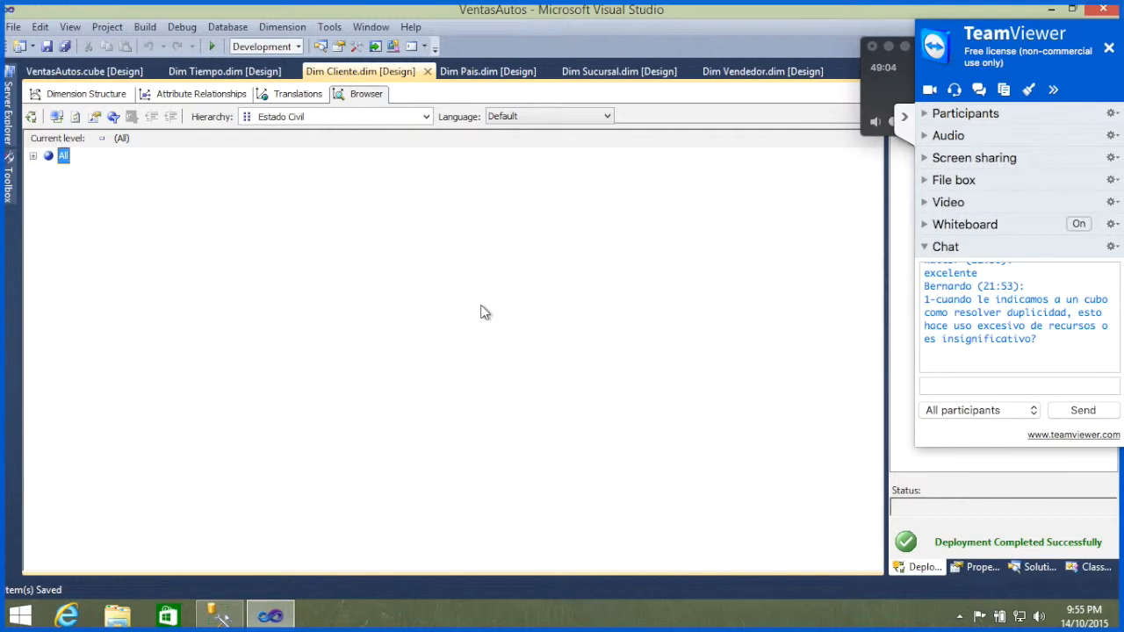
{"action": "left_click", "coordinate": [85, 93]}
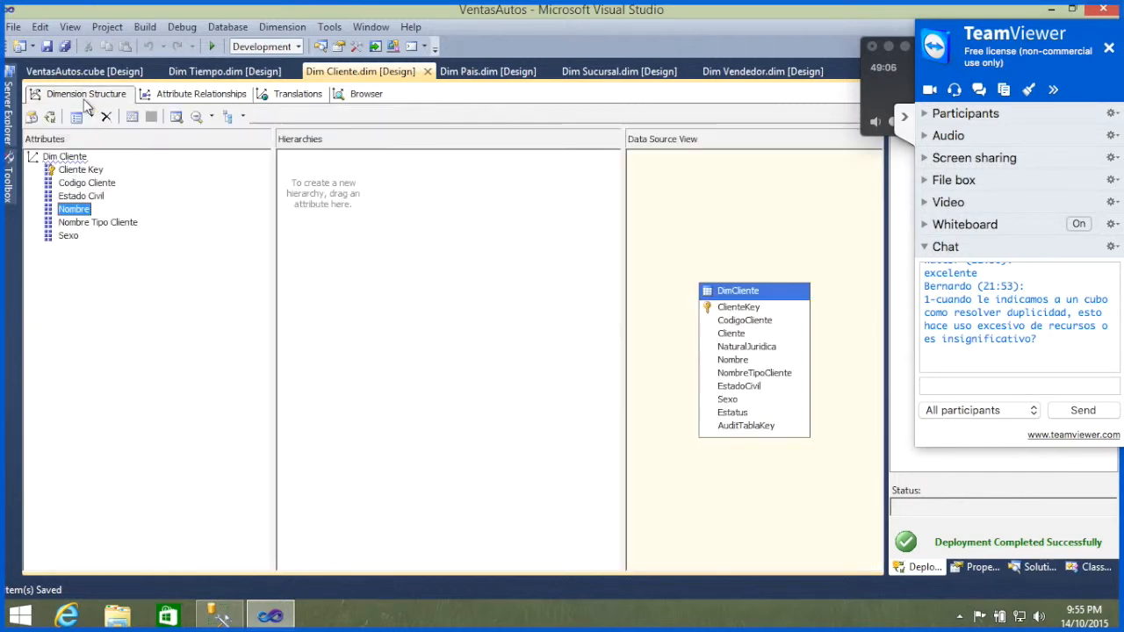
Step: Look back through the TeamViewer chat for participants' earlier questions and requests about duplicate data
{"action": "scroll", "coordinate": [990, 332], "scroll_direction": "up", "scroll_amount": 5}
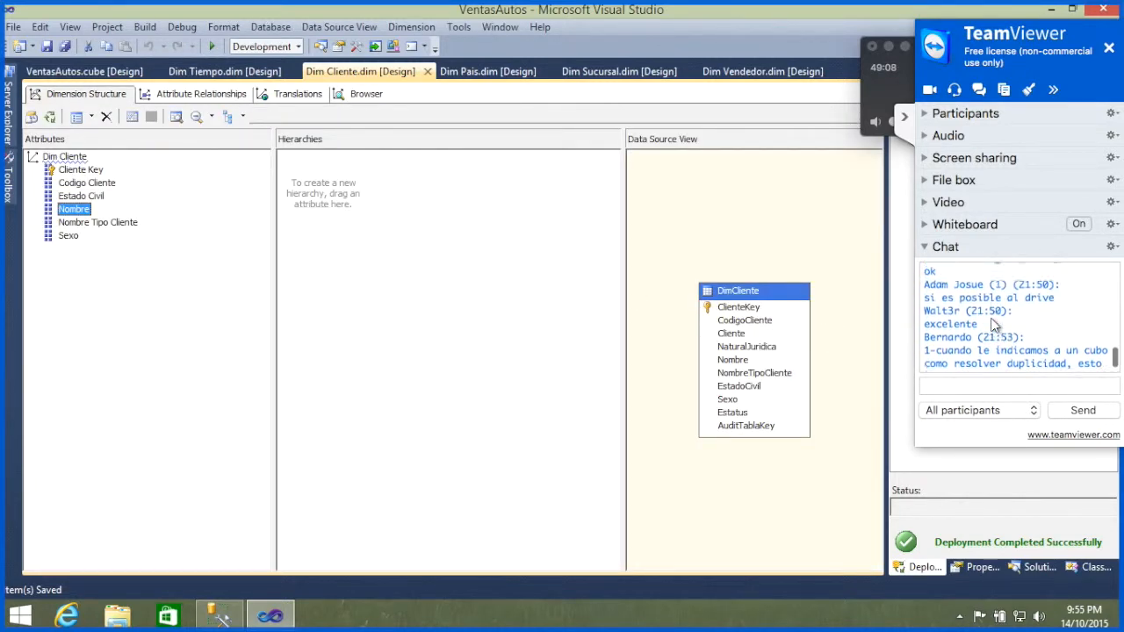
{"action": "scroll", "coordinate": [993, 325], "scroll_direction": "up", "scroll_amount": 4}
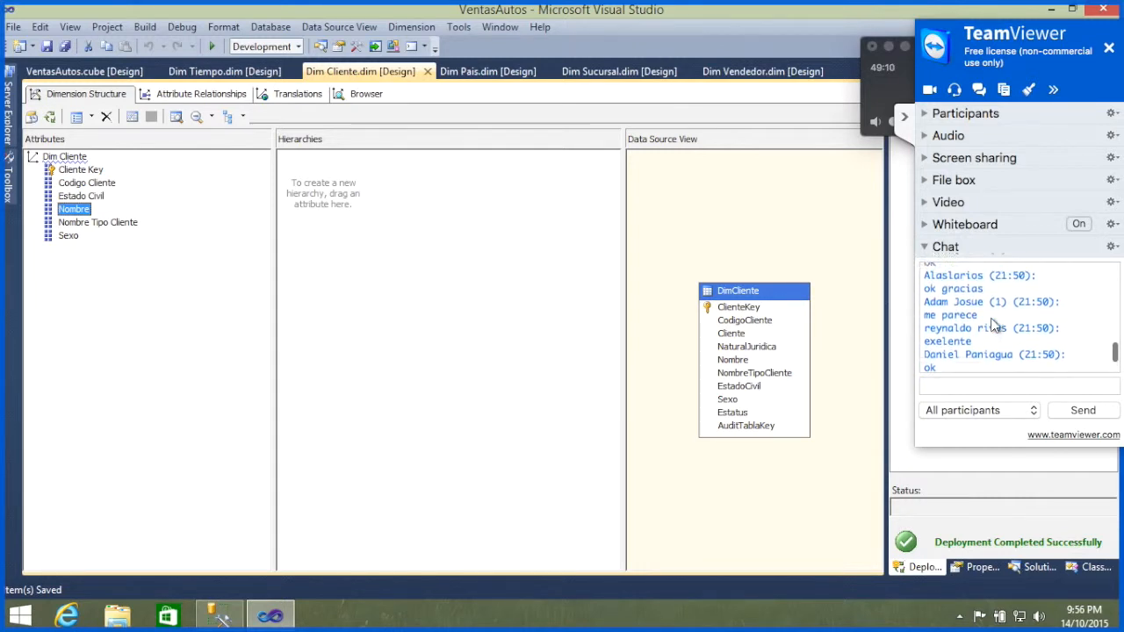
{"action": "scroll", "coordinate": [993, 325], "scroll_direction": "up", "scroll_amount": 5}
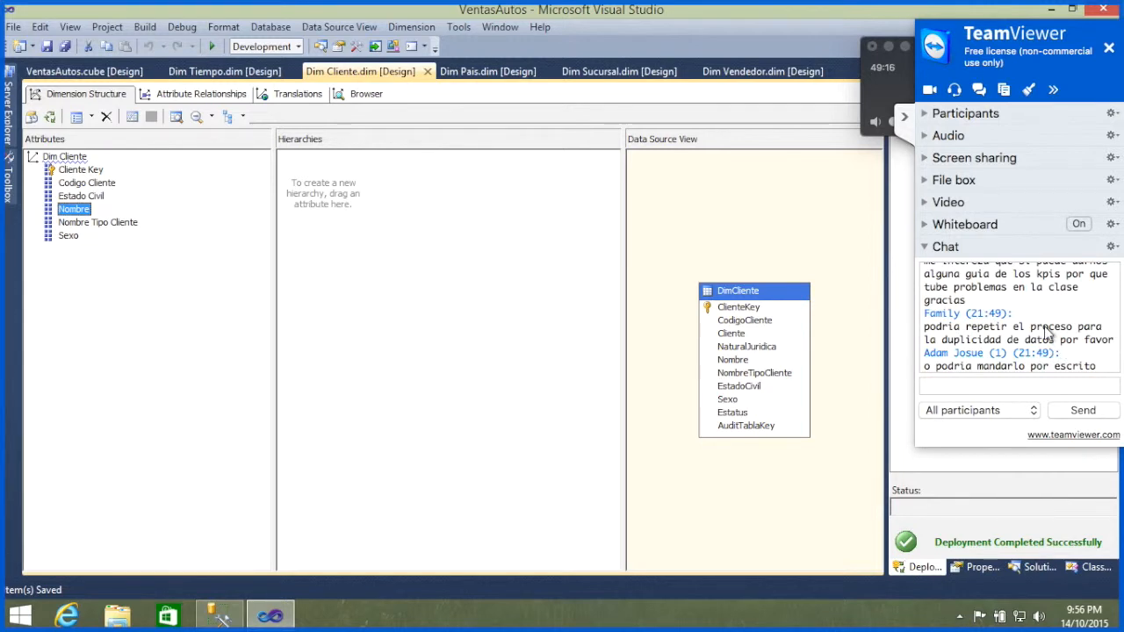
{"action": "scroll", "coordinate": [1047, 332], "scroll_direction": "down", "scroll_amount": 3}
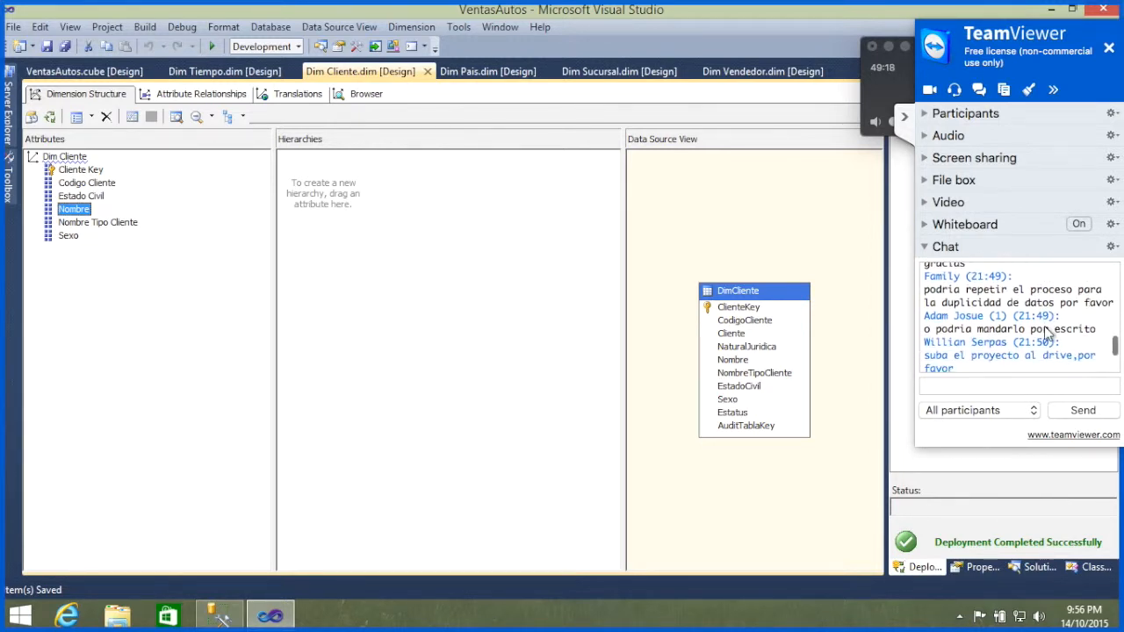
{"action": "scroll", "coordinate": [1046, 332], "scroll_direction": "down", "scroll_amount": 8}
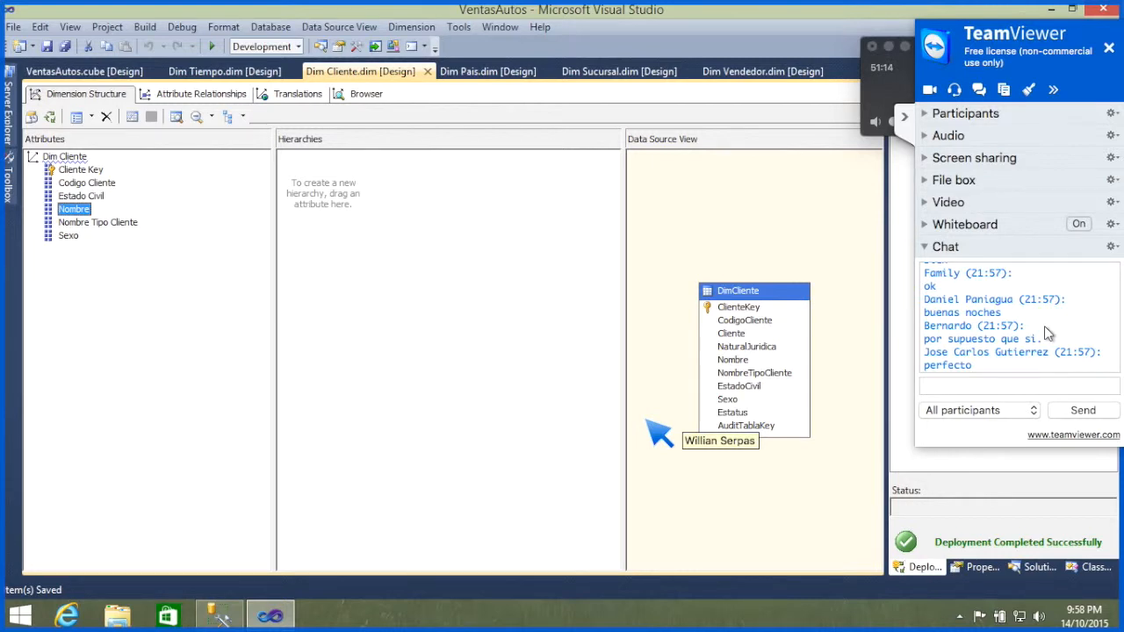
Step: Show the TeamViewer audio settings, mute the microphone and turn it back on
{"action": "left_click", "coordinate": [926, 138]}
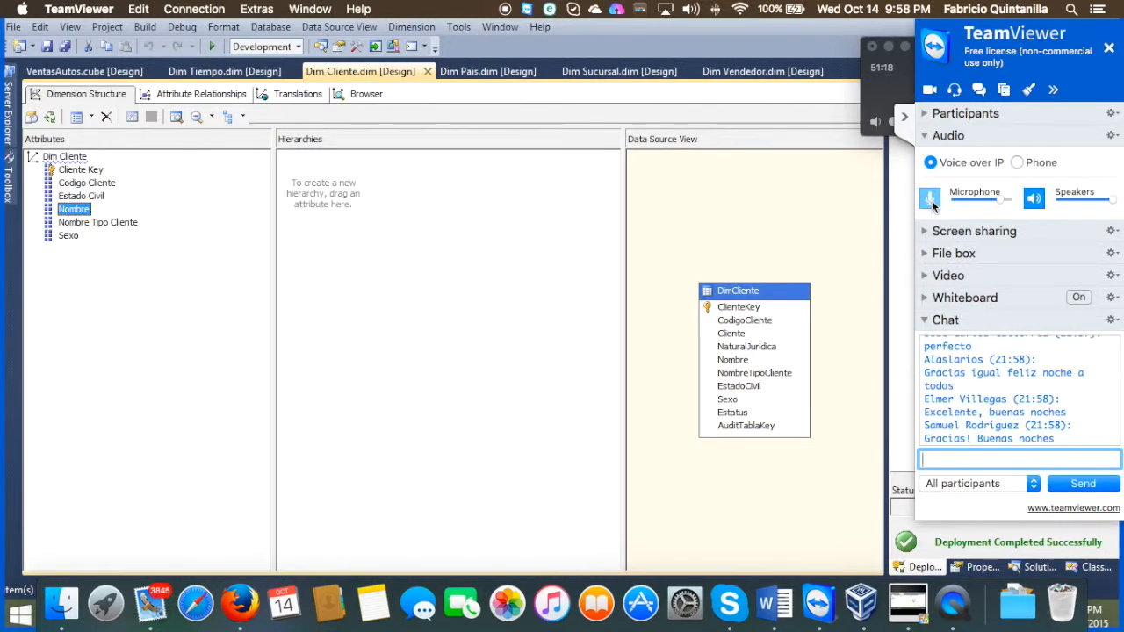
{"action": "left_click", "coordinate": [931, 200]}
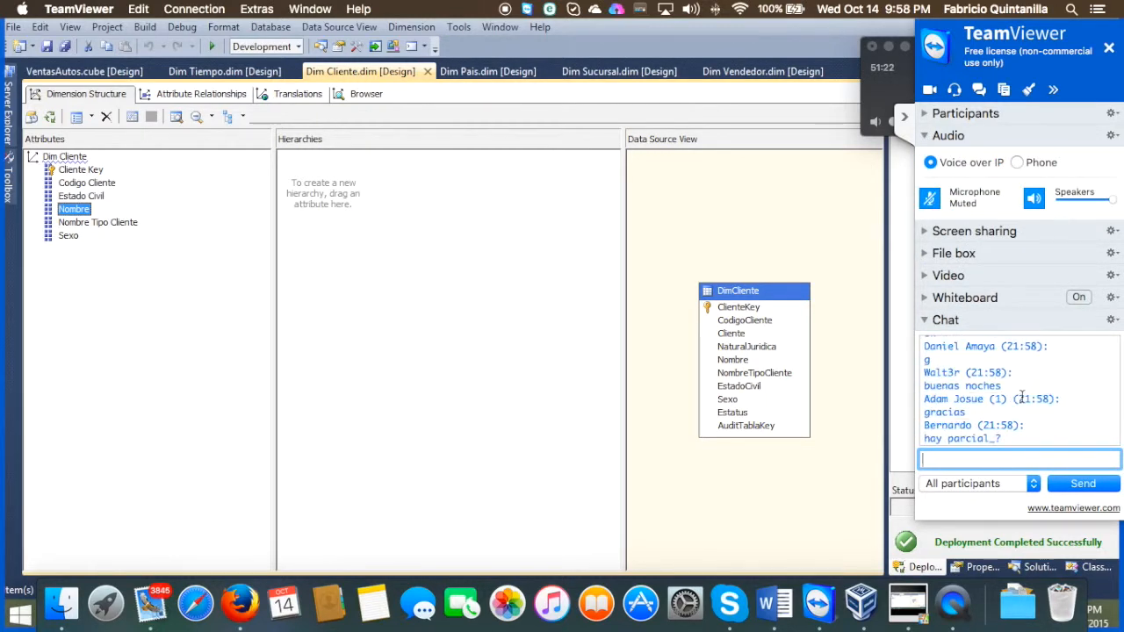
{"action": "left_click", "coordinate": [929, 199]}
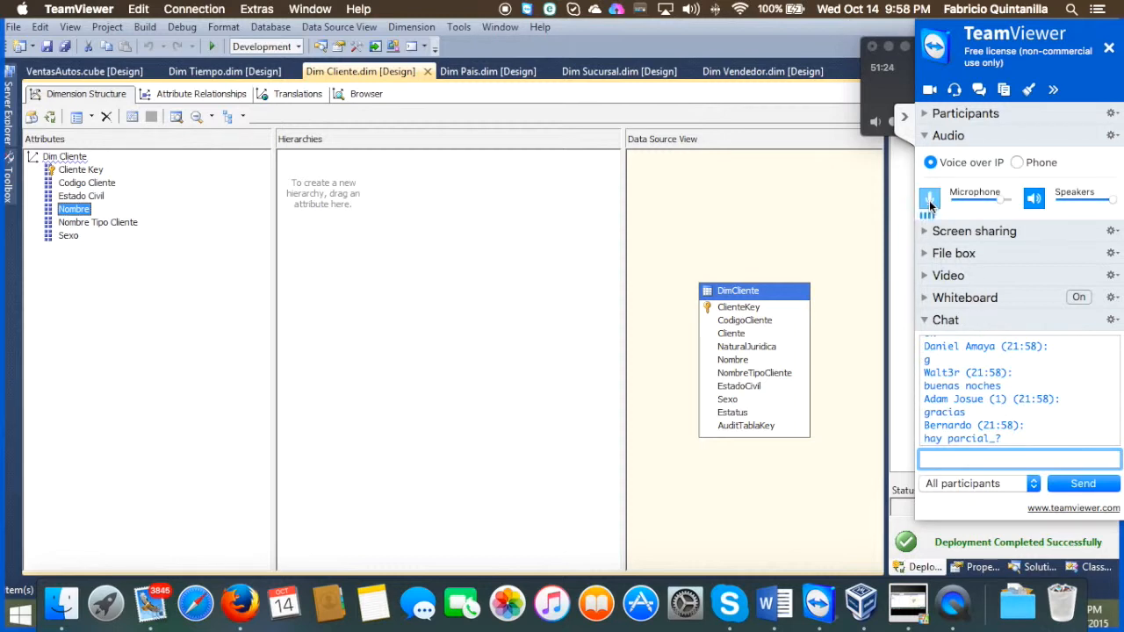